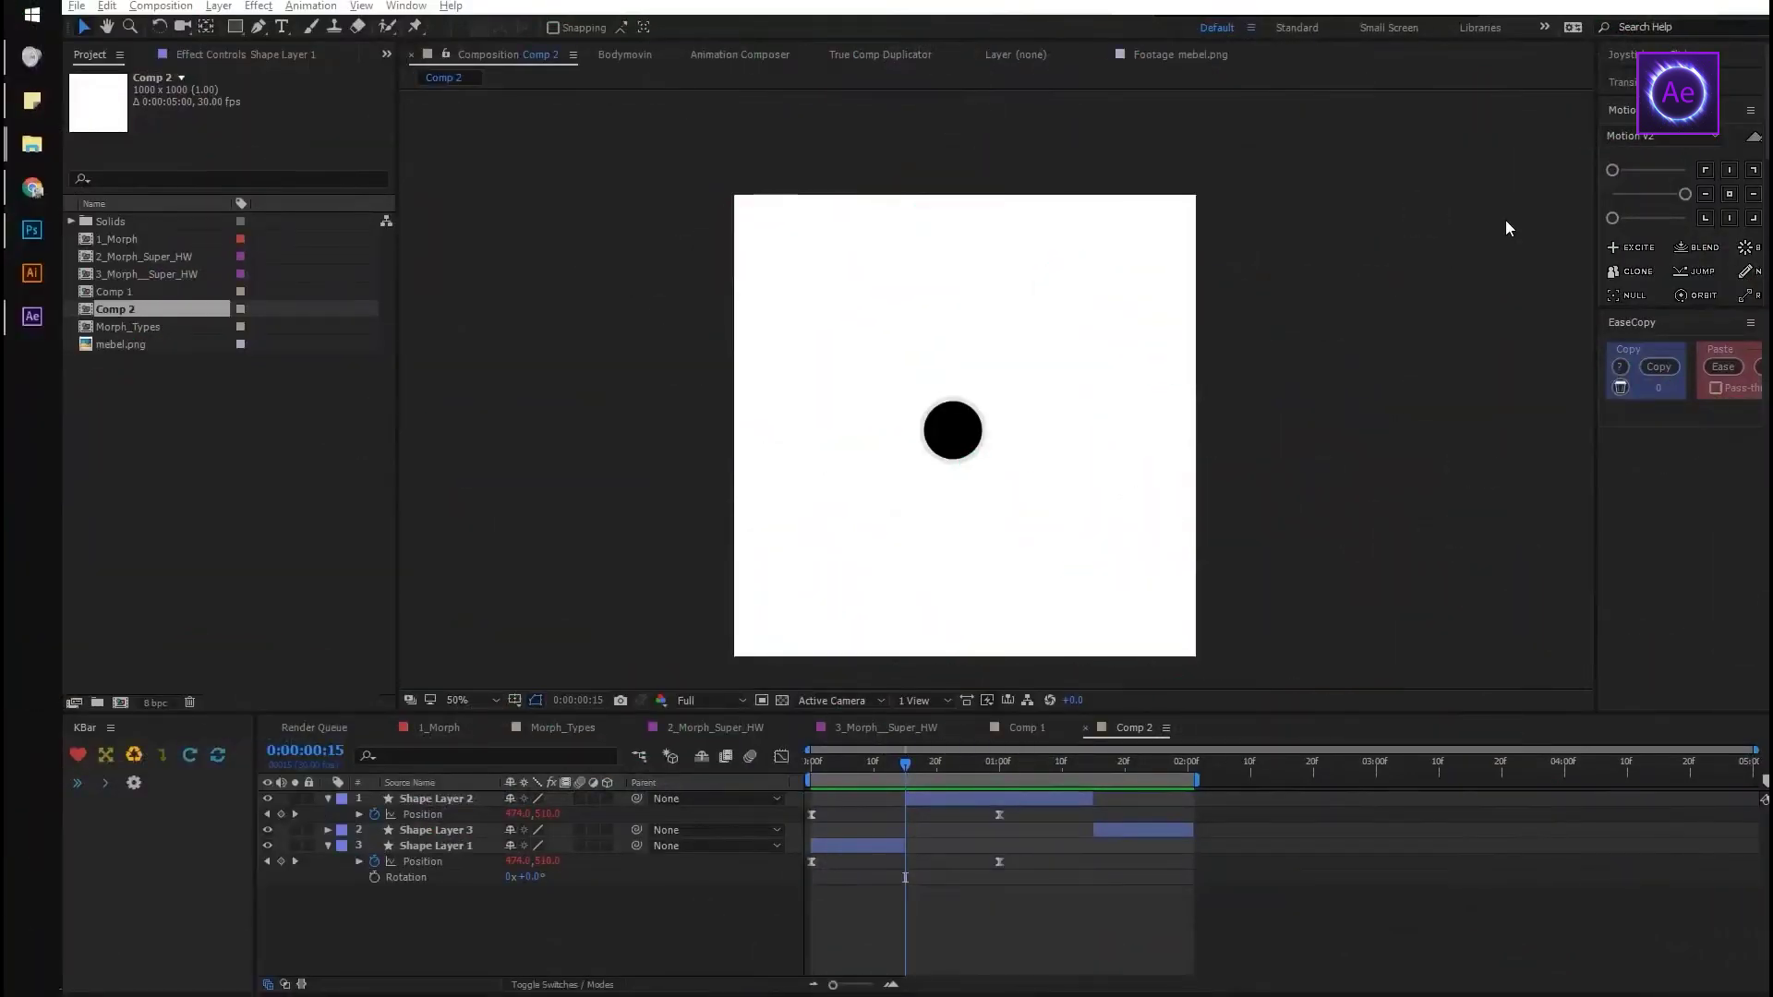
Set Shape Layer 1's Rotation to 360 at 0:00:01:00 and preview the full spin
left_click(1505, 222)
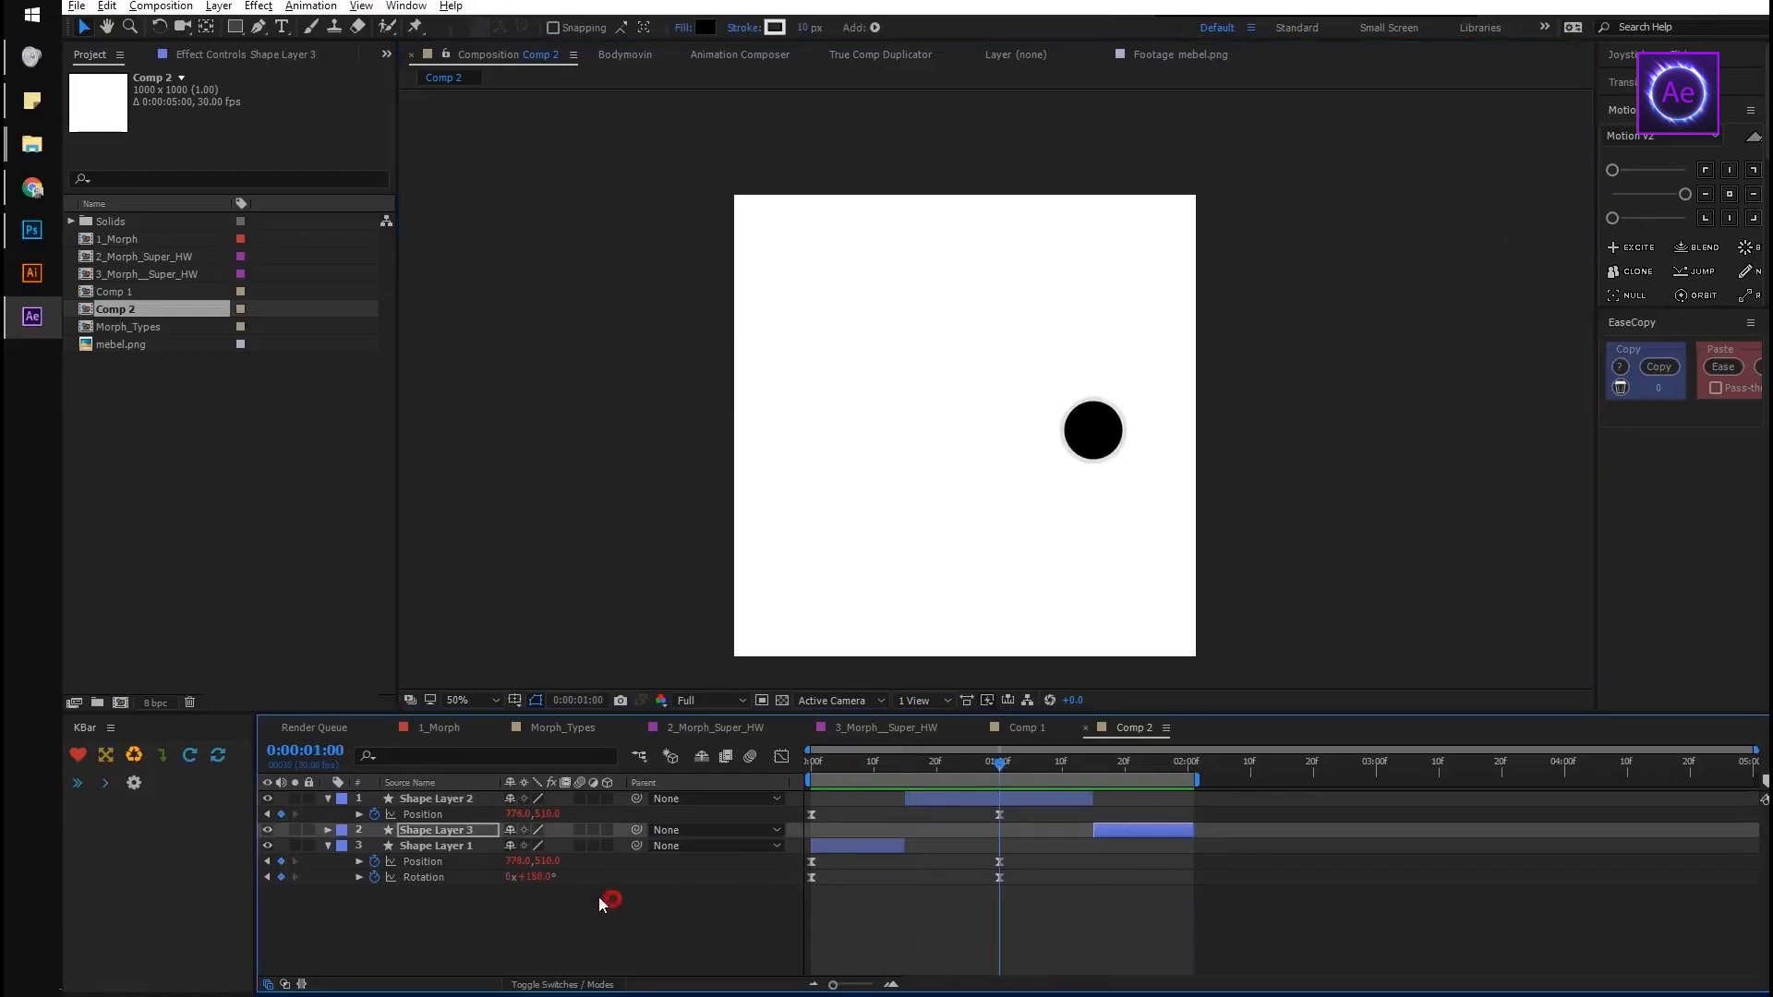
left_click(535, 878)
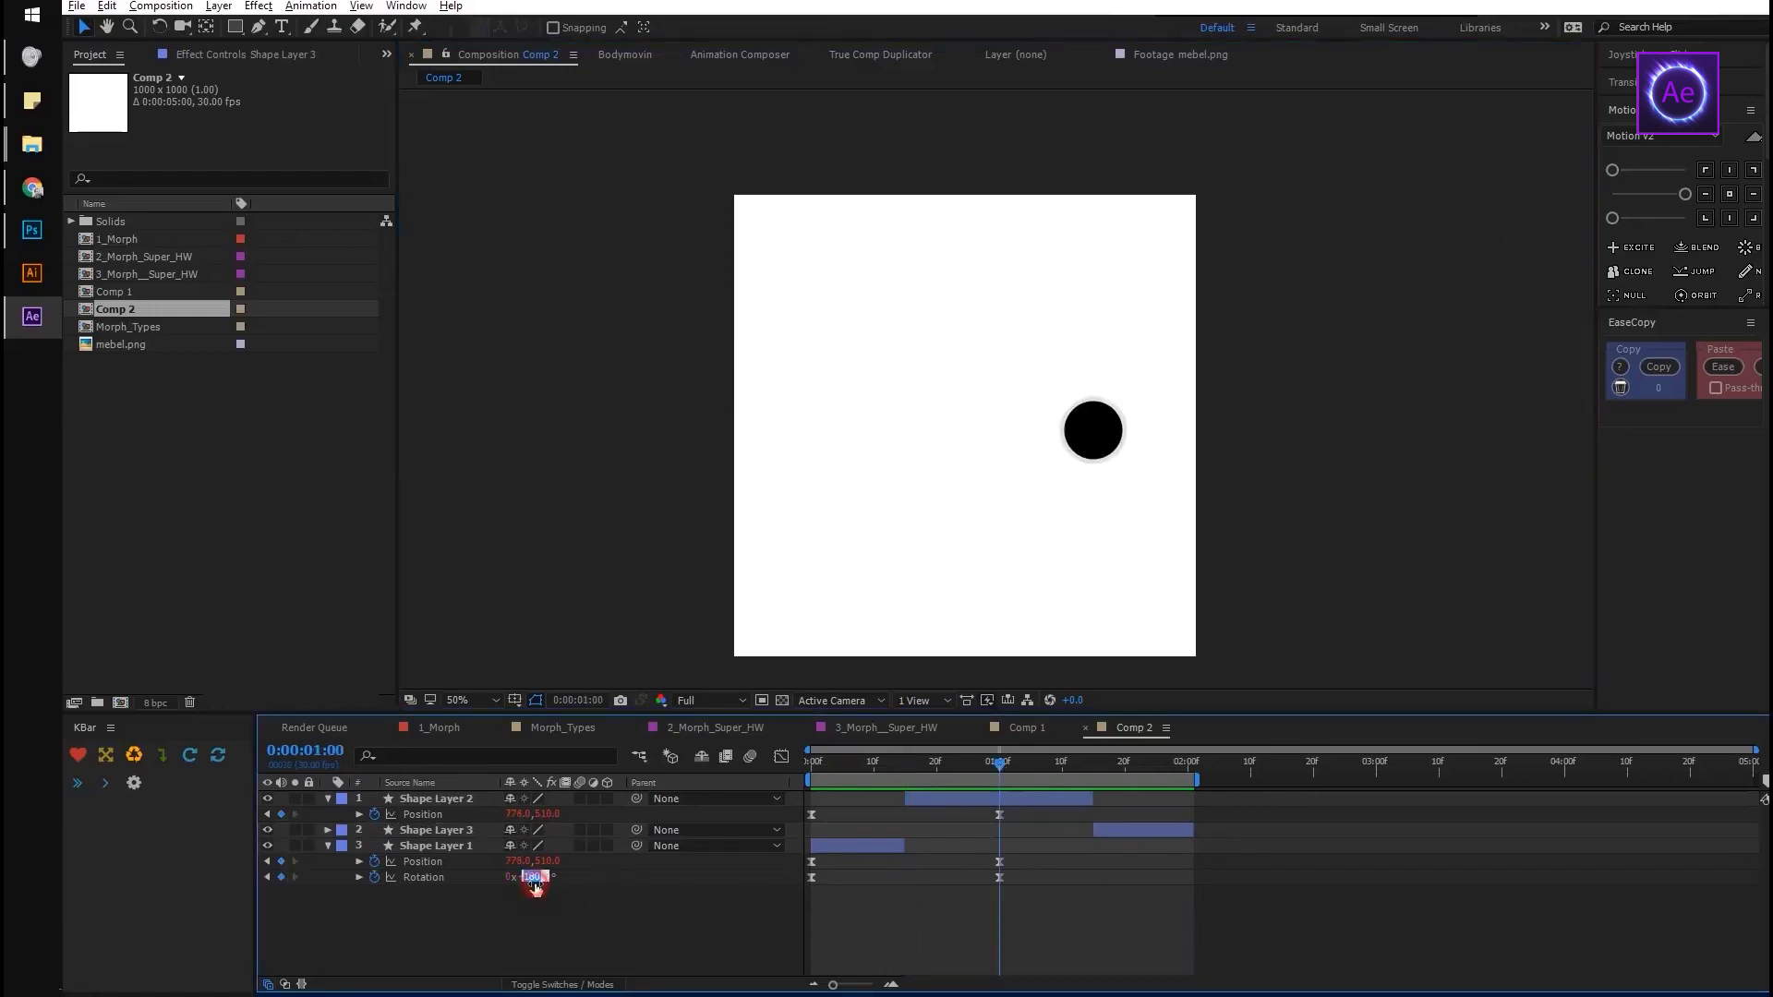
type("360")
key("Return")
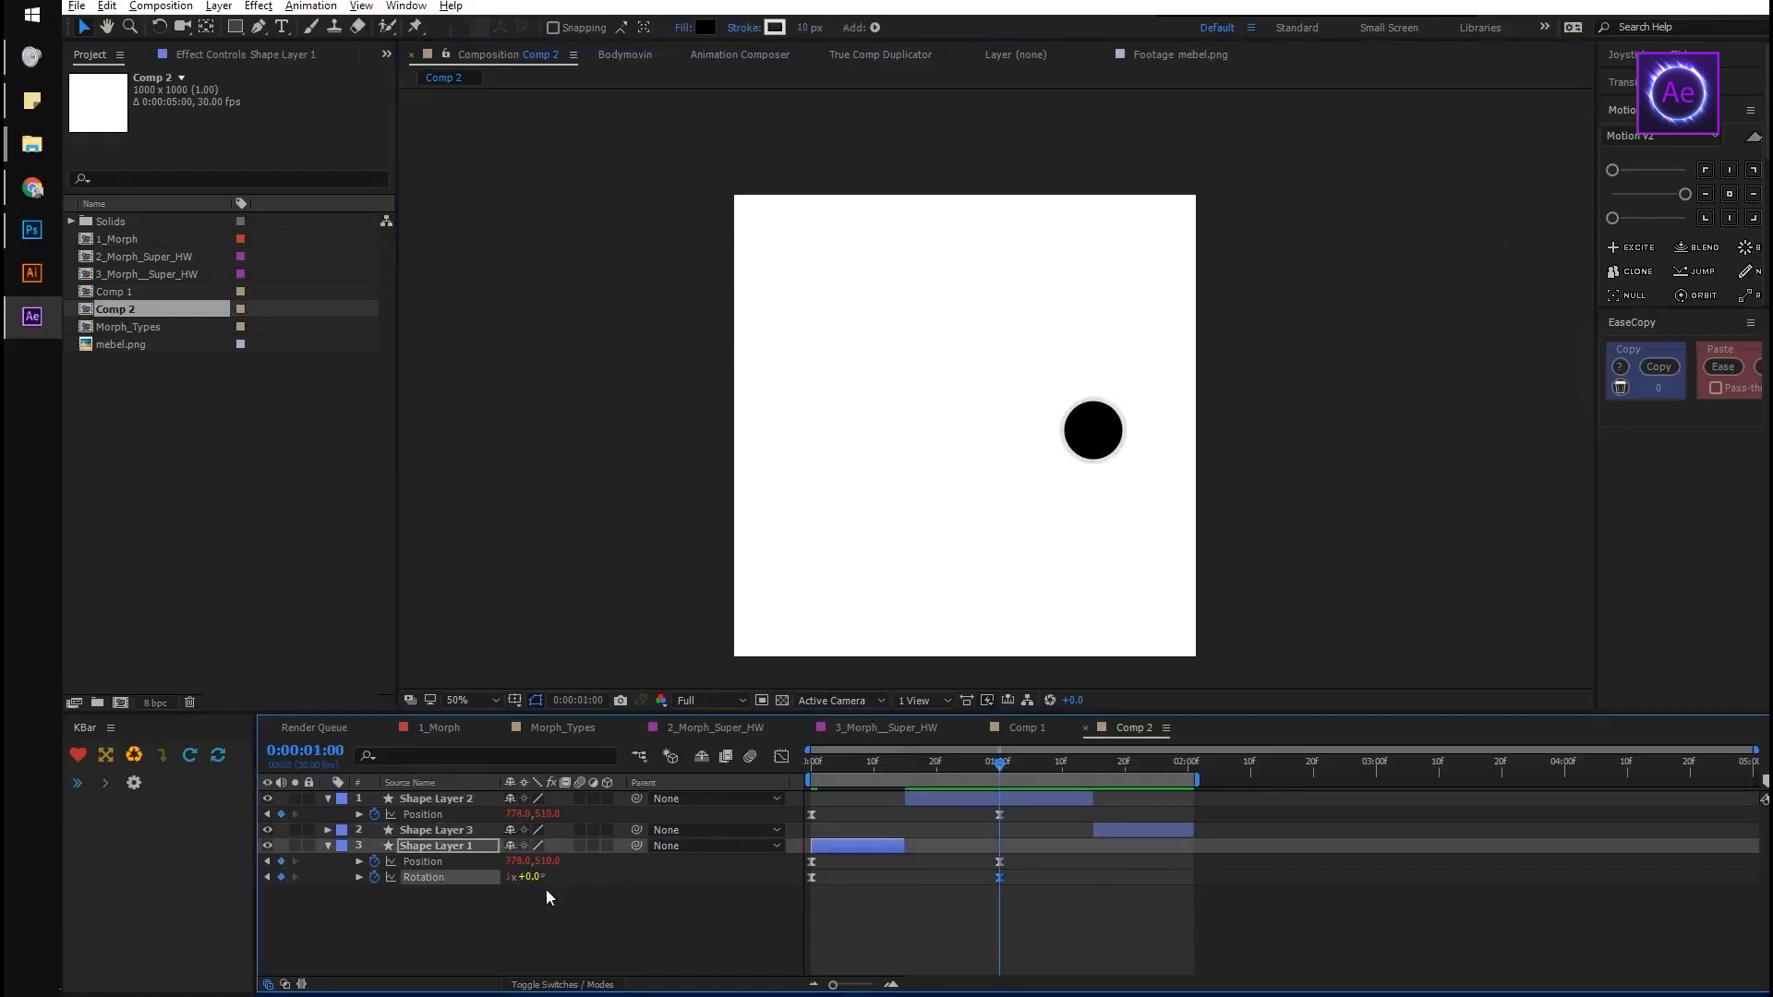
left_click(575, 901)
key("space")
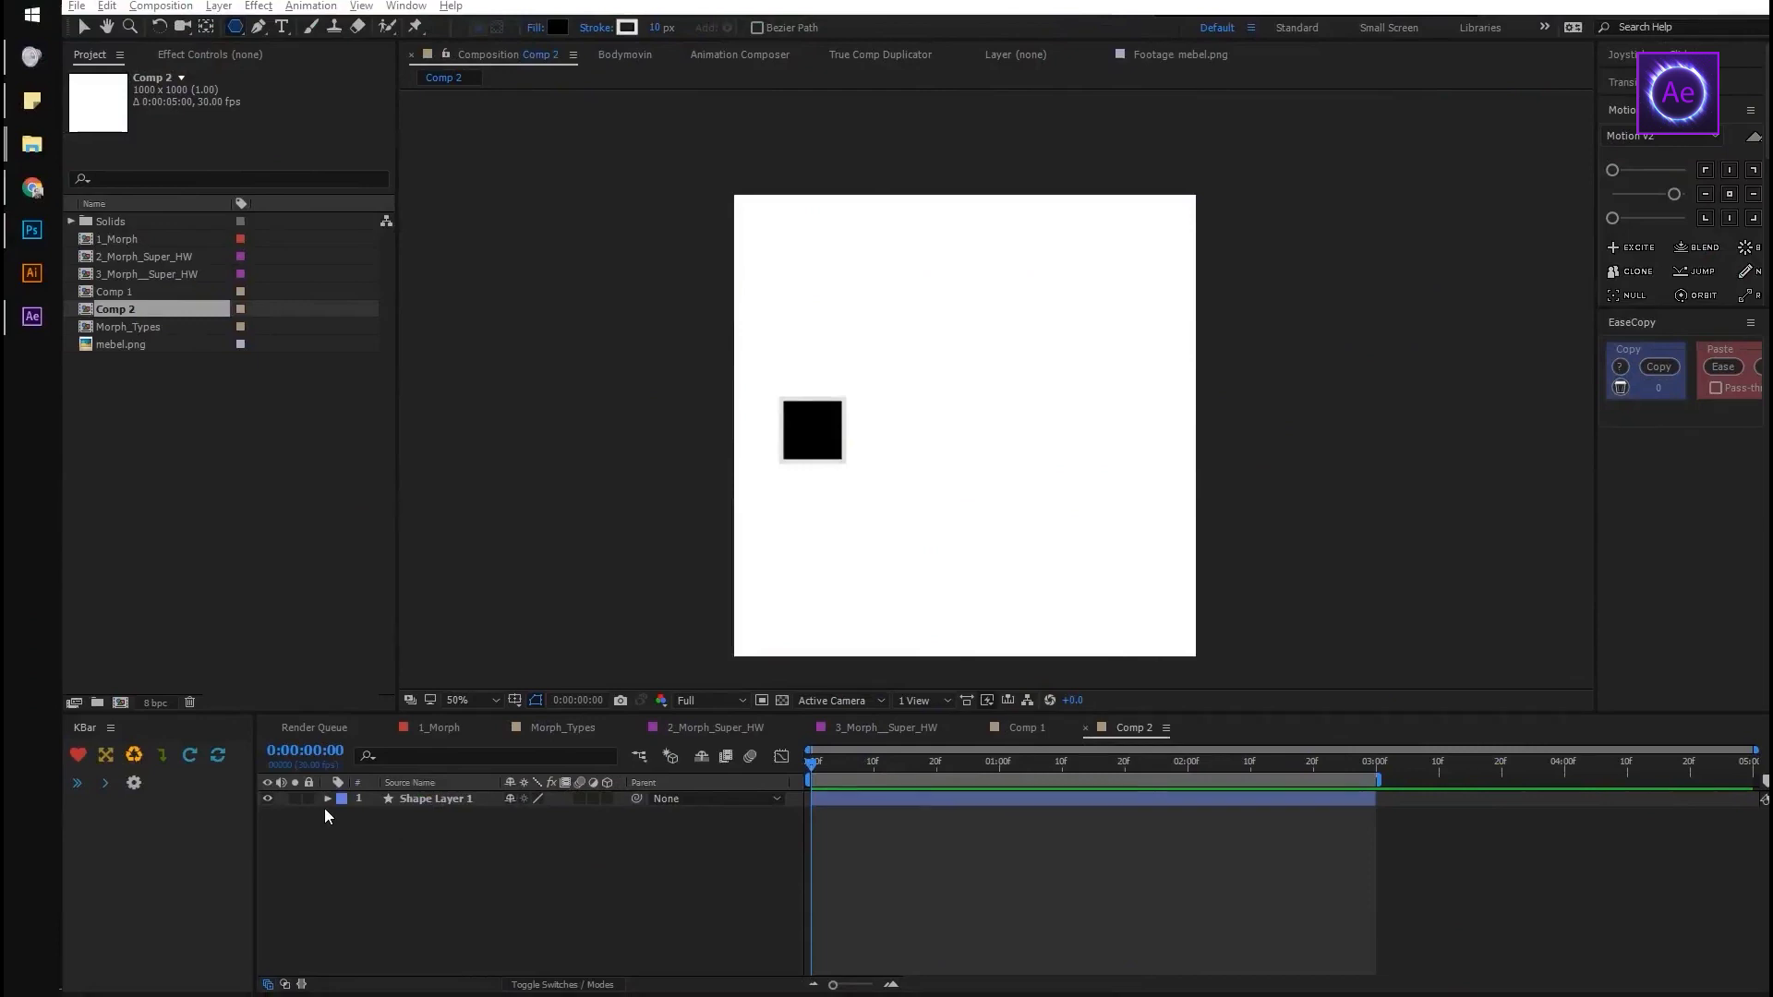
Draw a pentagon polystar and a circle, then convert both shapes to Bezier paths
left_click(384, 800)
key("p")
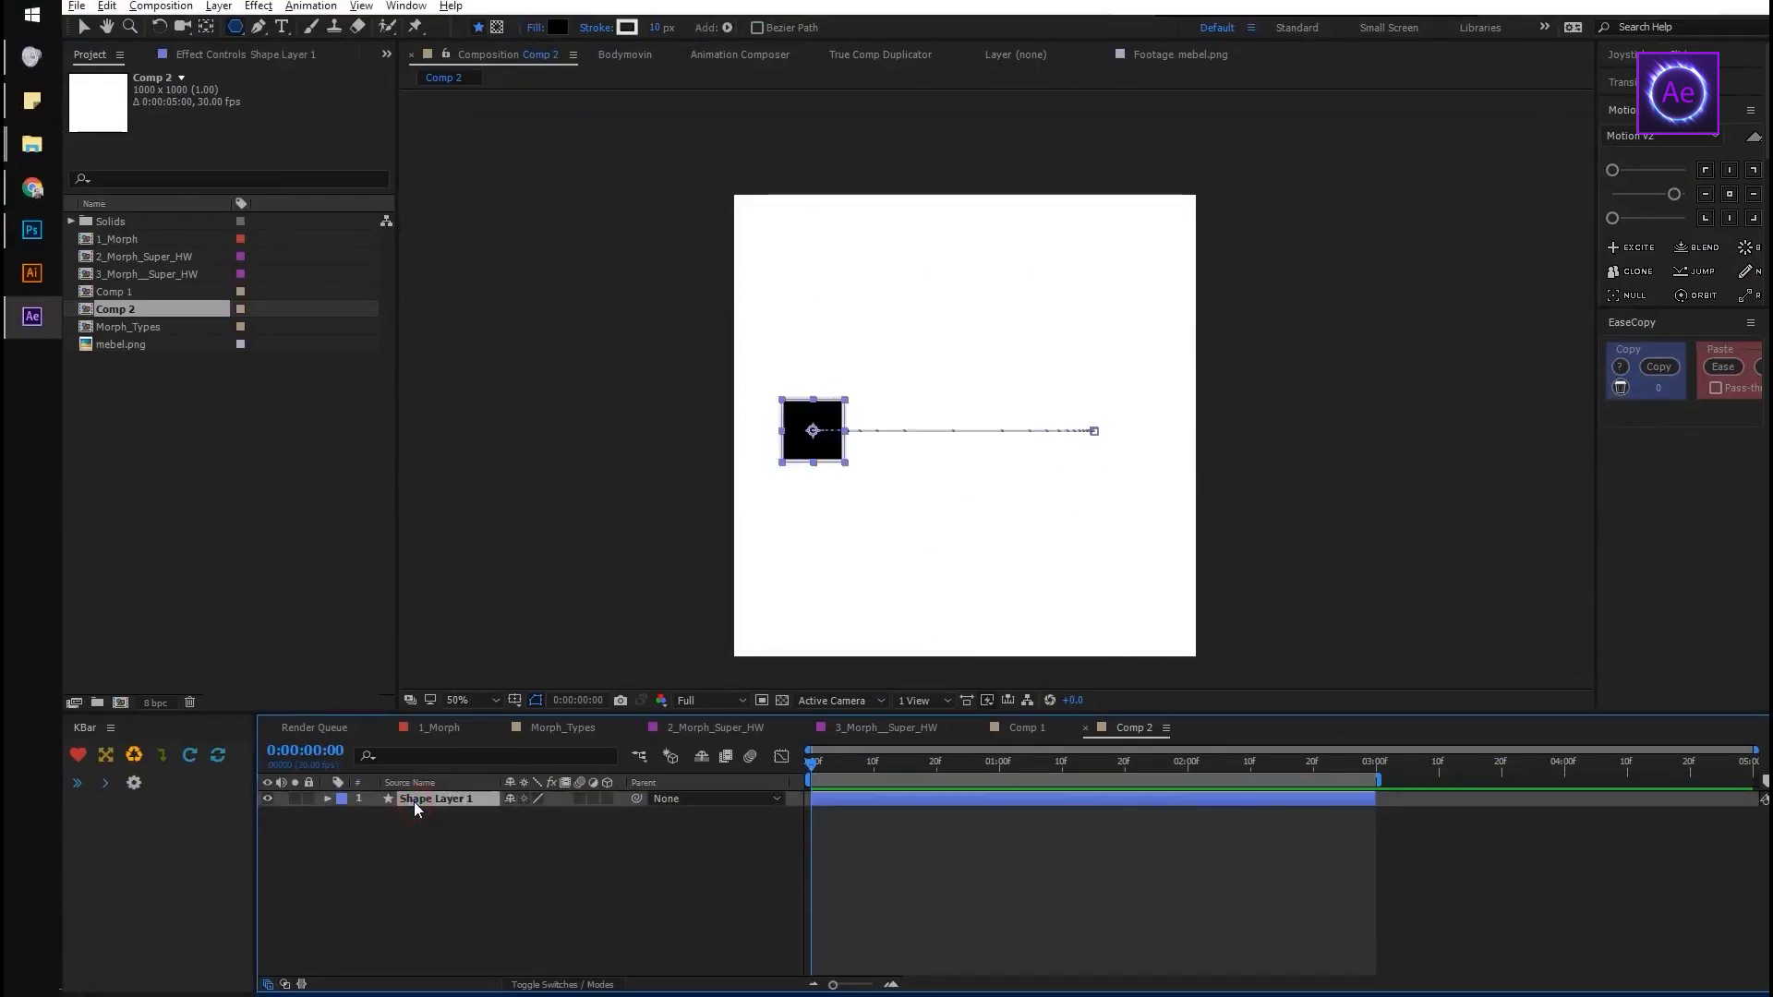
left_click_drag(1033, 261, 1032, 213)
left_click(516, 878)
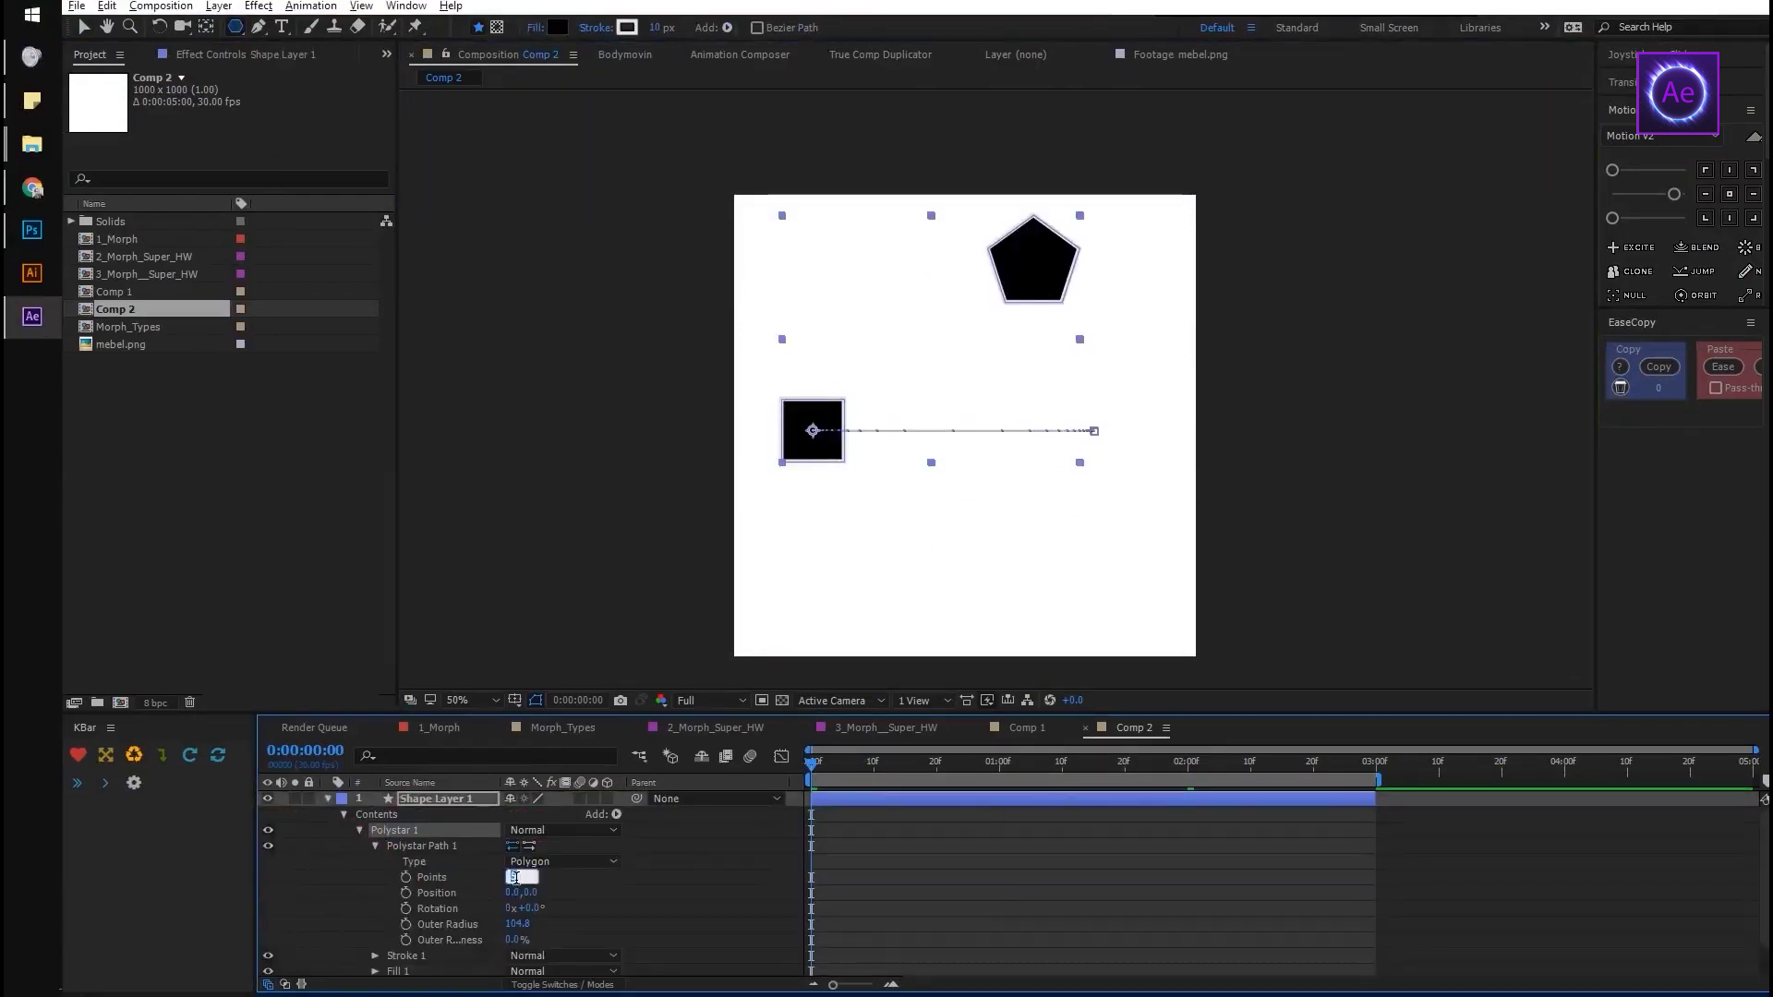
left_click_drag(913, 285, 919, 306)
right_click(421, 832)
left_click(372, 843)
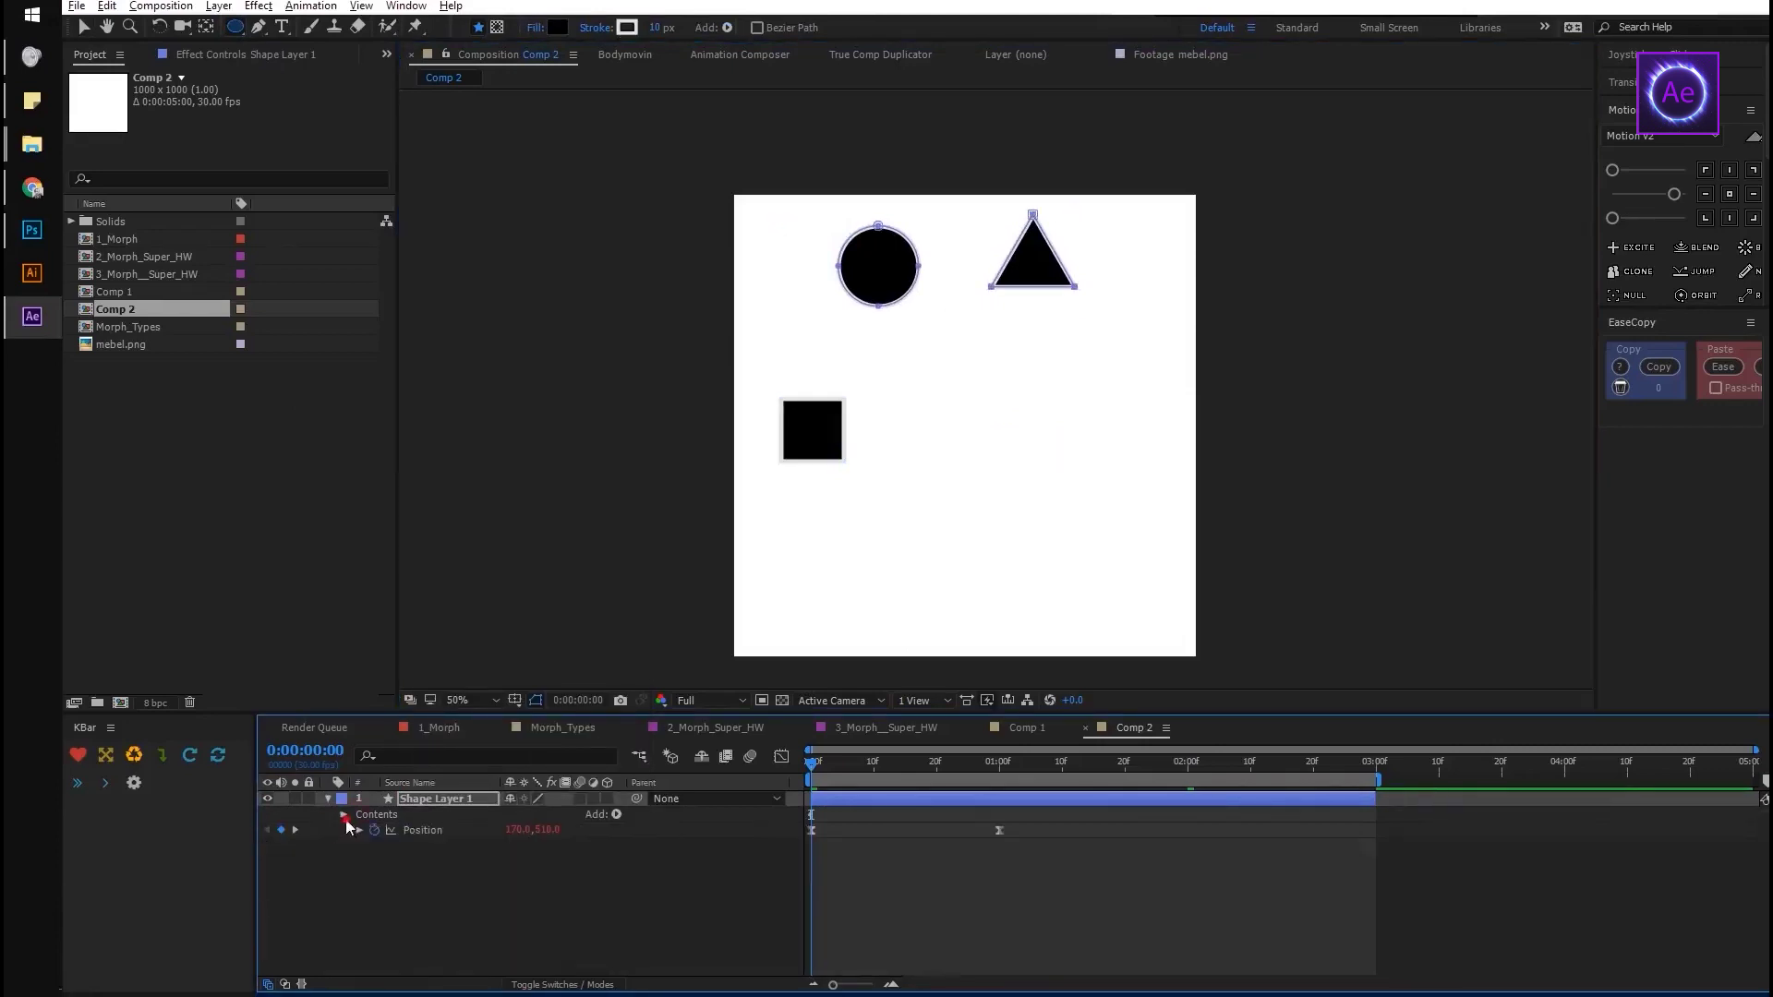
Shift a path keyframe later, check the graph, and preview the square-triangle-circle morph
left_click_drag(811, 846, 886, 845)
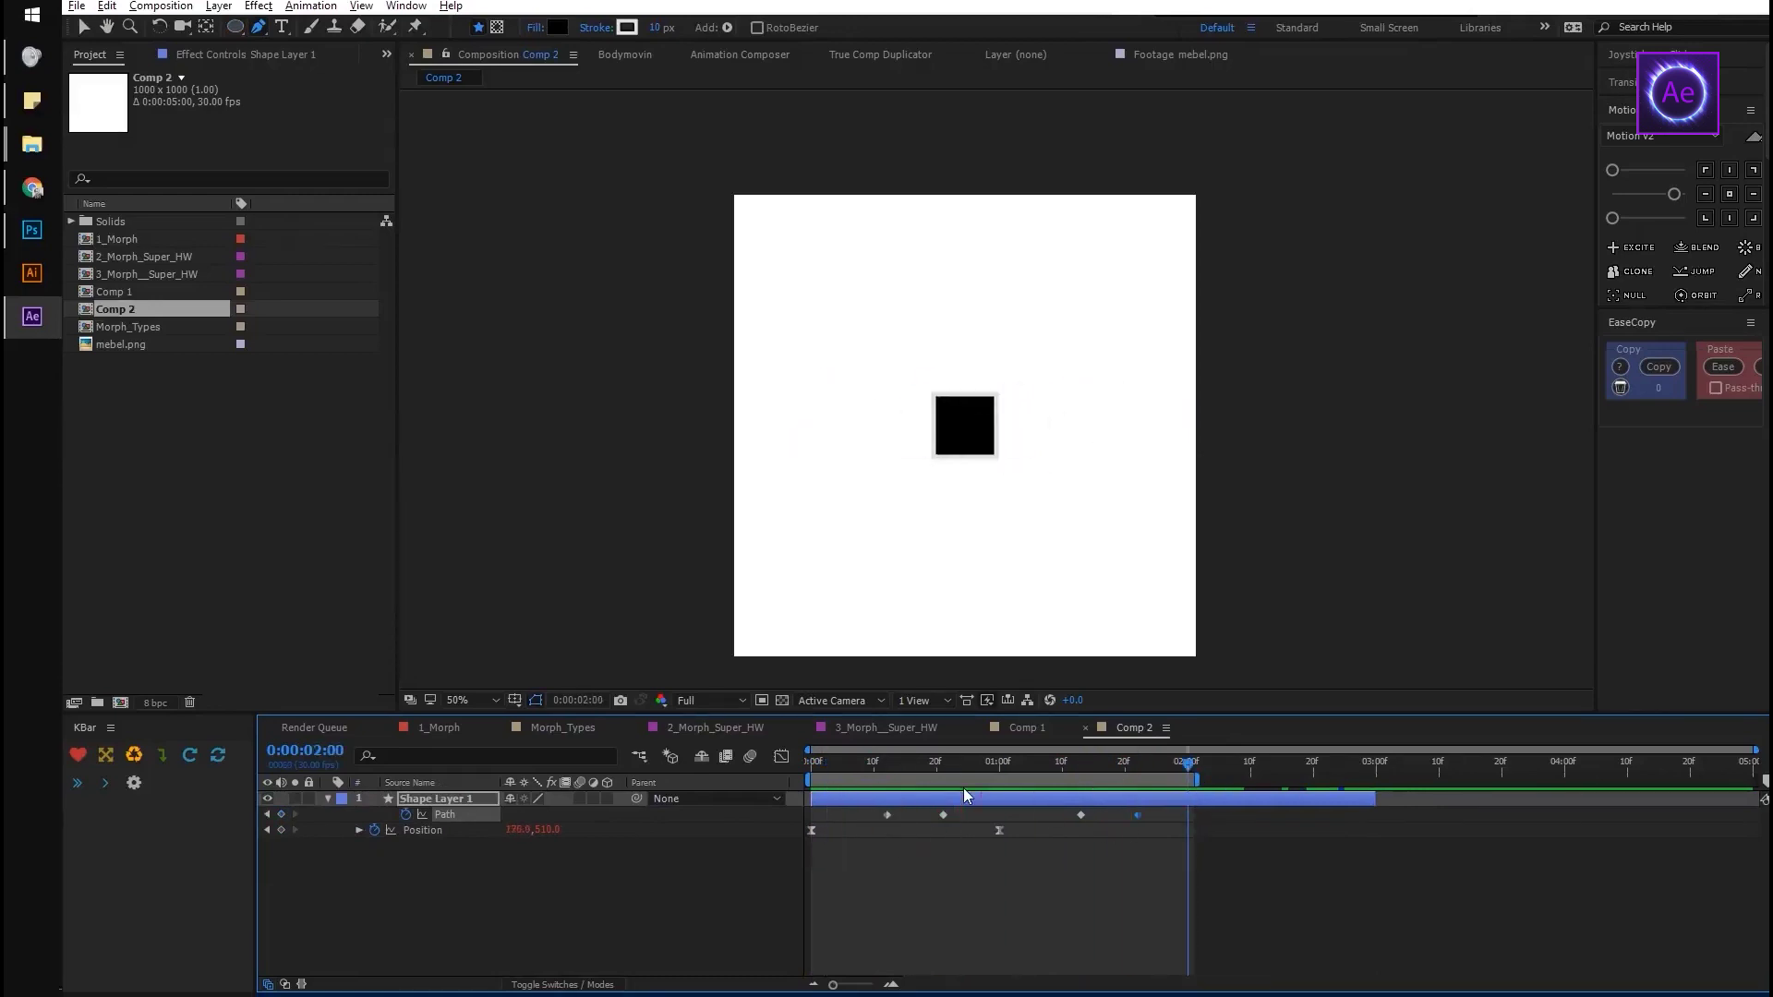
left_click_drag(1139, 765, 1194, 764)
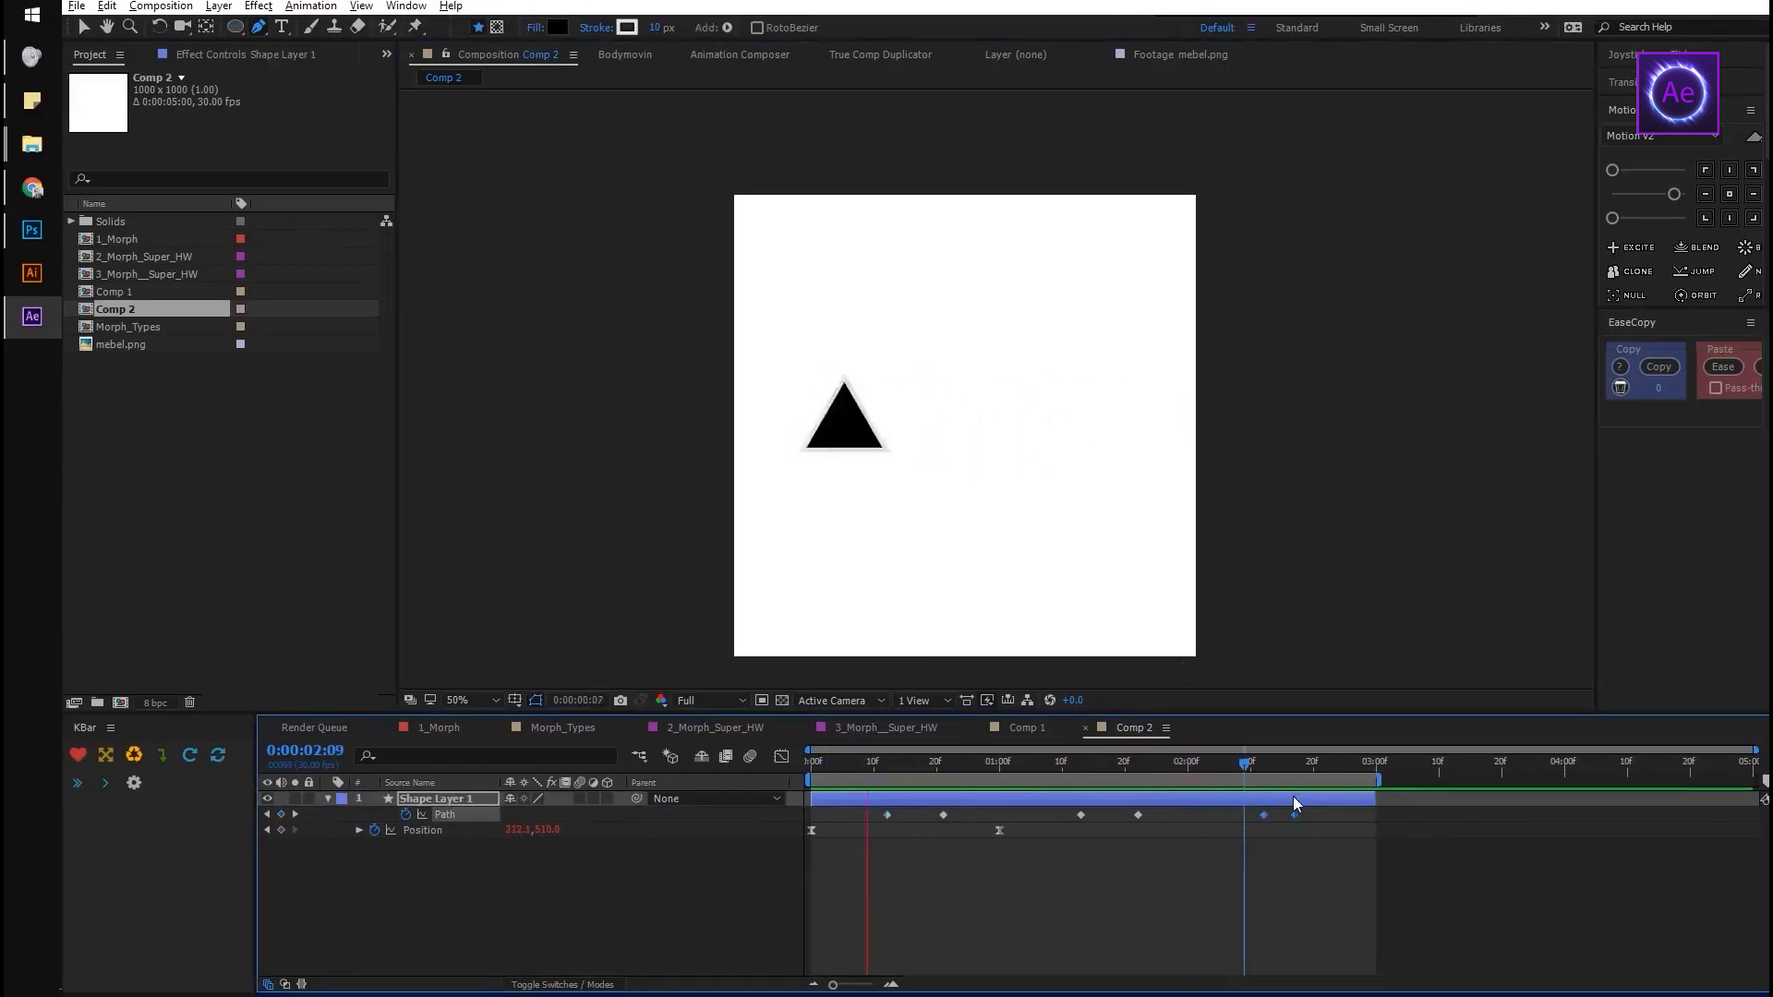
left_click(781, 757)
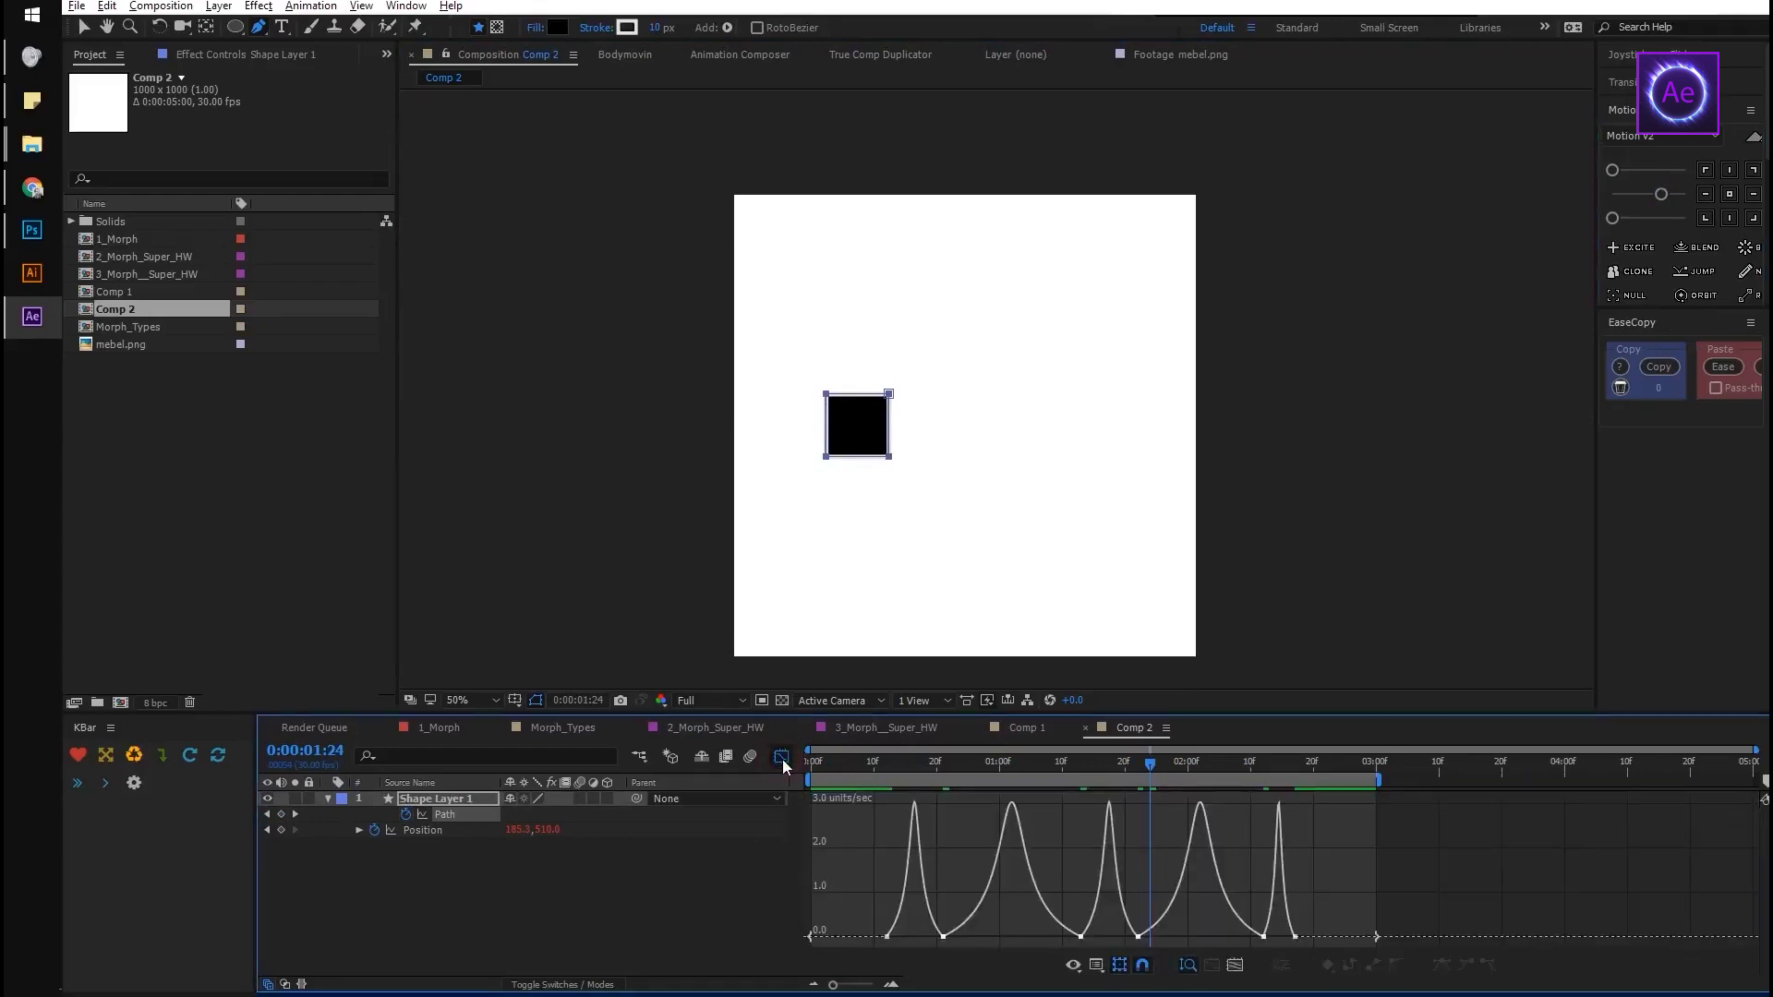
left_click(781, 757)
key("space")
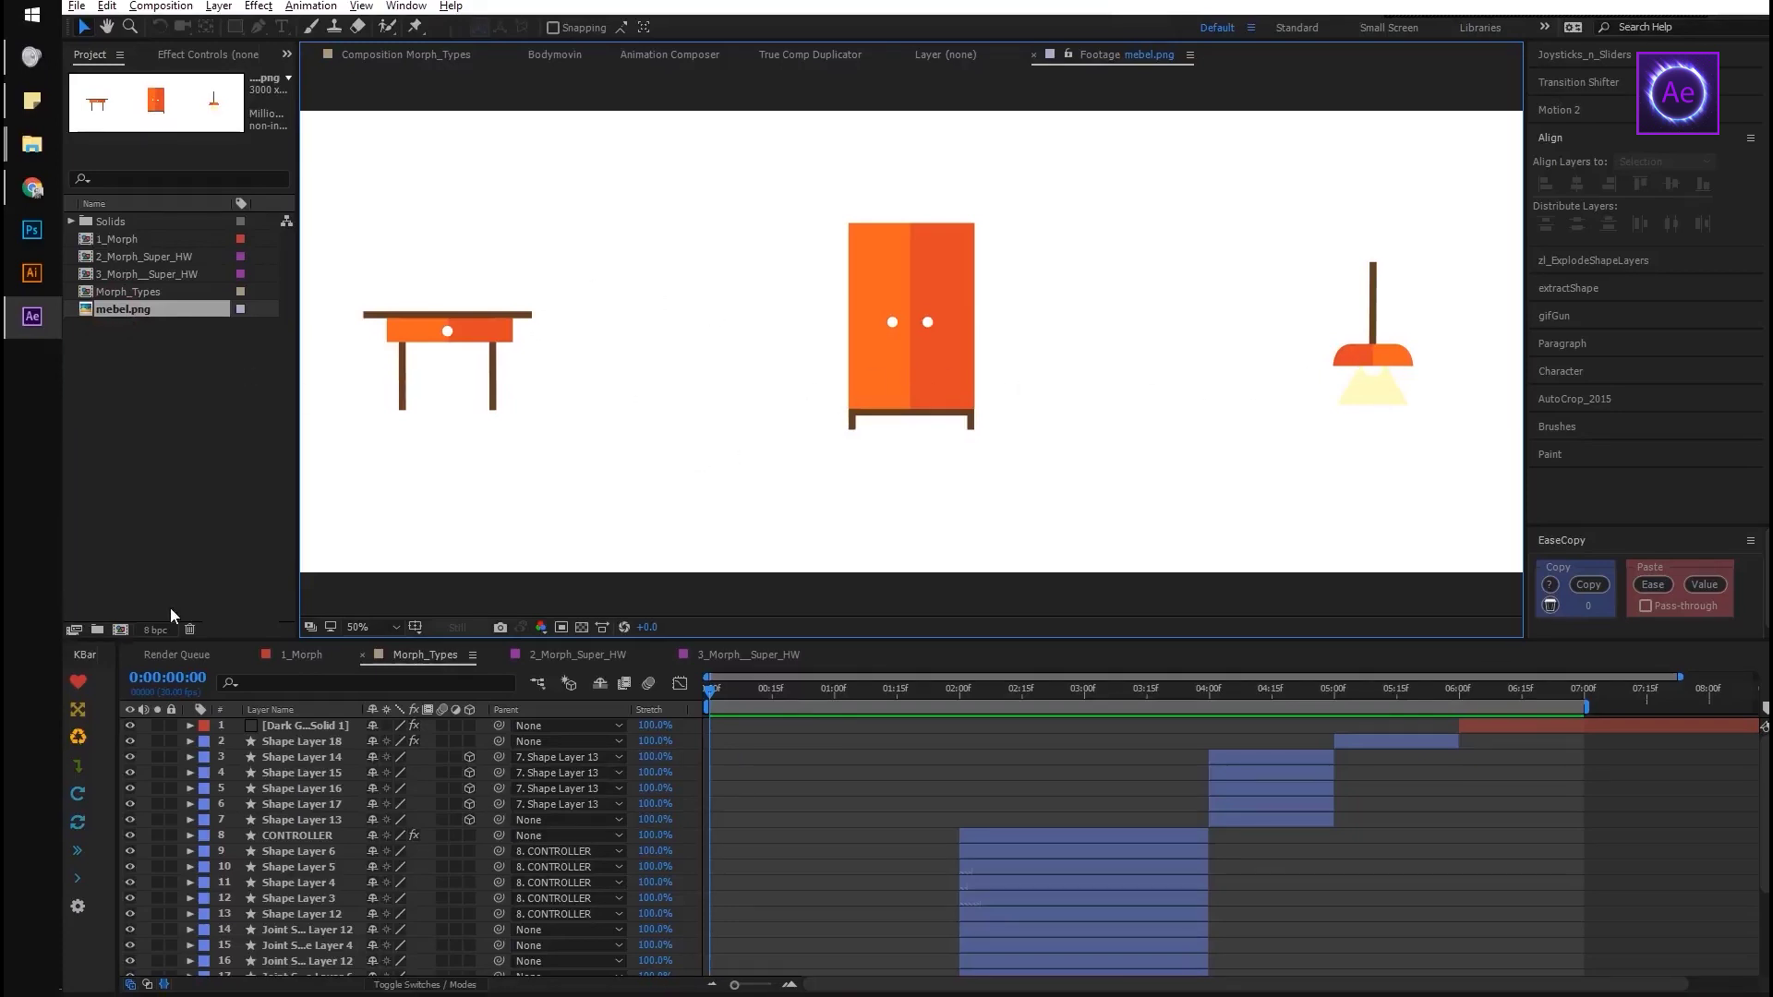
Create a yellow 1000×1000 Comp 1 and place mebel.png into it
left_click(120, 628)
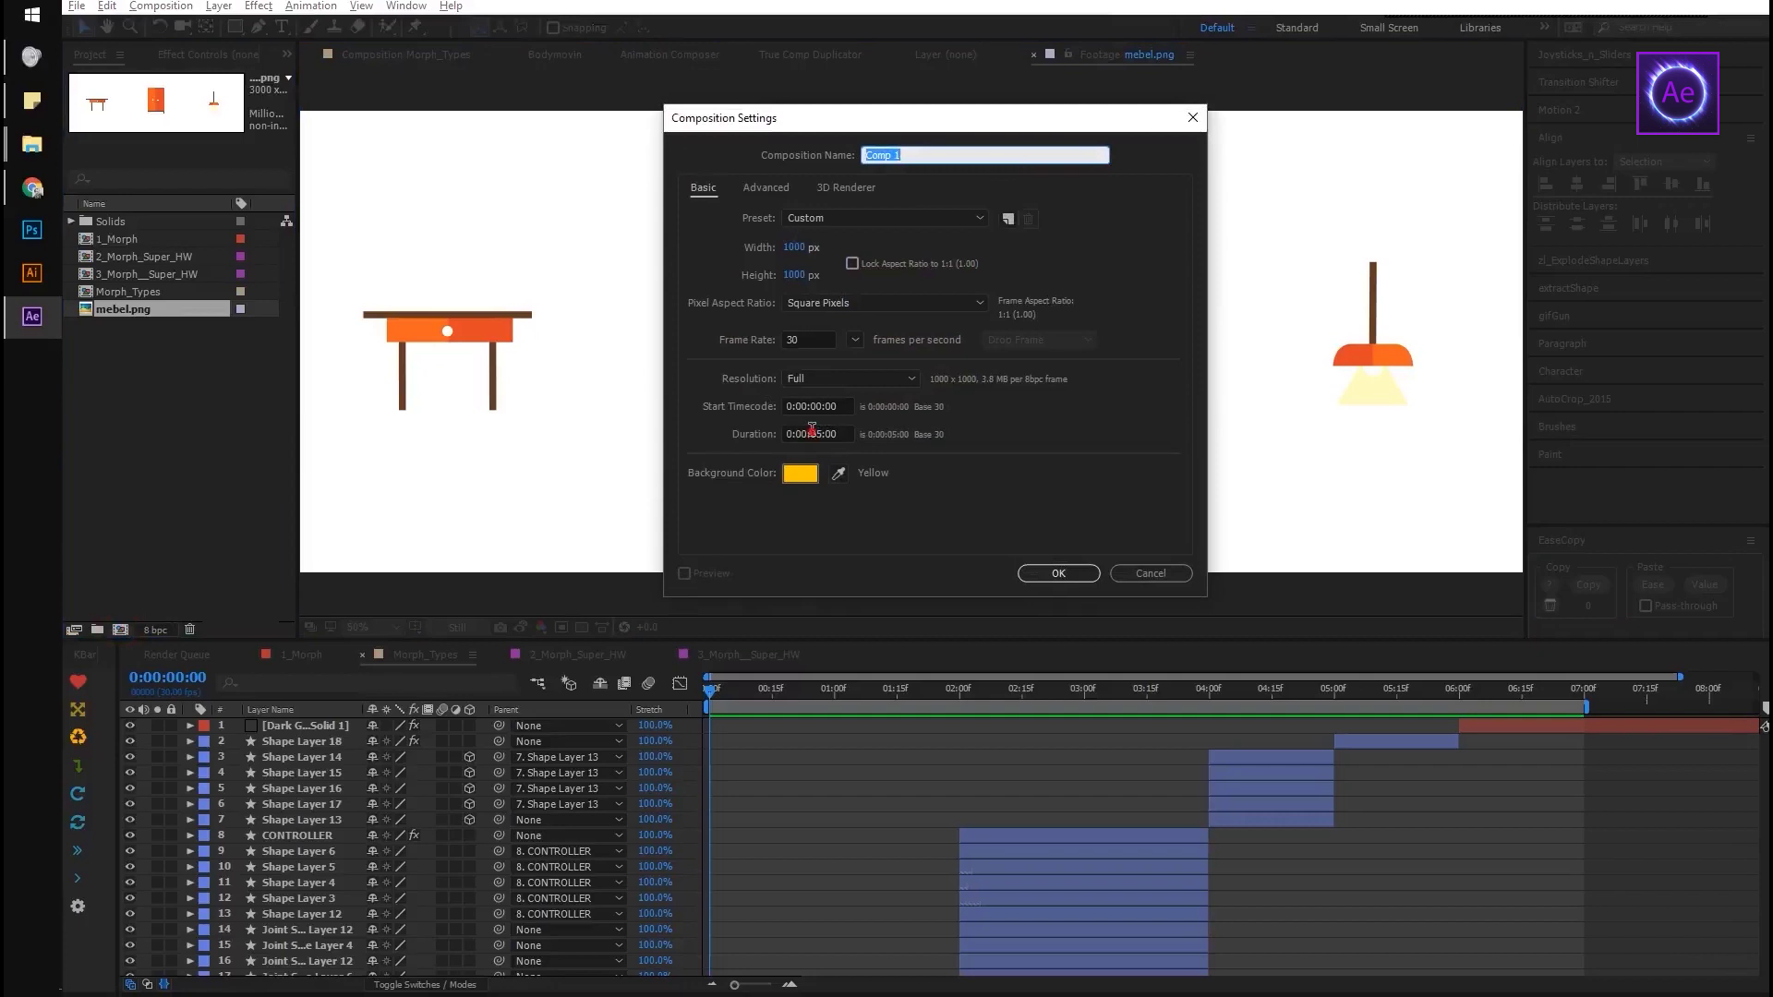
left_click(1053, 573)
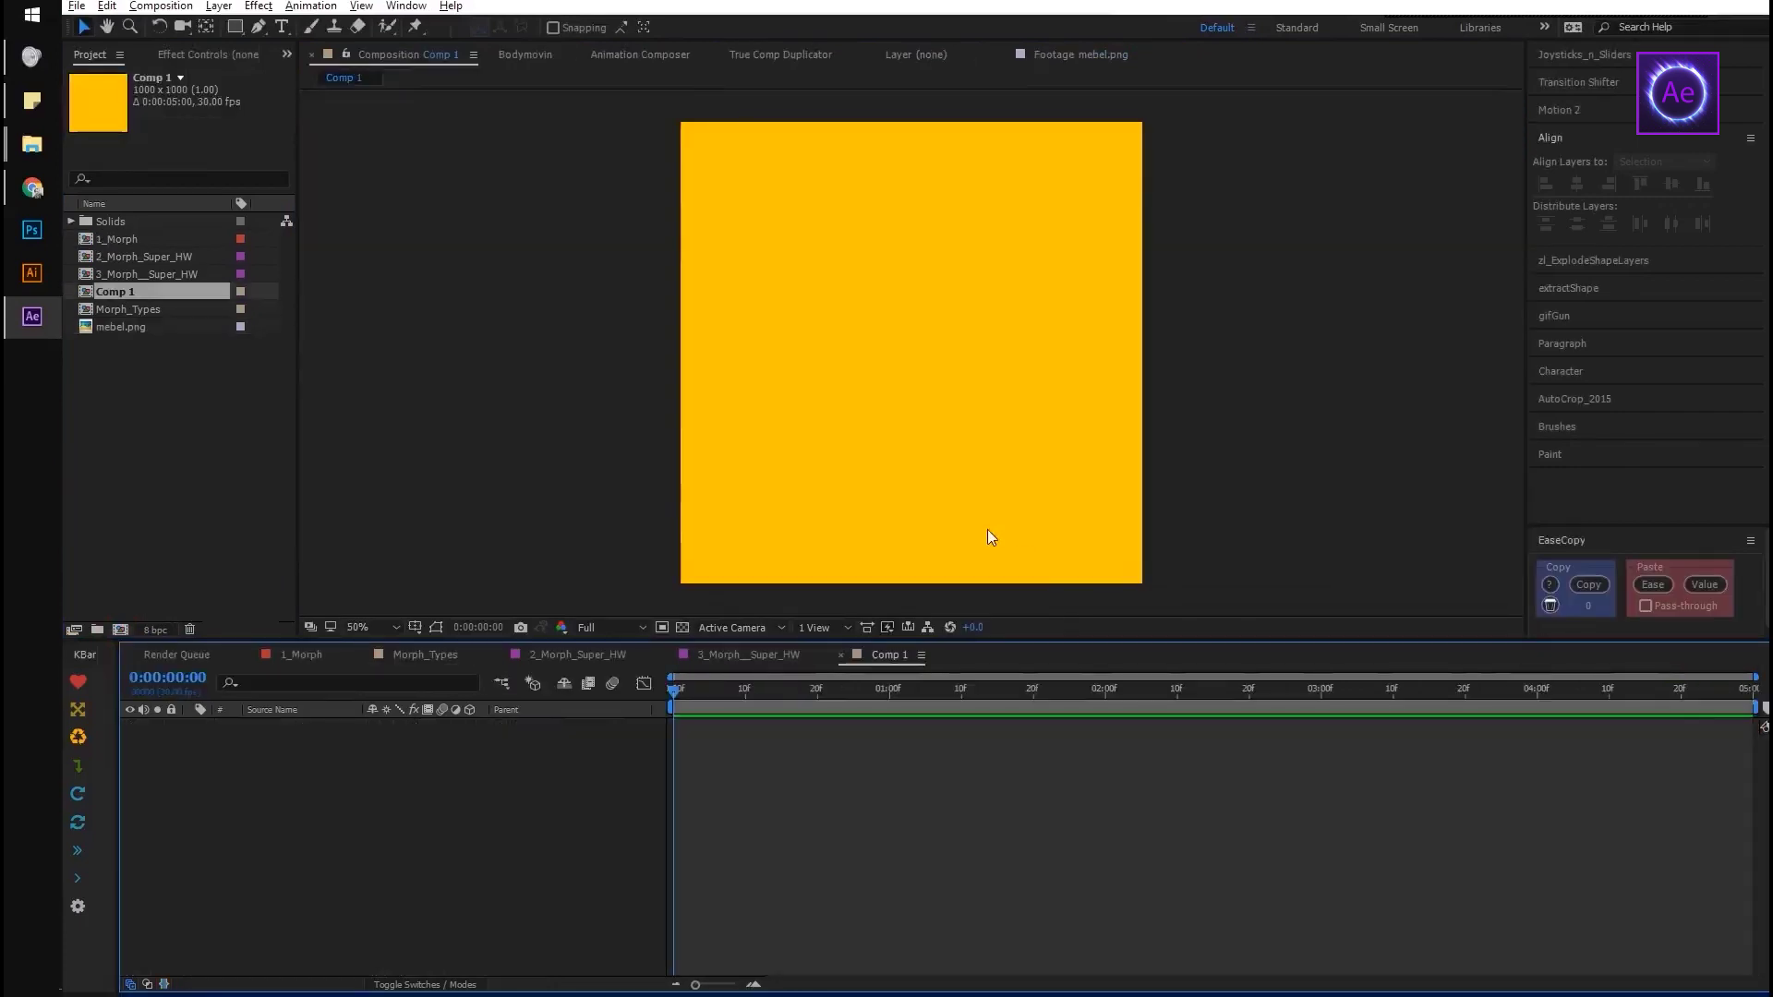
left_click_drag(120, 335, 823, 360)
Fade mebel.png to 25% opacity and trace the table top with a rectangle
key("t")
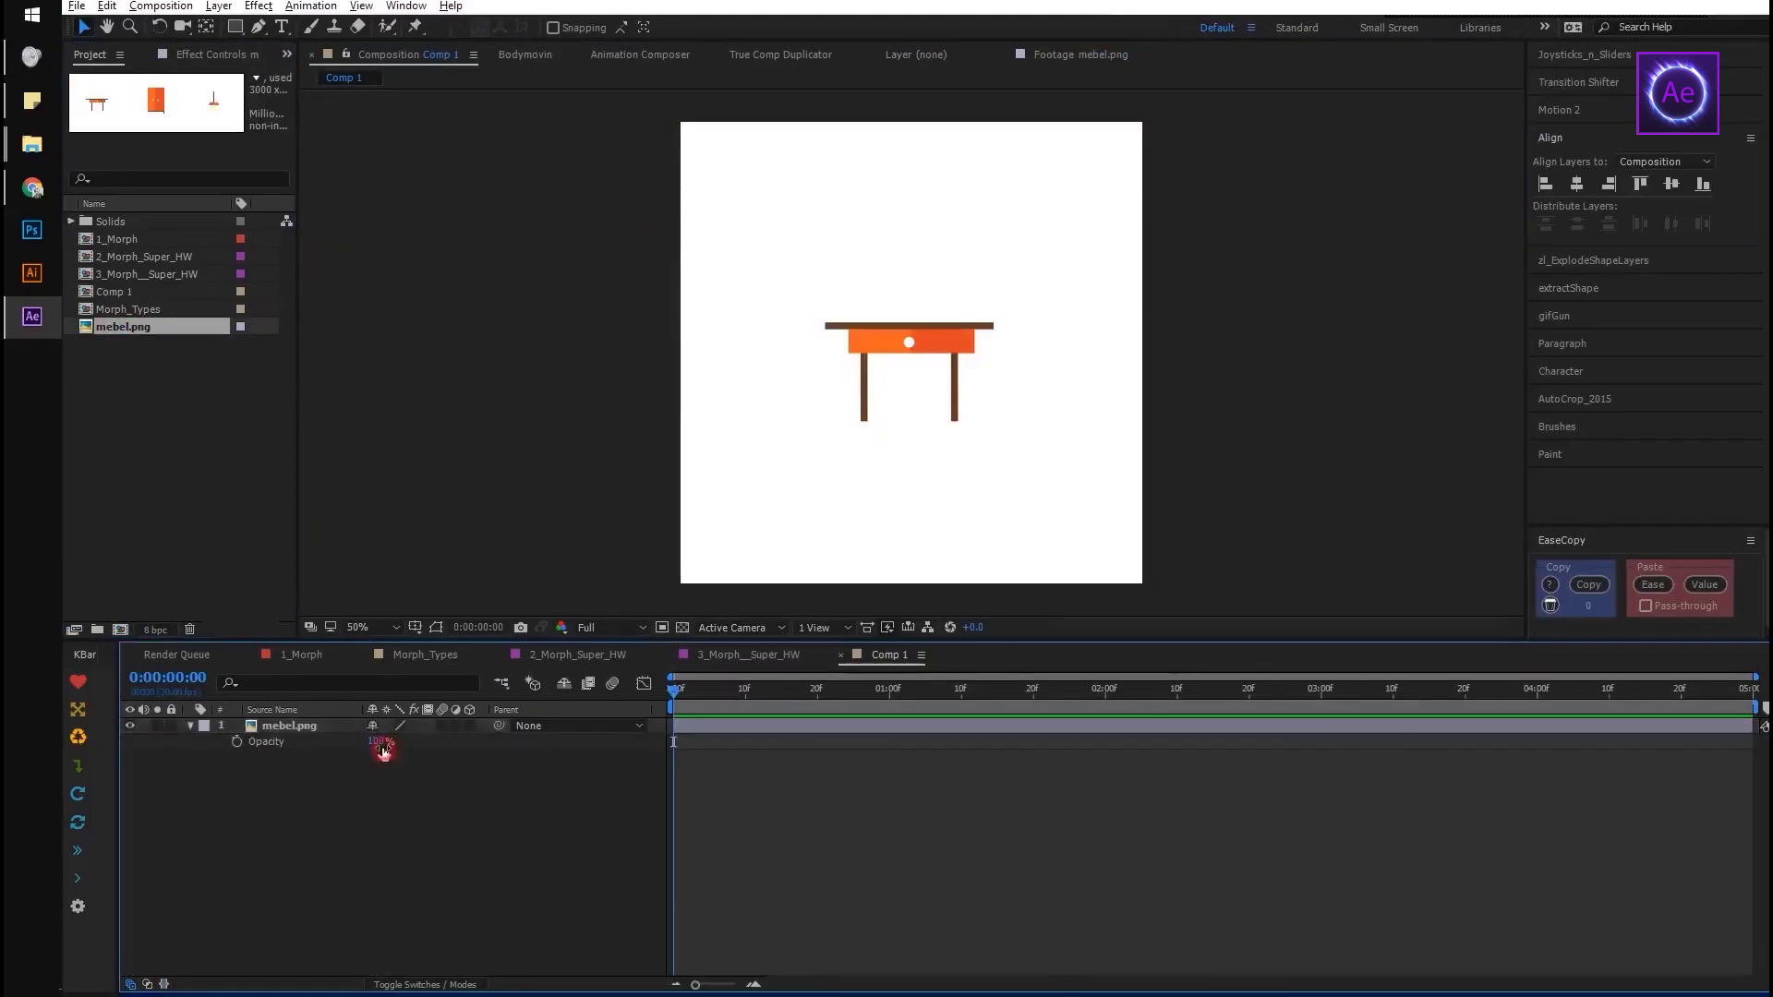
left_click_drag(374, 757, 350, 757)
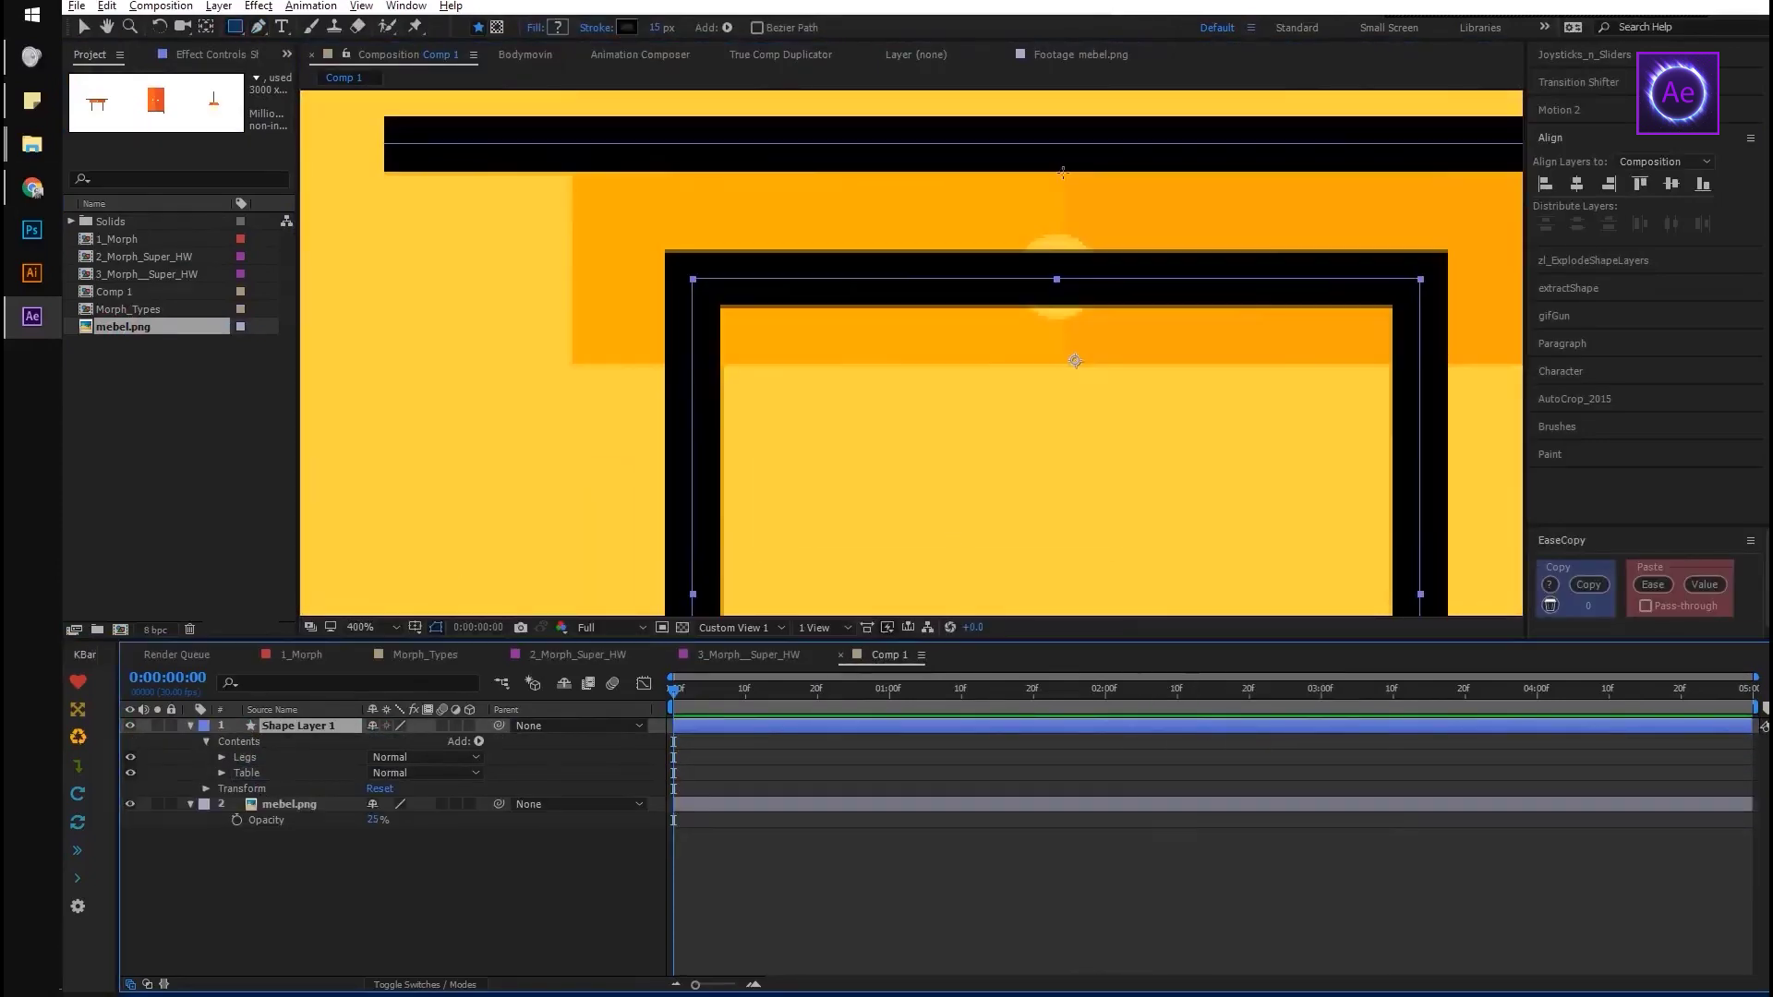
left_click_drag(572, 173, 1062, 363)
left_click(233, 774)
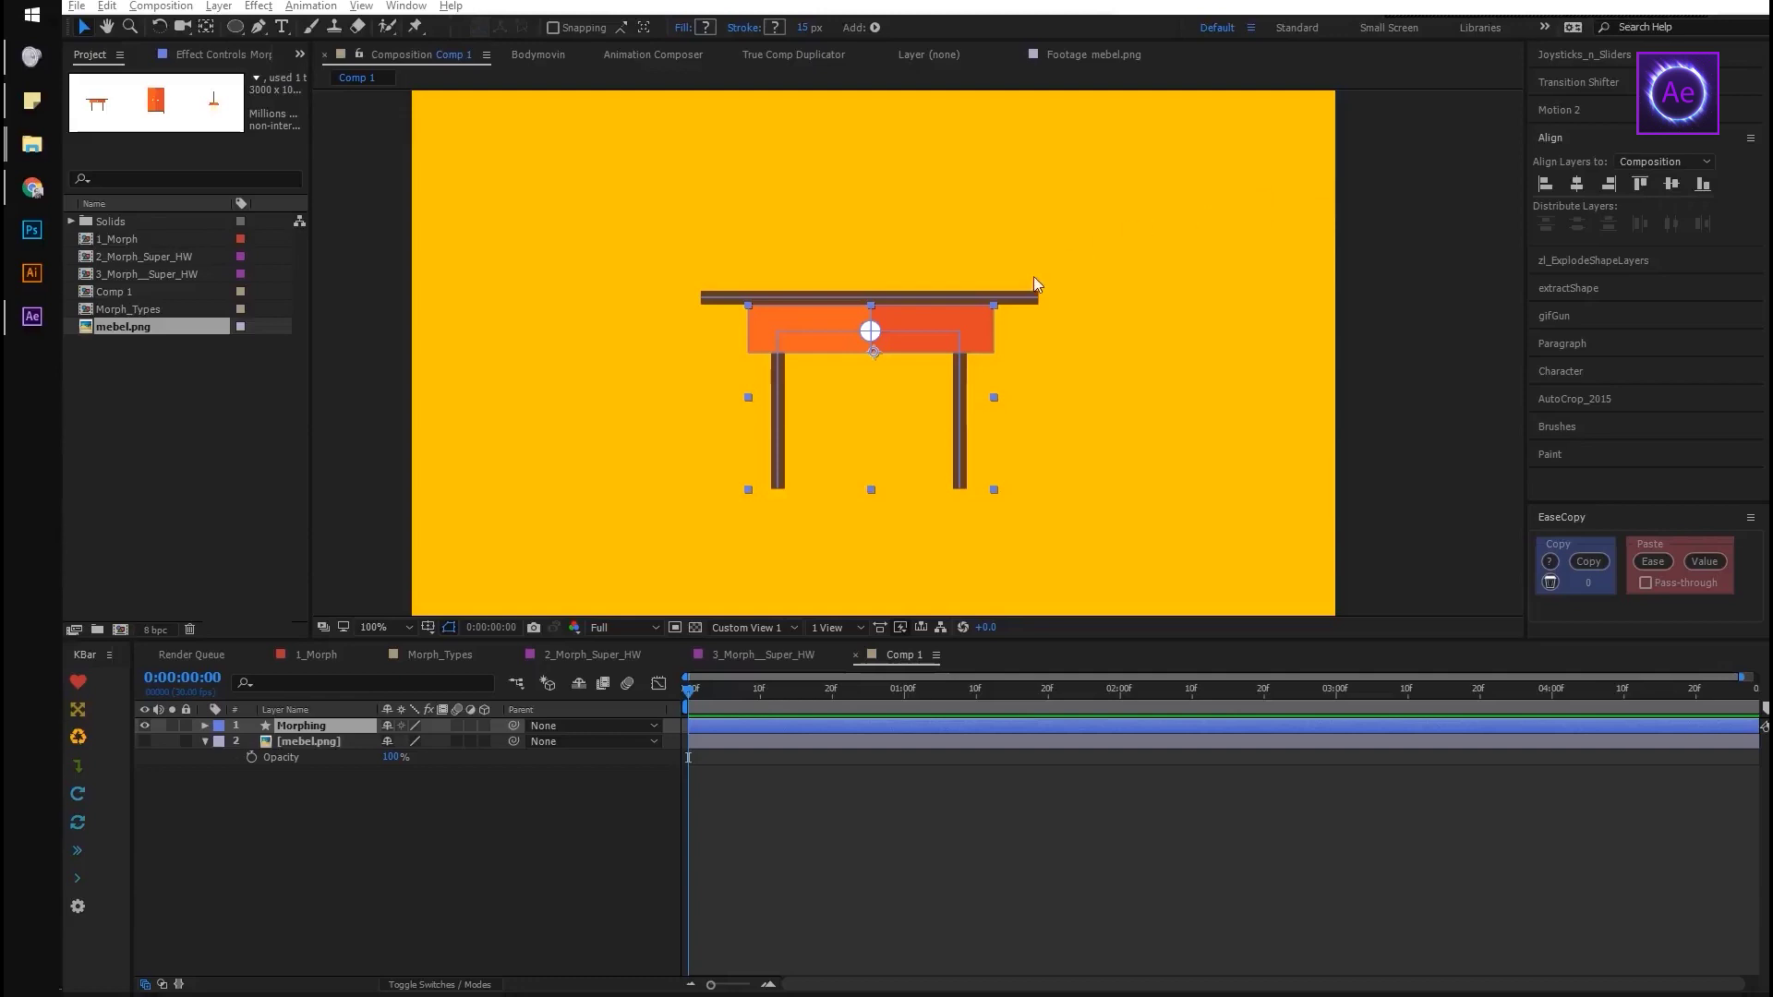
Sketch over the comp, then centre mebel.png horizontally and lower its opacity
key("ctrl+shift+w")
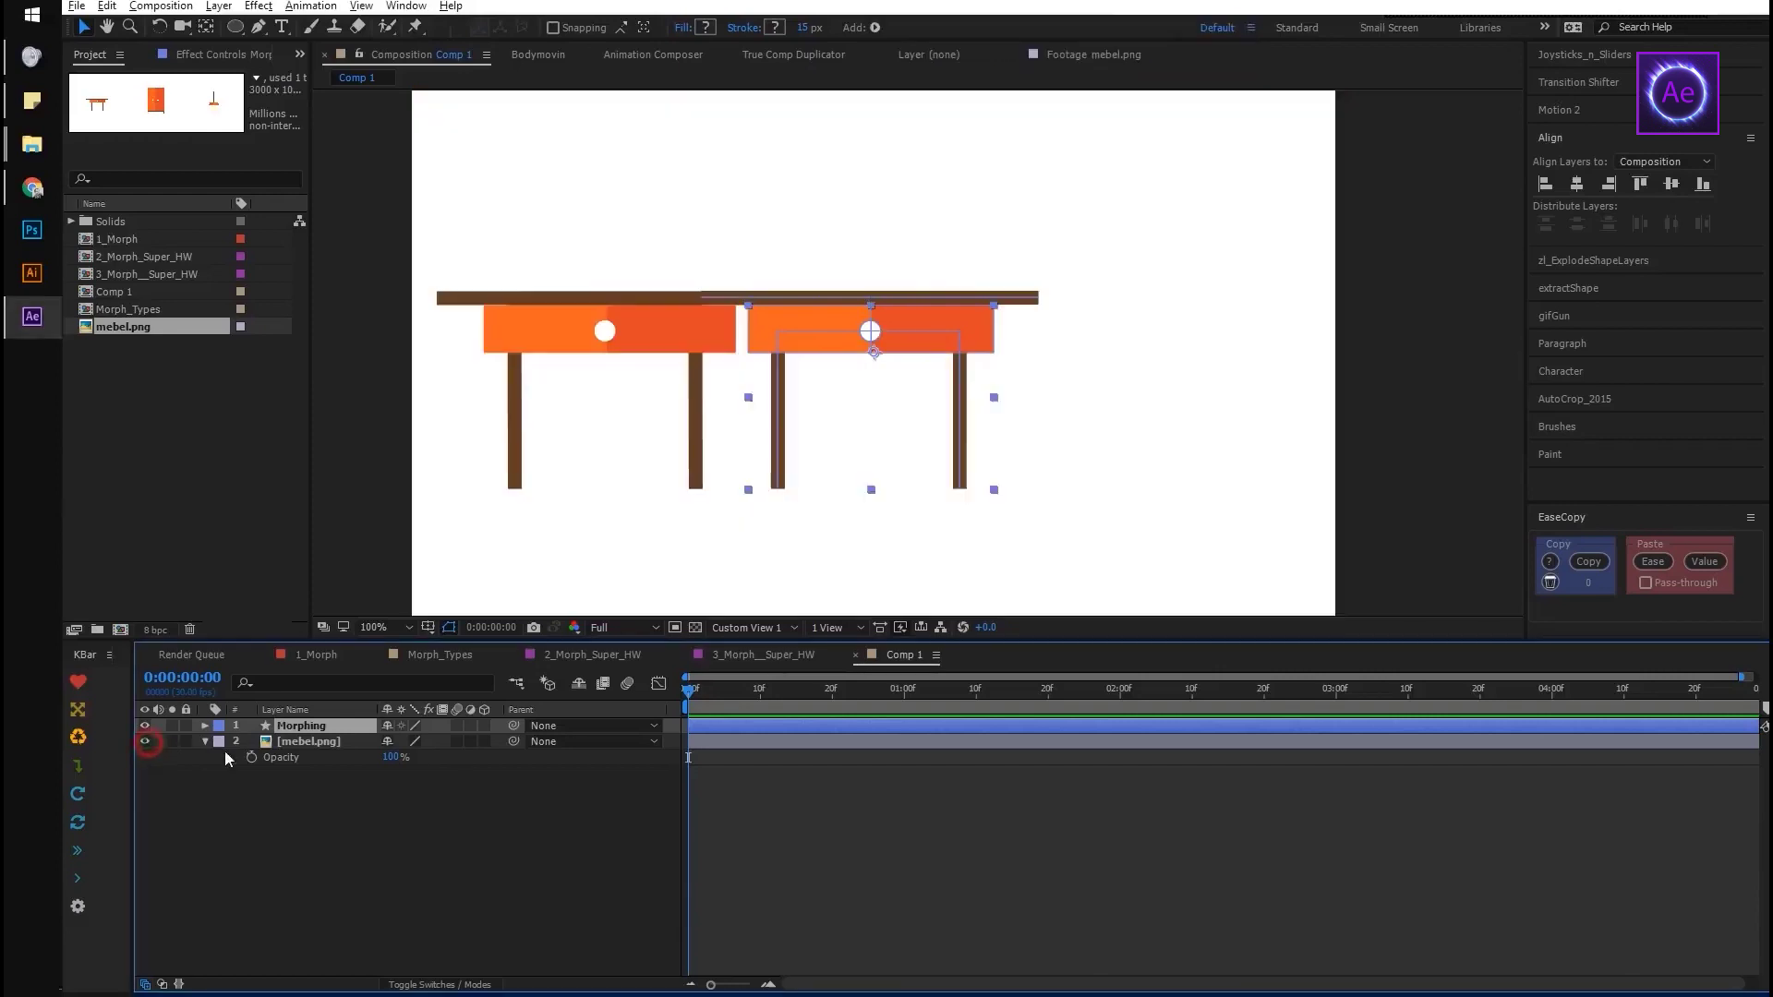
left_click(308, 742)
left_click(1577, 183)
left_click_drag(387, 757, 315, 759)
Add Trim Paths 1 to the Morphing layer's Table group, keyframing Start 0% and End 100%
left_click(303, 726)
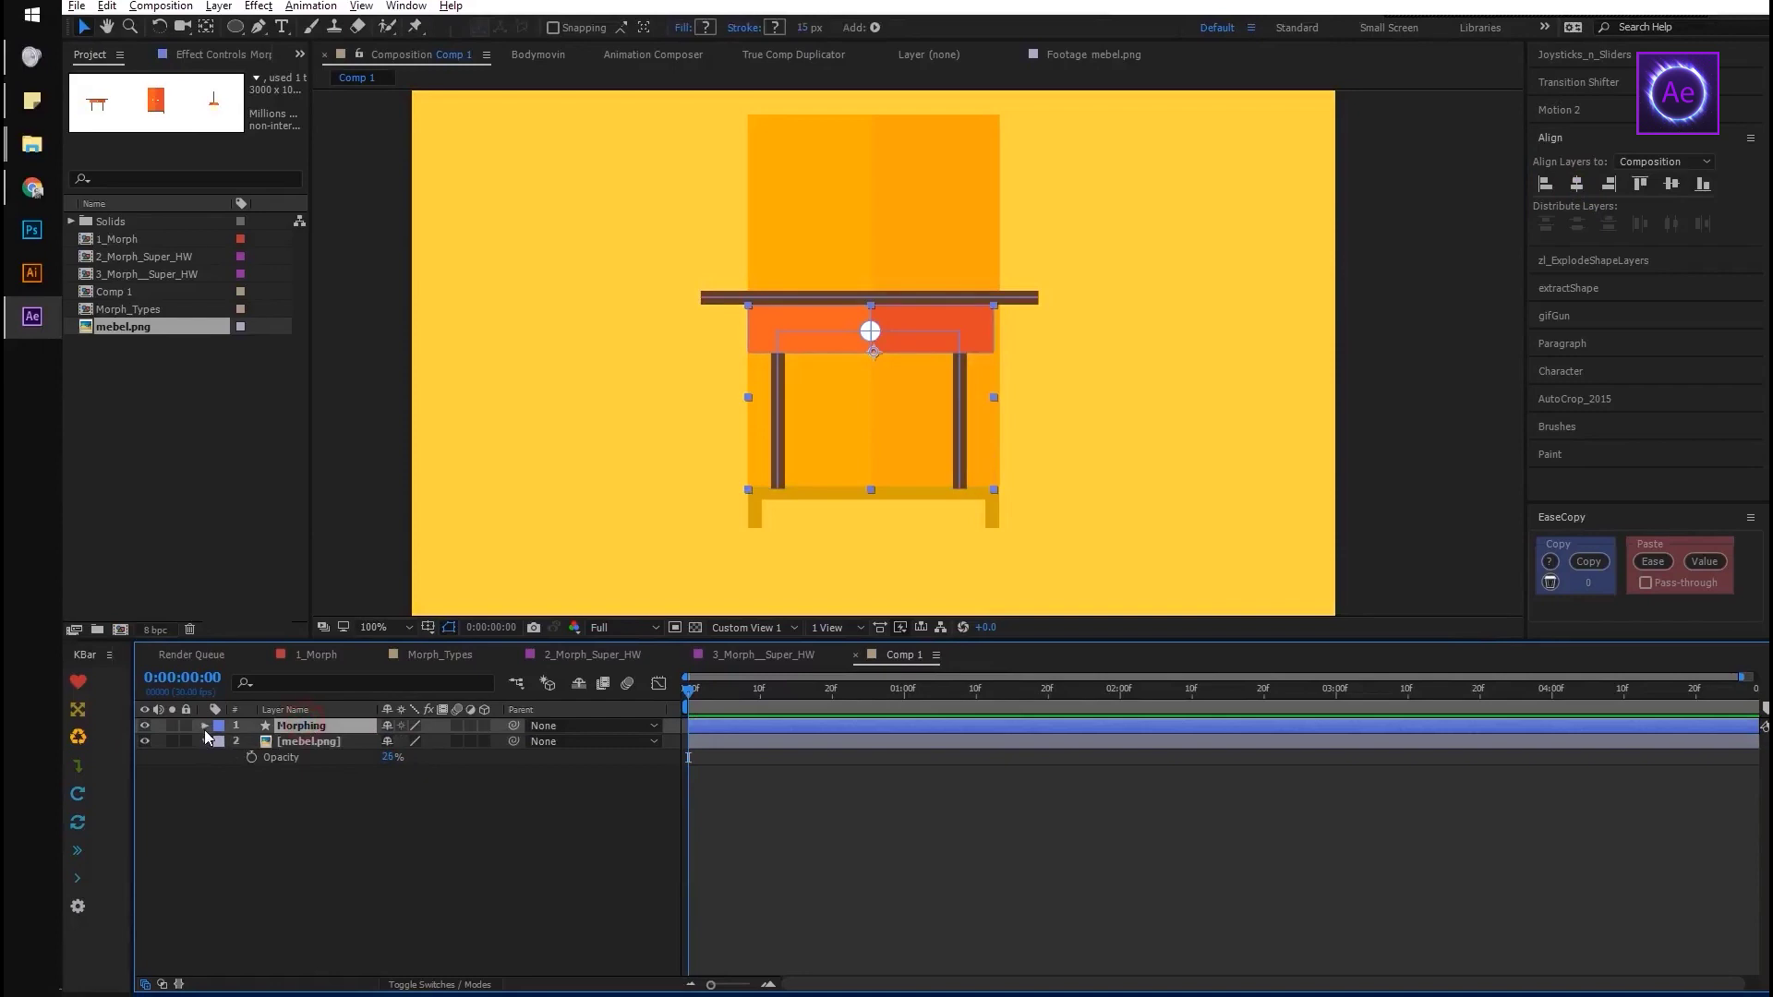
left_click(205, 726)
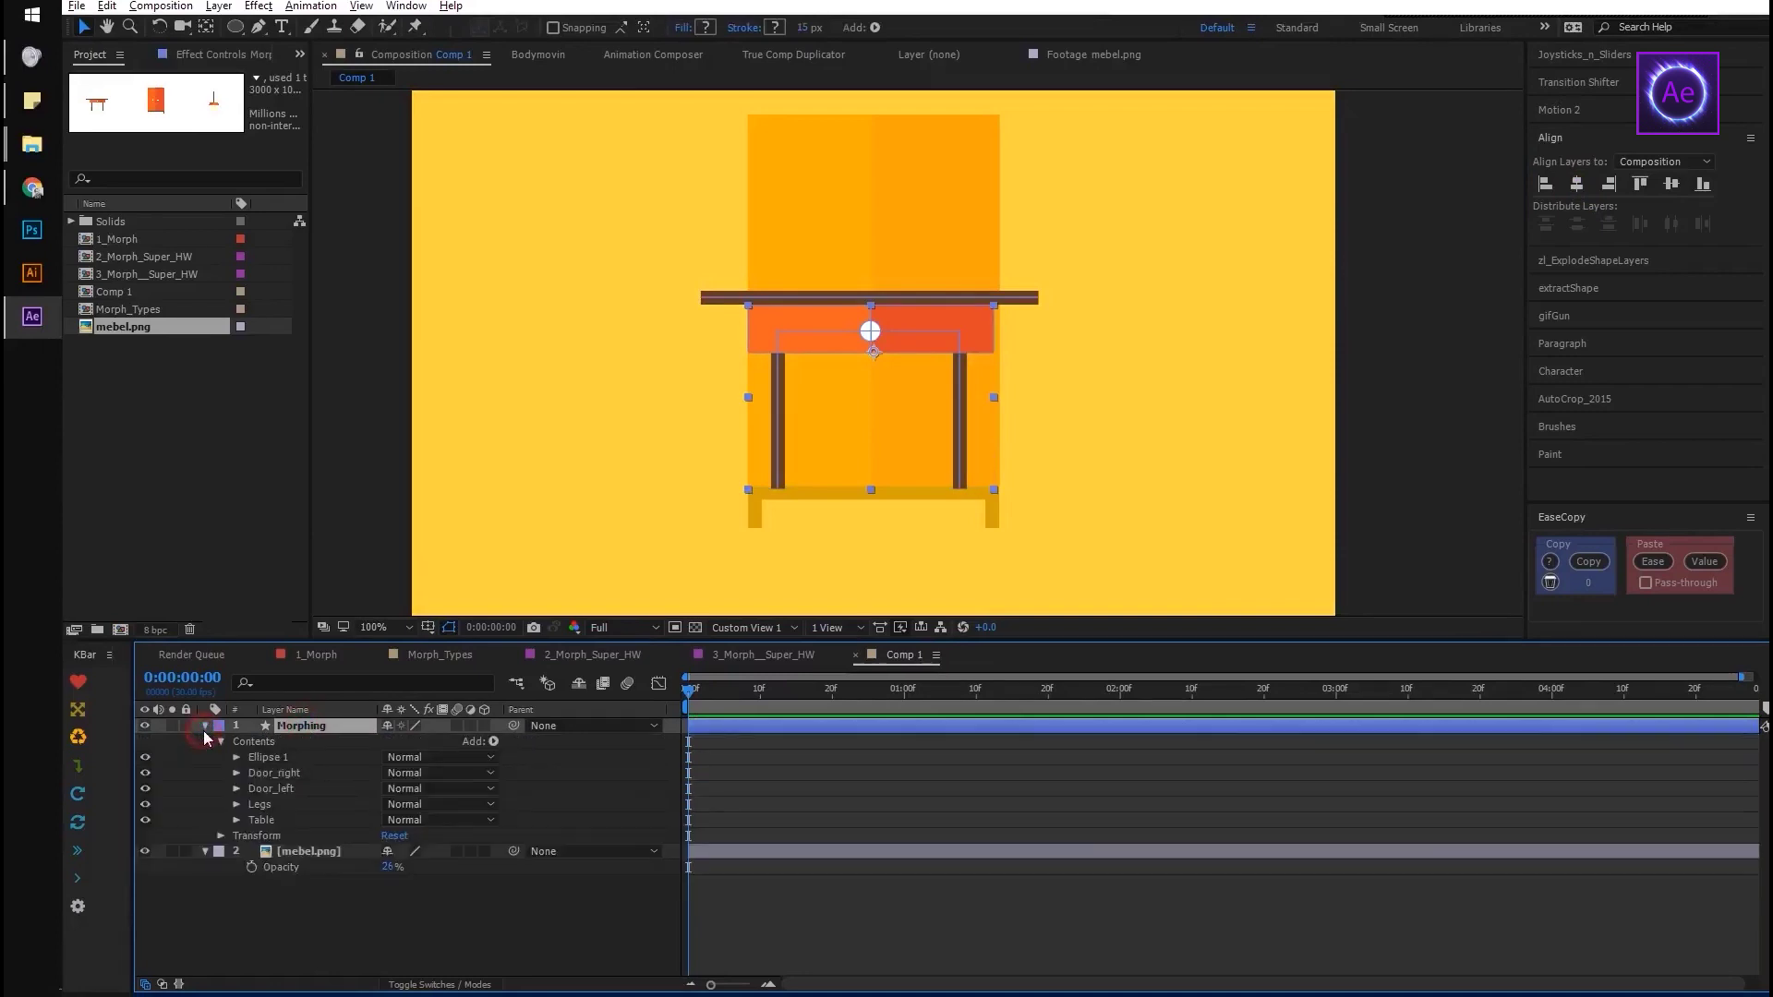
left_click(279, 741)
left_click(236, 820)
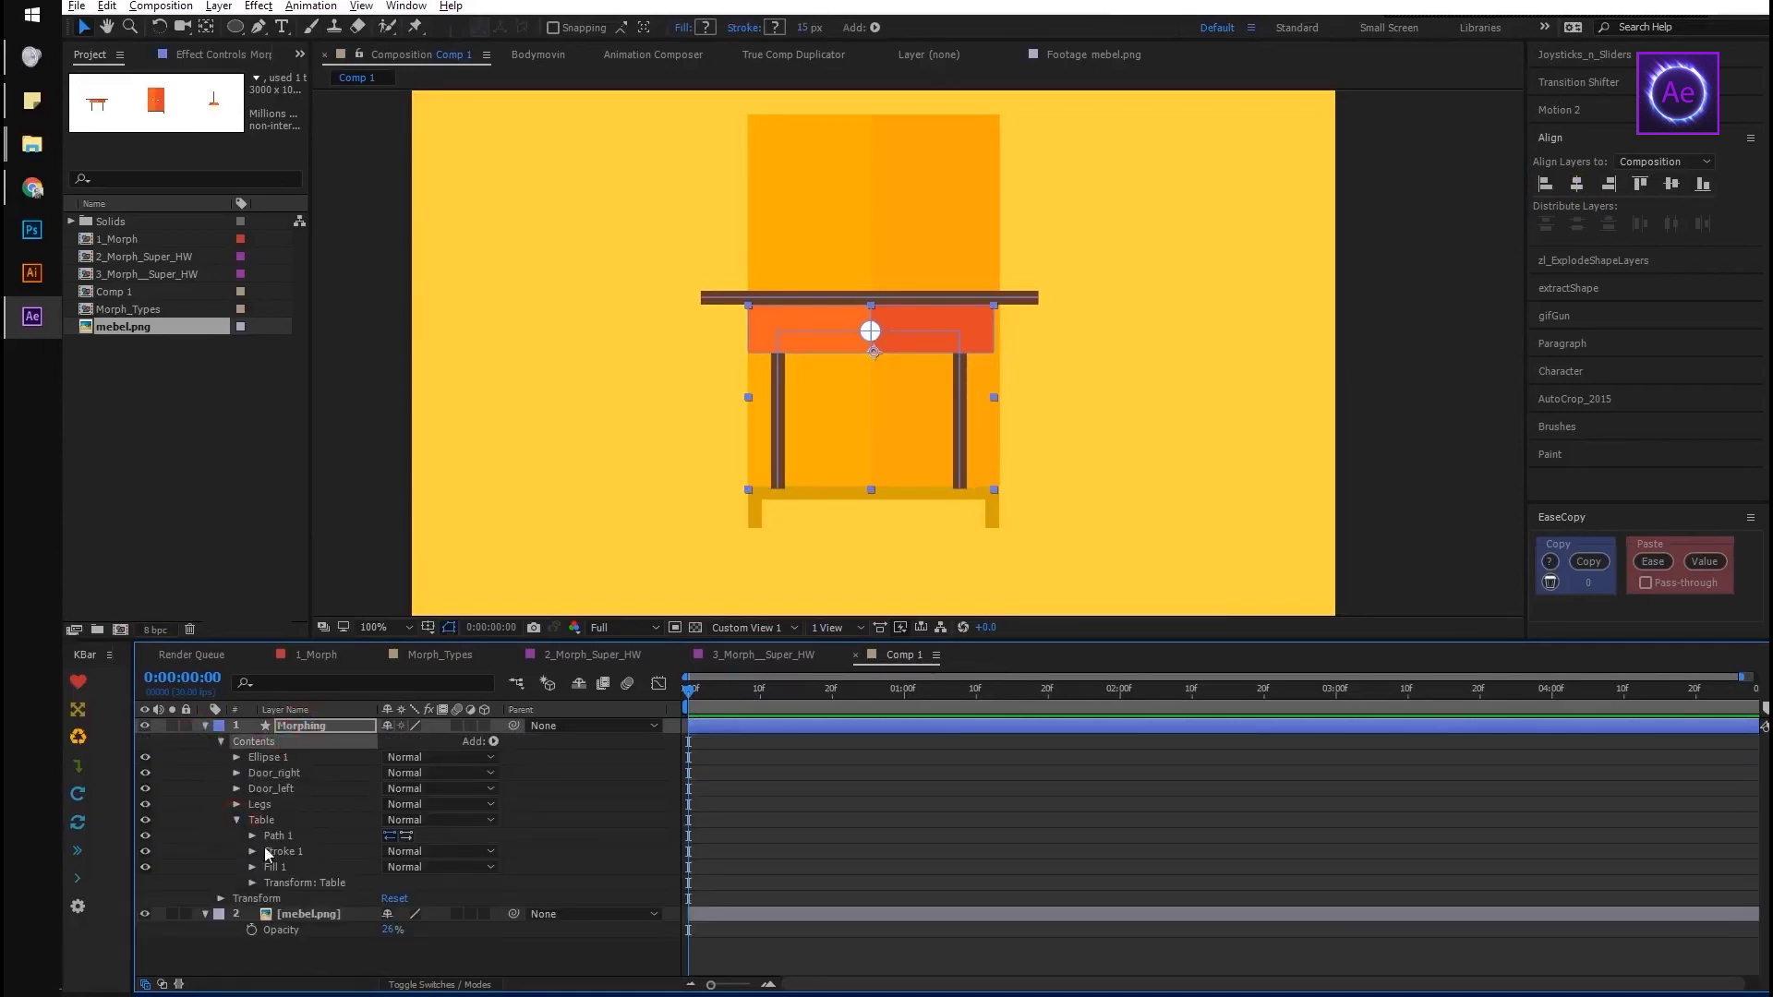
left_click(494, 741)
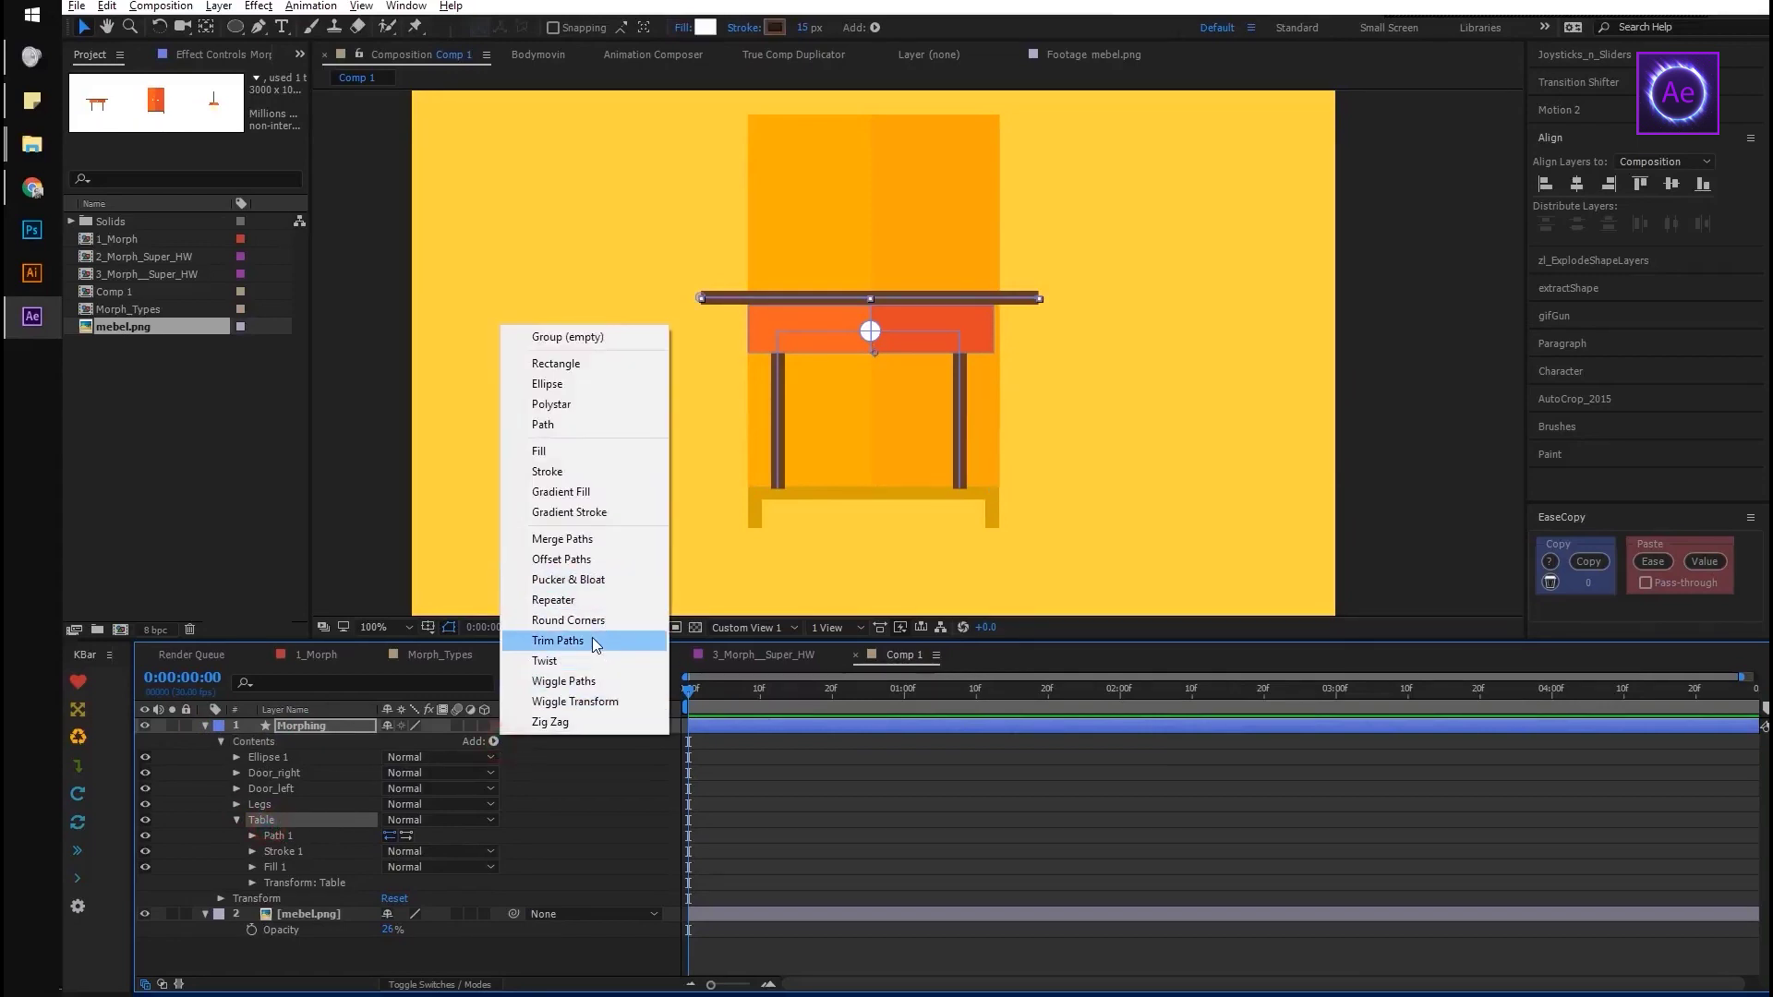
left_click(594, 642)
left_click(252, 851)
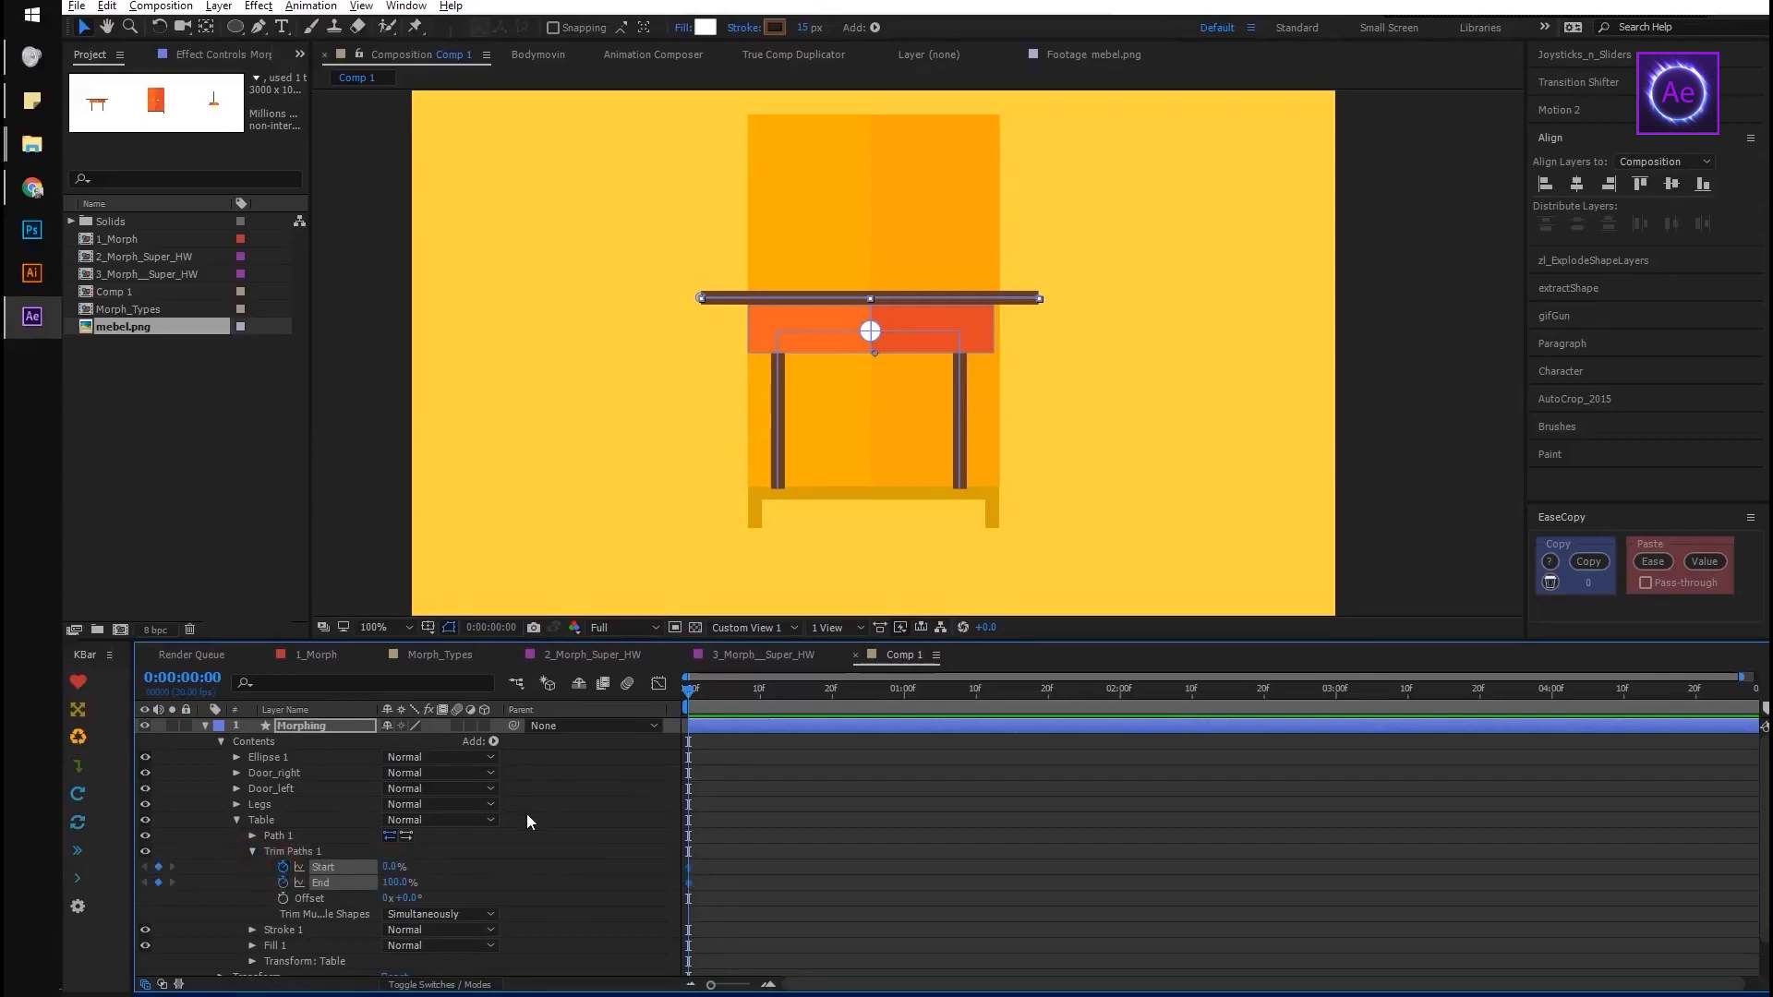
left_click(237, 820)
Inspect the vertices of the Legs group's Path 1
left_click(236, 804)
left_click(253, 820)
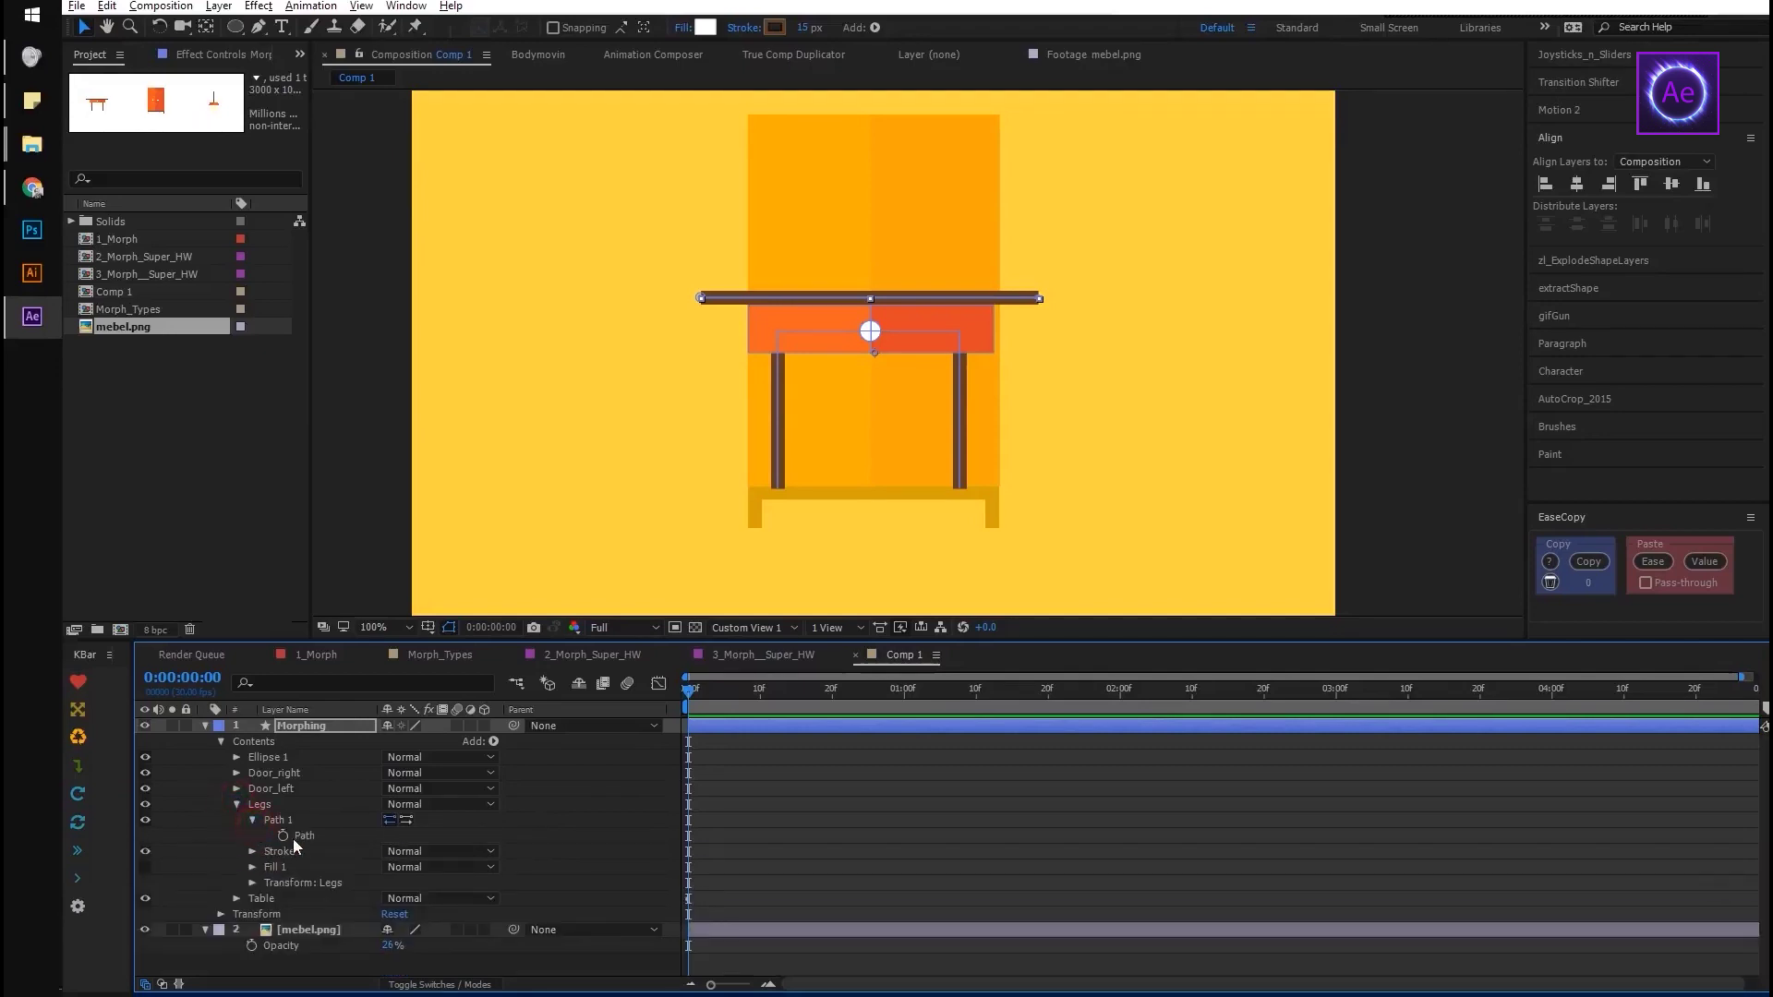
left_click(319, 837)
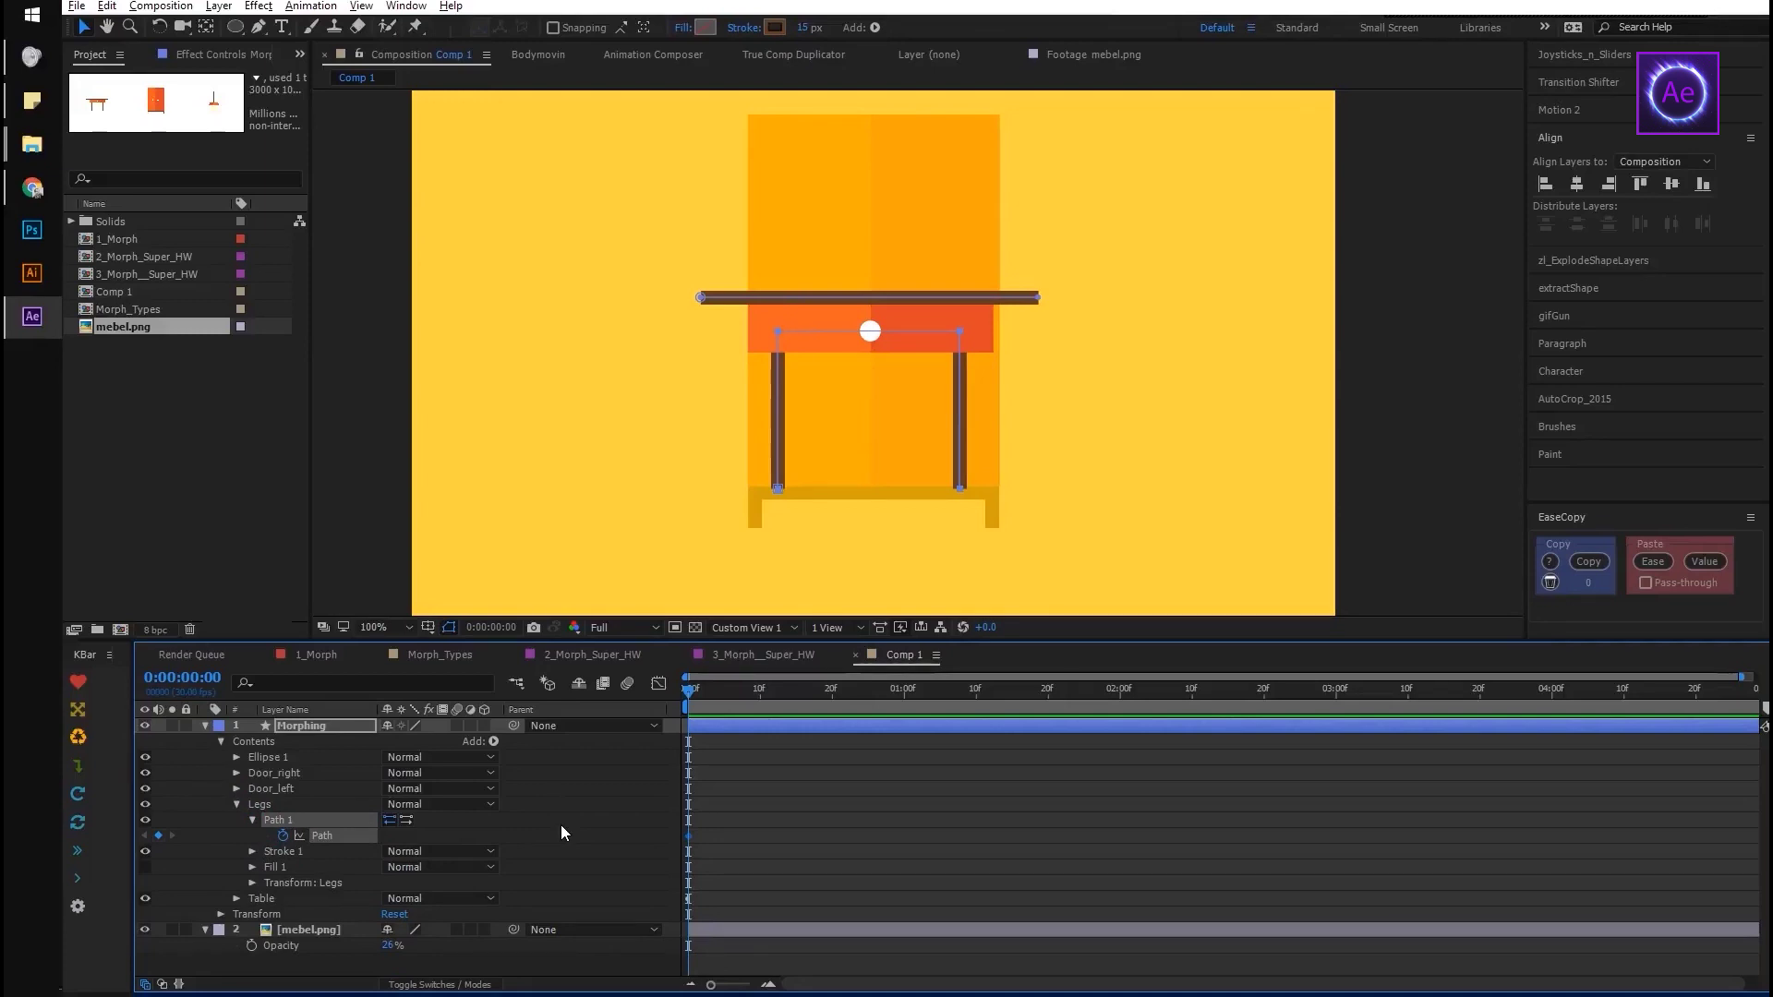
left_click(235, 803)
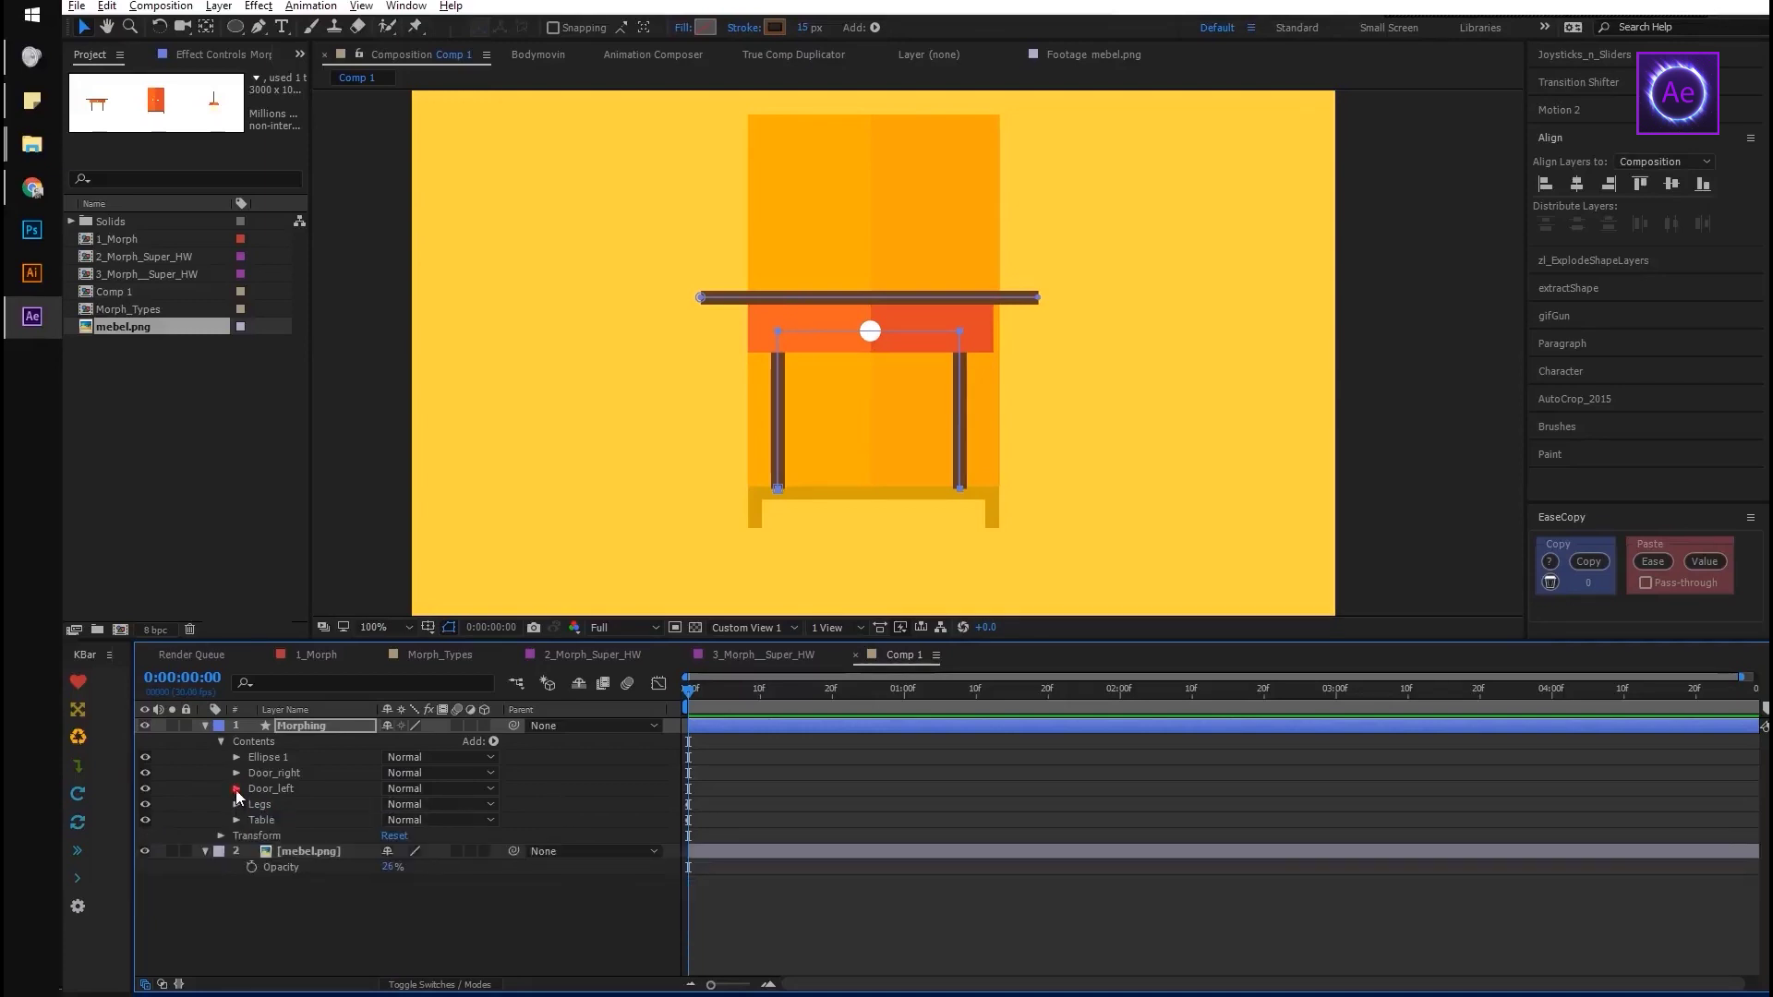
Keyframe Size and Position at 0:00 on the Door_left and Door_right rectangles
left_click(237, 789)
left_click(236, 773)
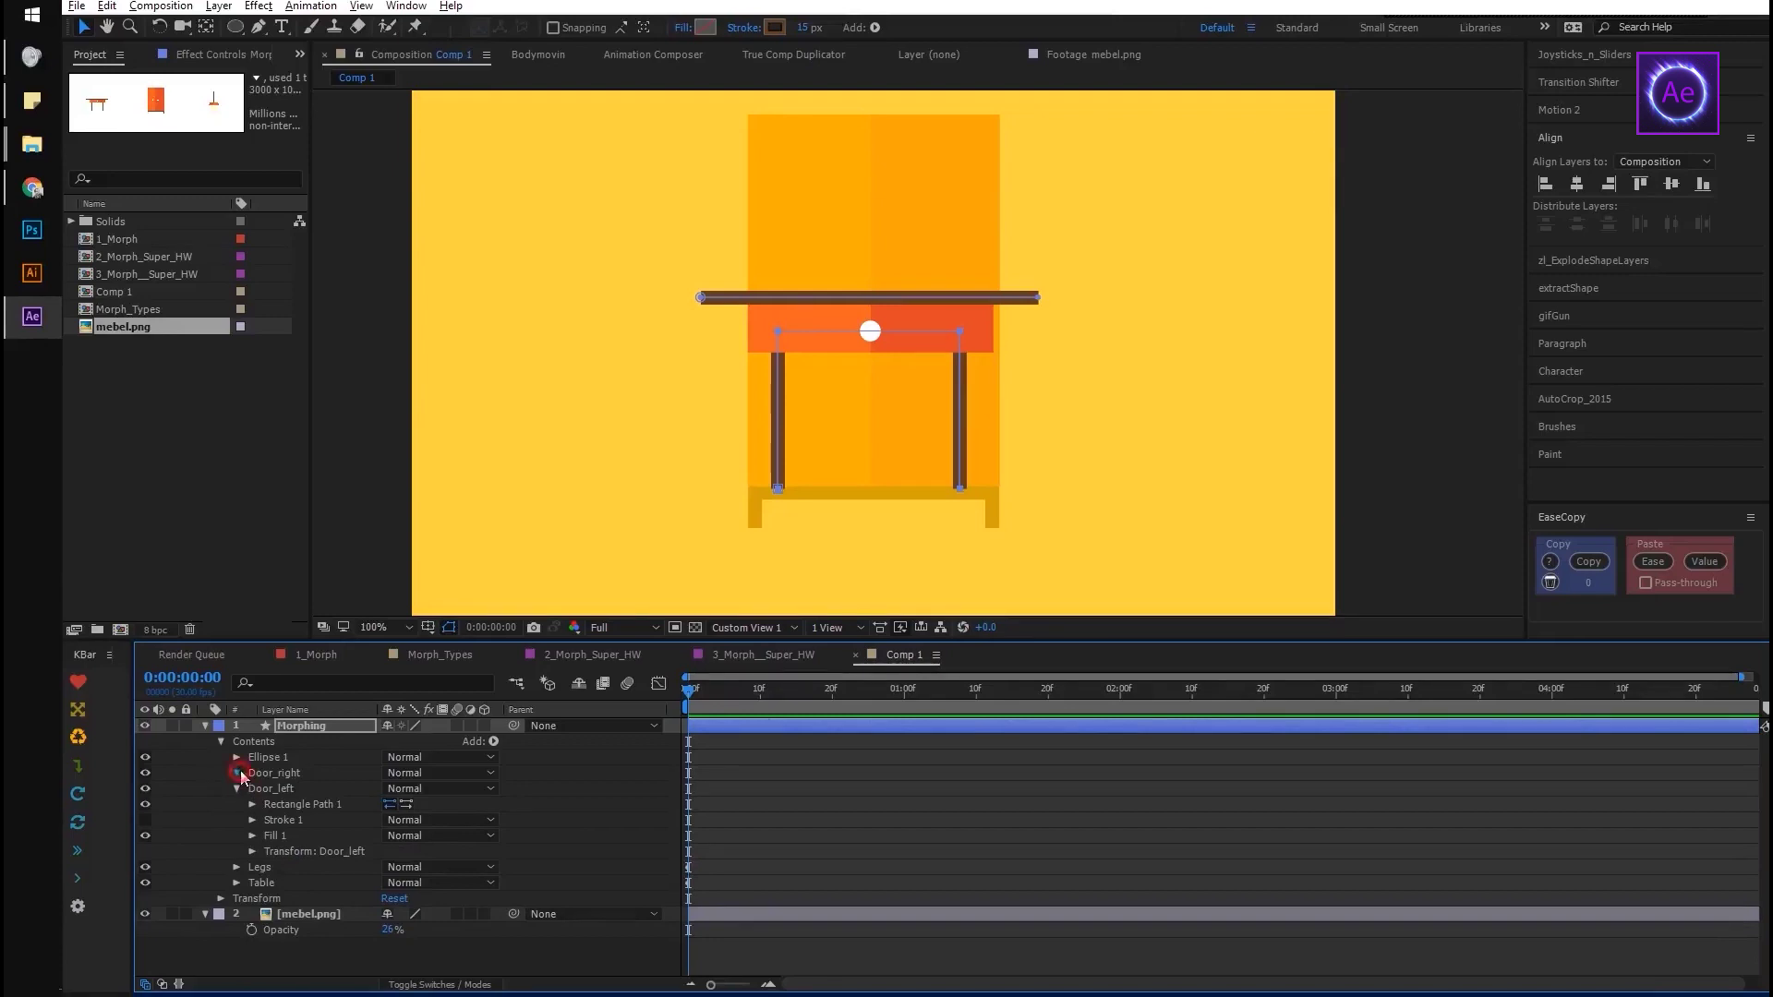
left_click(252, 867)
left_click(251, 789)
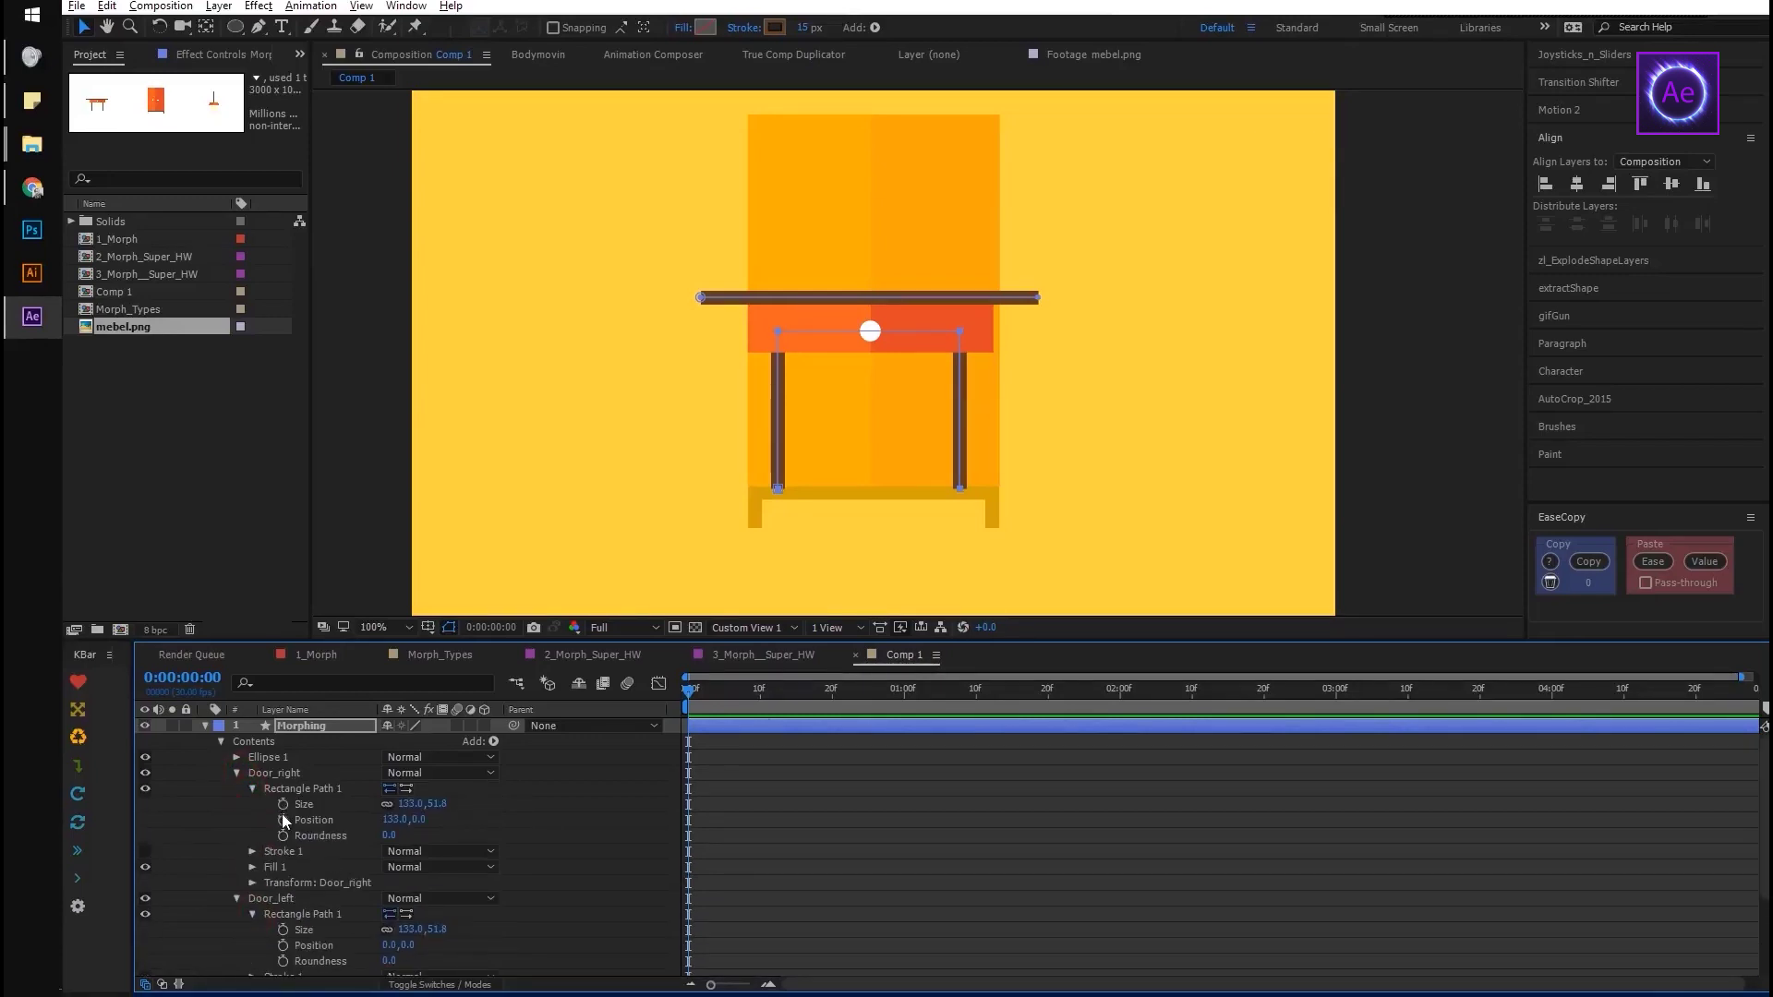
left_click(282, 820)
scroll(274, 835, "down", 1)
left_click(282, 882)
left_click(283, 897)
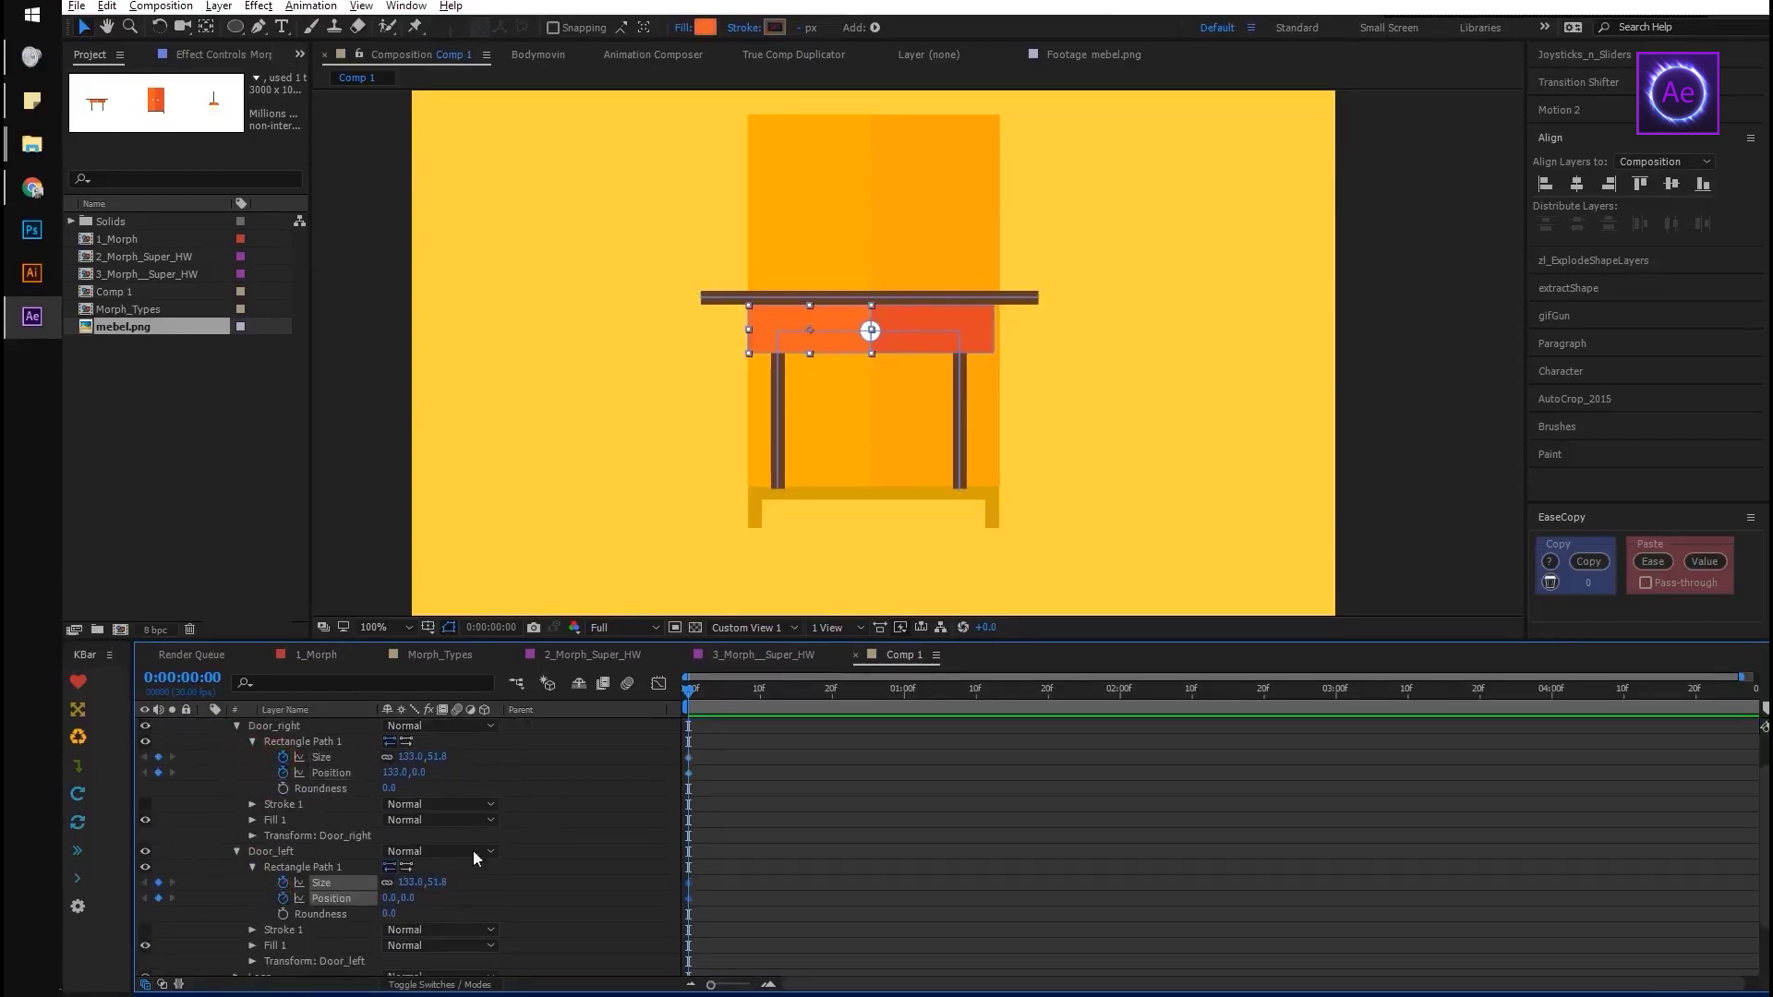
left_click(550, 805)
scroll(551, 805, "up", 1)
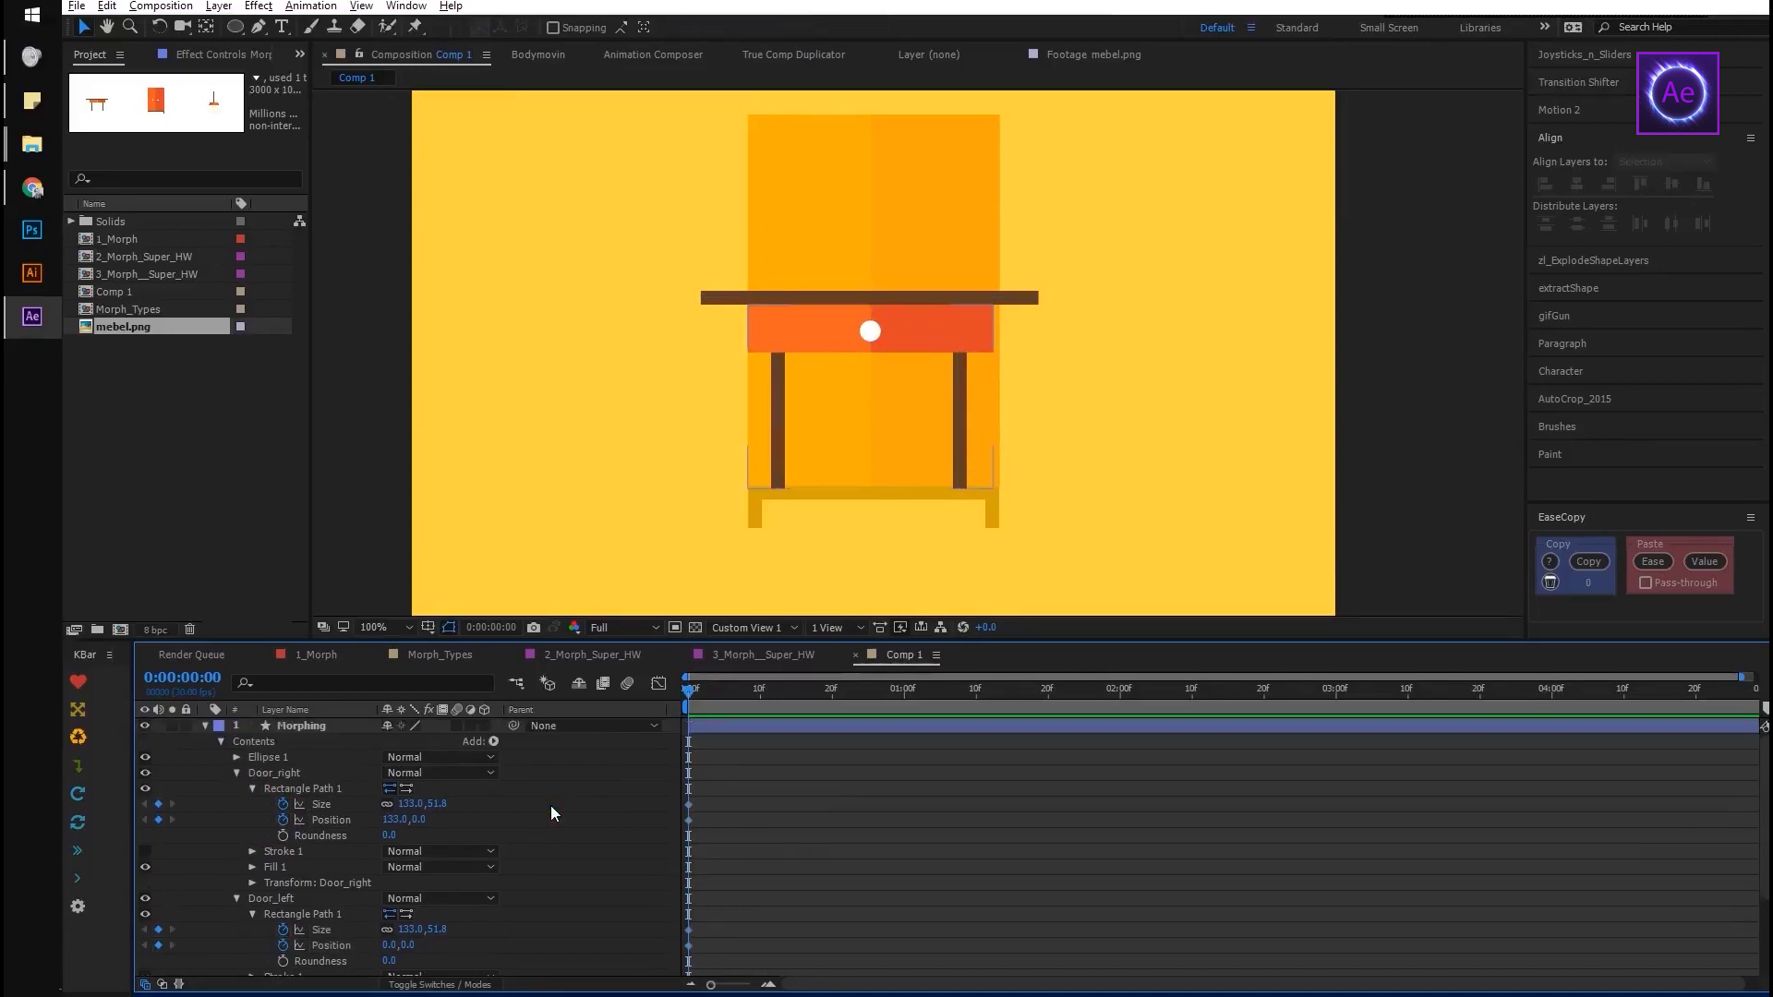
left_click(236, 772)
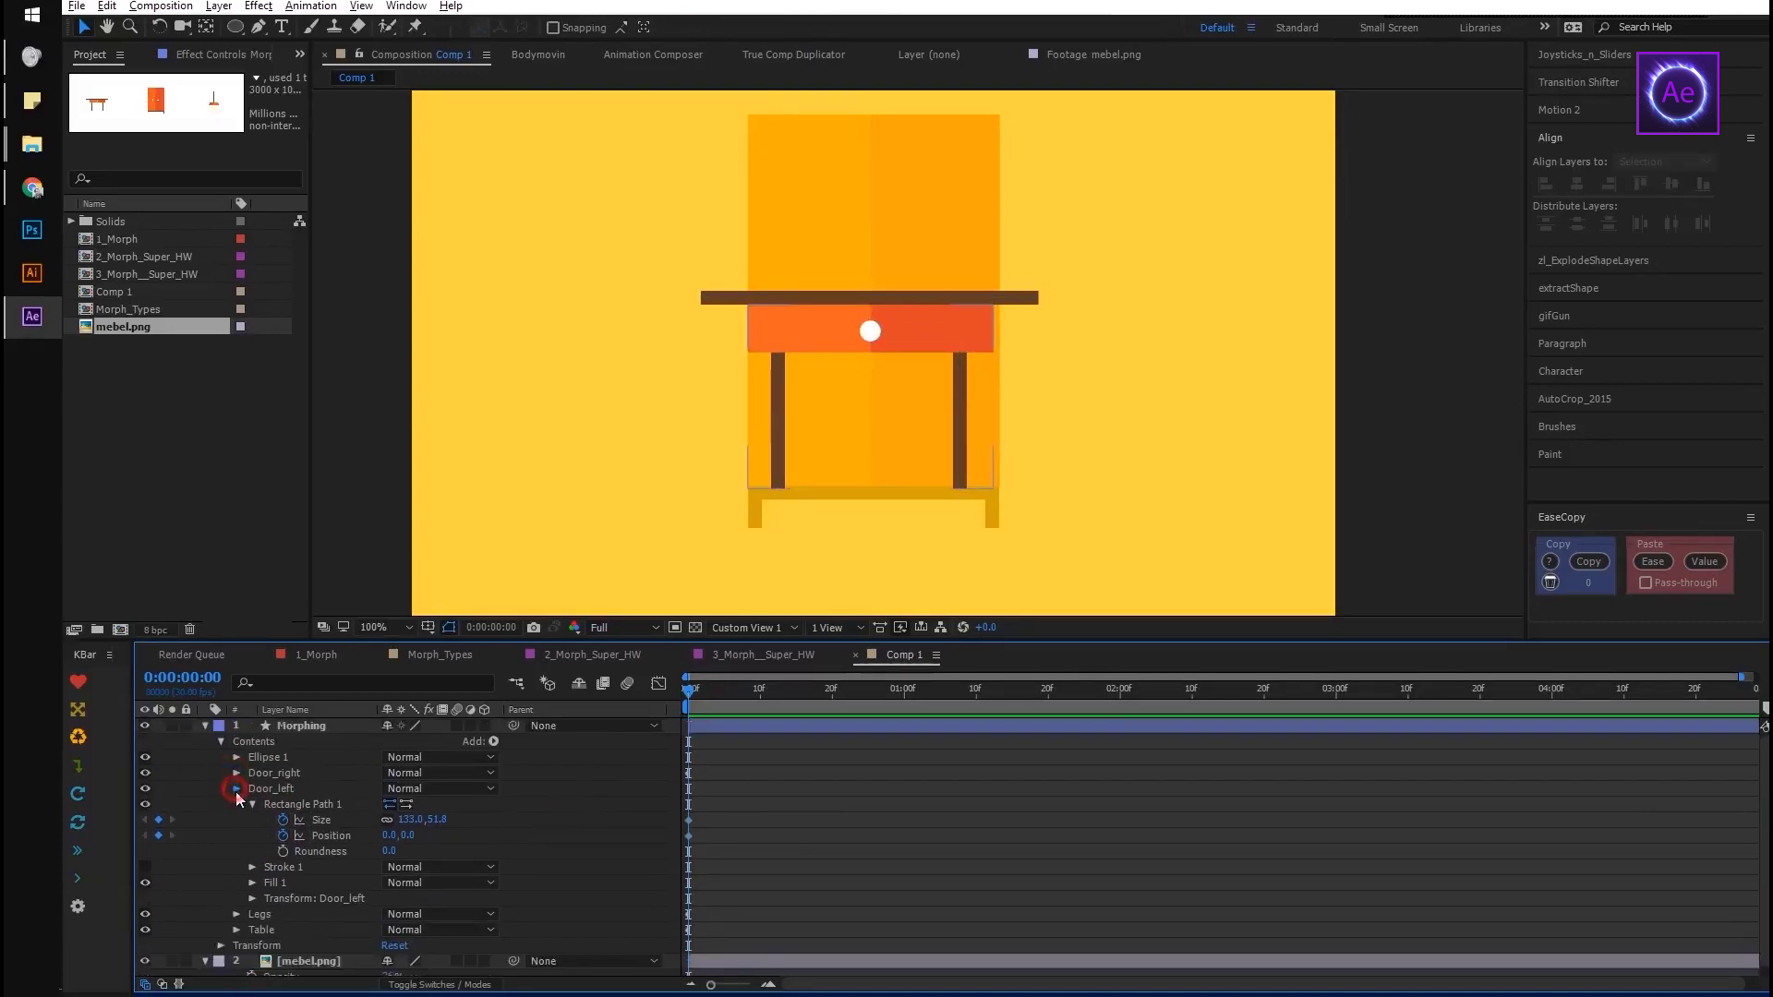
left_click(236, 788)
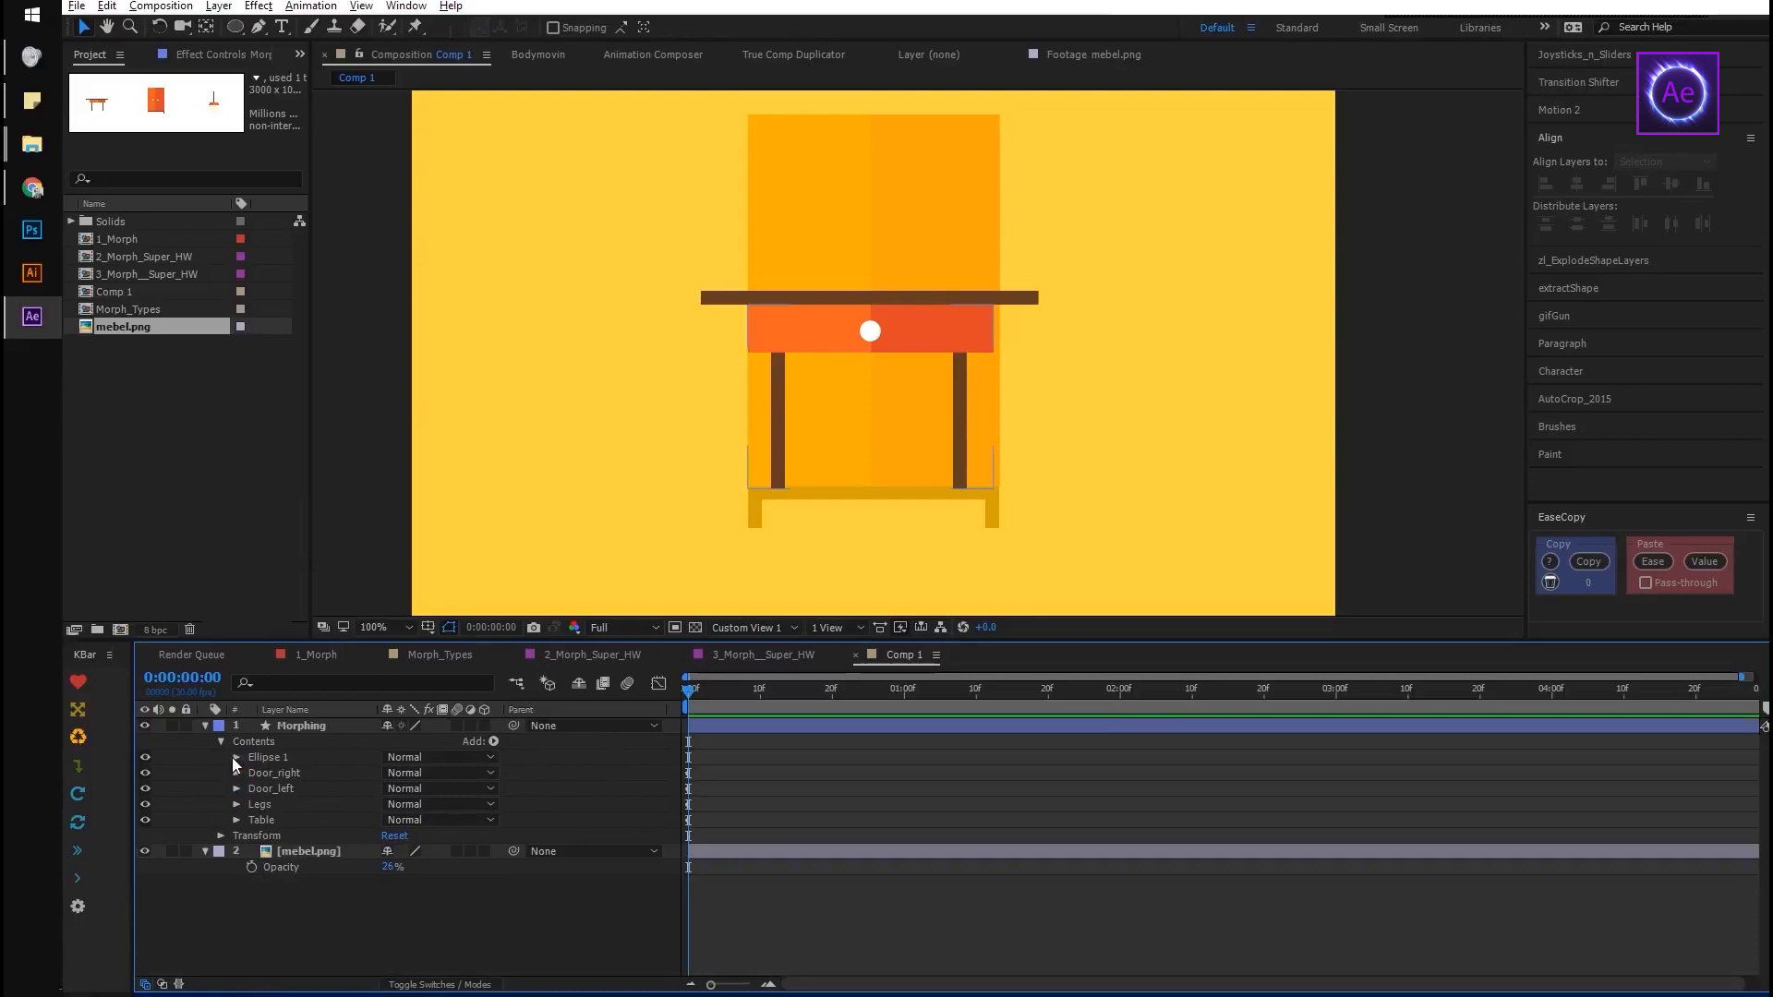
Duplicate the knob circle group, creating Ellipse 2
left_click(239, 757)
left_click(252, 773)
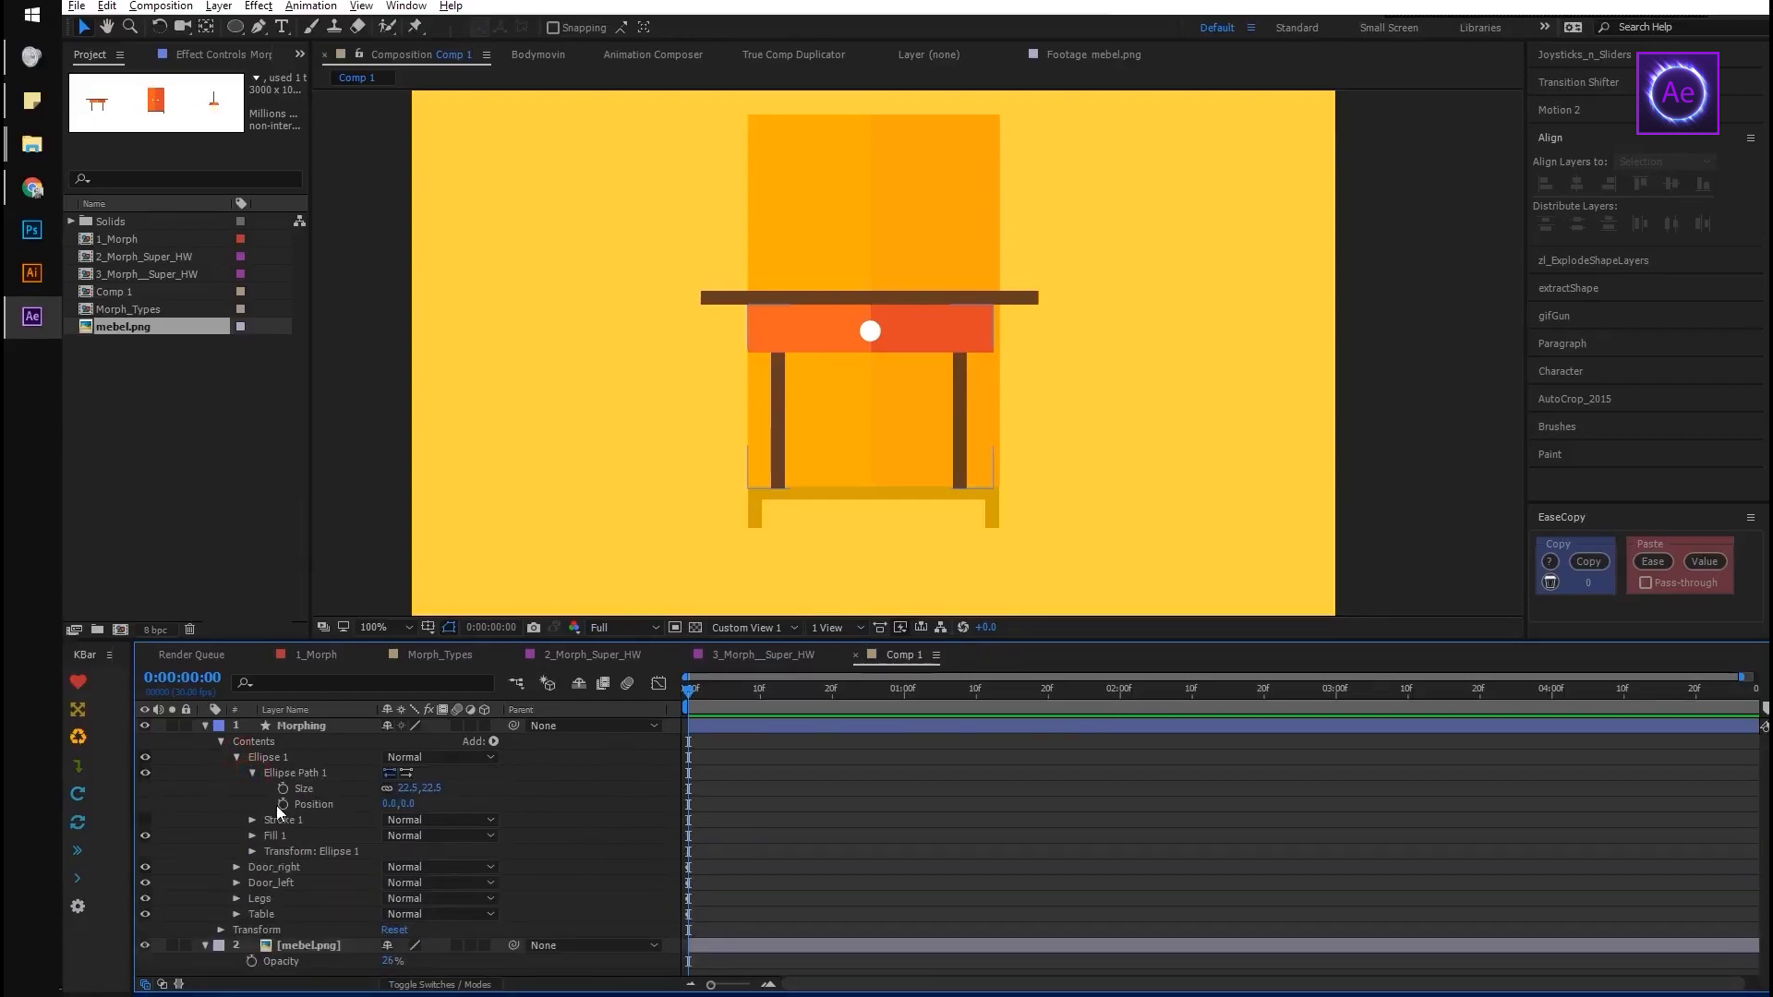
left_click(275, 757)
key("ctrl+d")
left_click(236, 772)
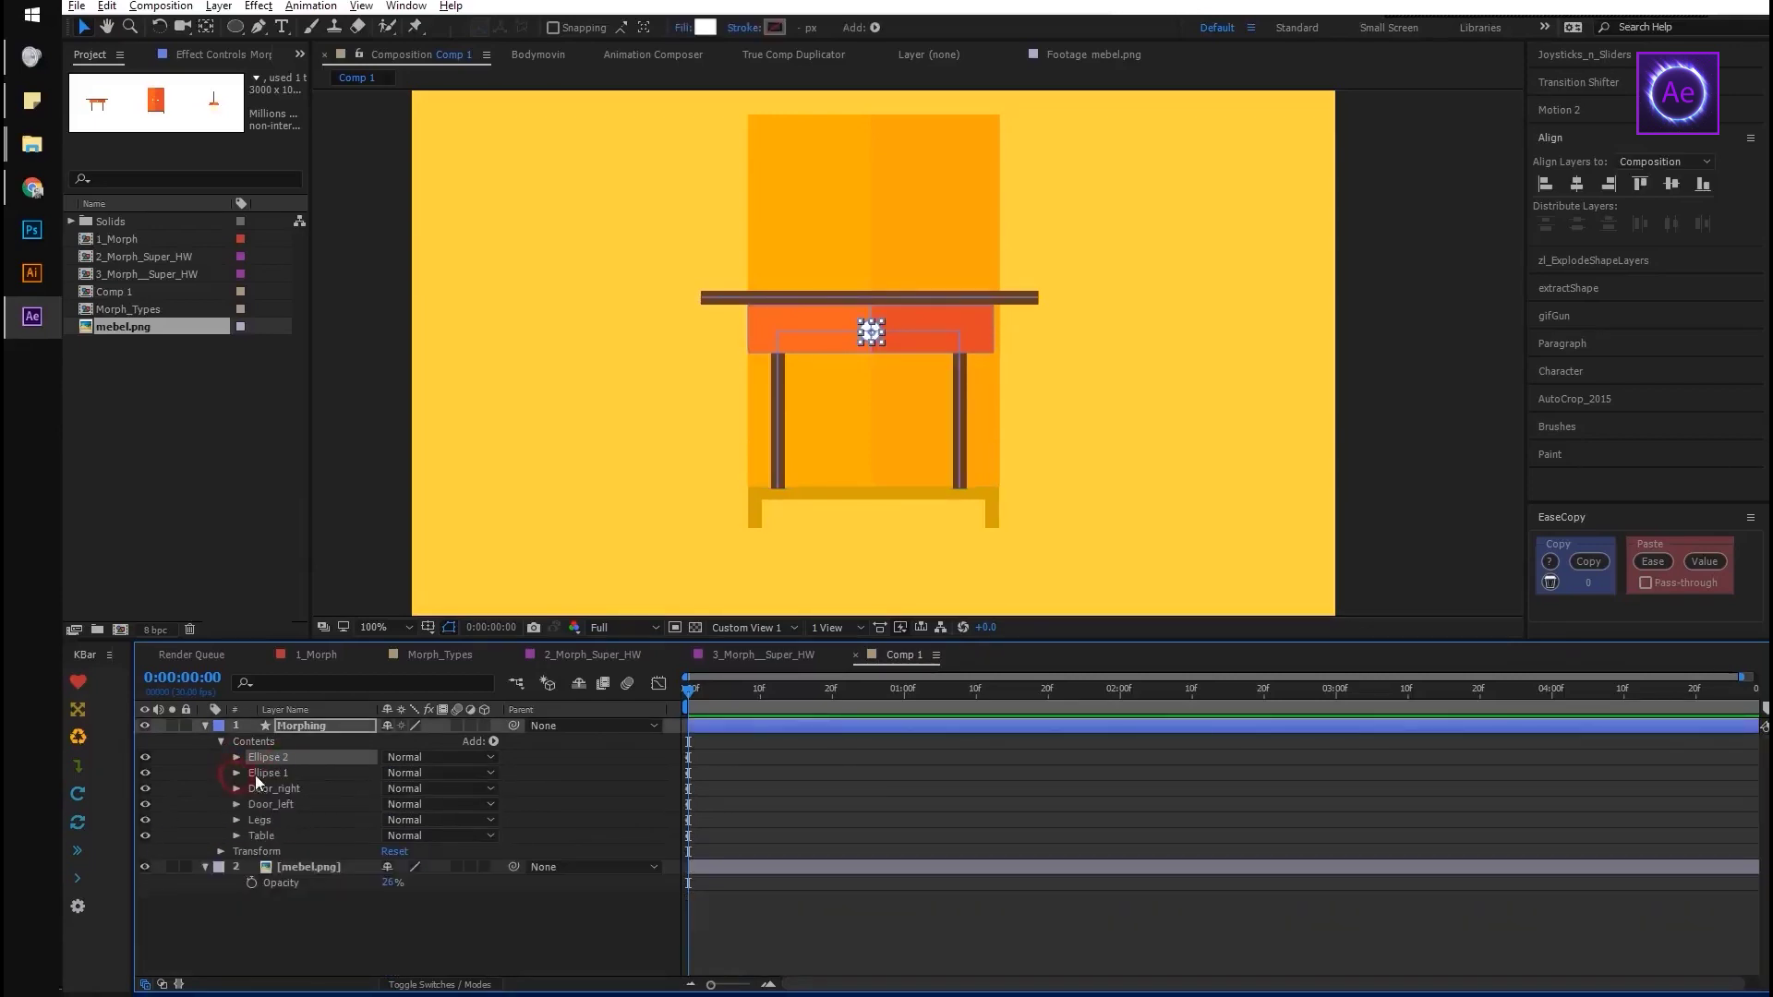
left_click(607, 778)
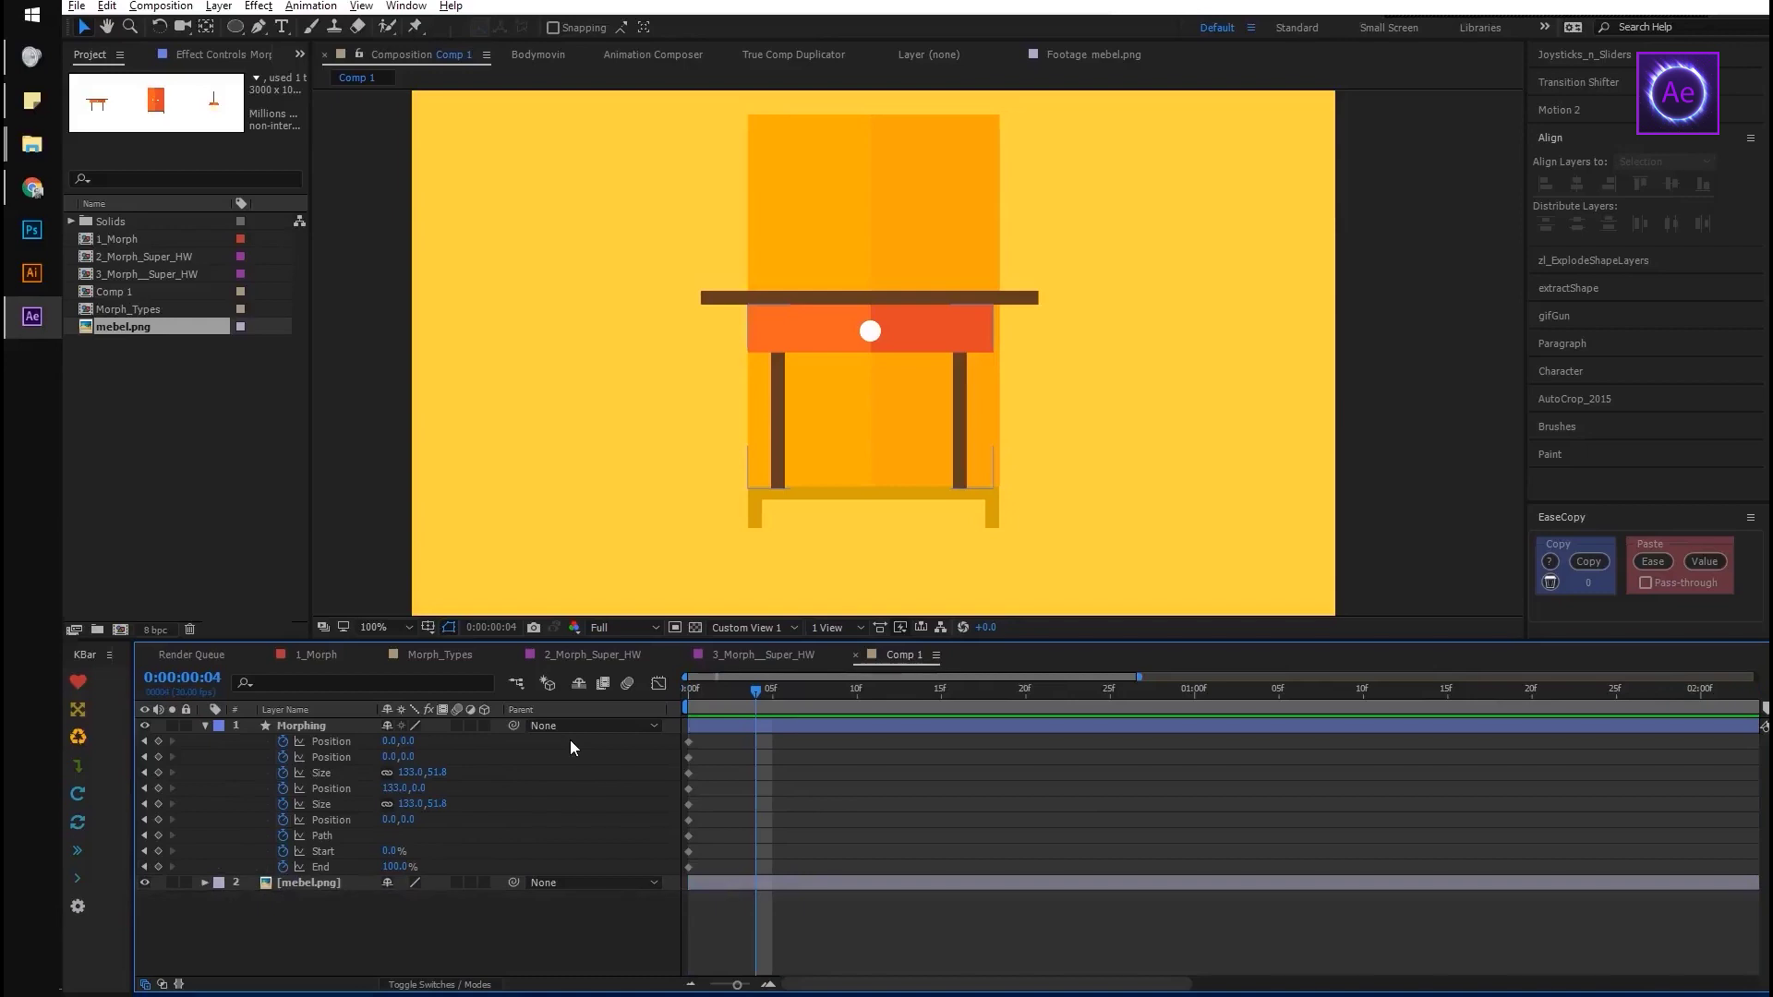
At frame 4, move the two knobs to -37,-20 and 37,-20
left_click(333, 726)
key("shift+t")
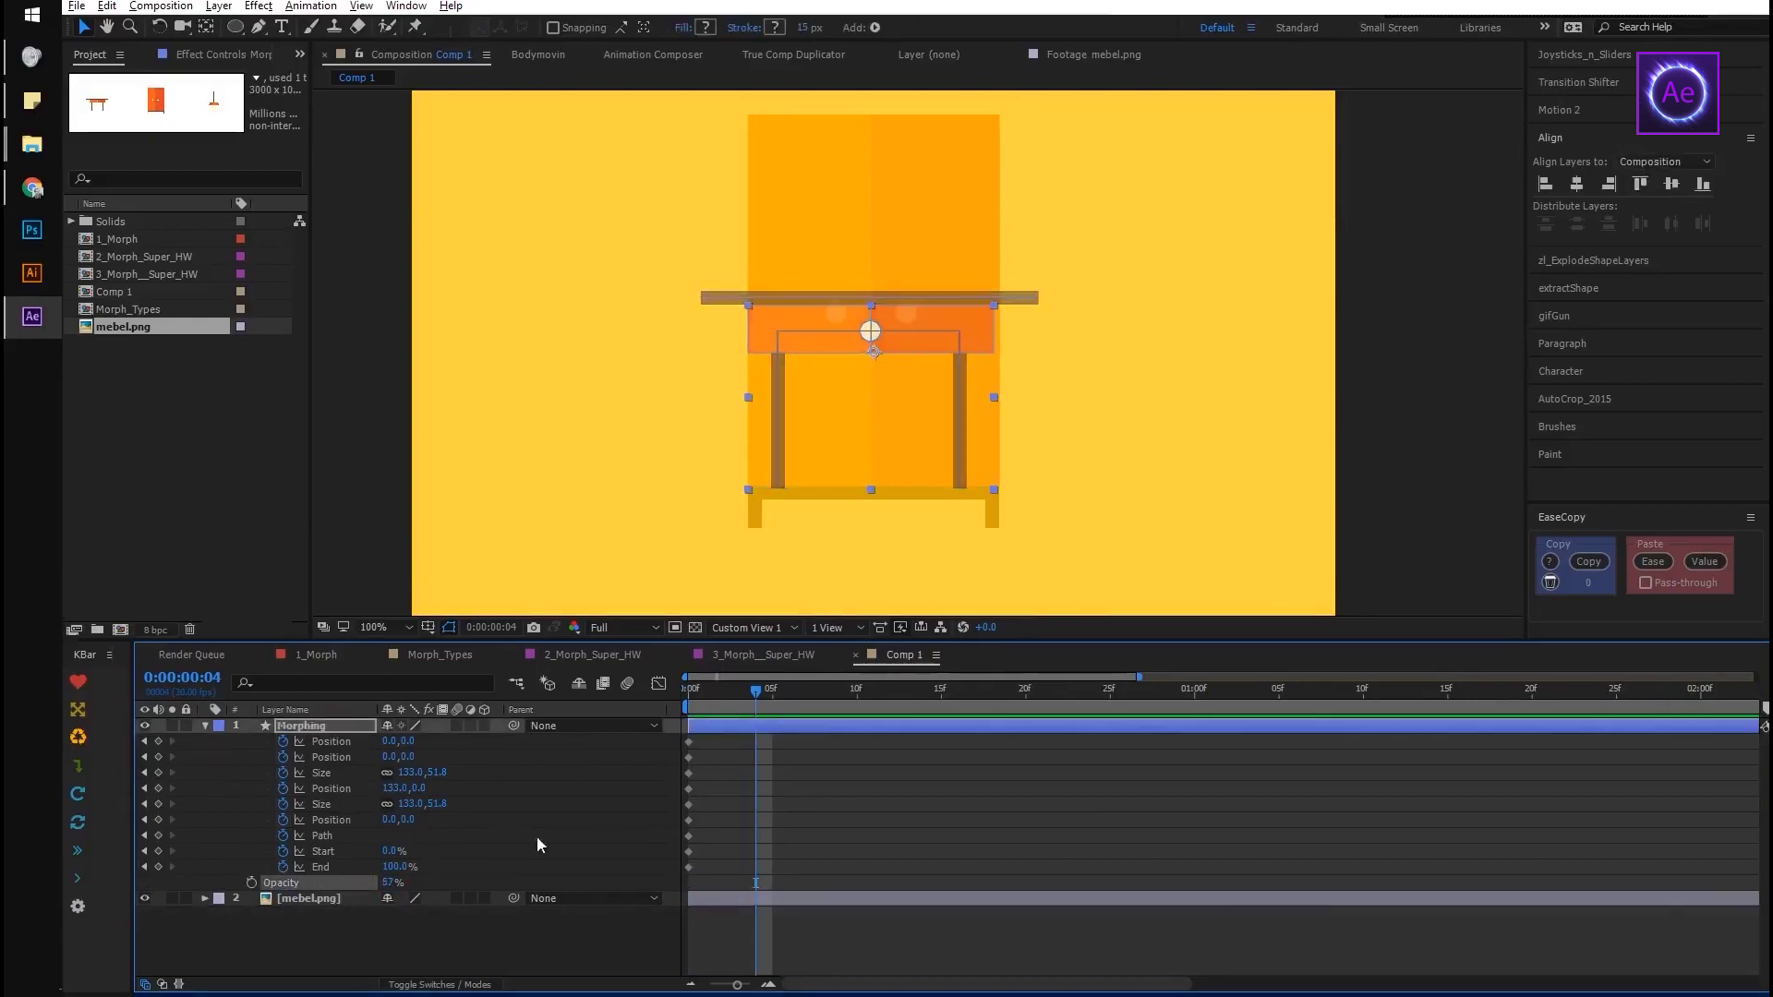
left_click(331, 741)
scroll(874, 316, "up", 2)
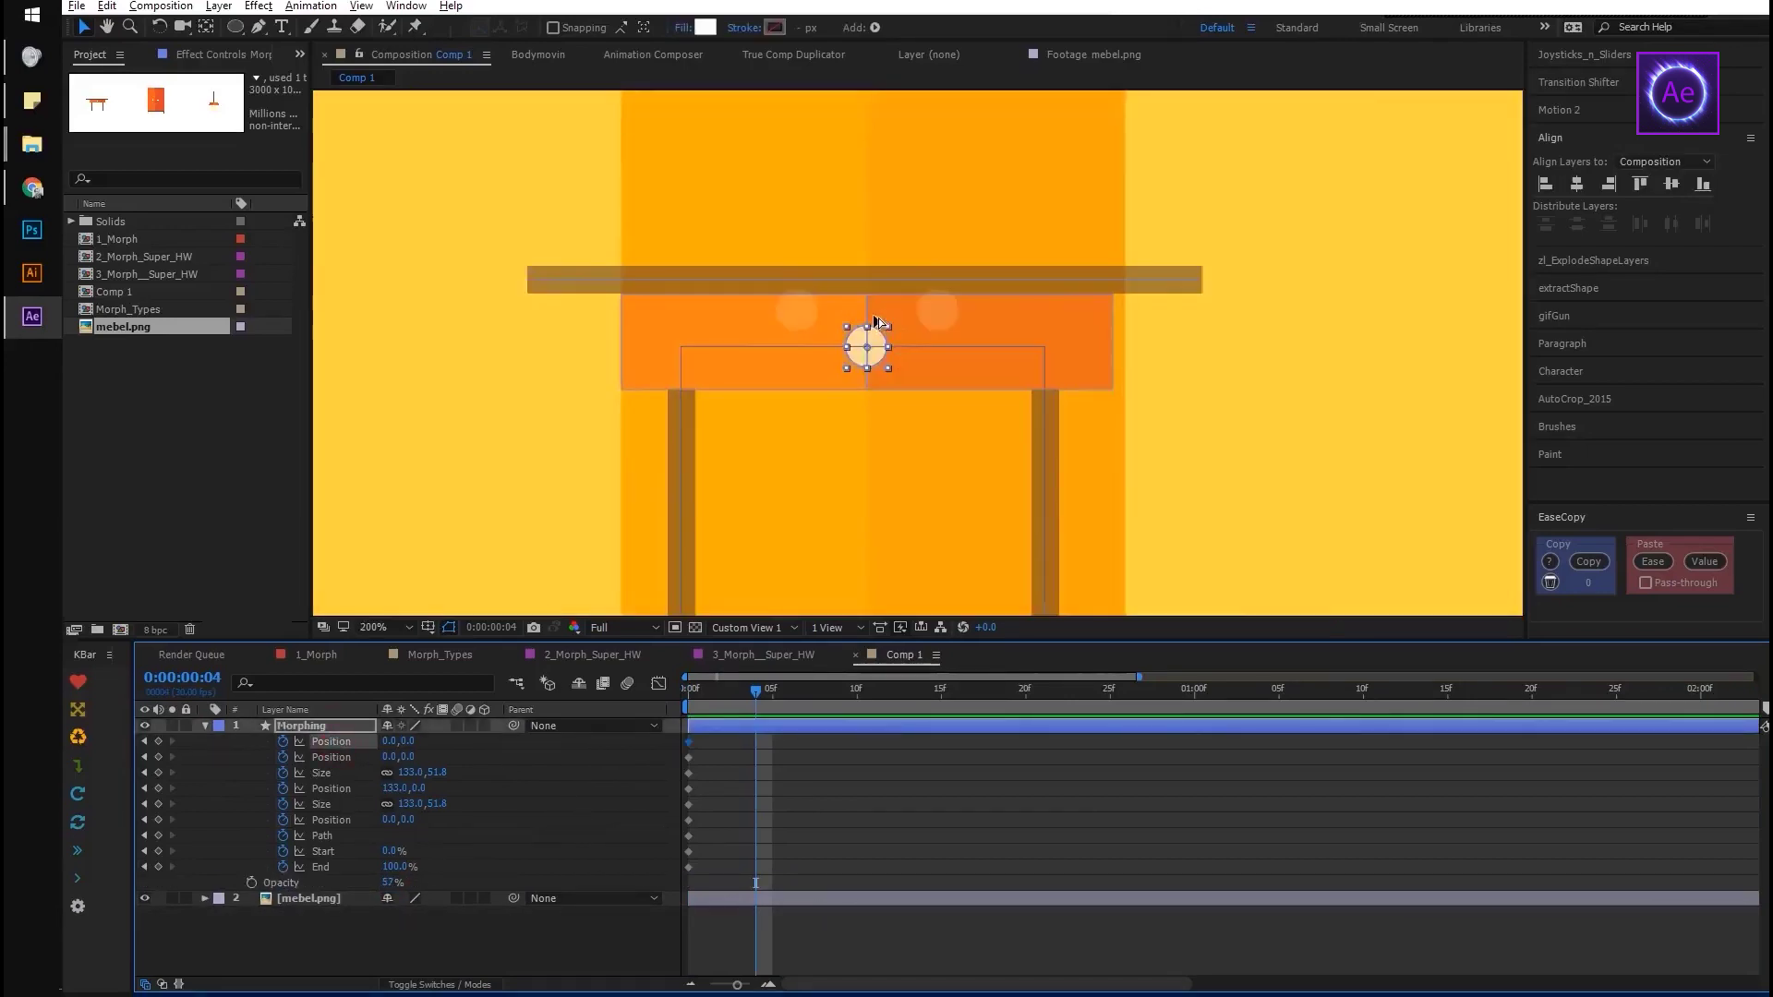
left_click_drag(389, 741, 355, 742)
left_click_drag(421, 741, 402, 741)
left_click(390, 757)
type("37")
key("Tab")
type("-20")
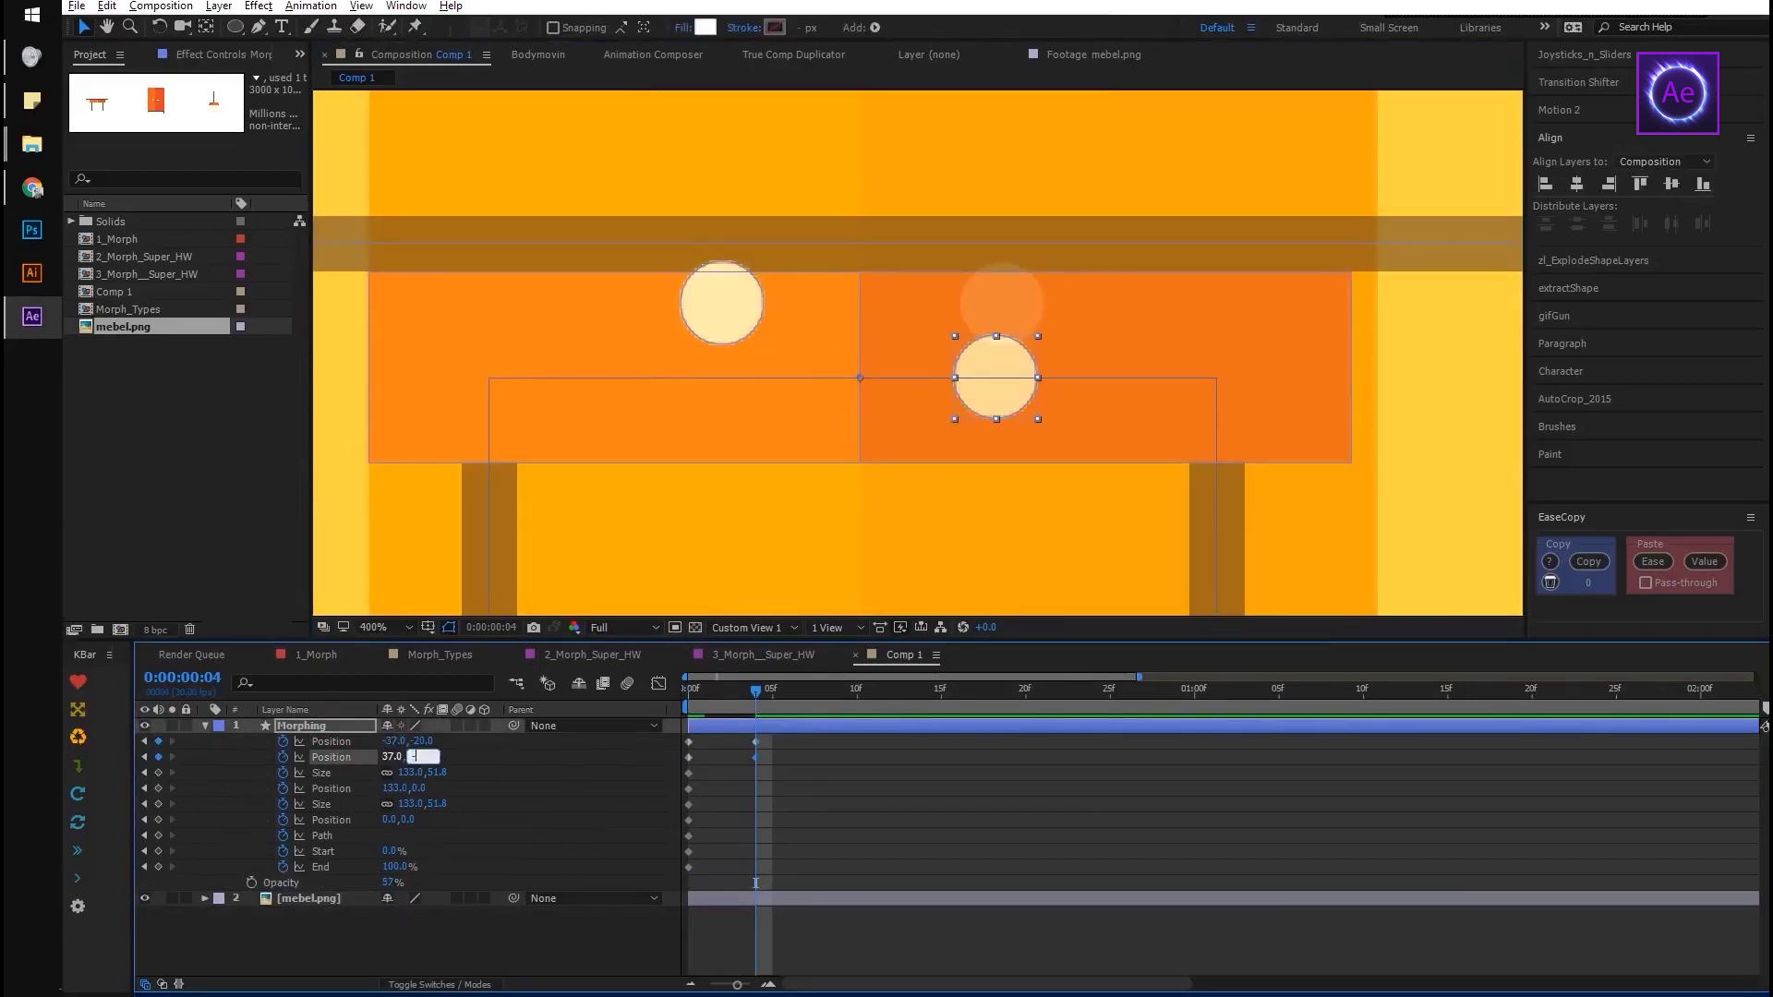
key("Return")
left_click(522, 768)
Set the Trim Paths Start and End to 50%
scroll(721, 480, "down", 2)
left_click(395, 868)
type("50")
key("Return")
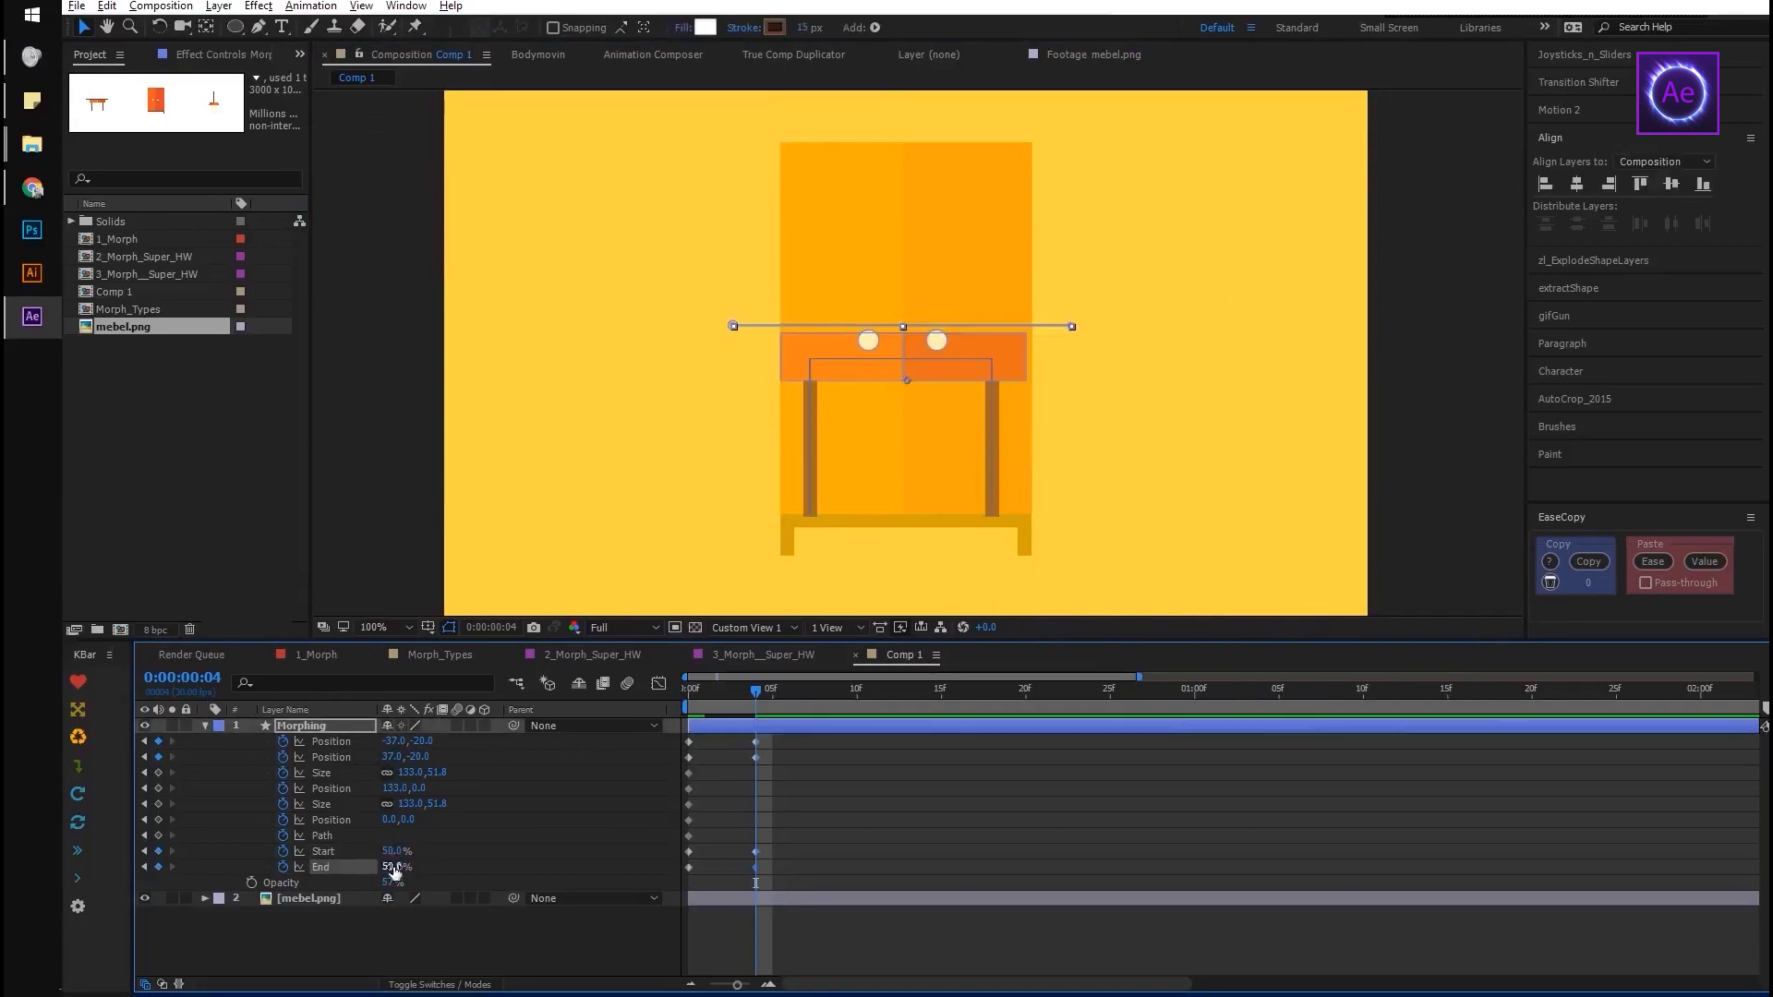
left_click(323, 836)
Free-transform the leg path into a short, wide base
left_click_drag(783, 348, 1016, 546)
key("ctrl+t")
left_click_drag(901, 361, 902, 567)
scroll(898, 550, "up", 1)
left_click_drag(1086, 488, 1151, 489)
left_click_drag(656, 489, 676, 489)
left_click_drag(913, 410, 920, 490)
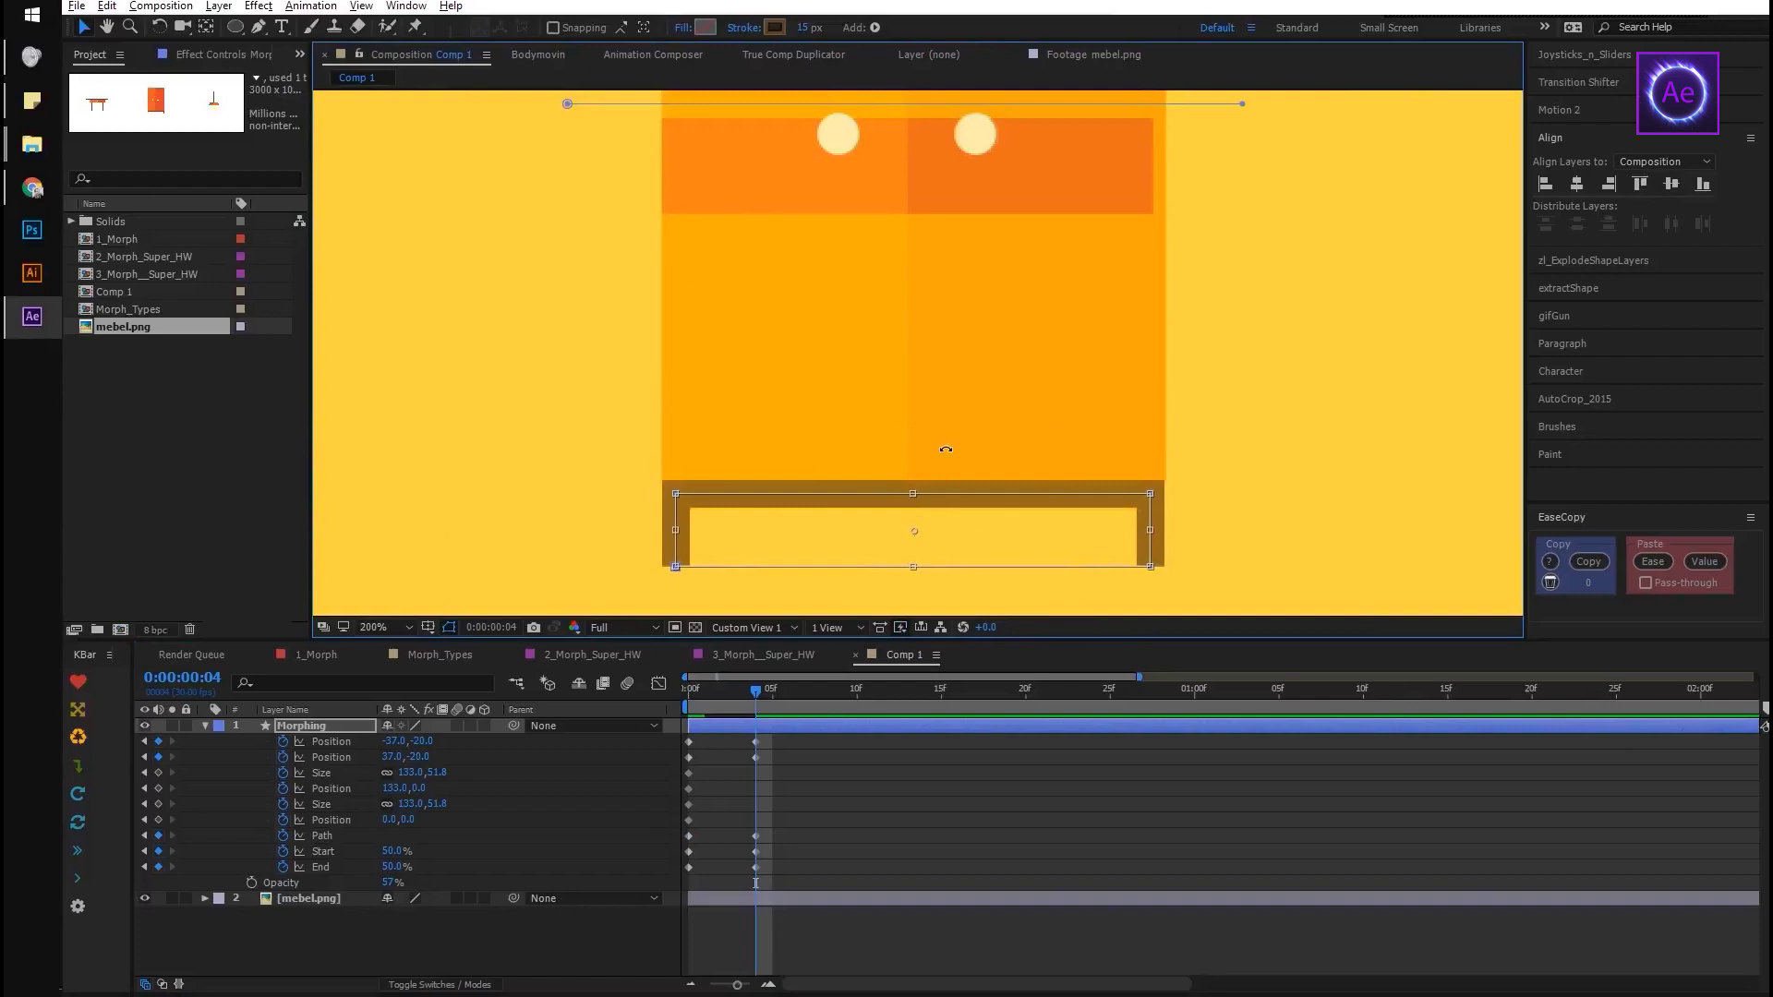
key("comma")
Stretch the door rectangles to size 133,397 and align their positions
left_click(321, 803)
left_click_drag(439, 803, 759, 804)
left_click_drag(407, 819, 381, 820)
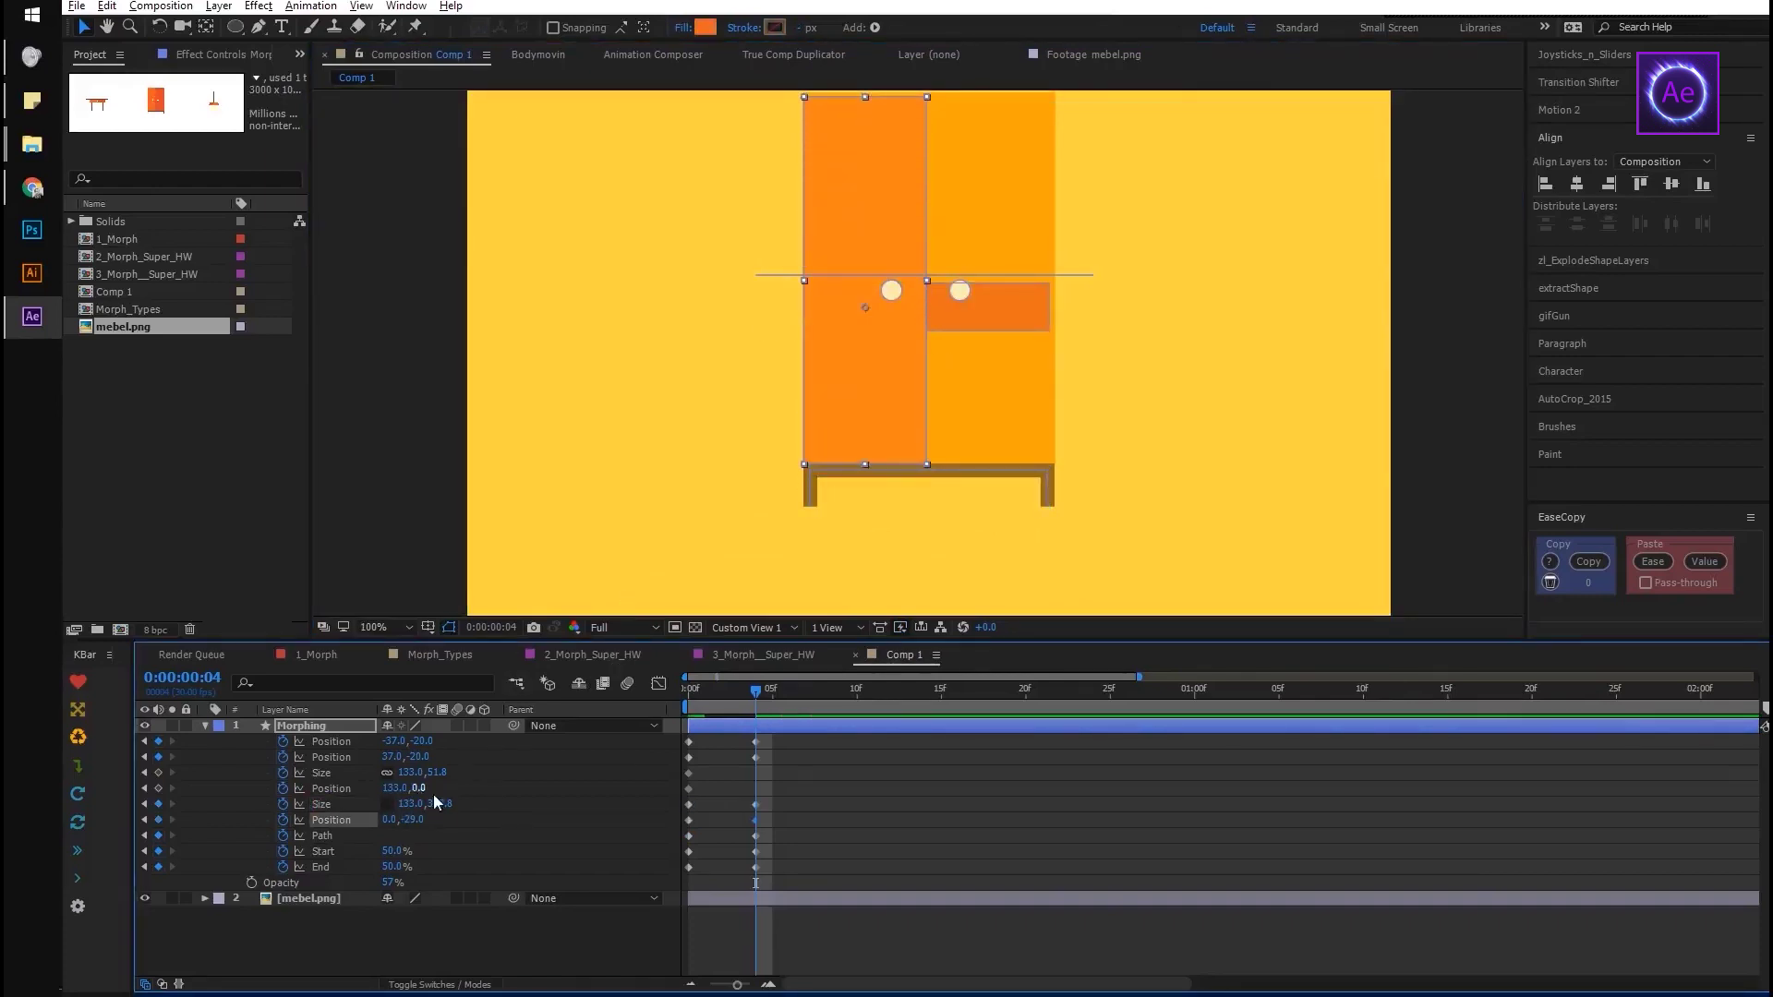
left_click(419, 819)
key("ctrl+c")
left_click(474, 824)
left_click(421, 790)
key("ctrl+v")
key("Return")
key("Return")
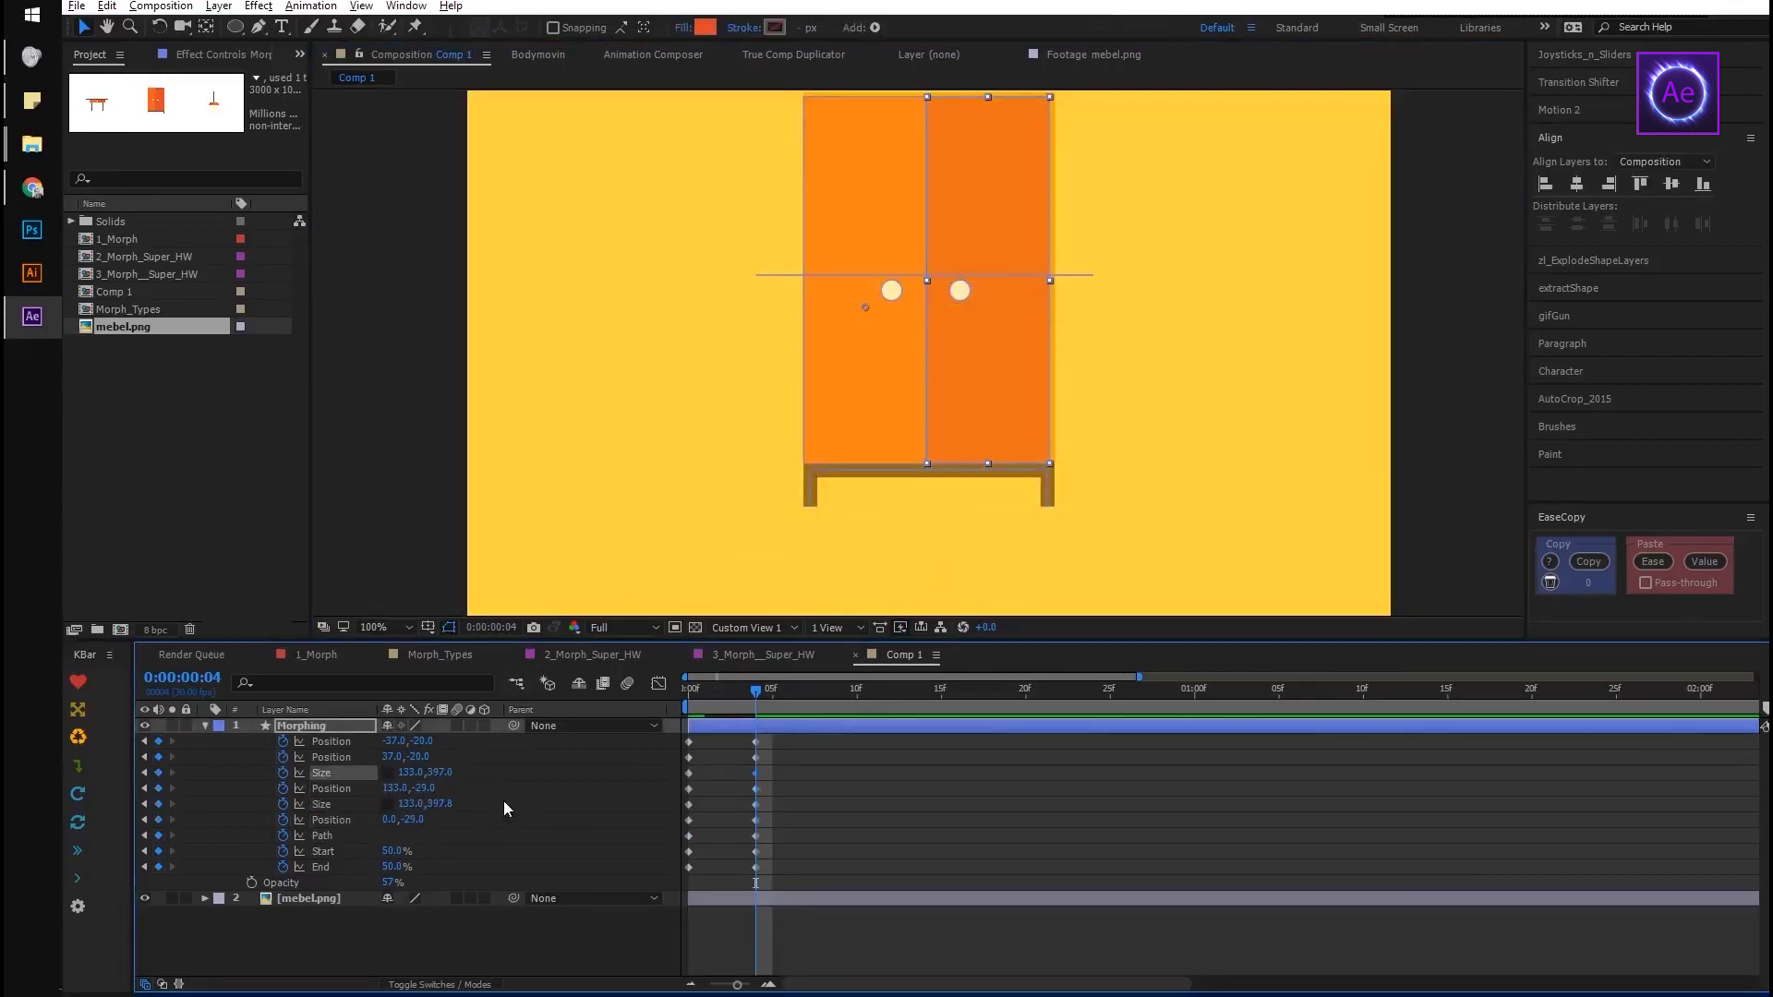
left_click(503, 801)
key("g")
Pull the base's right side inward and select all the Morphing layer's keyframes
scroll(947, 441, "up", 1)
double_click(672, 569)
left_click_drag(1146, 531, 1136, 530)
scroll(1136, 530, "down", 1)
left_click(327, 728)
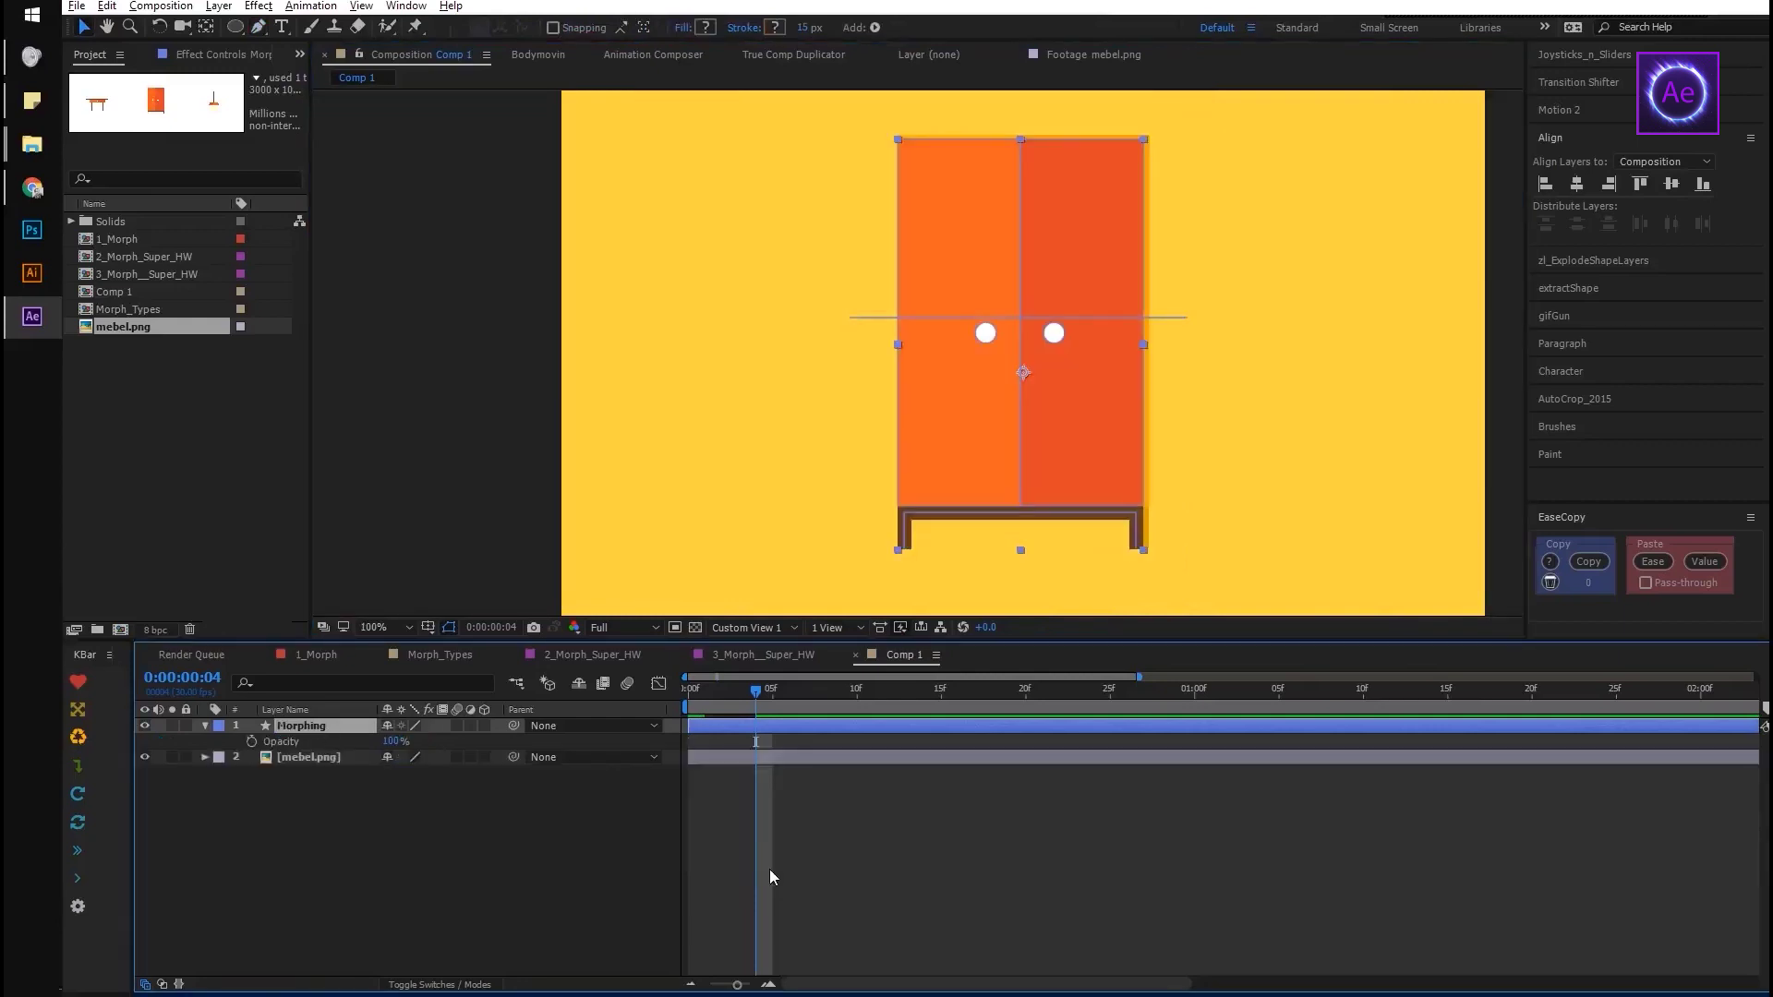
key("u")
left_click_drag(768, 867, 606, 721)
Apply Easy Ease to all keyframes and preview the morph from frame 10
key("F9")
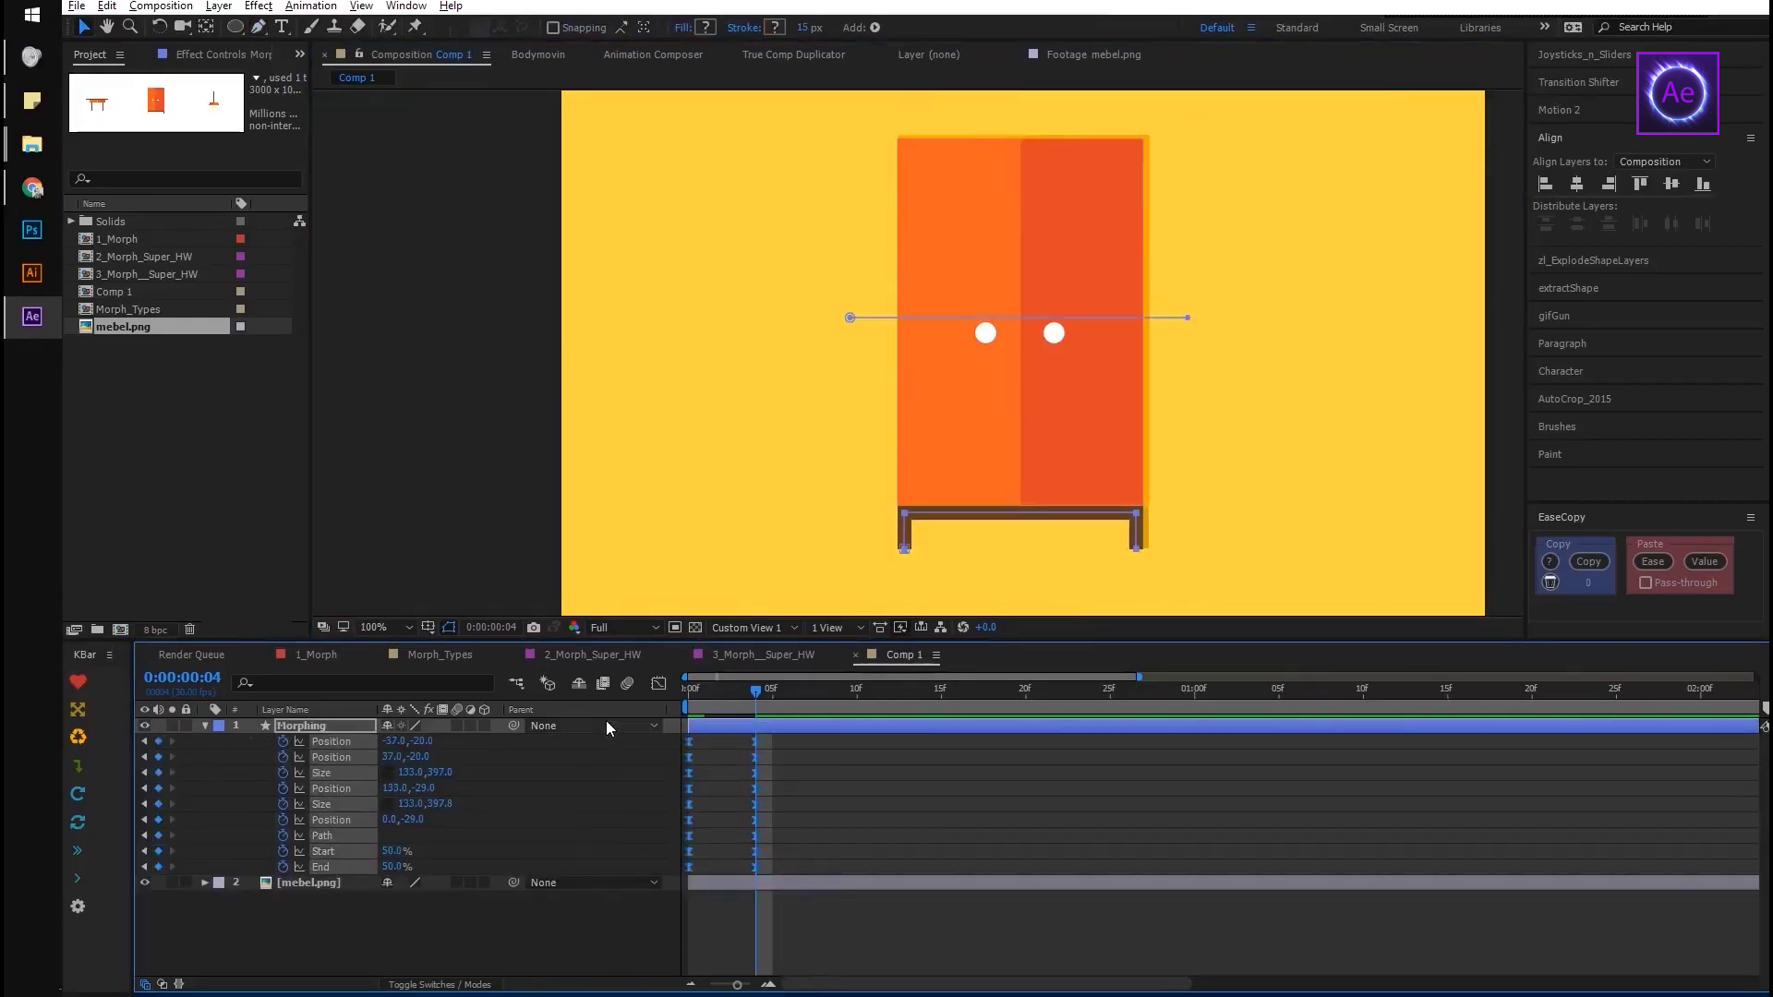
left_click(602, 772)
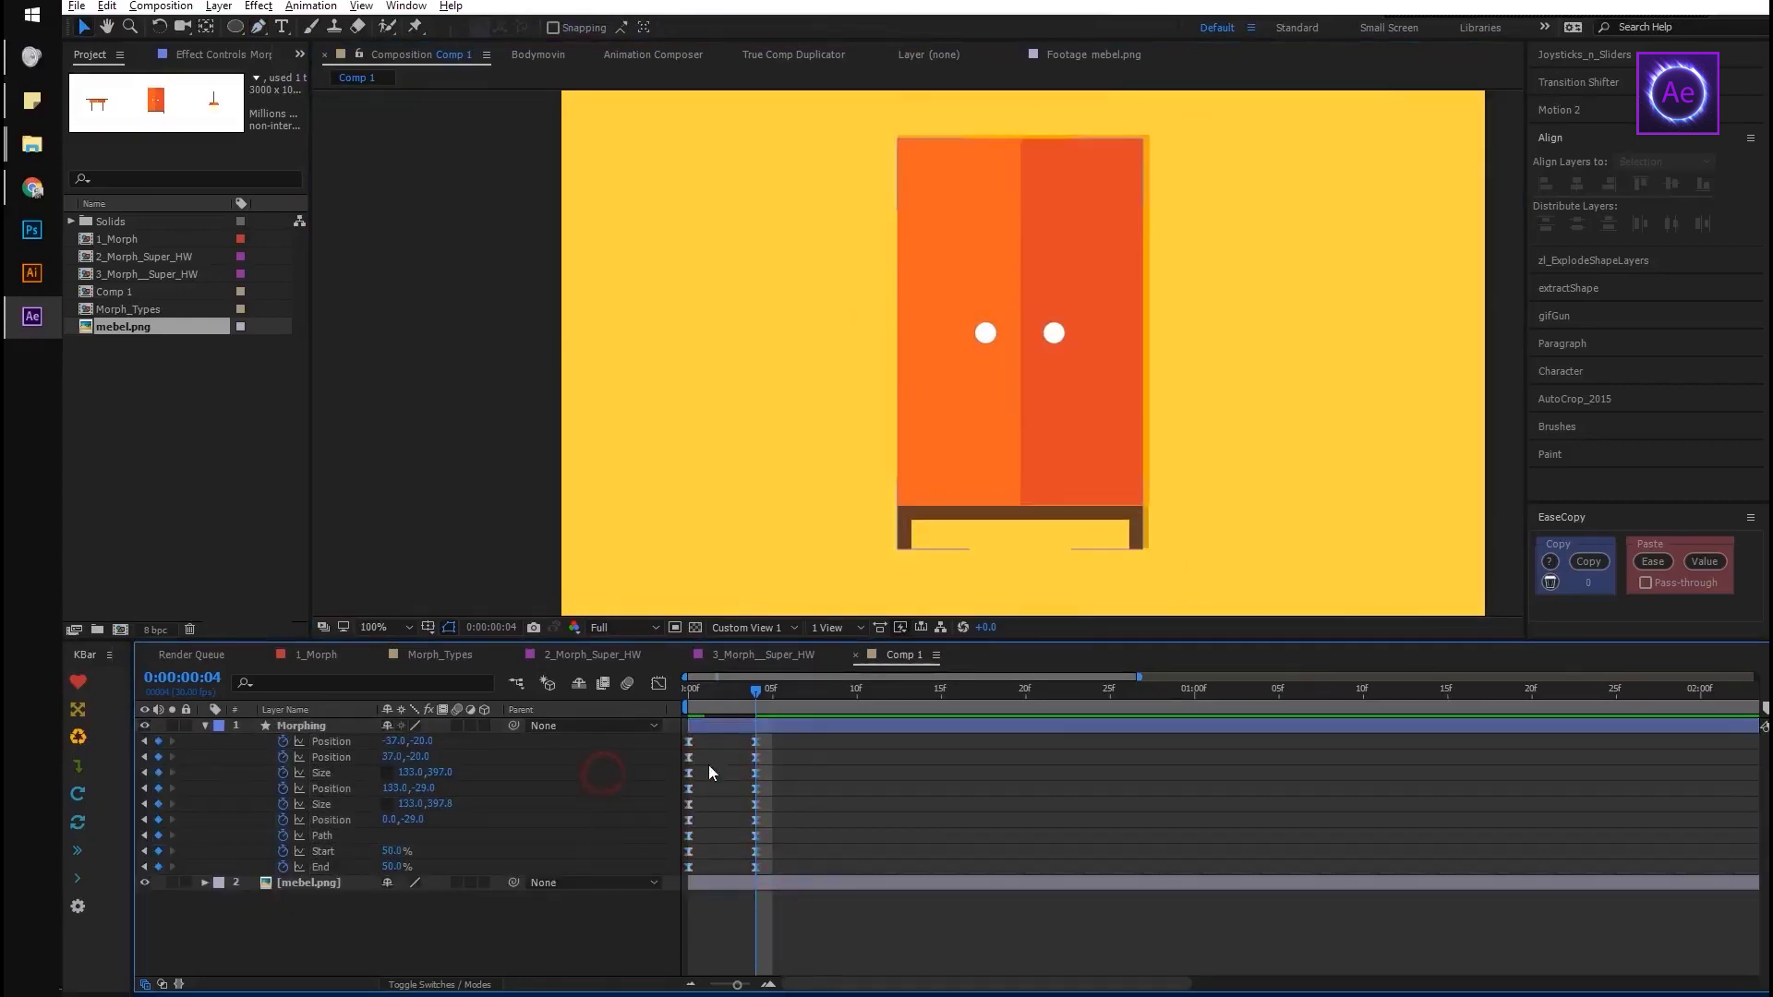
left_click(864, 699)
key("space")
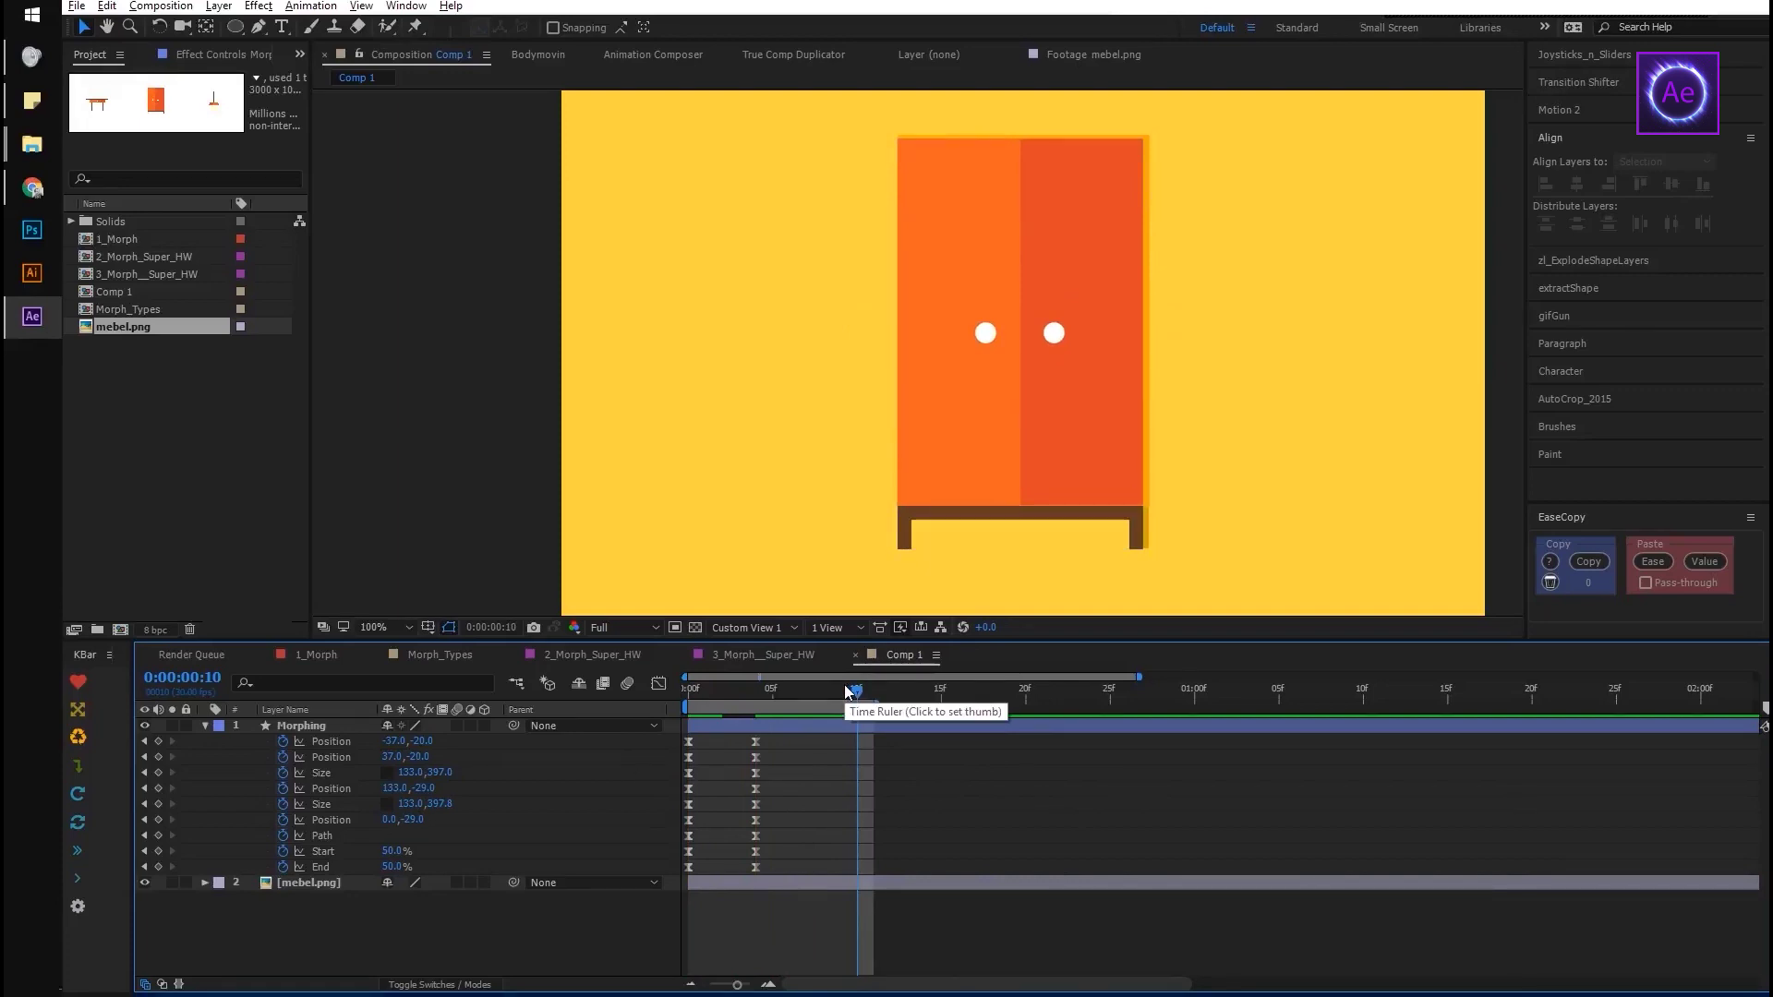
Set the Morphing layer's Opacity to 50%
left_click(827, 727)
key("t")
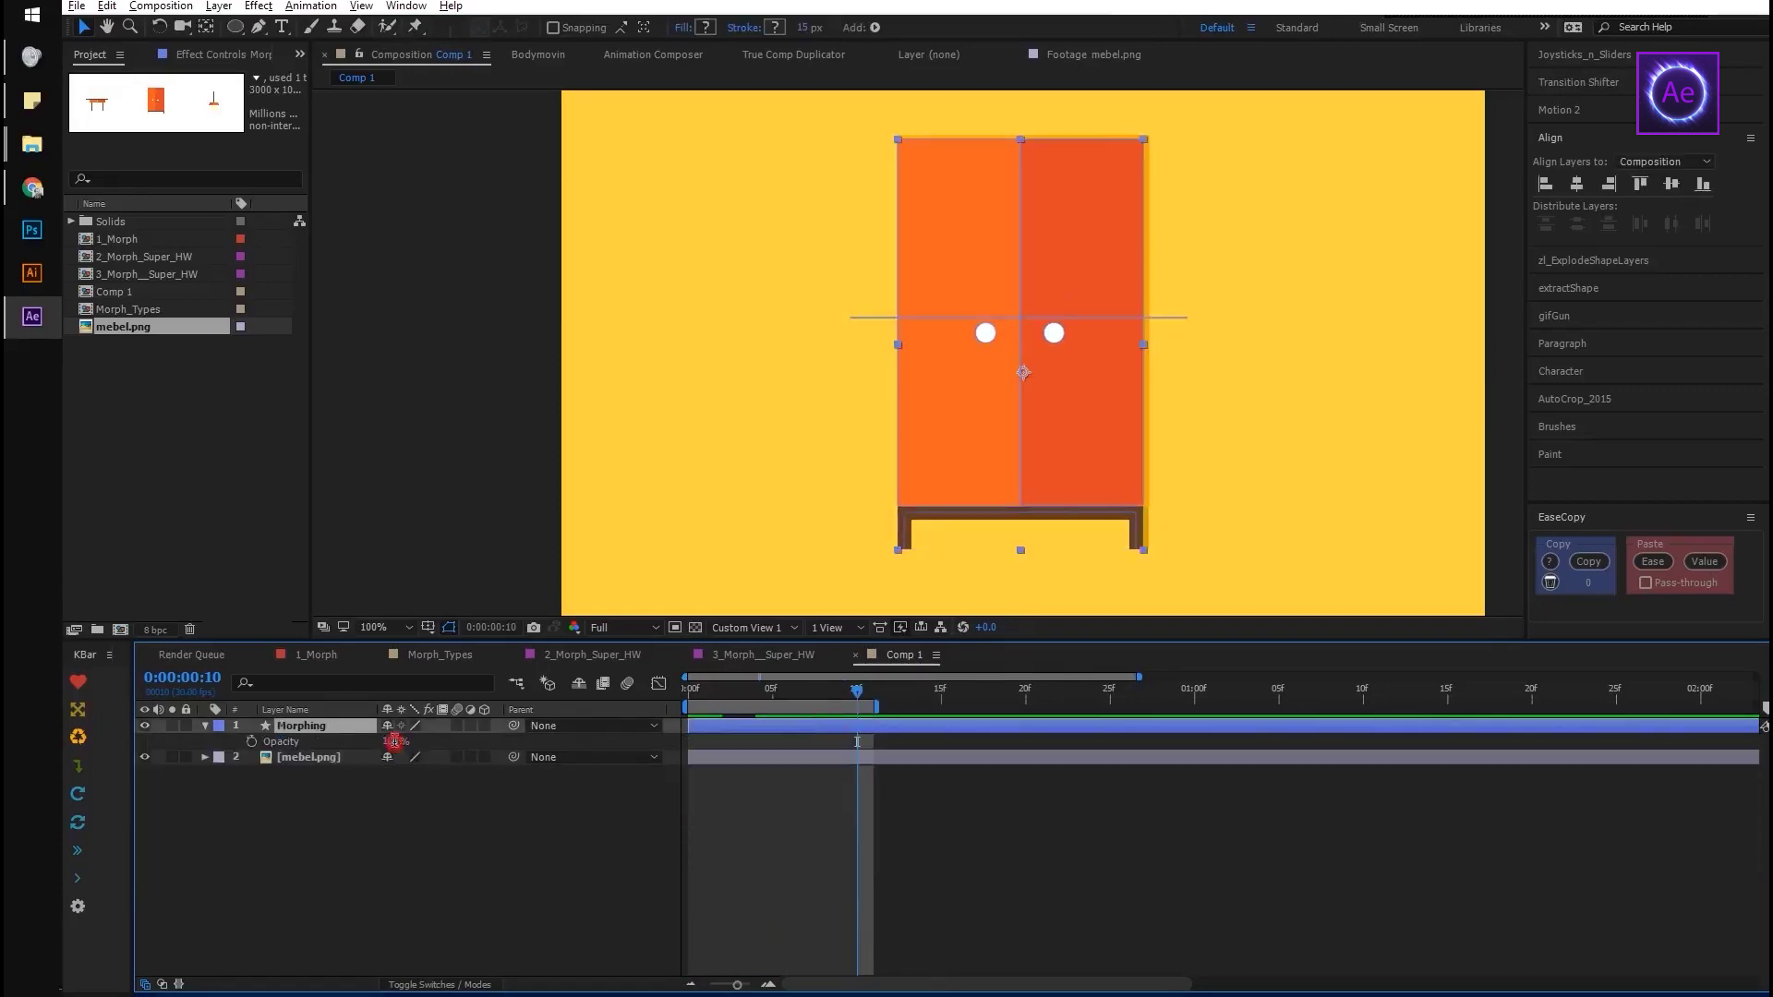
type("50")
key("Return")
Extend the work area to about four seconds, shift all Morphing keyframes four frames later, and hold the wardrobe at 1:20
left_click(287, 759)
scroll(1076, 357, "down", 2)
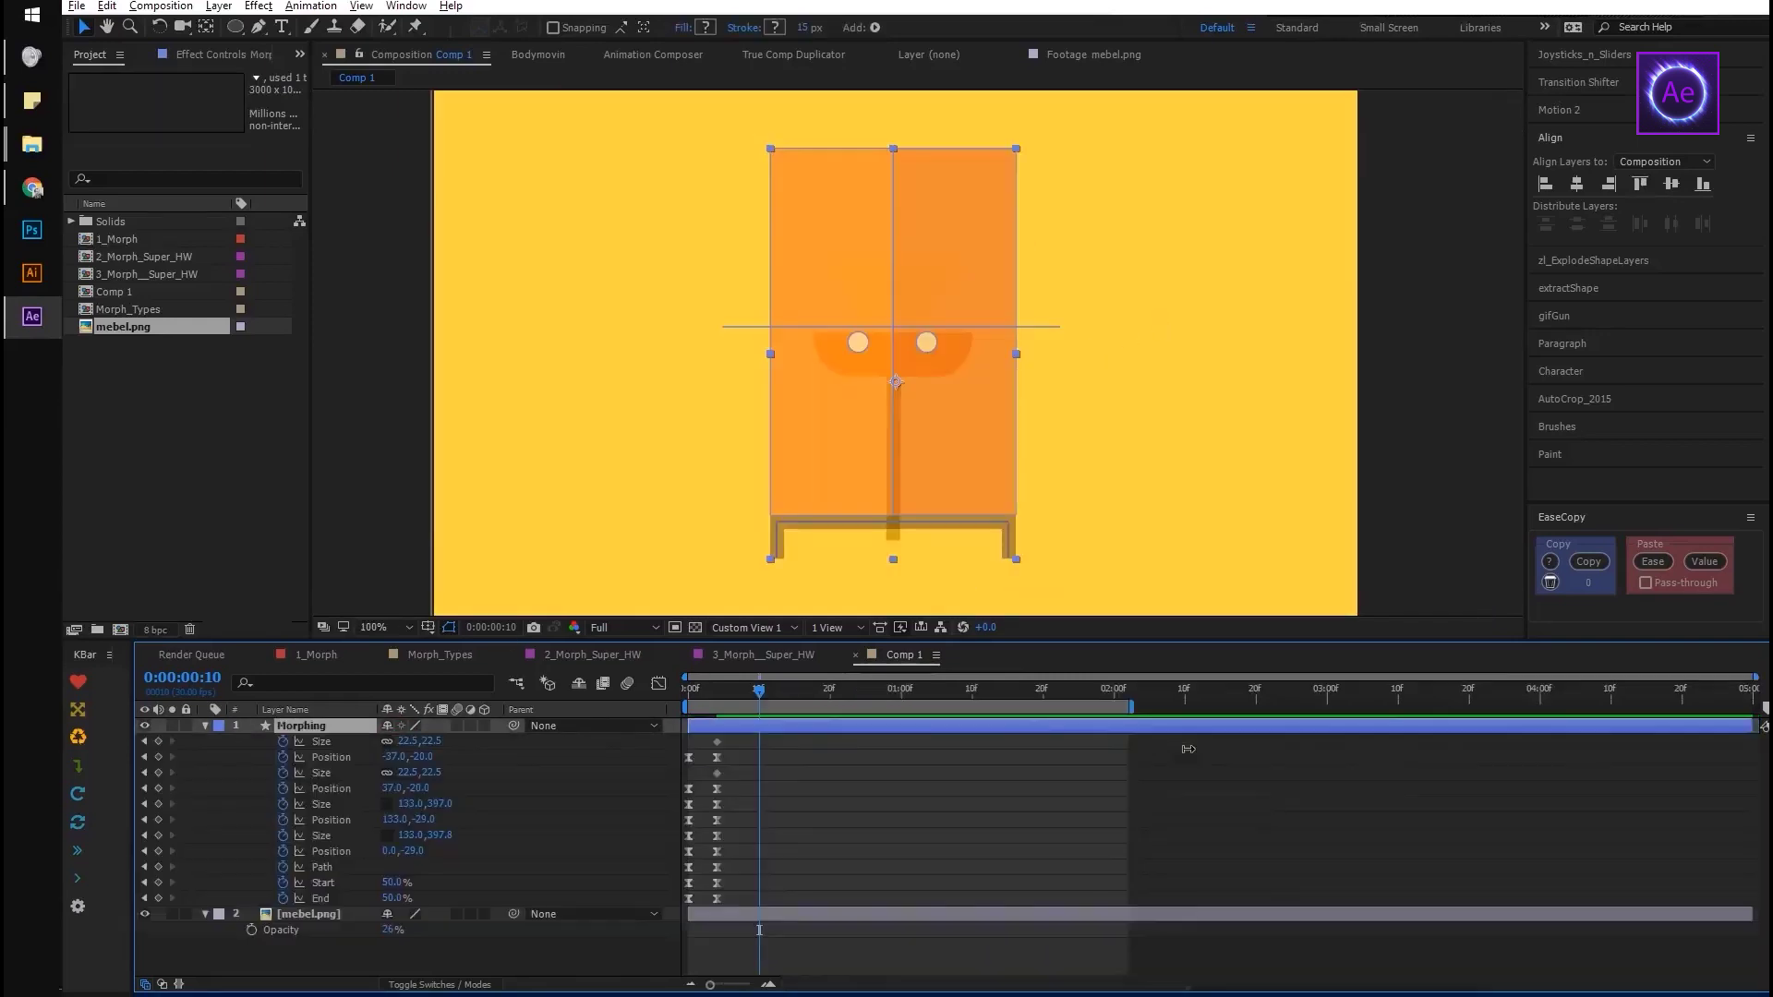
left_click_drag(1136, 773, 1550, 768)
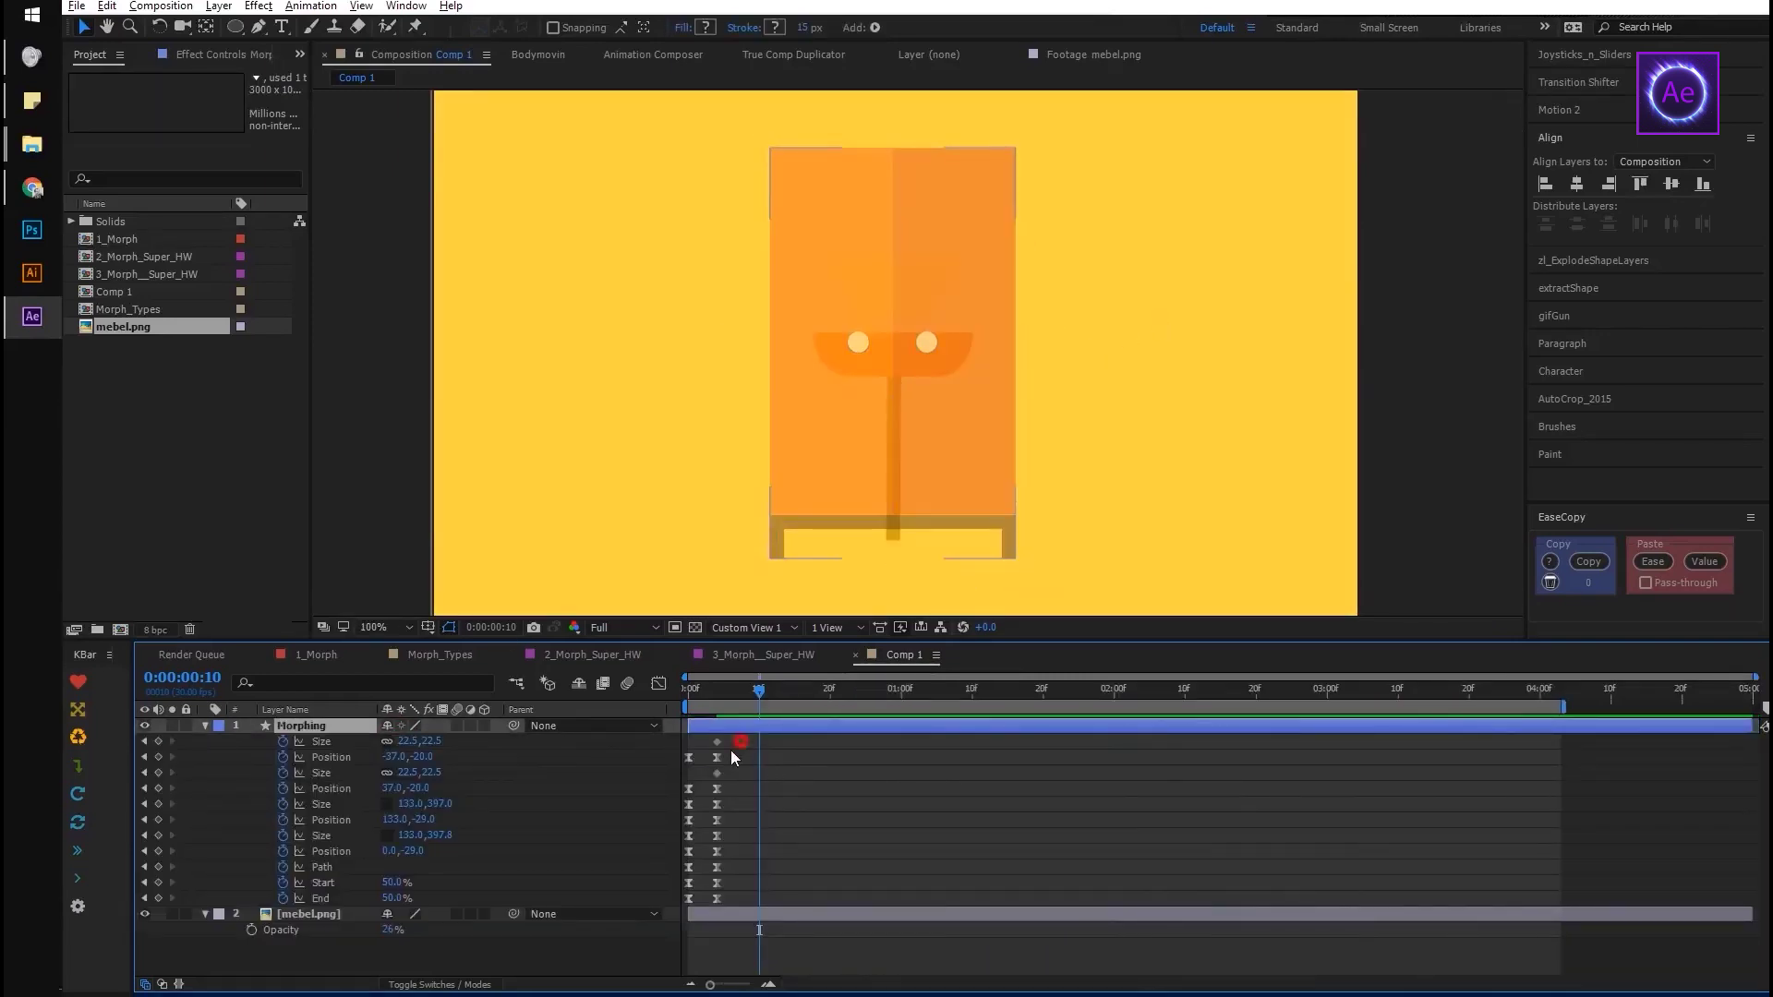
left_click_drag(730, 750, 672, 899)
left_click_drag(718, 741, 829, 704)
key("space")
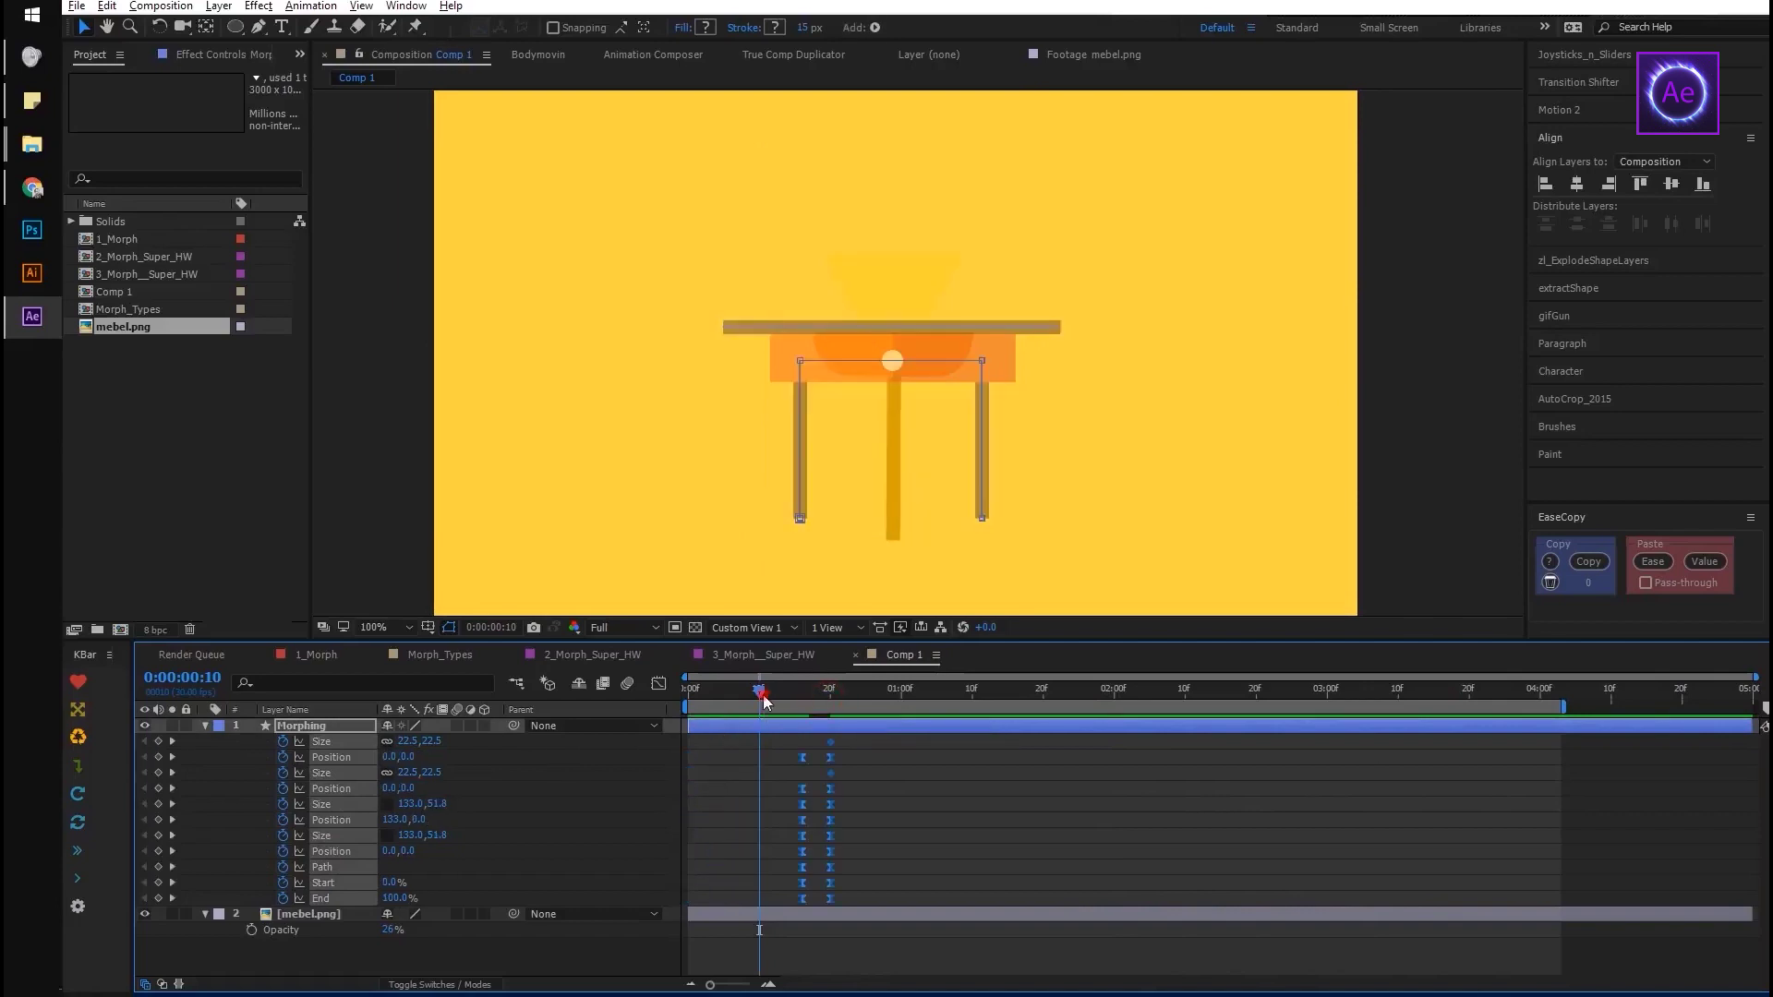
left_click_drag(159, 755, 167, 913)
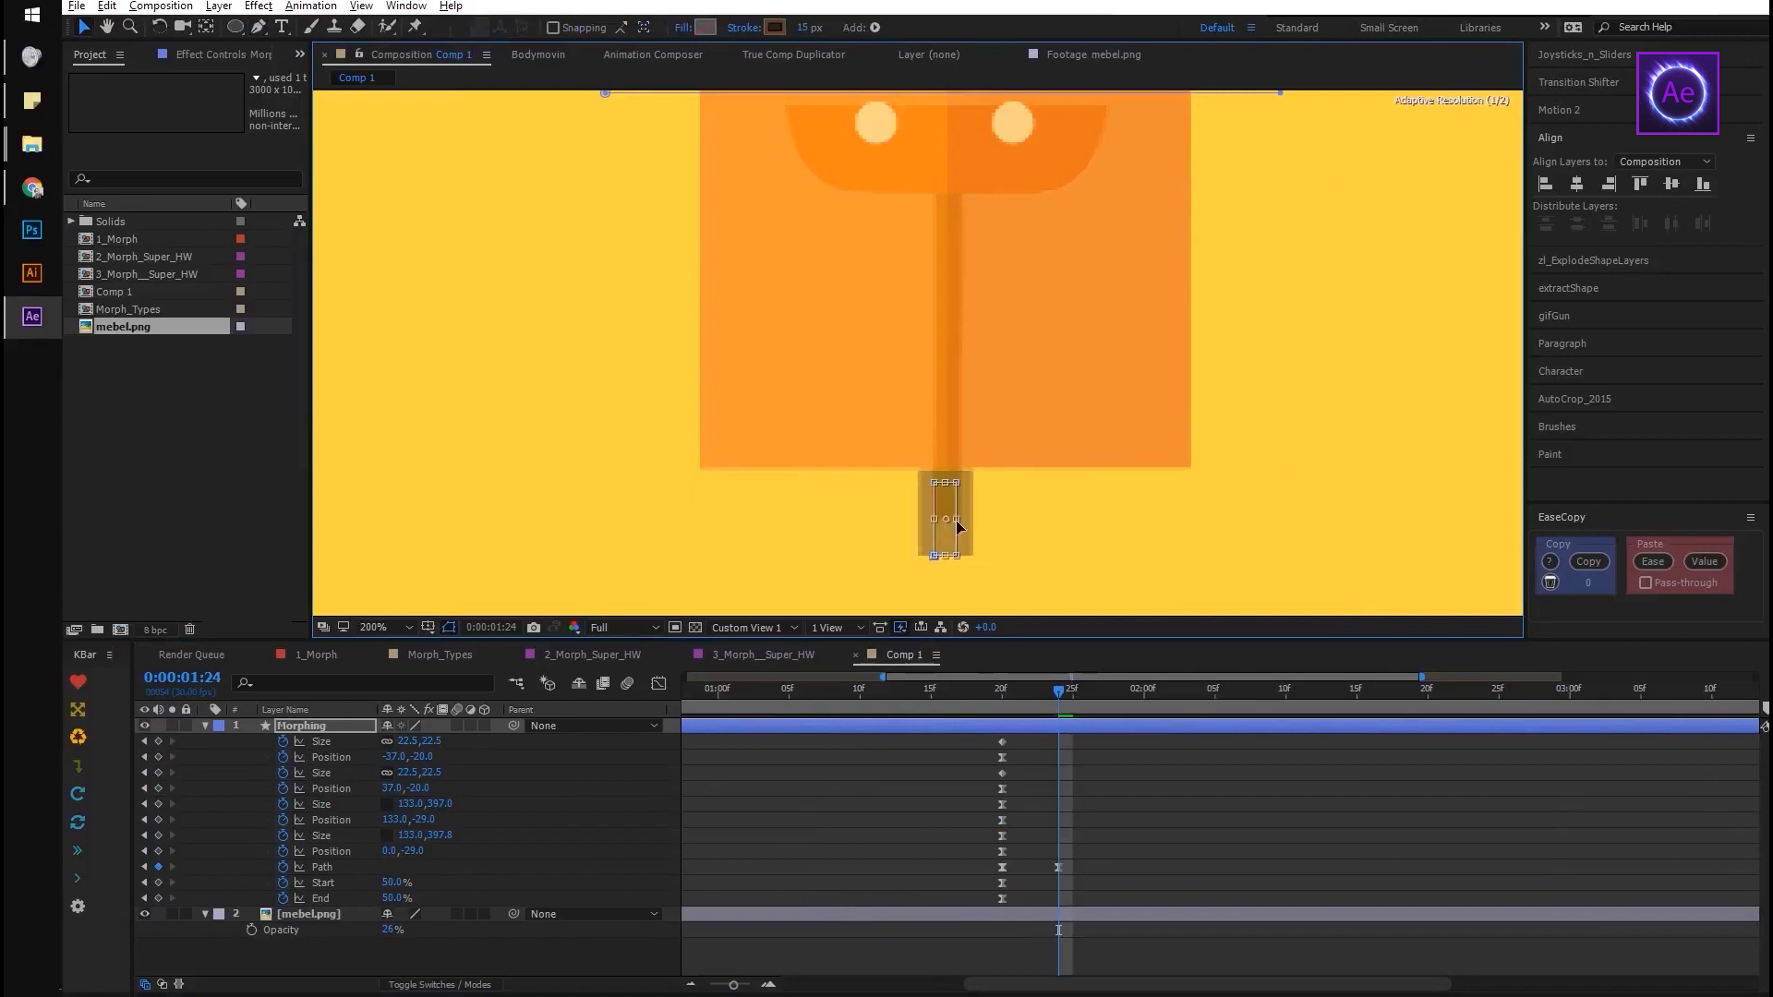
At 1:24, stretch the leg path upward into a lamp pole
left_click_drag(957, 473, 960, 198)
scroll(905, 406, "up", 3)
scroll(909, 545, "down", 5)
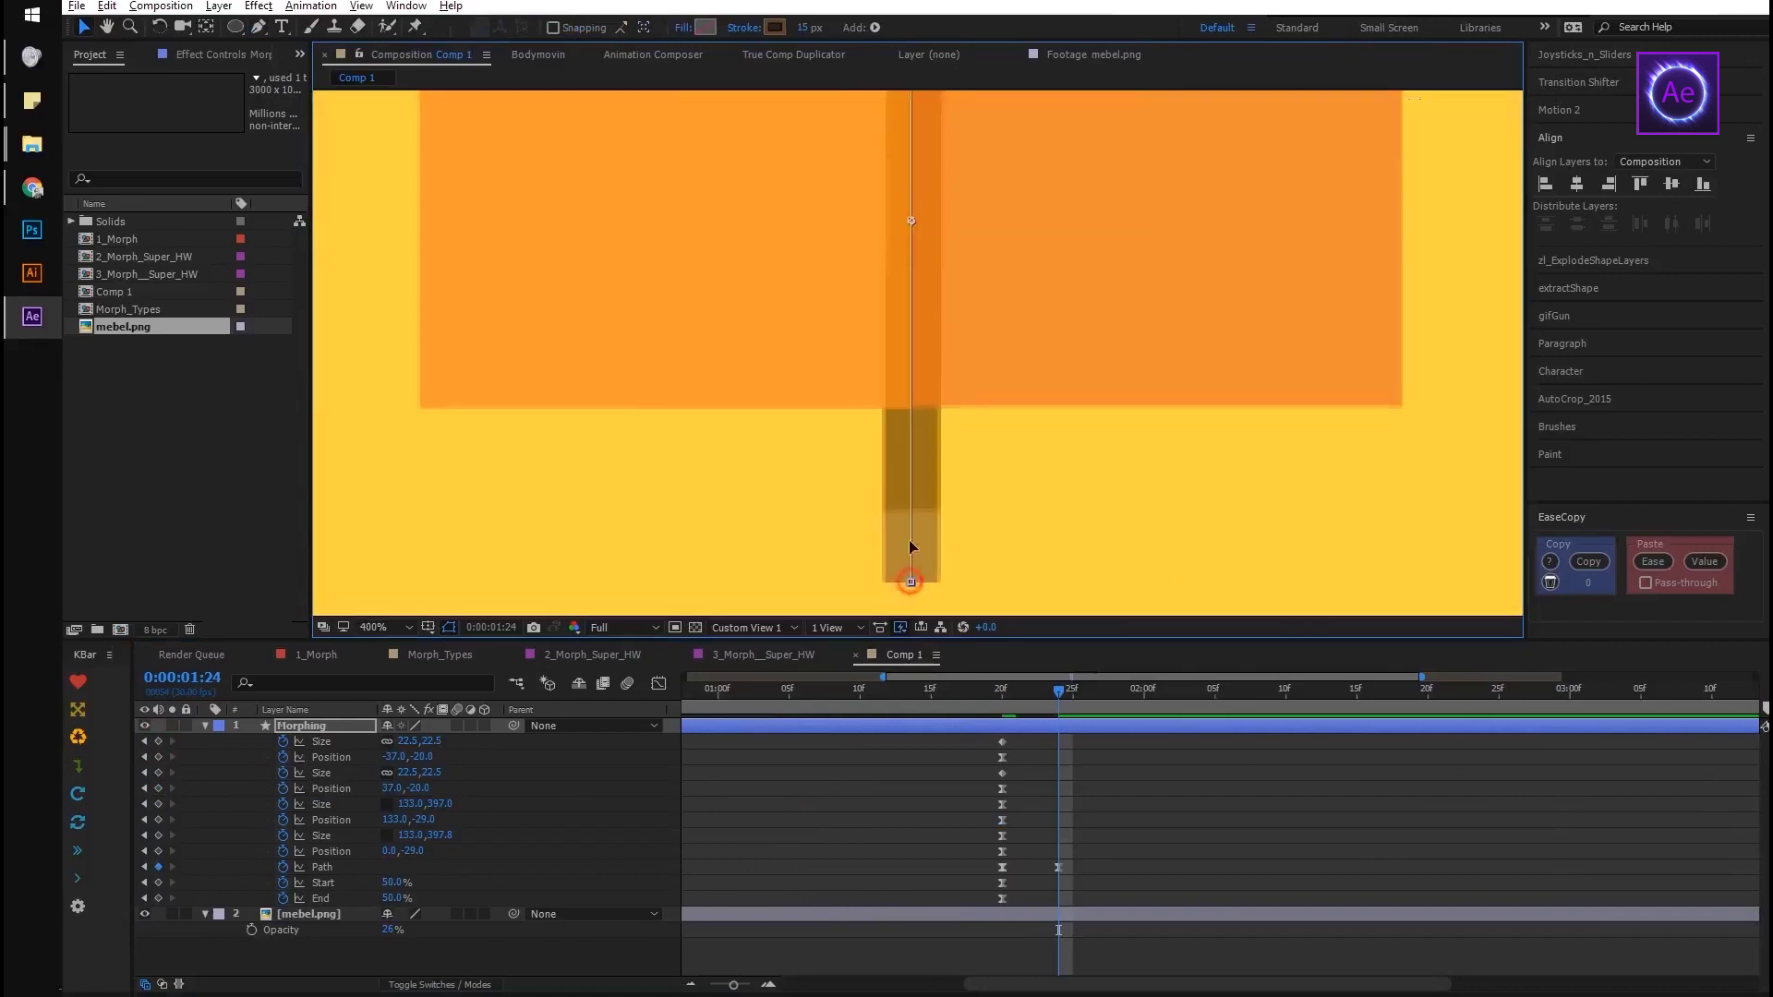
scroll(974, 268, "up", 2)
Enlarge both knobs and merge them into one bulb at position 0,-30
left_click(506, 772)
left_click_drag(406, 741, 428, 741)
left_click_drag(404, 773, 348, 788)
left_click_drag(420, 789, 411, 788)
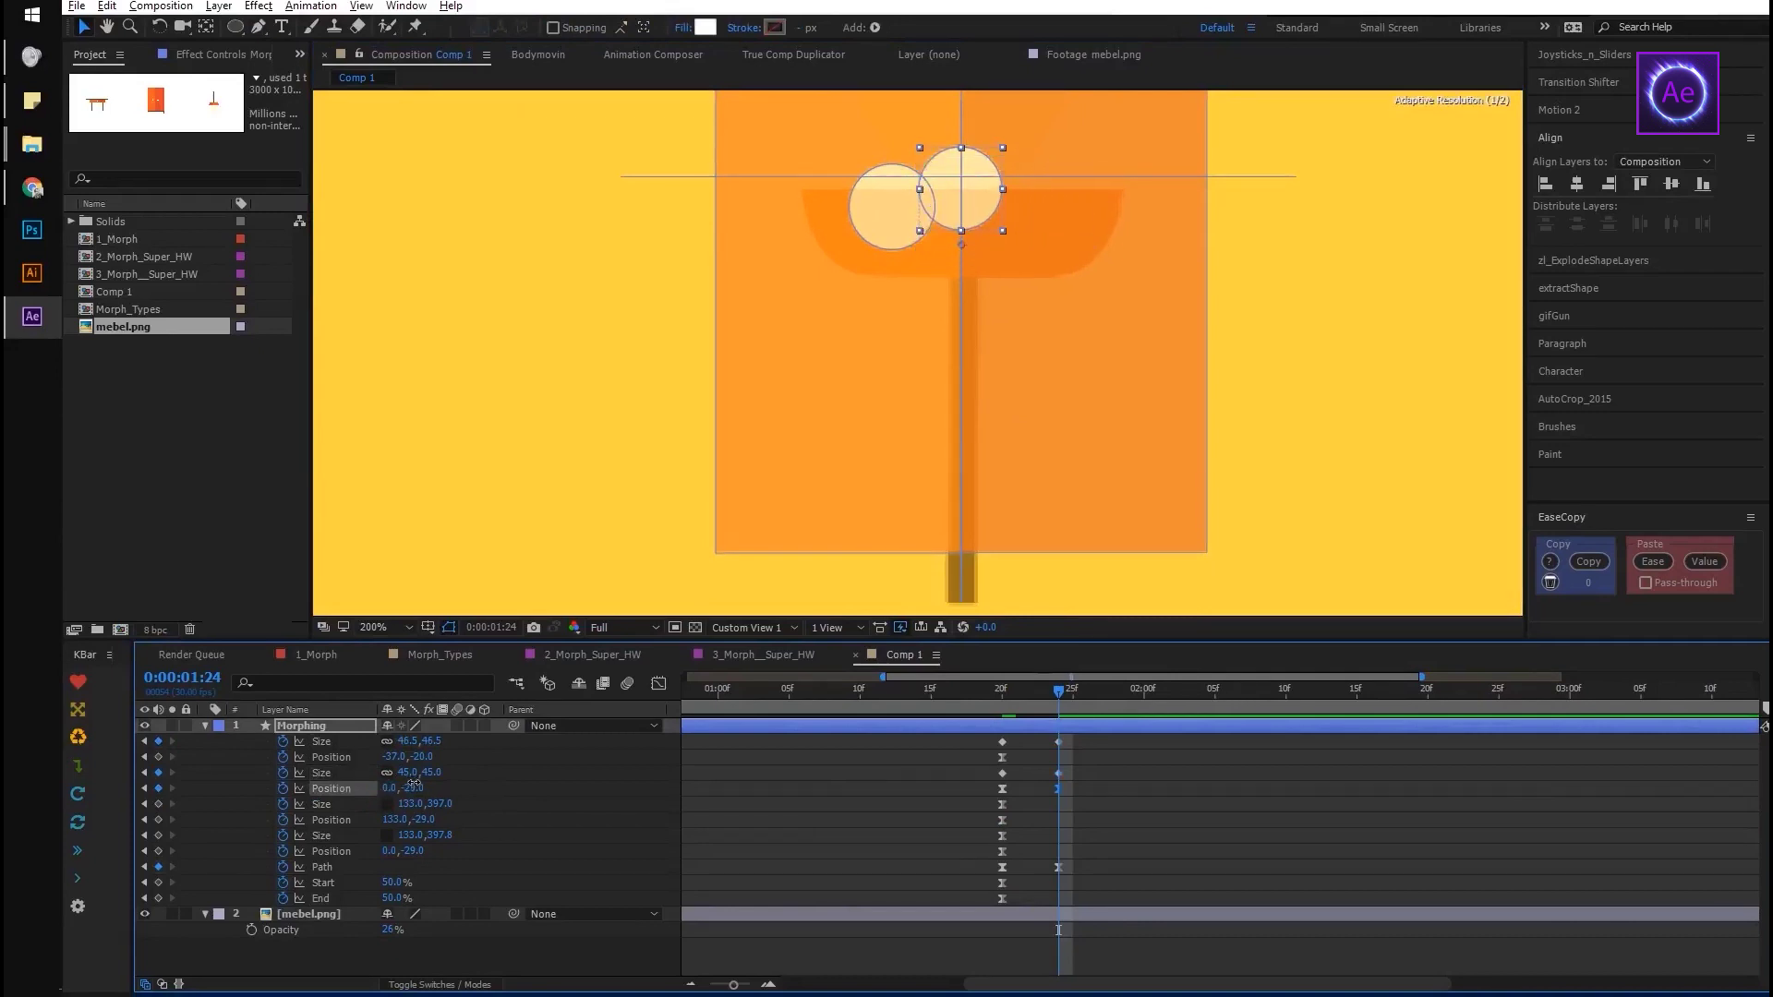
left_click(395, 757)
type("0")
key("Tab")
type("-30")
key("Return")
Draw half a lampshade on the Morphing layer with the Pen tool, curving its bottom-left corner
left_click(317, 726)
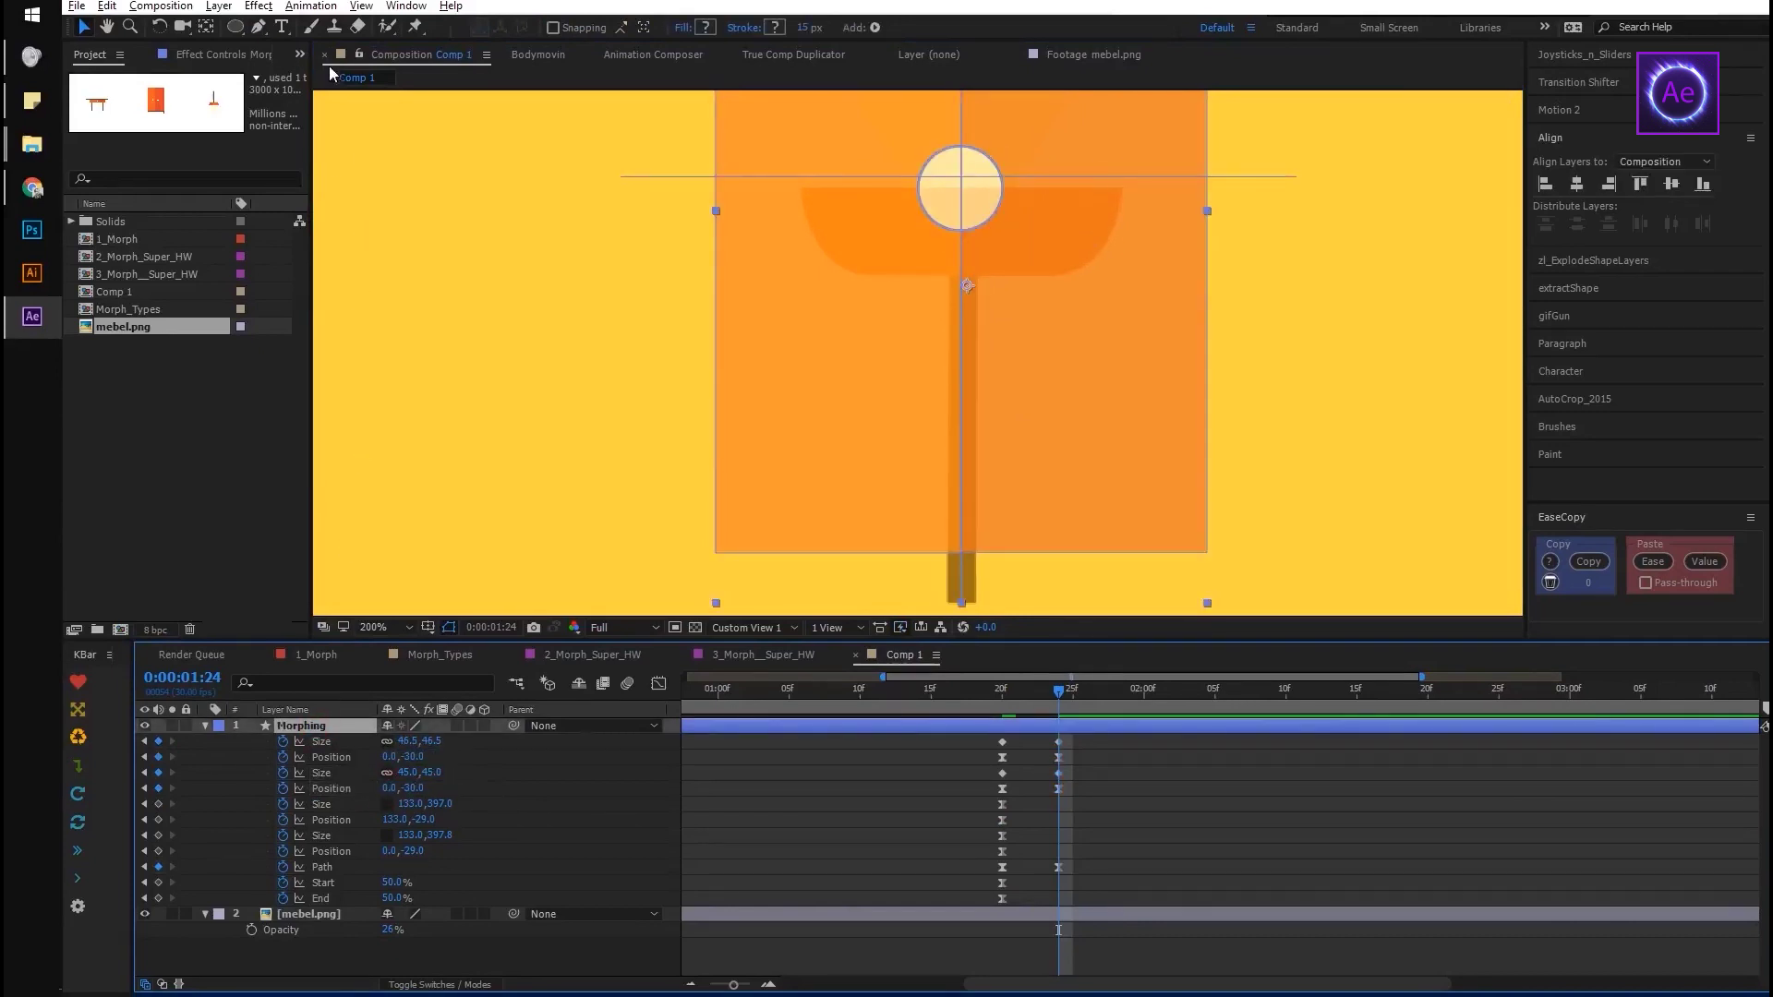
left_click(258, 27)
scroll(997, 214, "up", 1)
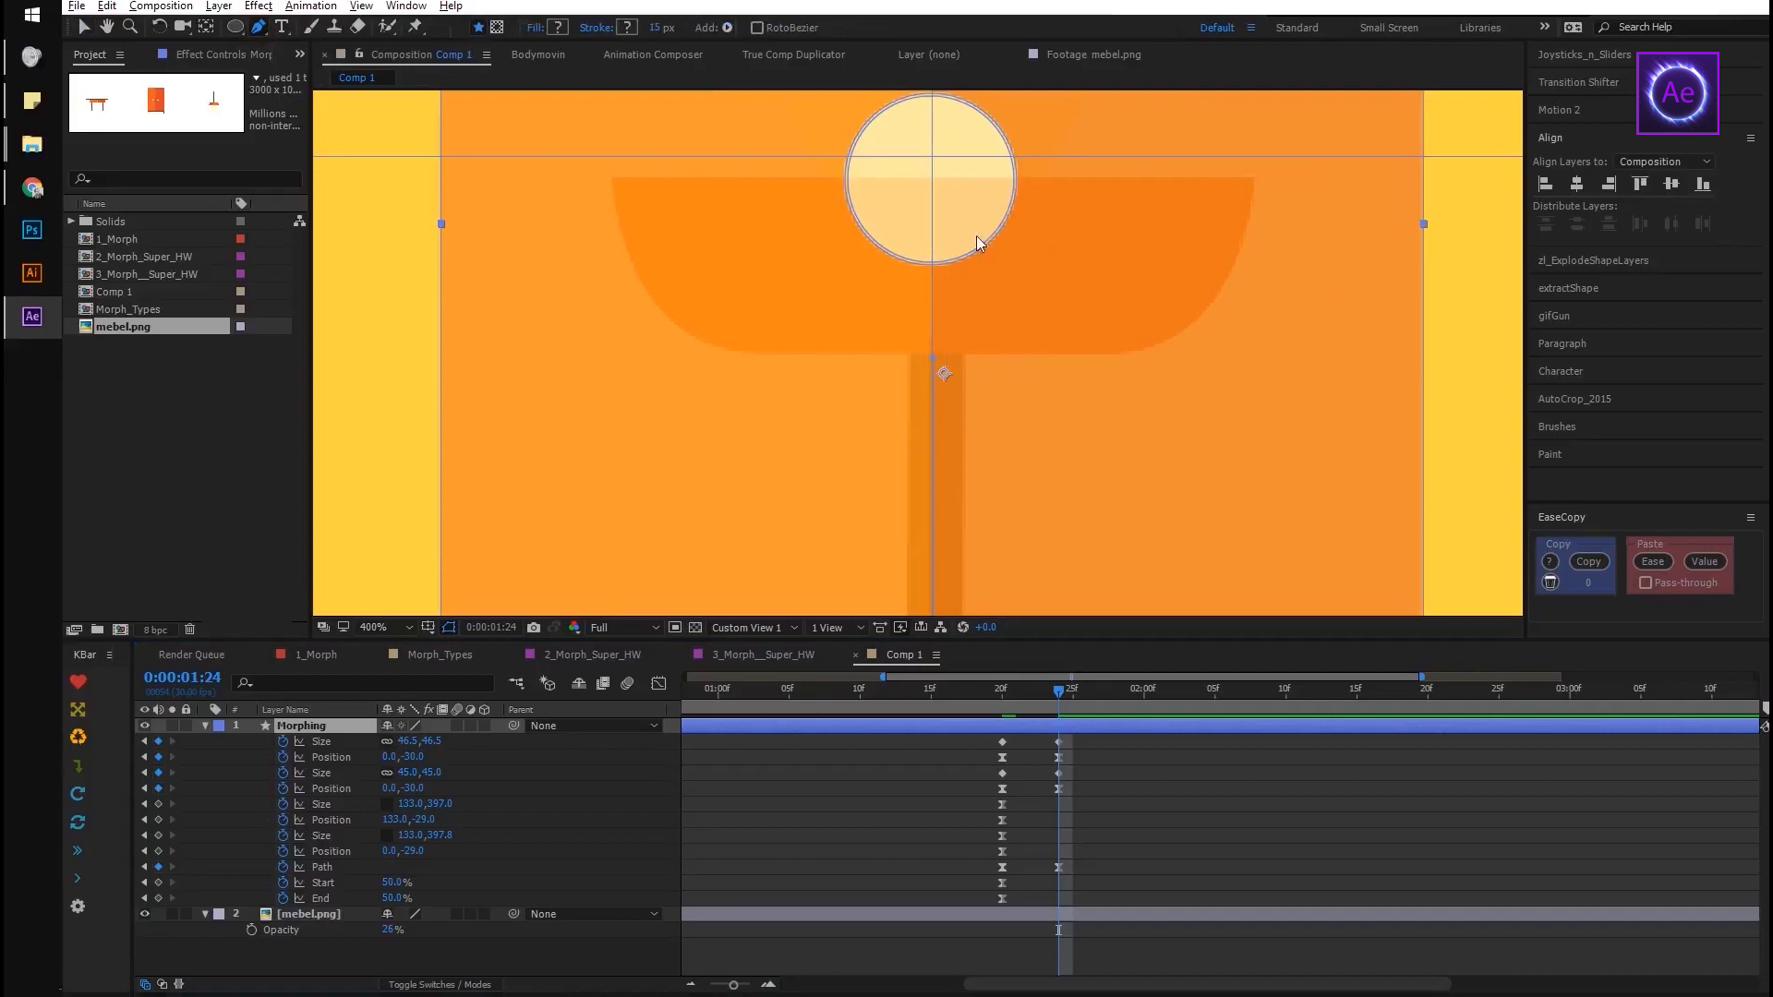
left_click(915, 356)
left_click(915, 176)
left_click(610, 177)
mouse_move(744, 355)
left_mouse_down()
mouse_move(1029, 349)
mouse_move(983, 263)
left_mouse_up()
left_click(915, 356)
scroll(772, 361, "up", 1)
scroll(1007, 347, "down", 1)
scroll(1052, 337, "up", 2)
scroll(967, 397, "down", 3)
Keyframe the half-shade's scale, duplicate it, and mirror the copy with -100% horizontal scale
left_click(266, 757)
scroll(967, 358, "up", 1)
key("y")
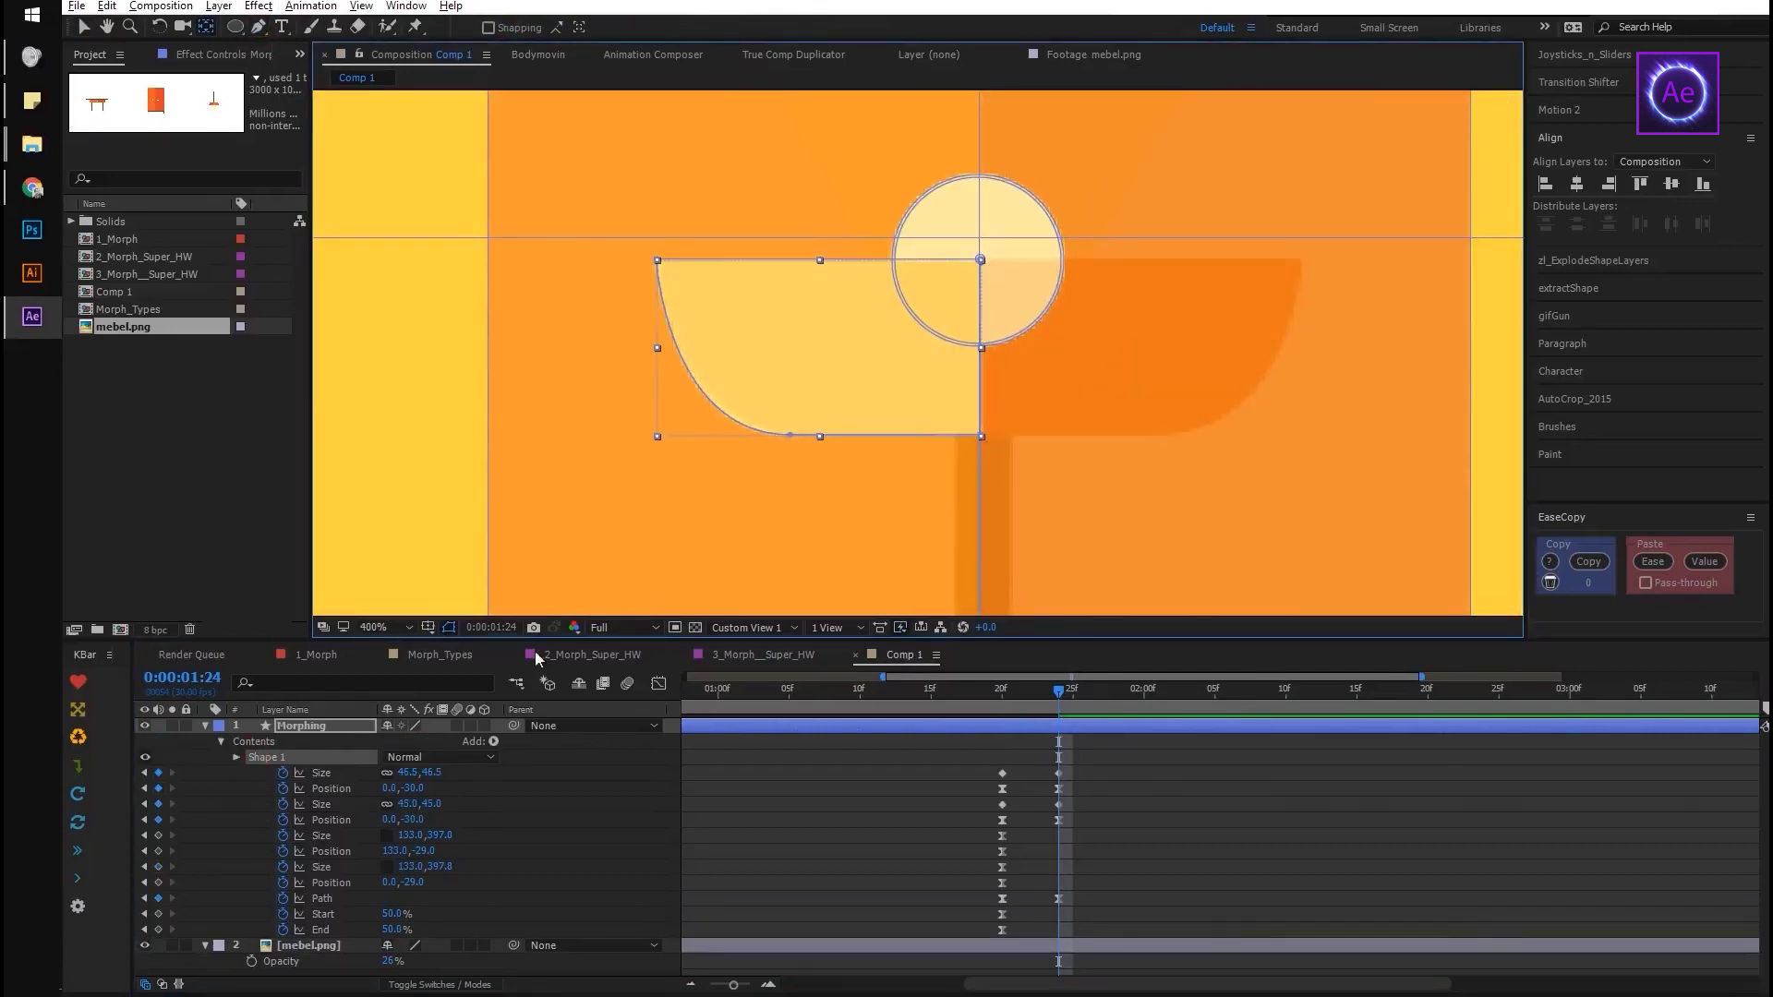
left_click(236, 757)
left_click(252, 820)
left_click(282, 867)
left_click(286, 759)
key("ctrl+d")
left_click(387, 884)
left_click(411, 883)
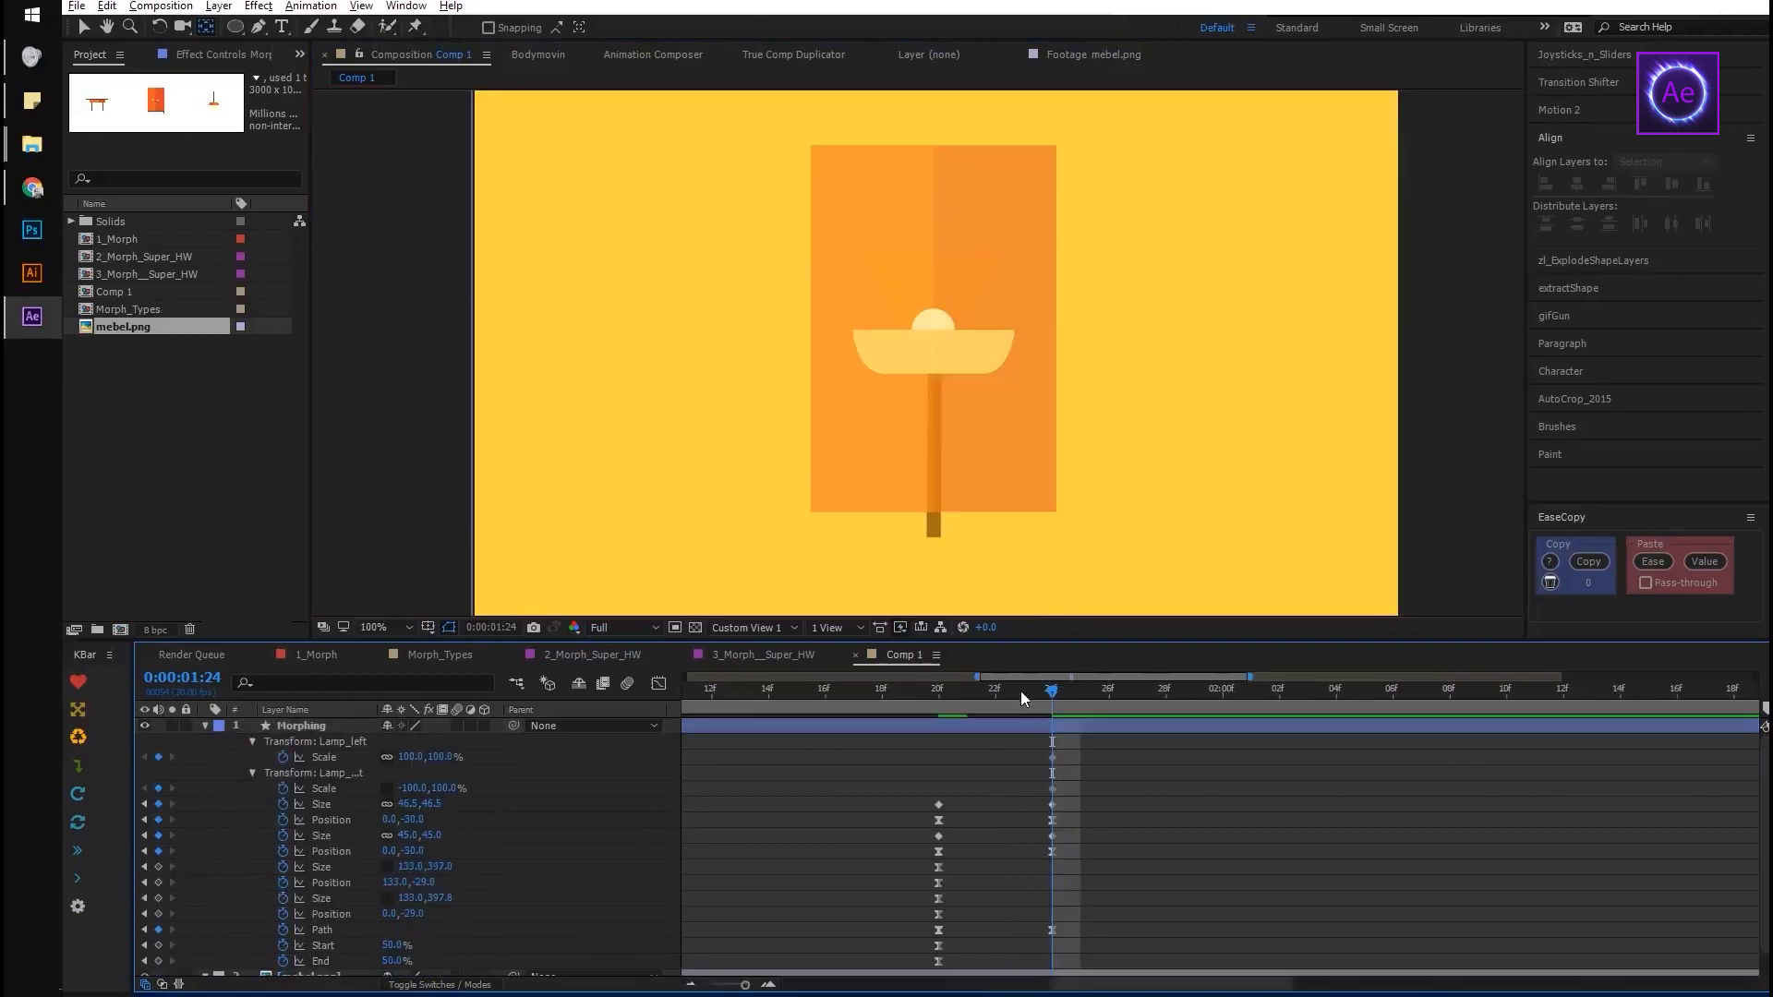
Set Lamp_left and Lamp_right scale to 0% at 1:20, then shrink the left door at 1:24
left_click_drag(1022, 691, 945, 699)
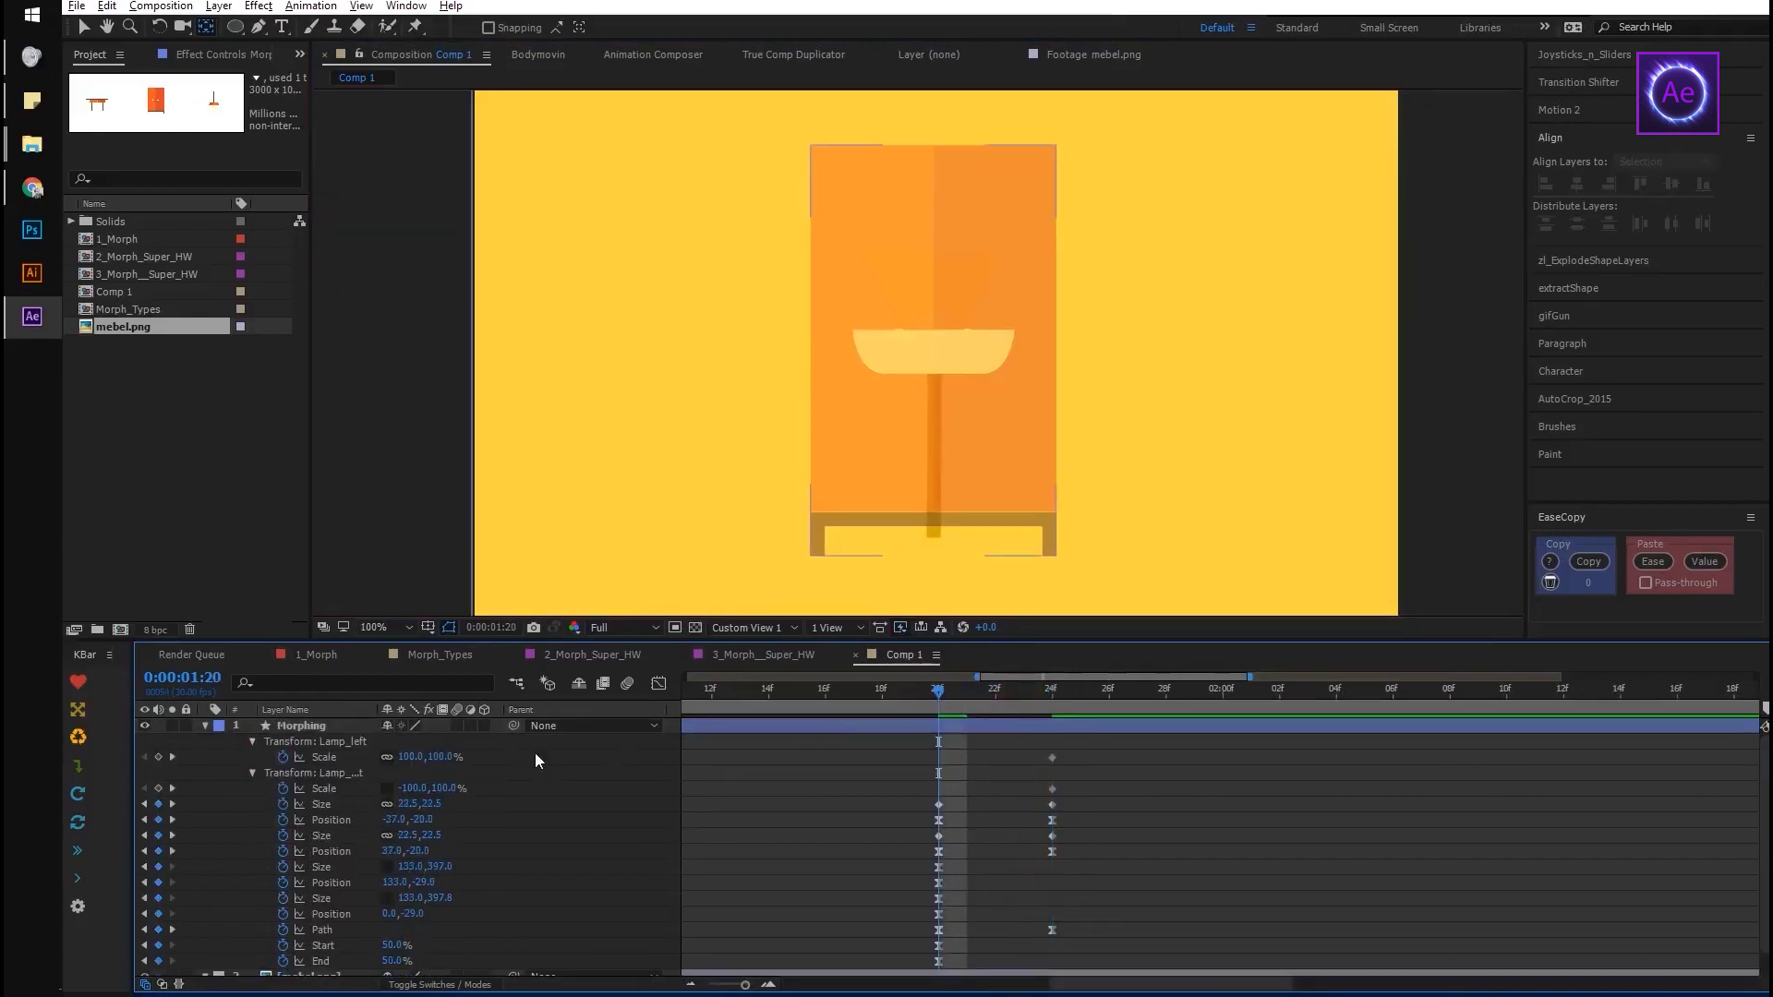
left_click(412, 757)
type("0")
key("Return")
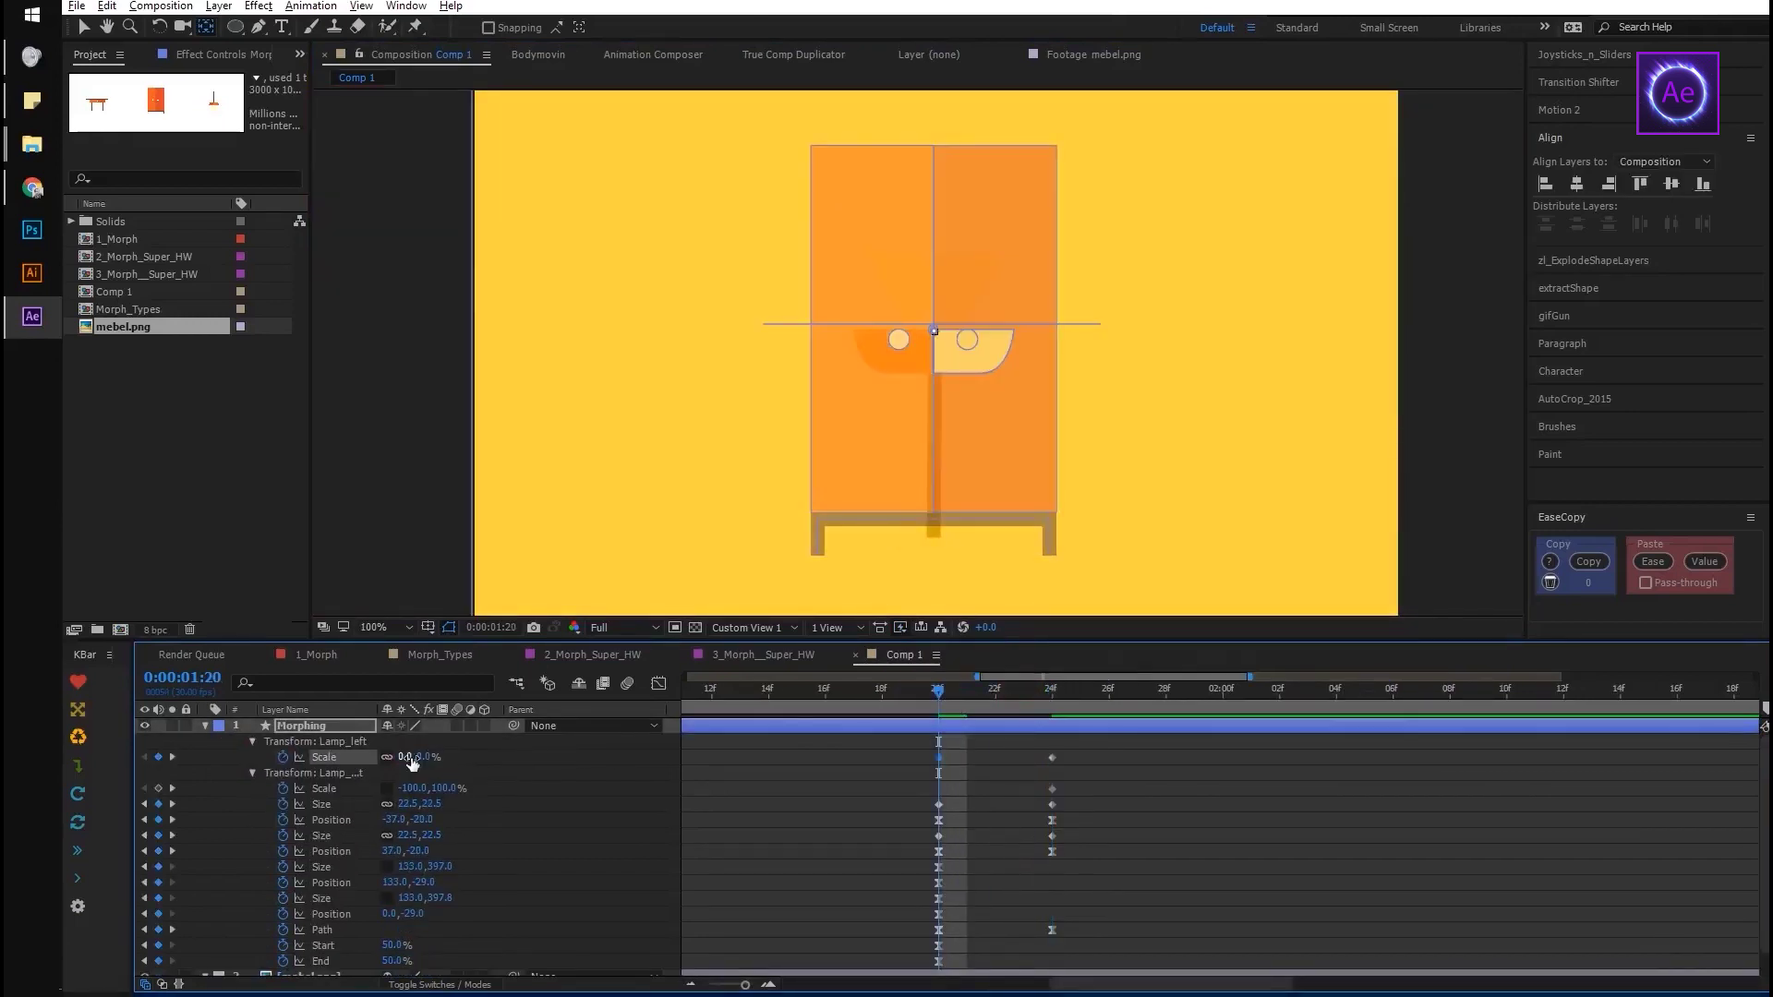
left_click(416, 787)
type("0")
key("Return")
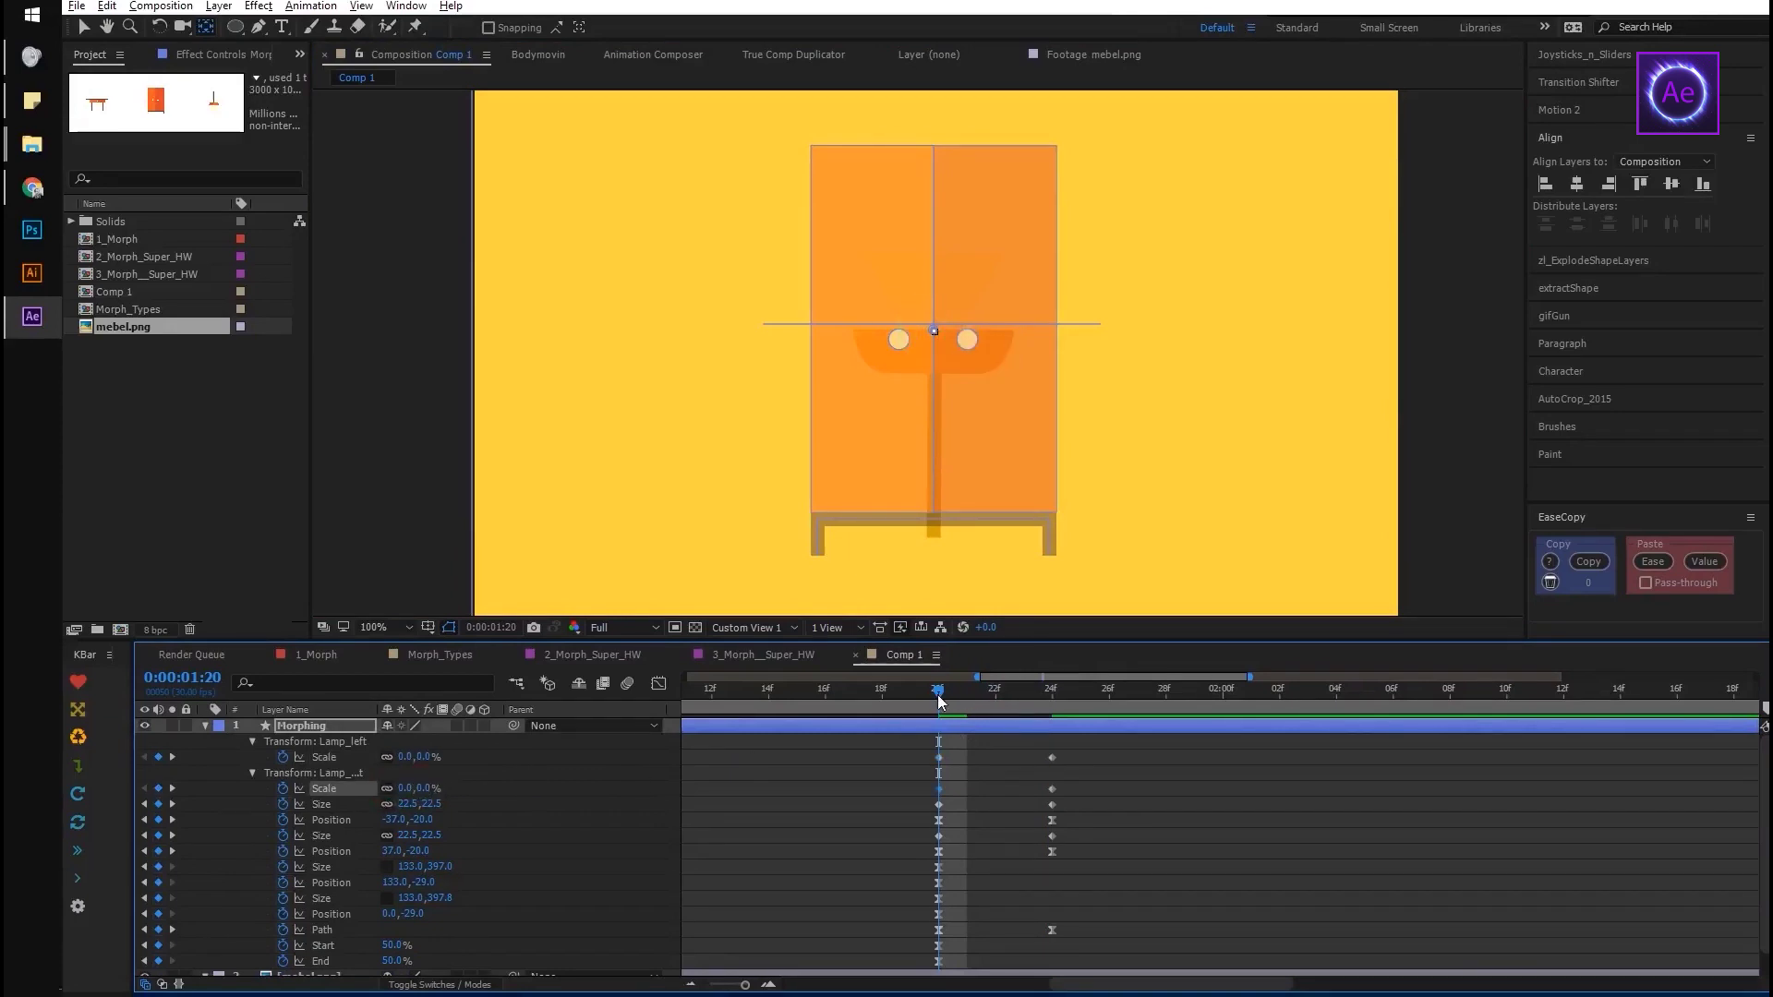
left_click_drag(938, 695, 1051, 699)
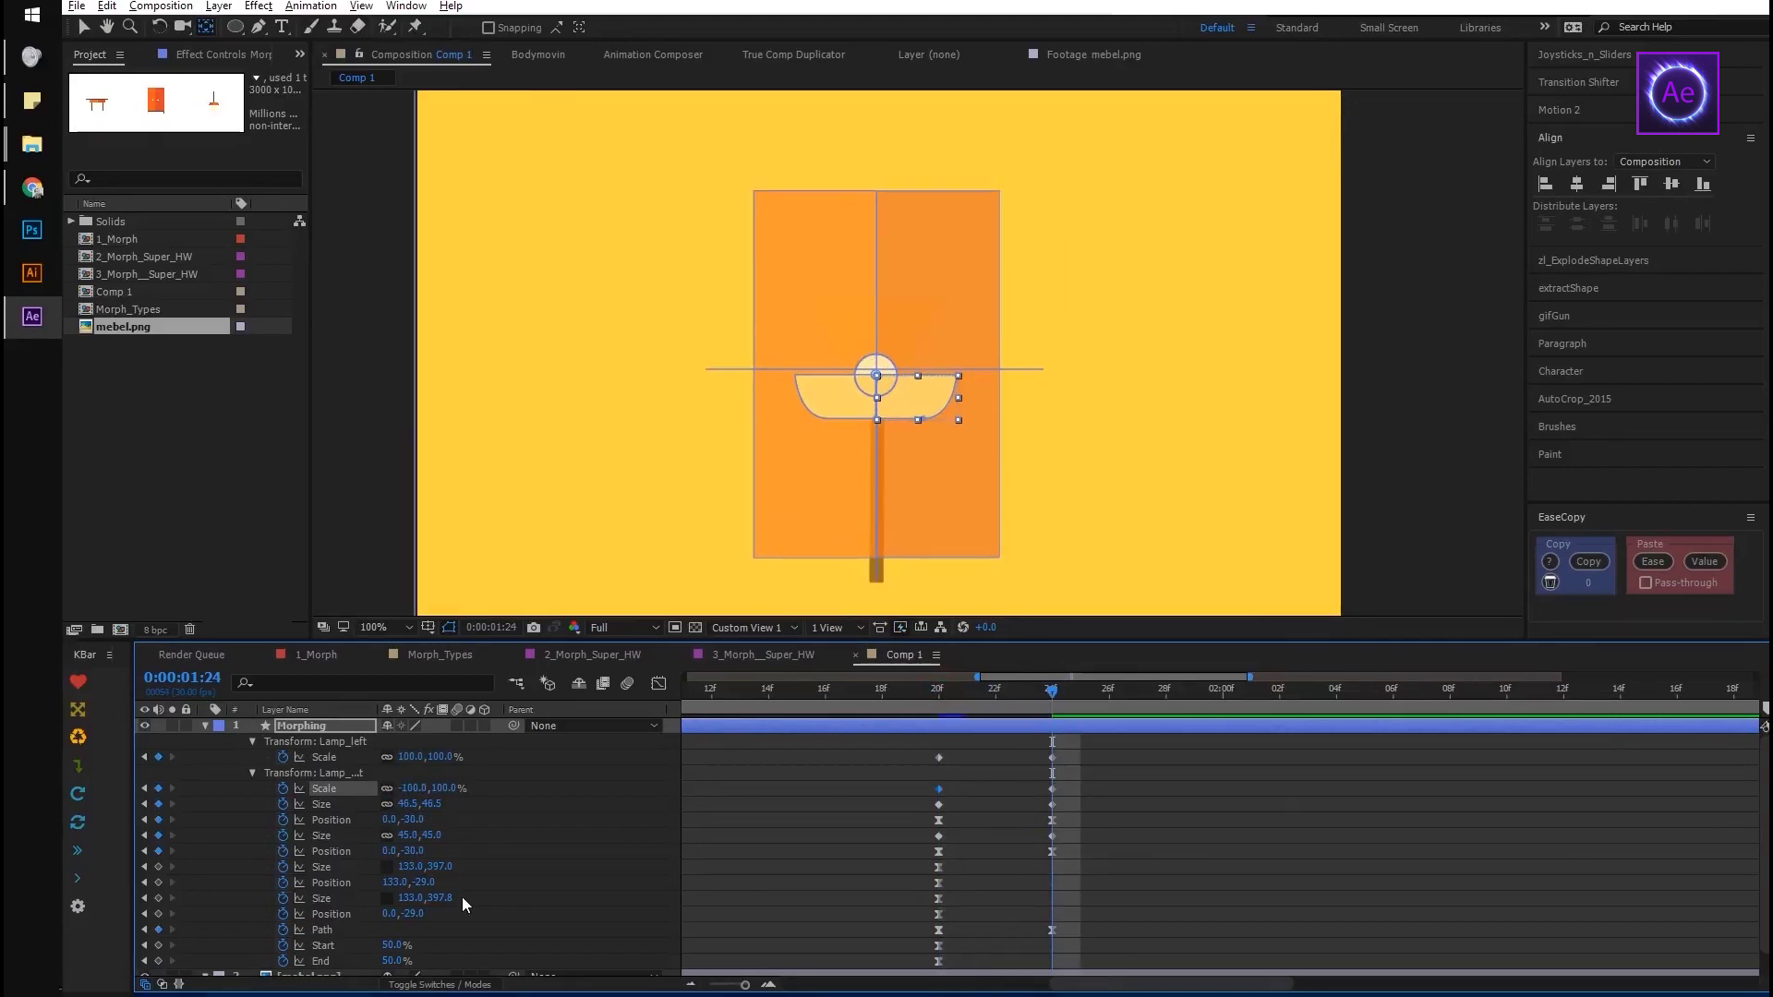
left_click_drag(412, 898, 342, 883)
Set the door rectangle size to 30×20 and its vertical position to -6
left_click(409, 866)
type("30")
key("Tab")
type("20")
key("Return")
left_click(419, 884)
type("-6")
key("Return")
key("g")
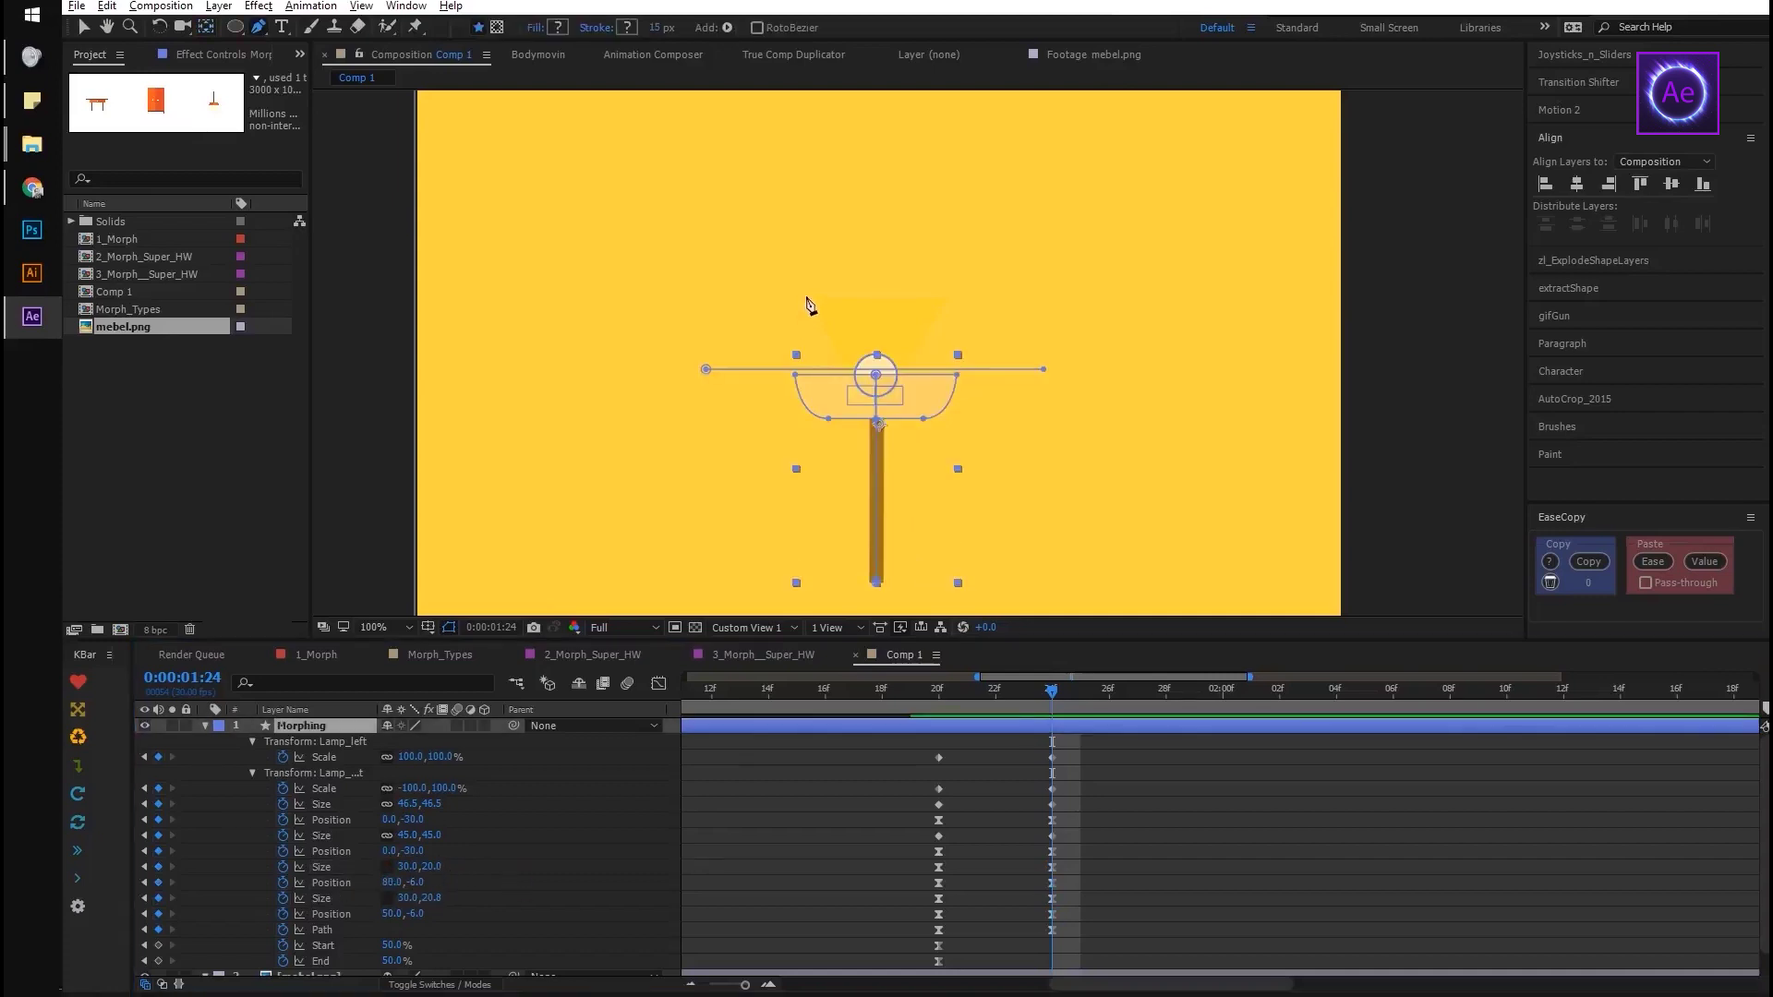
Draw a triangular light beam under the lampshade and name the group 'Light'
left_click(805, 296)
left_click(947, 296)
left_click(878, 421)
left_click(236, 757)
left_click(268, 758)
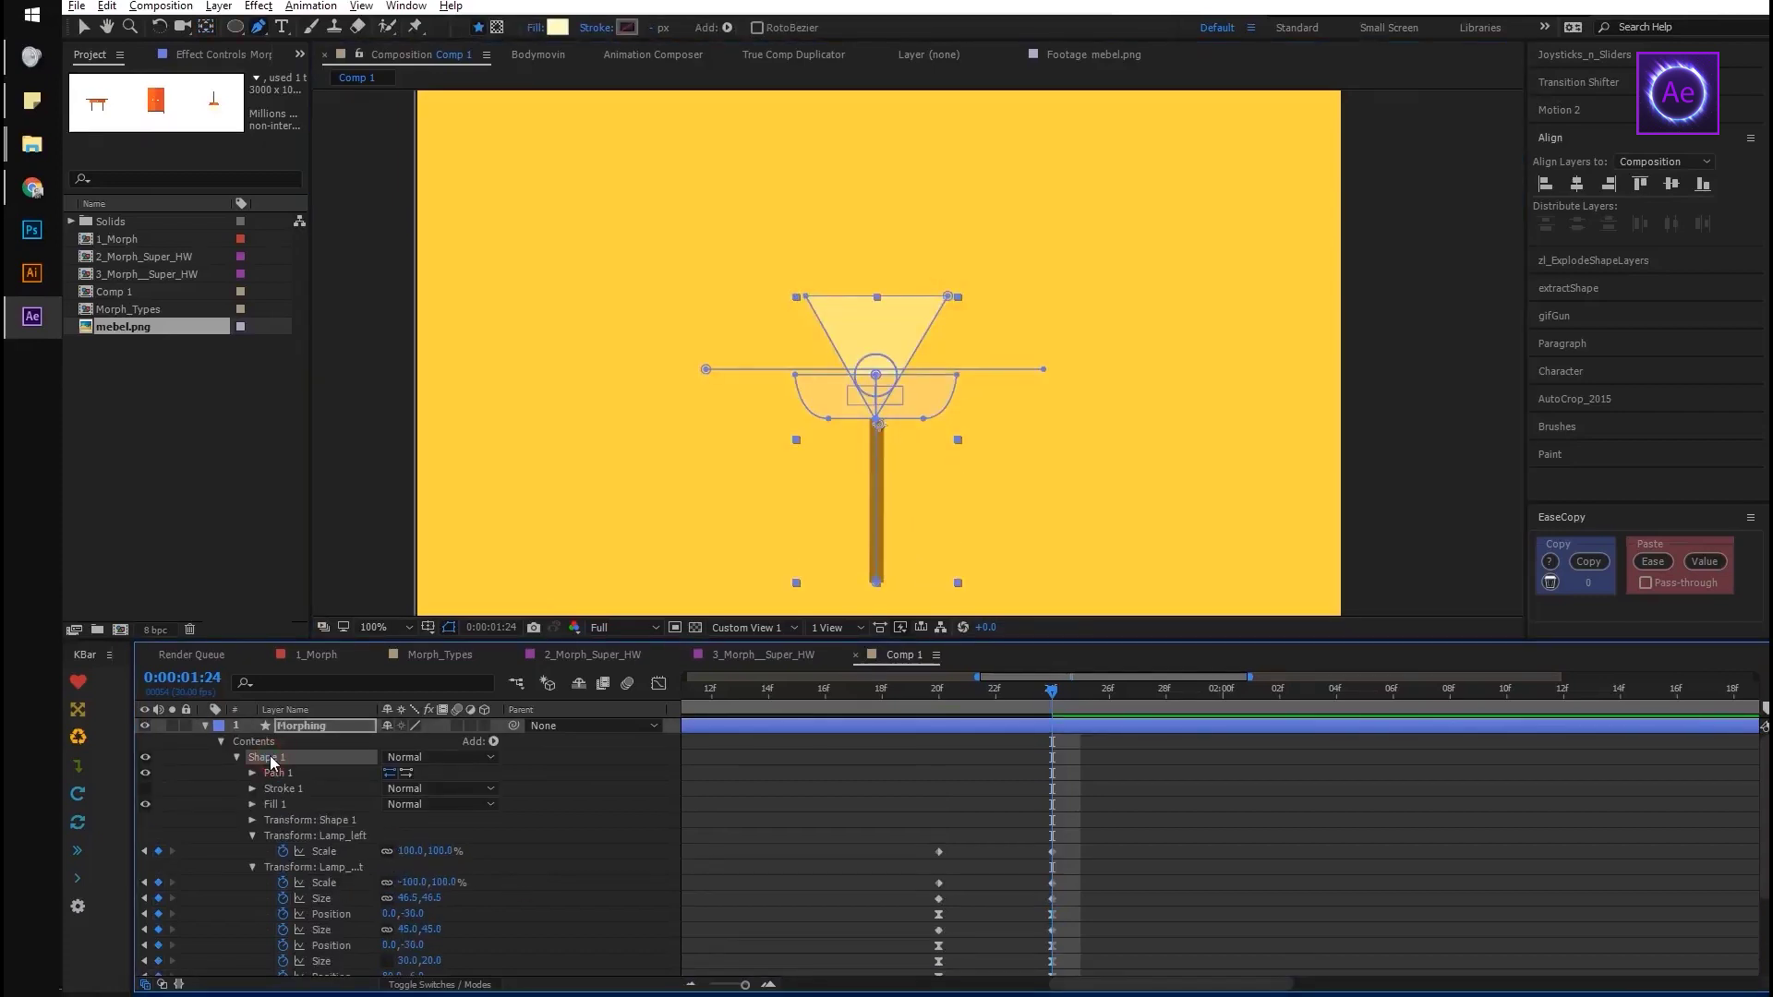
key("Return")
type("Light")
key("Return")
Collapse the shape groups and move Light below Ellipse 1 in the stack
double_click(221, 742)
left_click(237, 741)
left_click(237, 757)
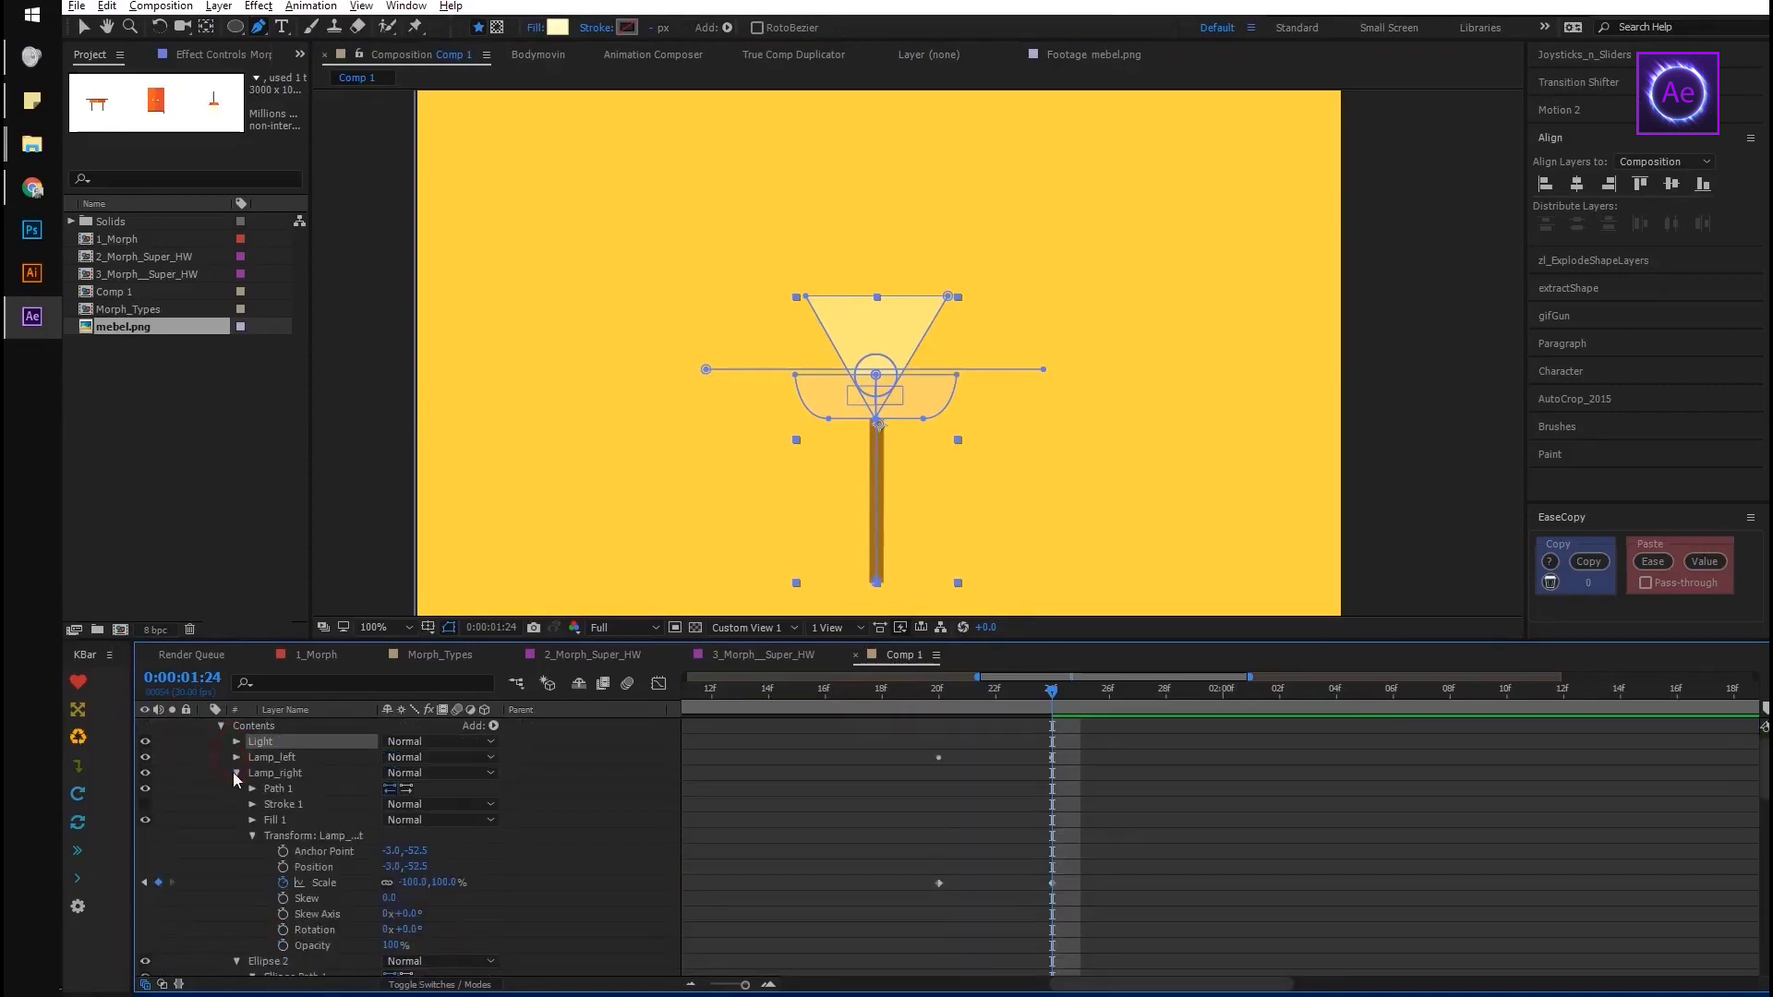
left_click(236, 773)
left_click(237, 789)
left_click(236, 804)
left_click_drag(280, 738, 252, 819)
Keyframe the Light opacity at 0%, then 100% two frames later at 01:26
left_click(237, 805)
left_click(252, 867)
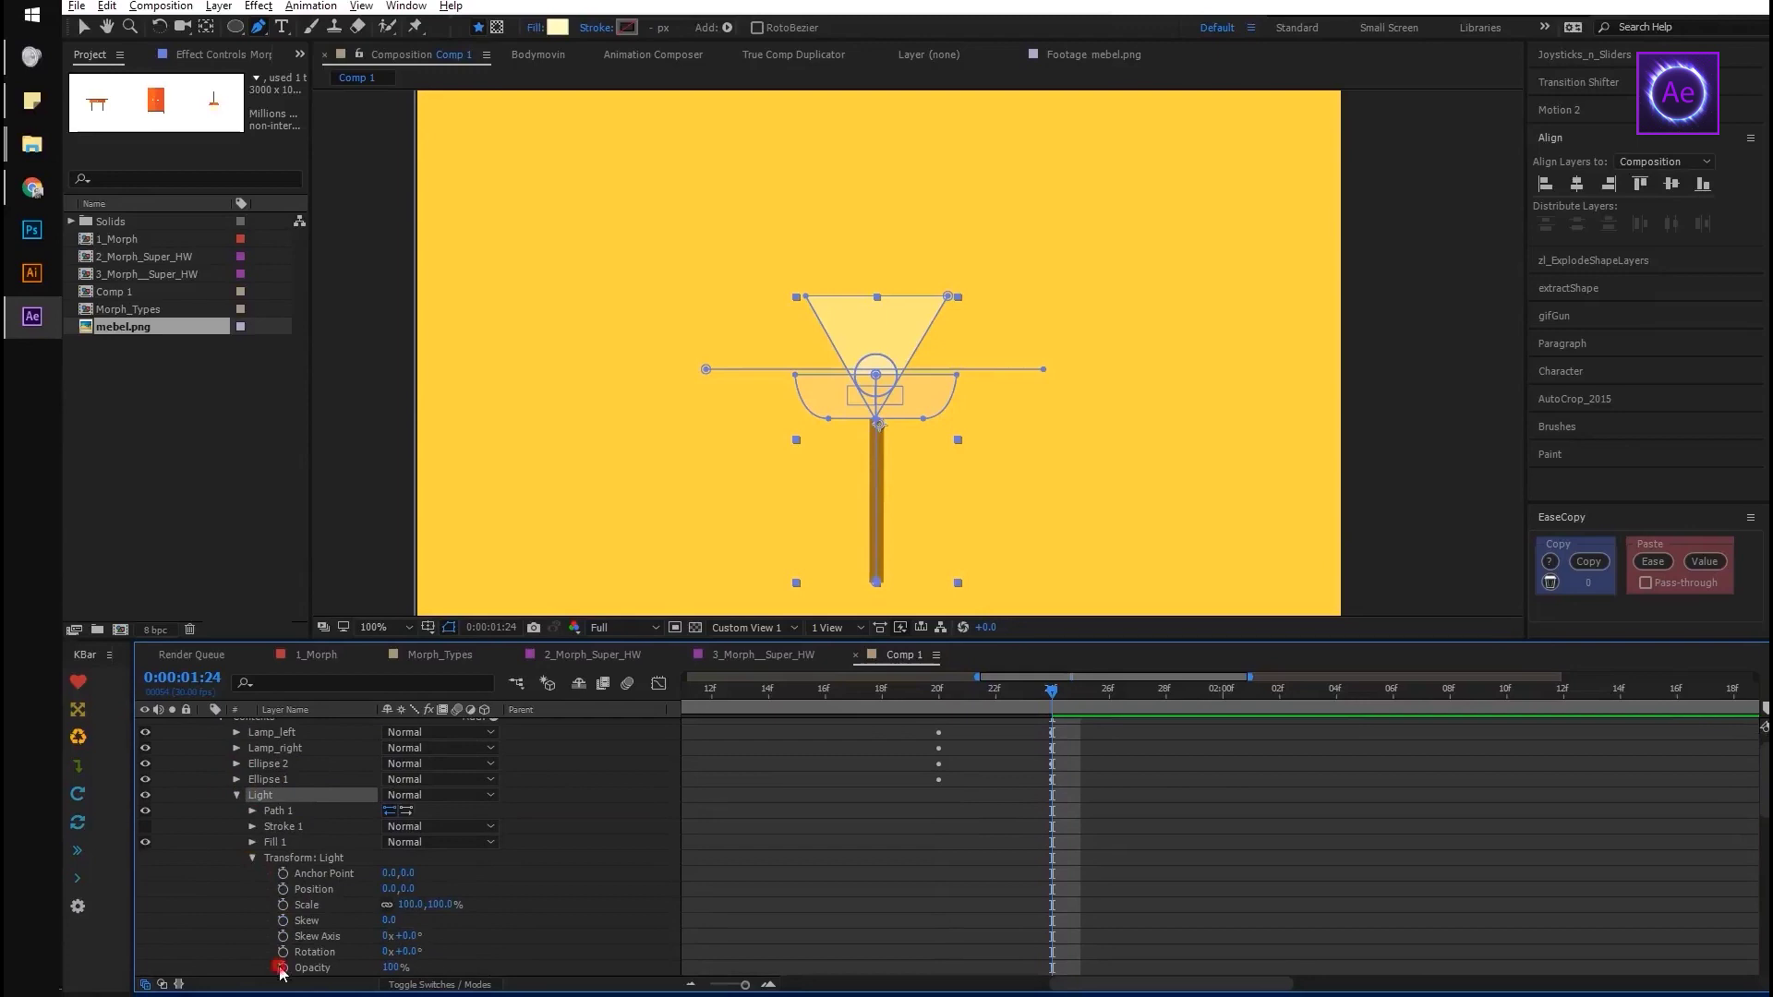
left_click(282, 968)
left_click(392, 968)
type("0")
key("Return")
key("u")
key("b")
key("Page_Down")
key("Page_Down")
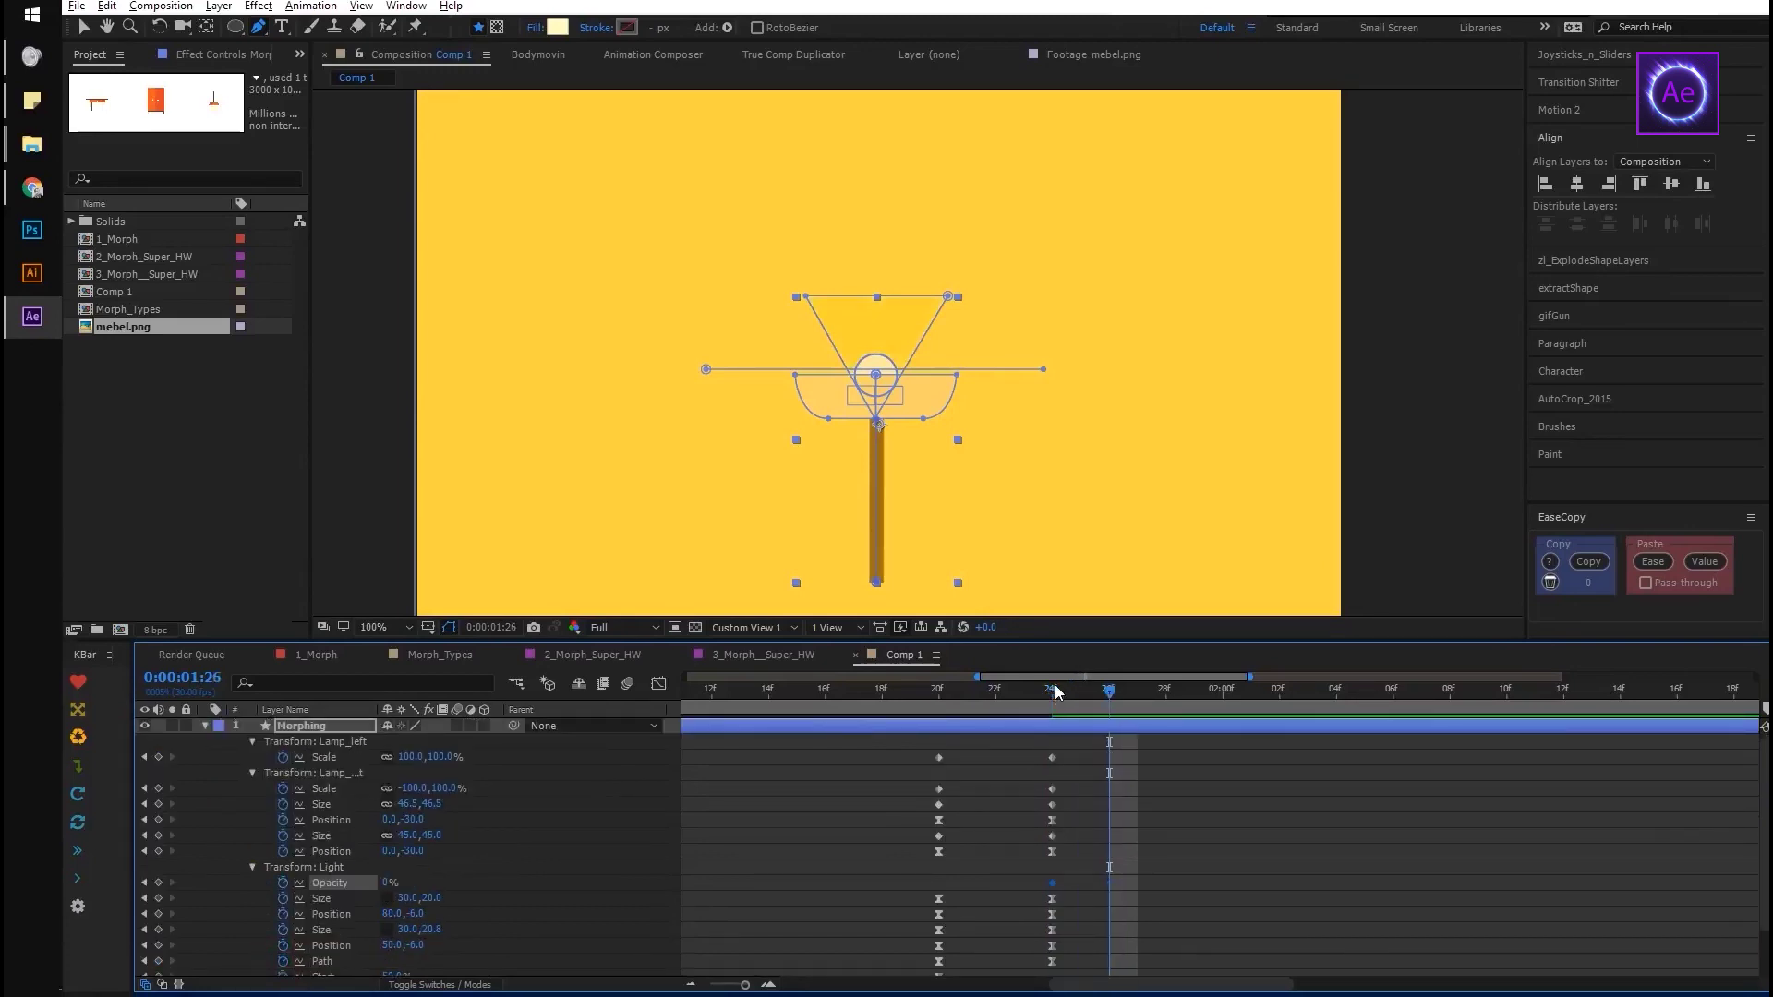
left_click(391, 882)
type("100")
key("Return")
Copy the Light opacity keyframes and paste them repeatedly up to 02:01 to create a flicker
left_click_drag(1038, 879, 1120, 892)
key("ctrl+c")
left_click(1165, 692)
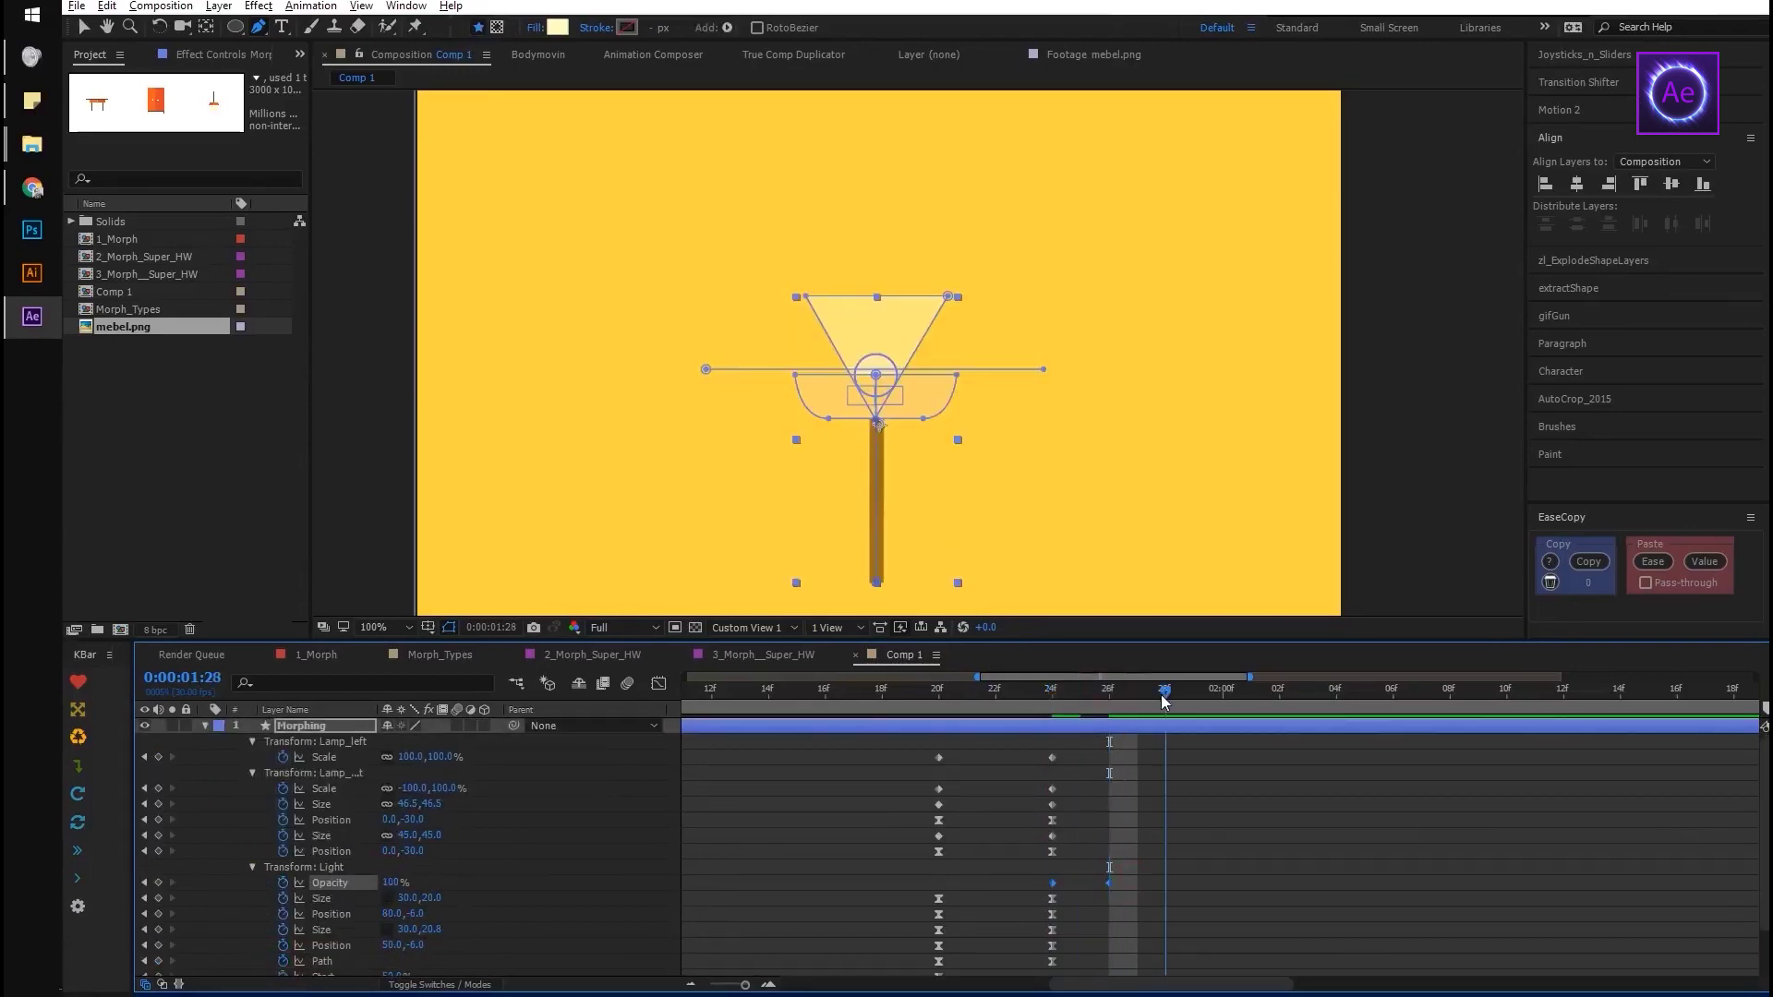
key("ctrl+v")
left_click_drag(1164, 690, 1331, 696)
key("ctrl+v")
left_click_drag(1428, 873, 1050, 885)
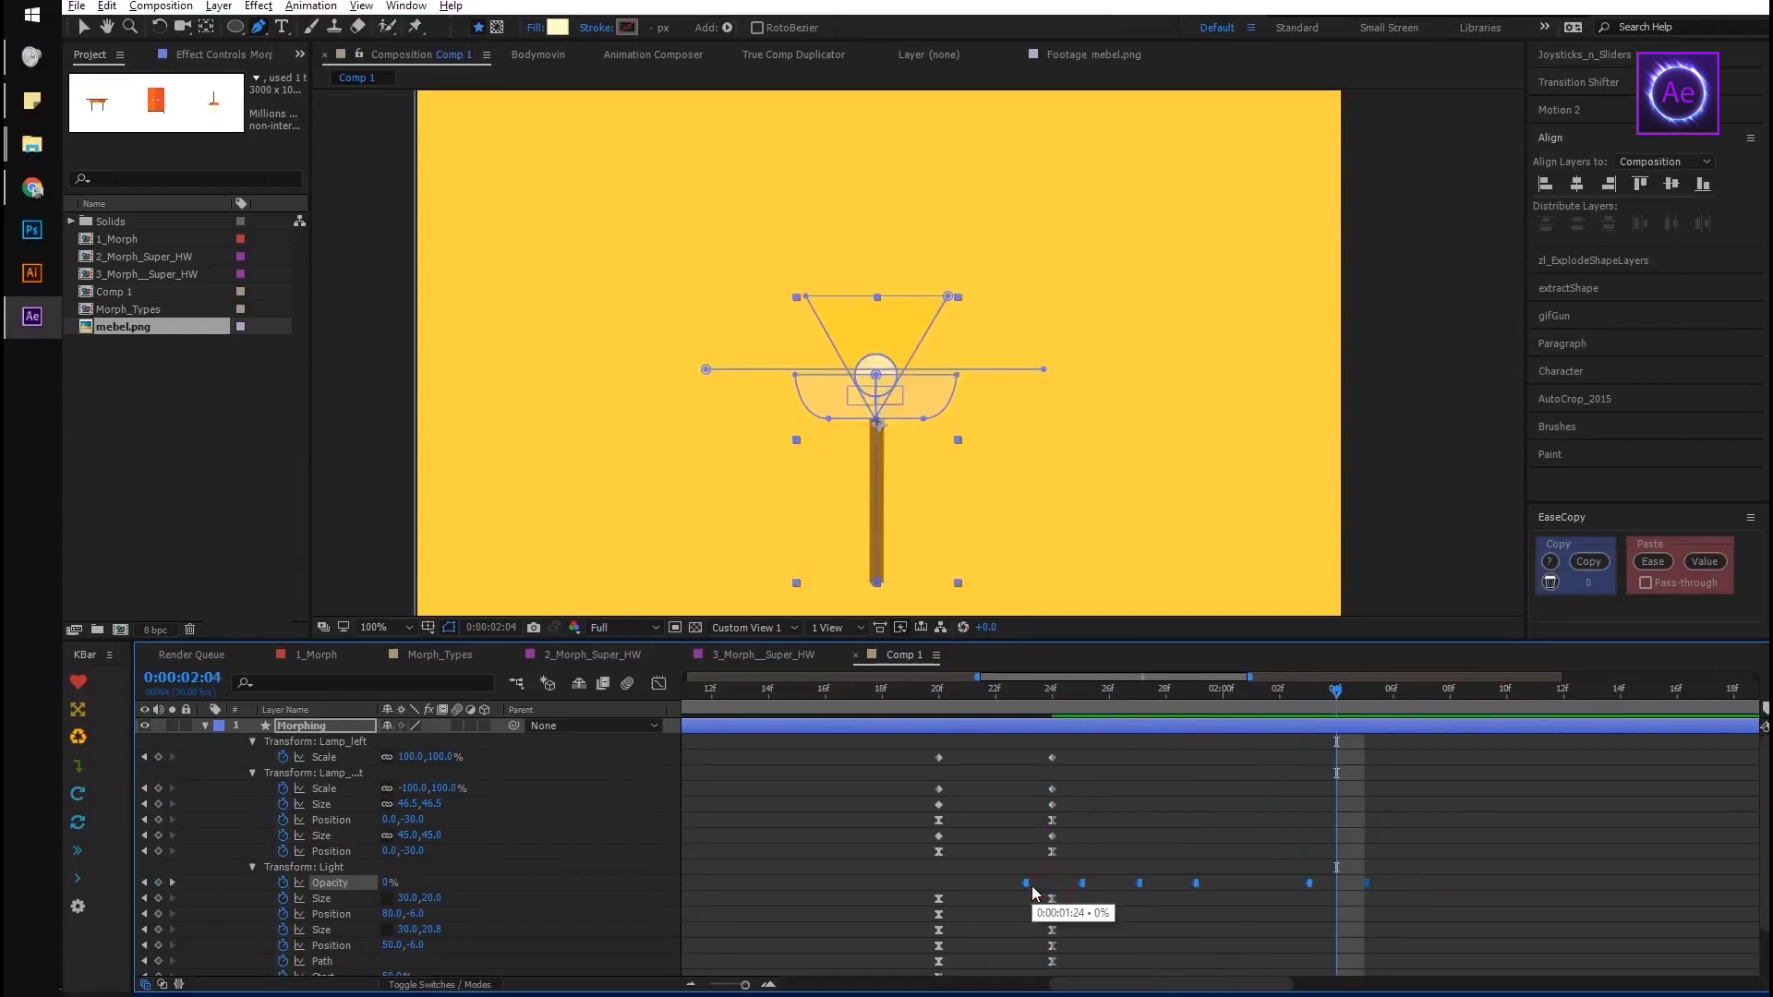
scroll(1065, 864, "down", 4, "alt")
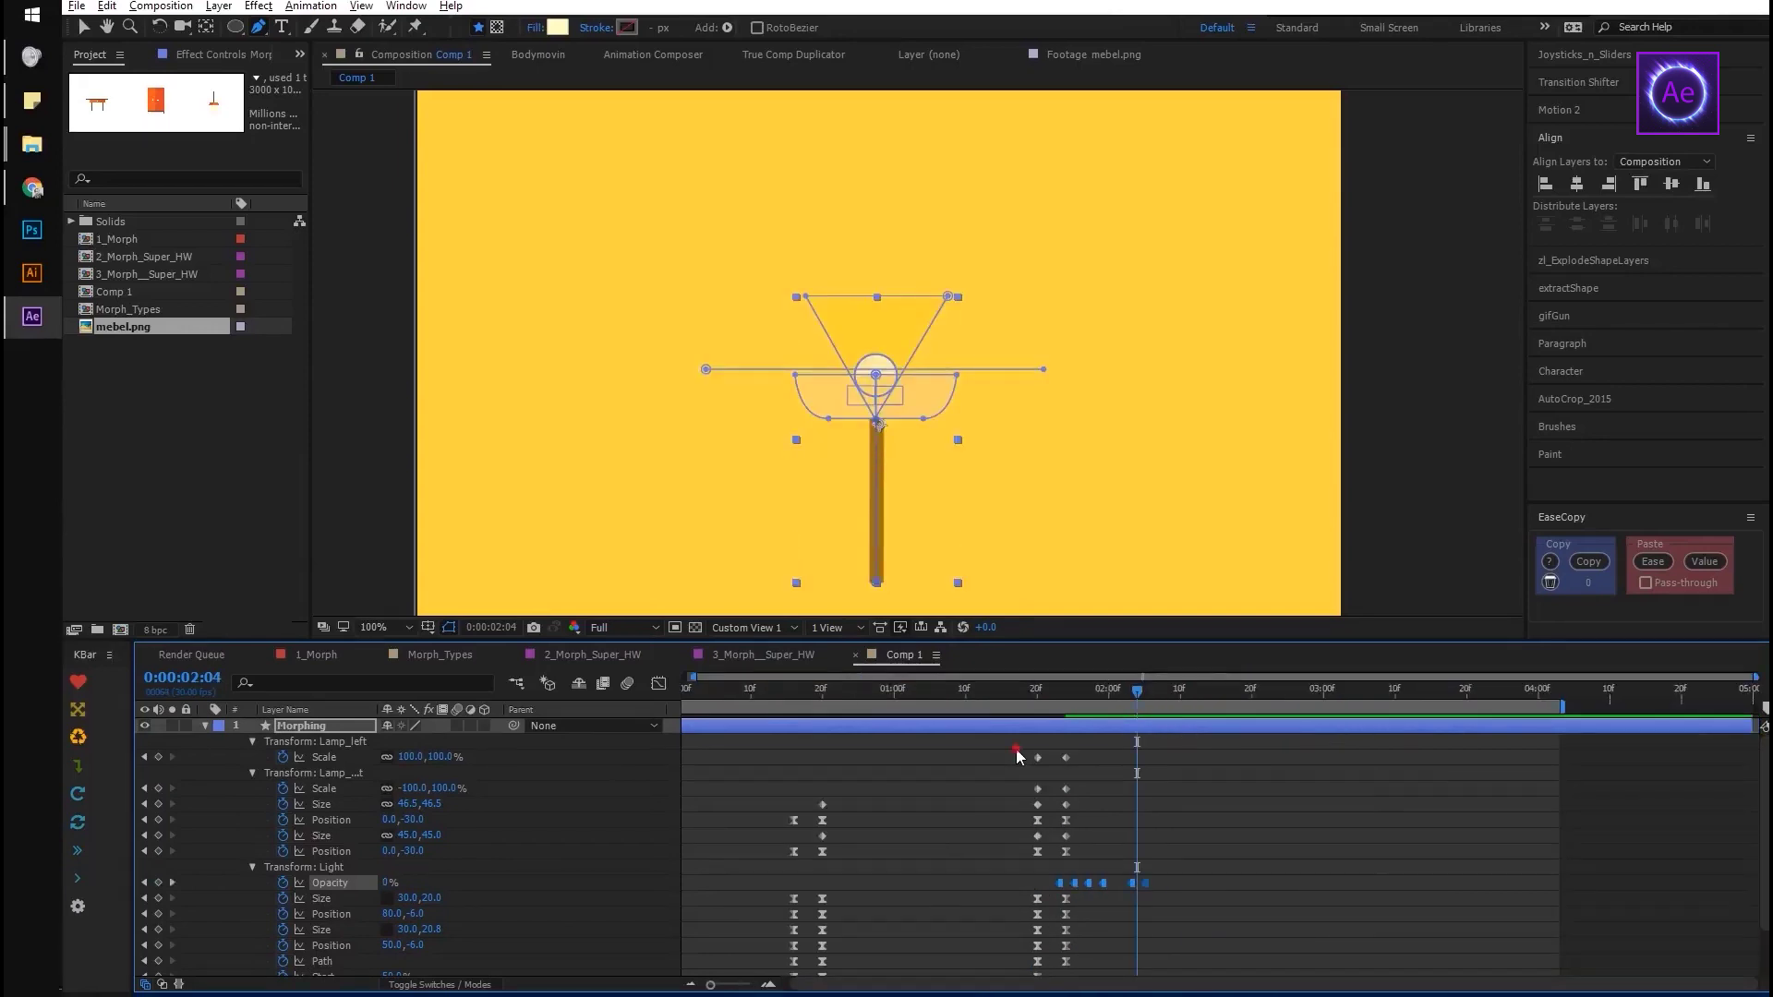
left_click_drag(1016, 757, 1039, 942)
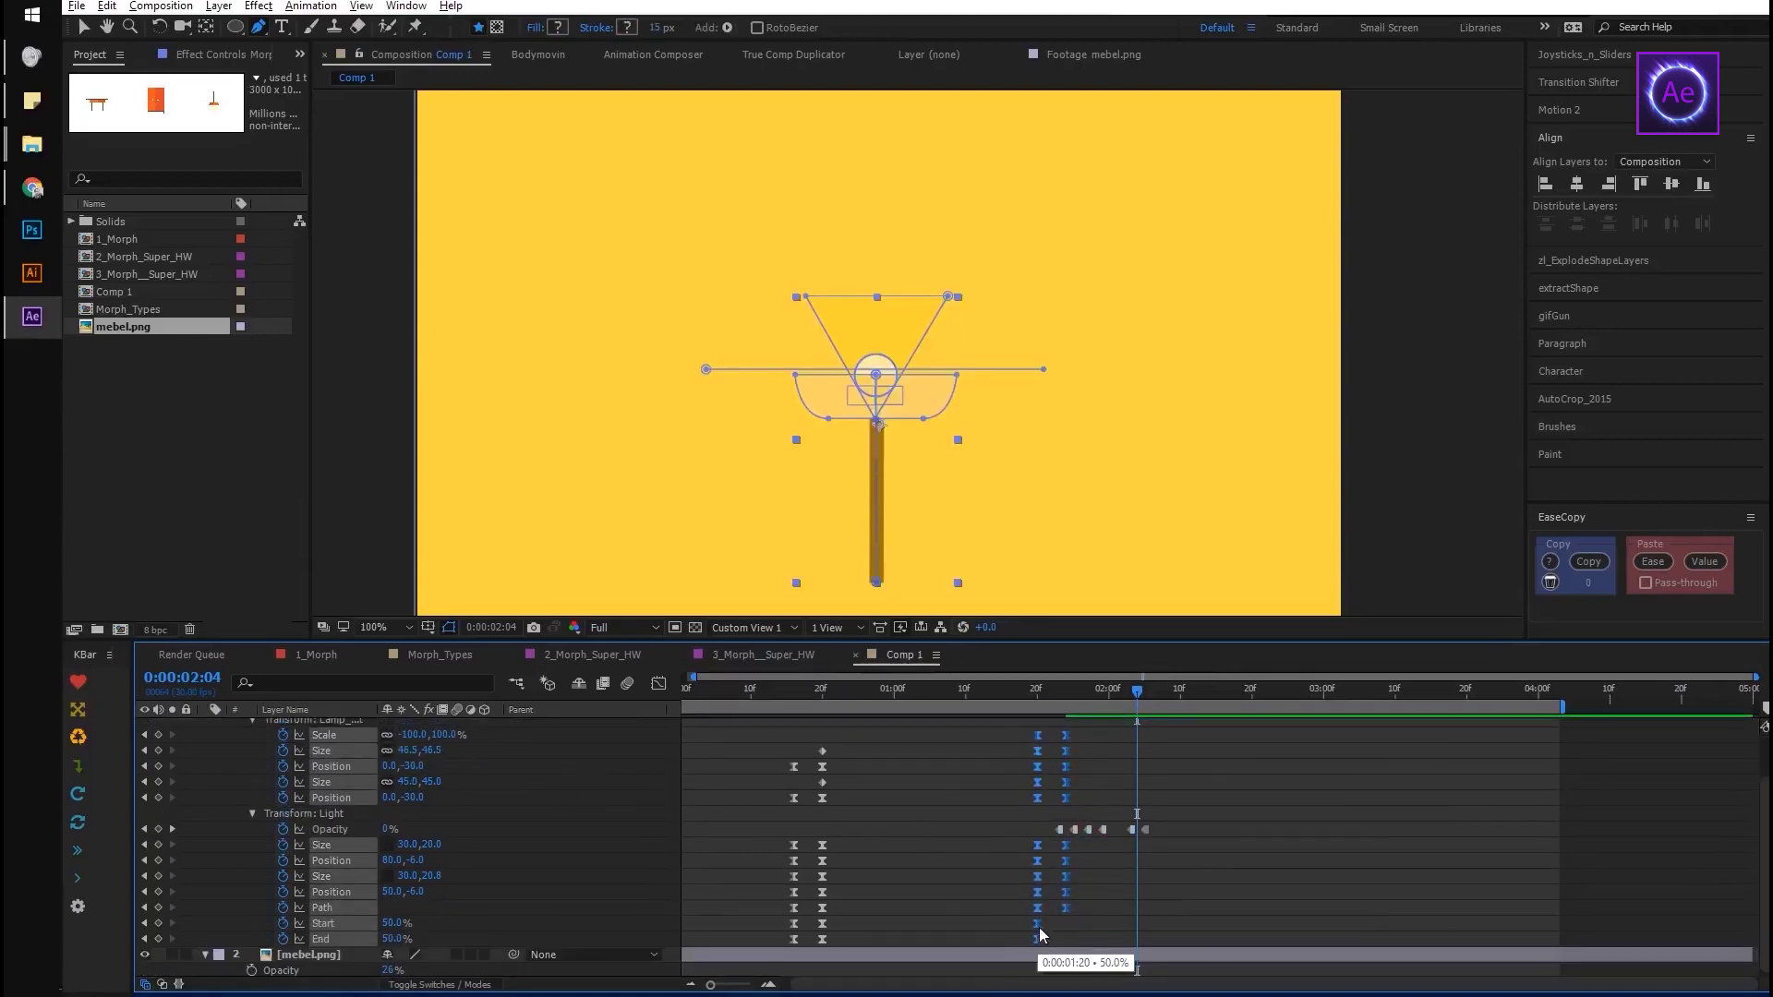
Raise the mebel.png reference to 100% opacity and move it beside the lamp
key("u")
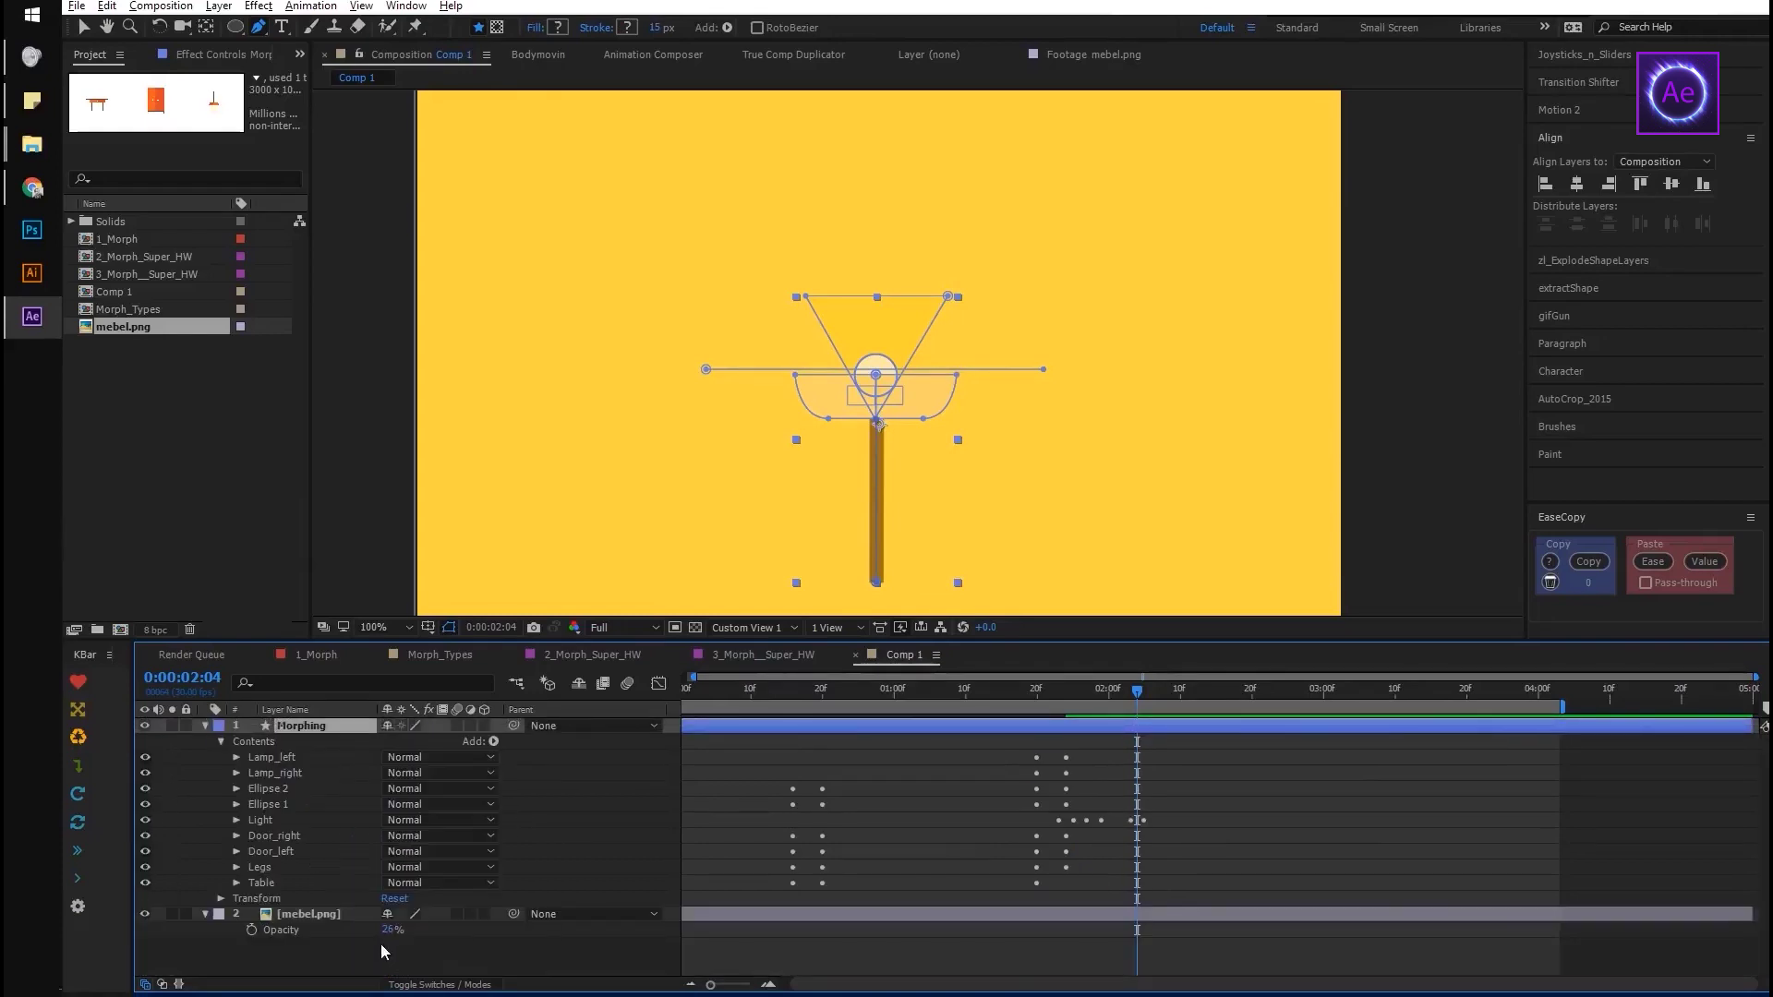
left_click_drag(391, 931, 574, 927)
key("v")
left_click_drag(677, 502, 442, 502)
Eyedrop orange for Lamp_left and red-orange for Lamp_right from the reference lamp
left_click(277, 757)
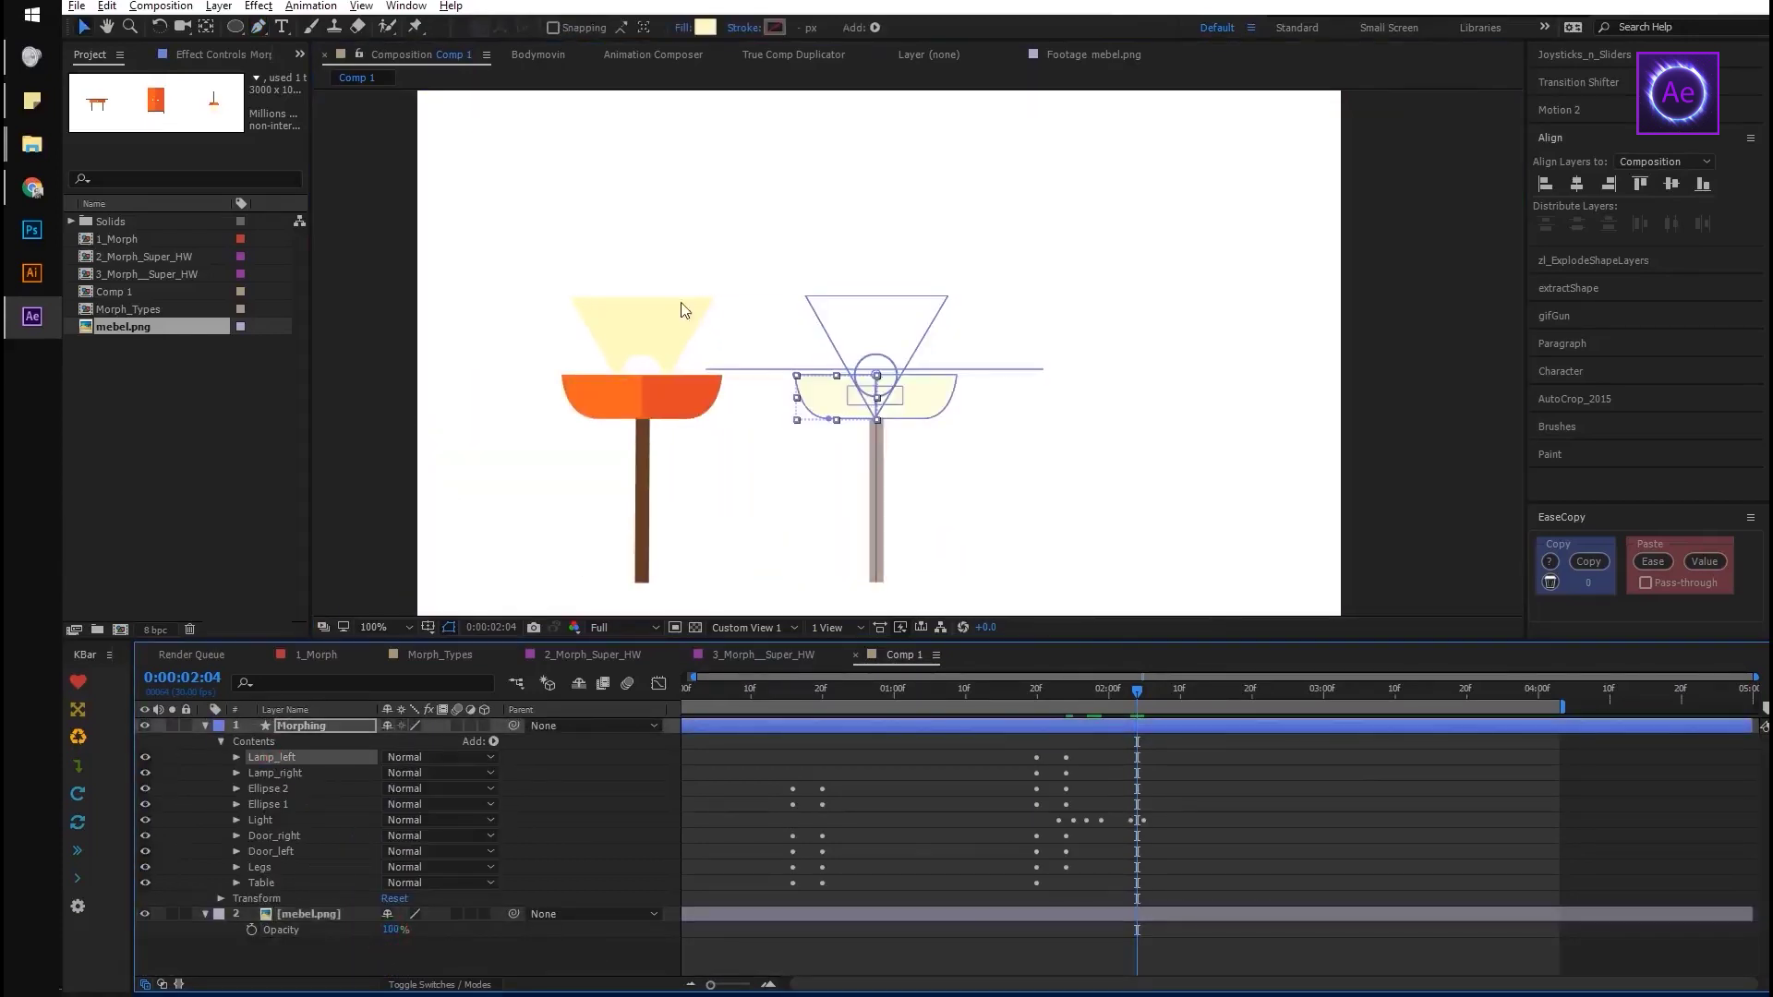
left_click(705, 28)
left_click(1058, 515)
left_click(605, 397)
left_click(1094, 424)
left_click(290, 773)
left_click(705, 28)
left_click(1058, 516)
left_click(654, 397)
left_click(1094, 424)
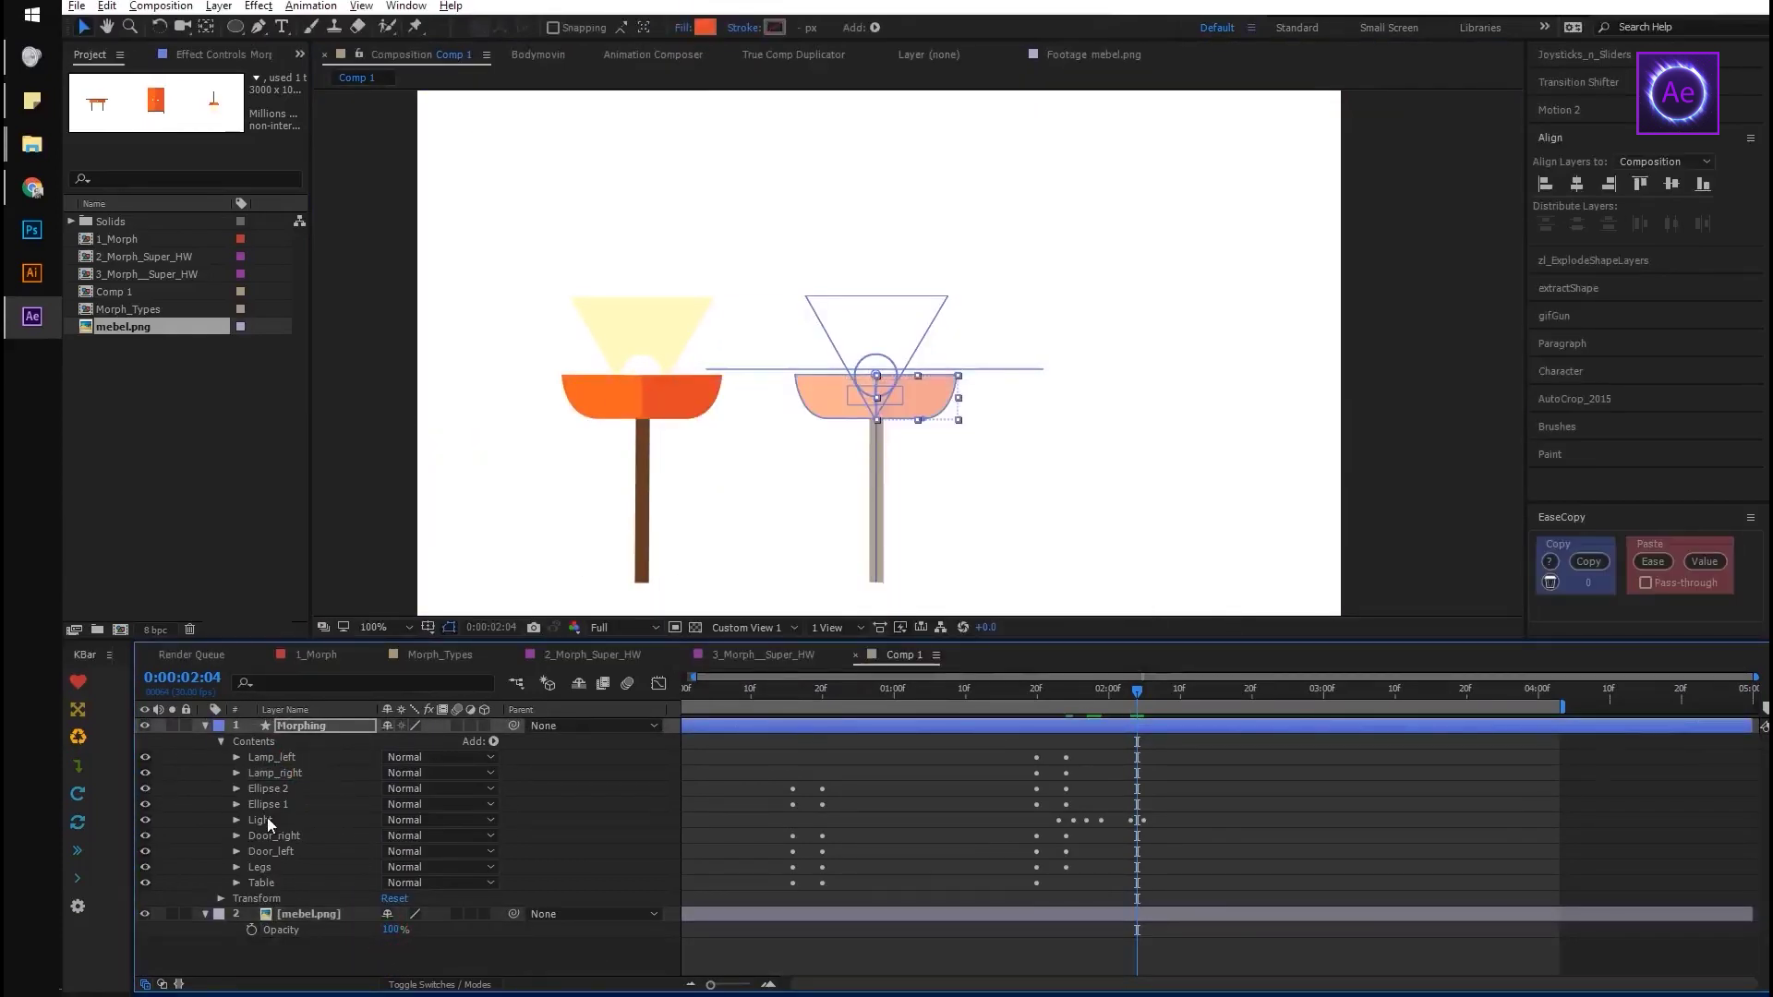
Leave the Light colour unchanged, hide the reference image, and set Morphing opacity to 100%
left_click(261, 820)
left_click(705, 27)
left_click(1060, 519)
left_click(1094, 424)
left_click_drag(1167, 692, 1256, 692)
left_click(144, 914)
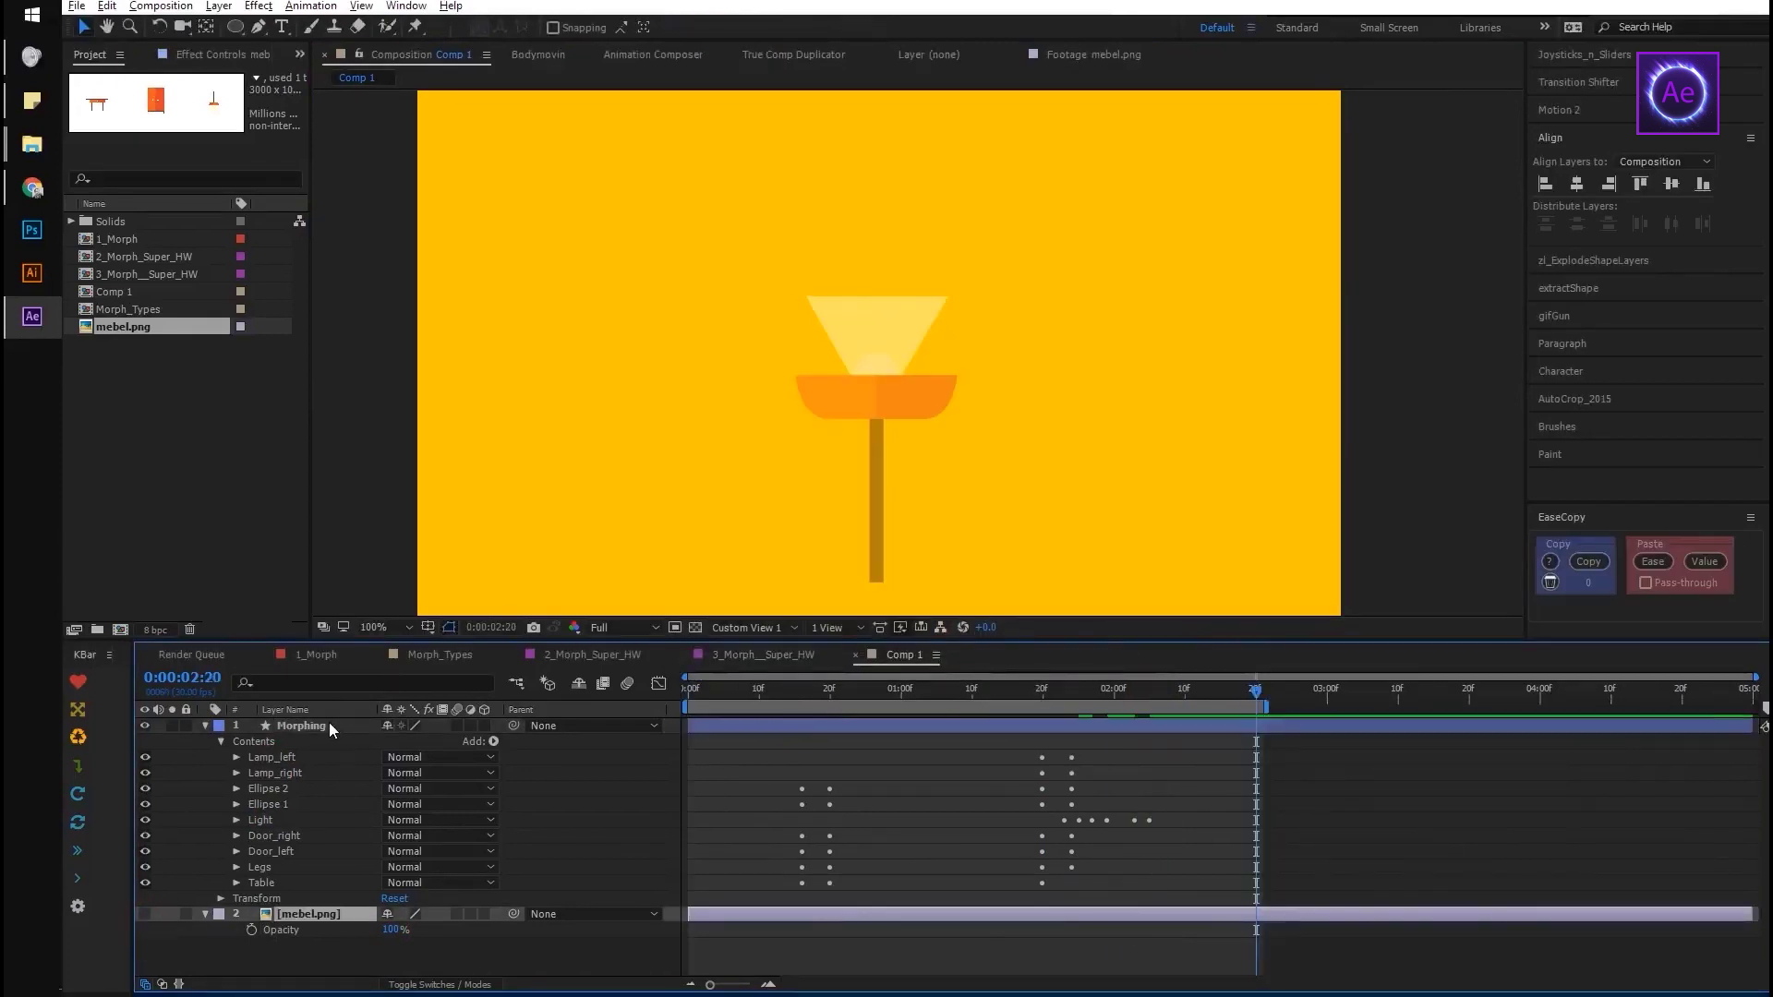
left_click(329, 726)
key("t")
left_click_drag(397, 746, 443, 746)
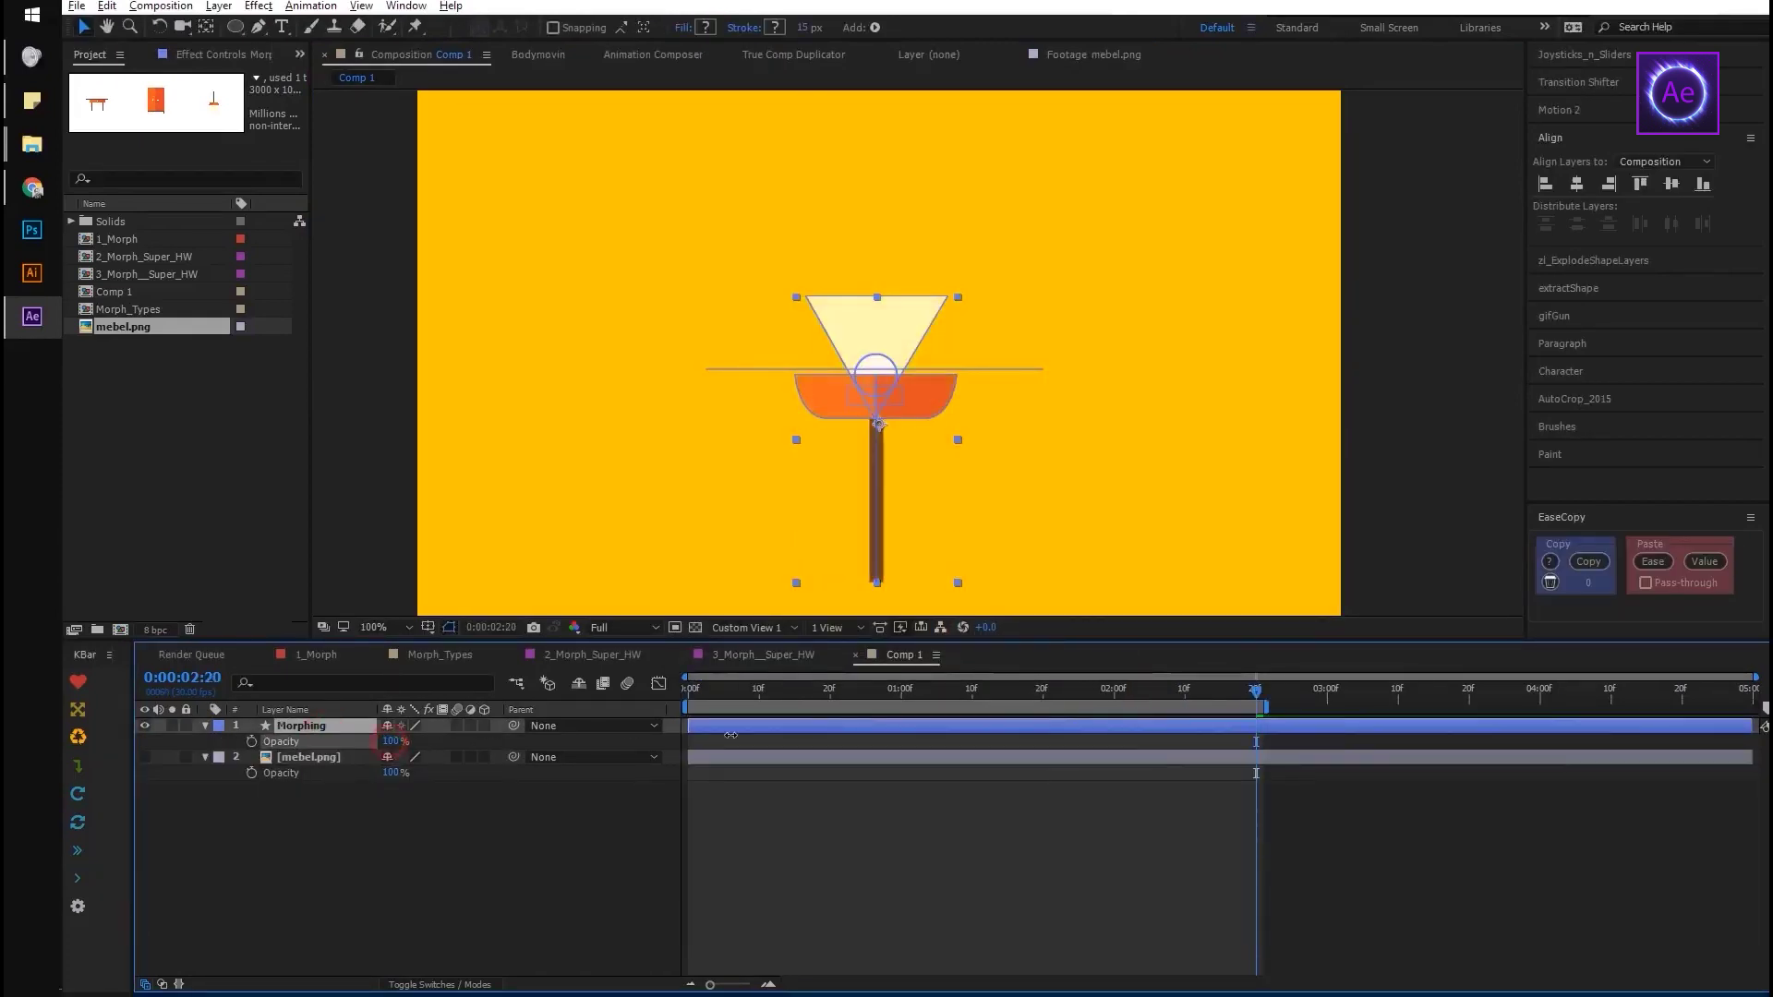
Raise the lamp higher in the viewer and preview the full morph
scroll(966, 484, "down", 2)
scroll(982, 496, "up", 2)
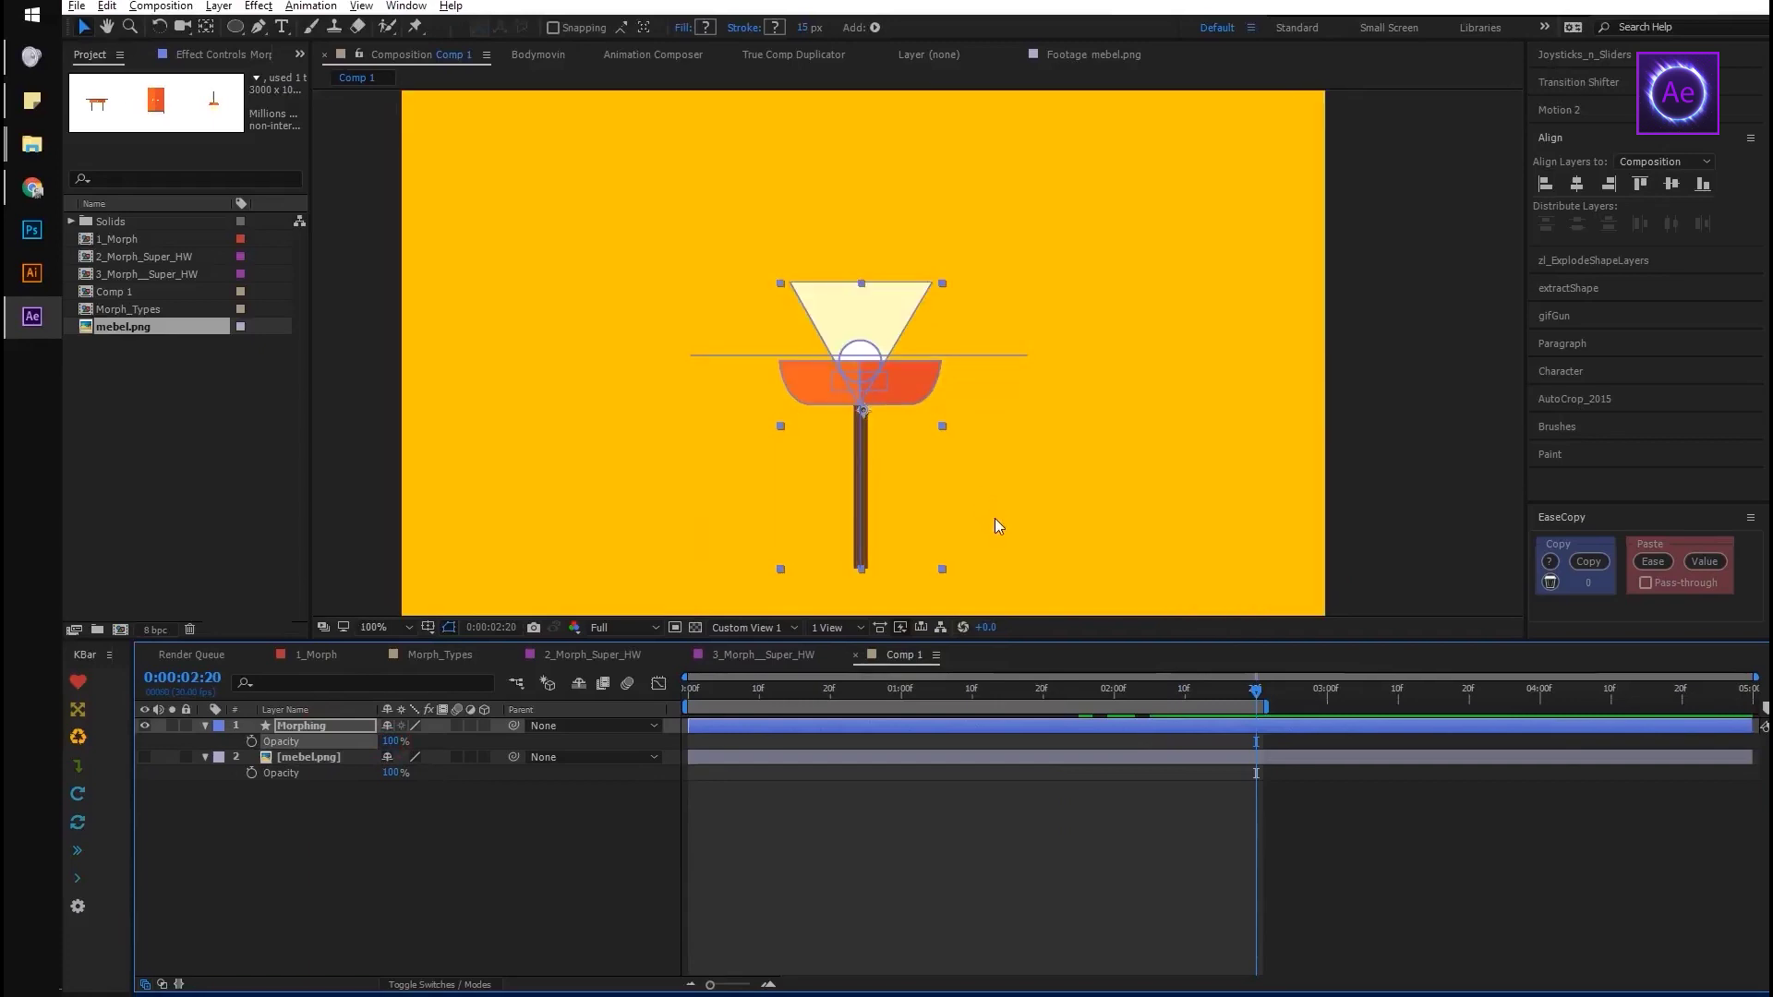
left_click_drag(994, 518, 988, 447)
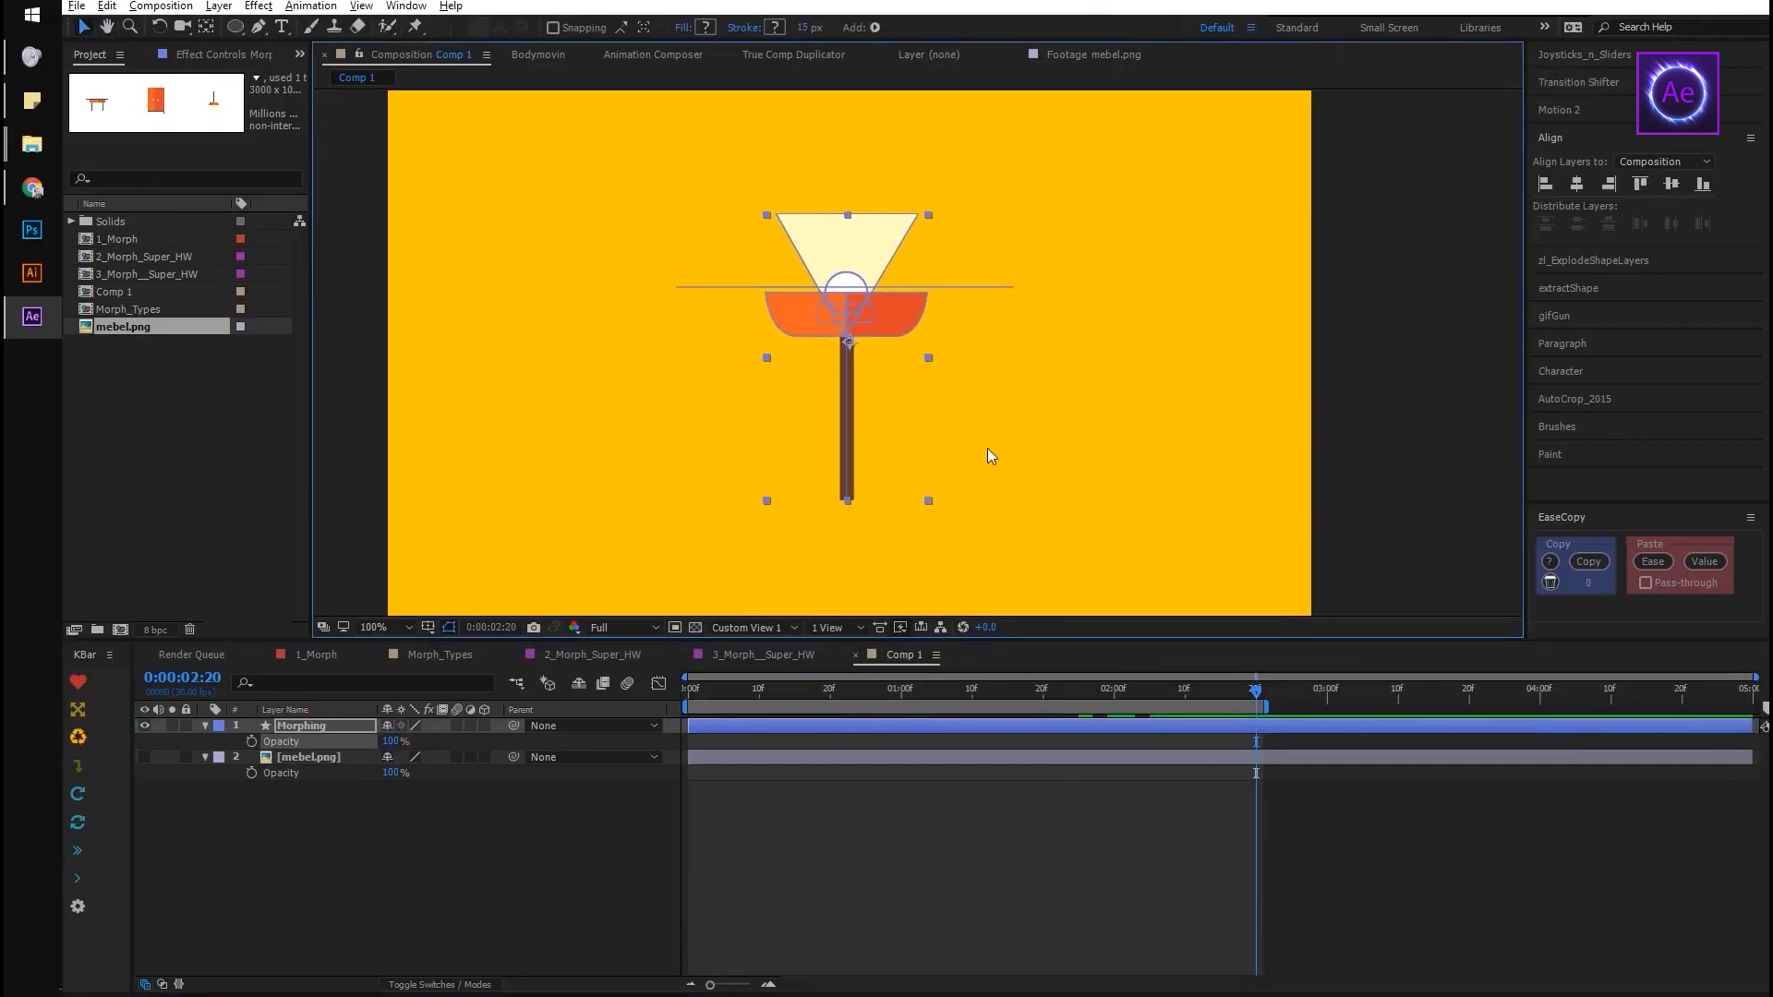
key("space")
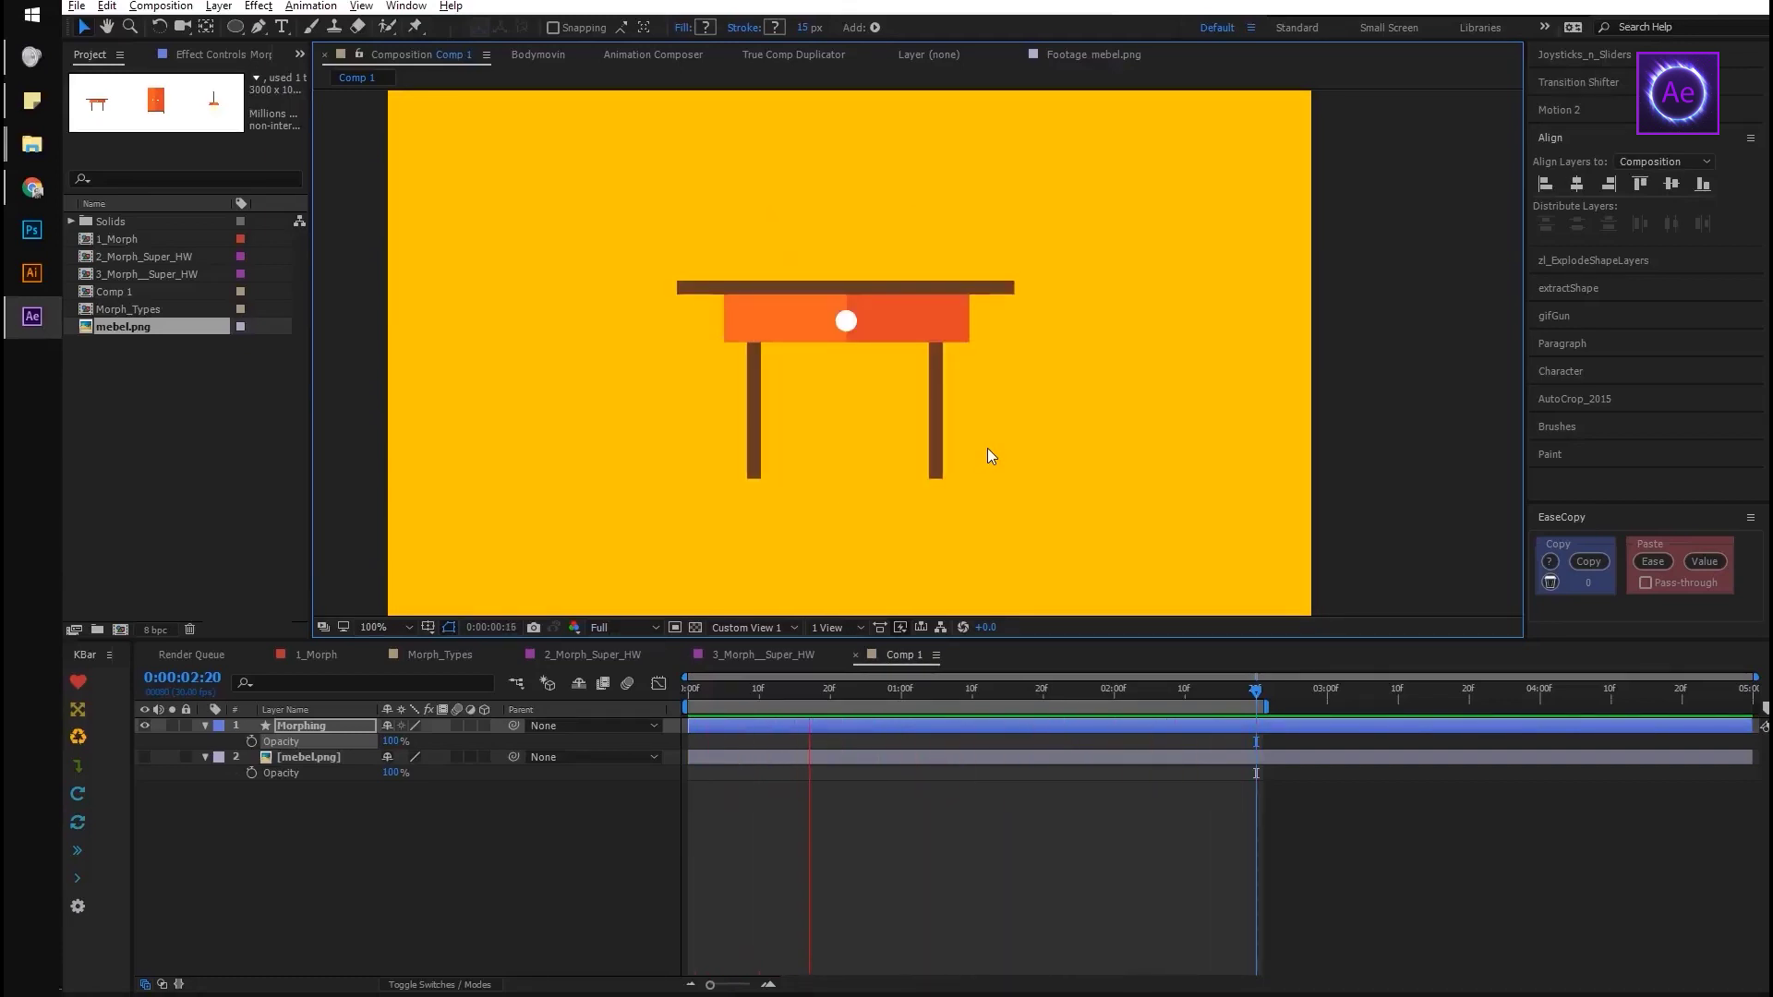
Keyframe the Morphing layer's Scale: 100% at 20f, 125% vertical on the table, 66% at 18f
left_click(815, 694)
key("s")
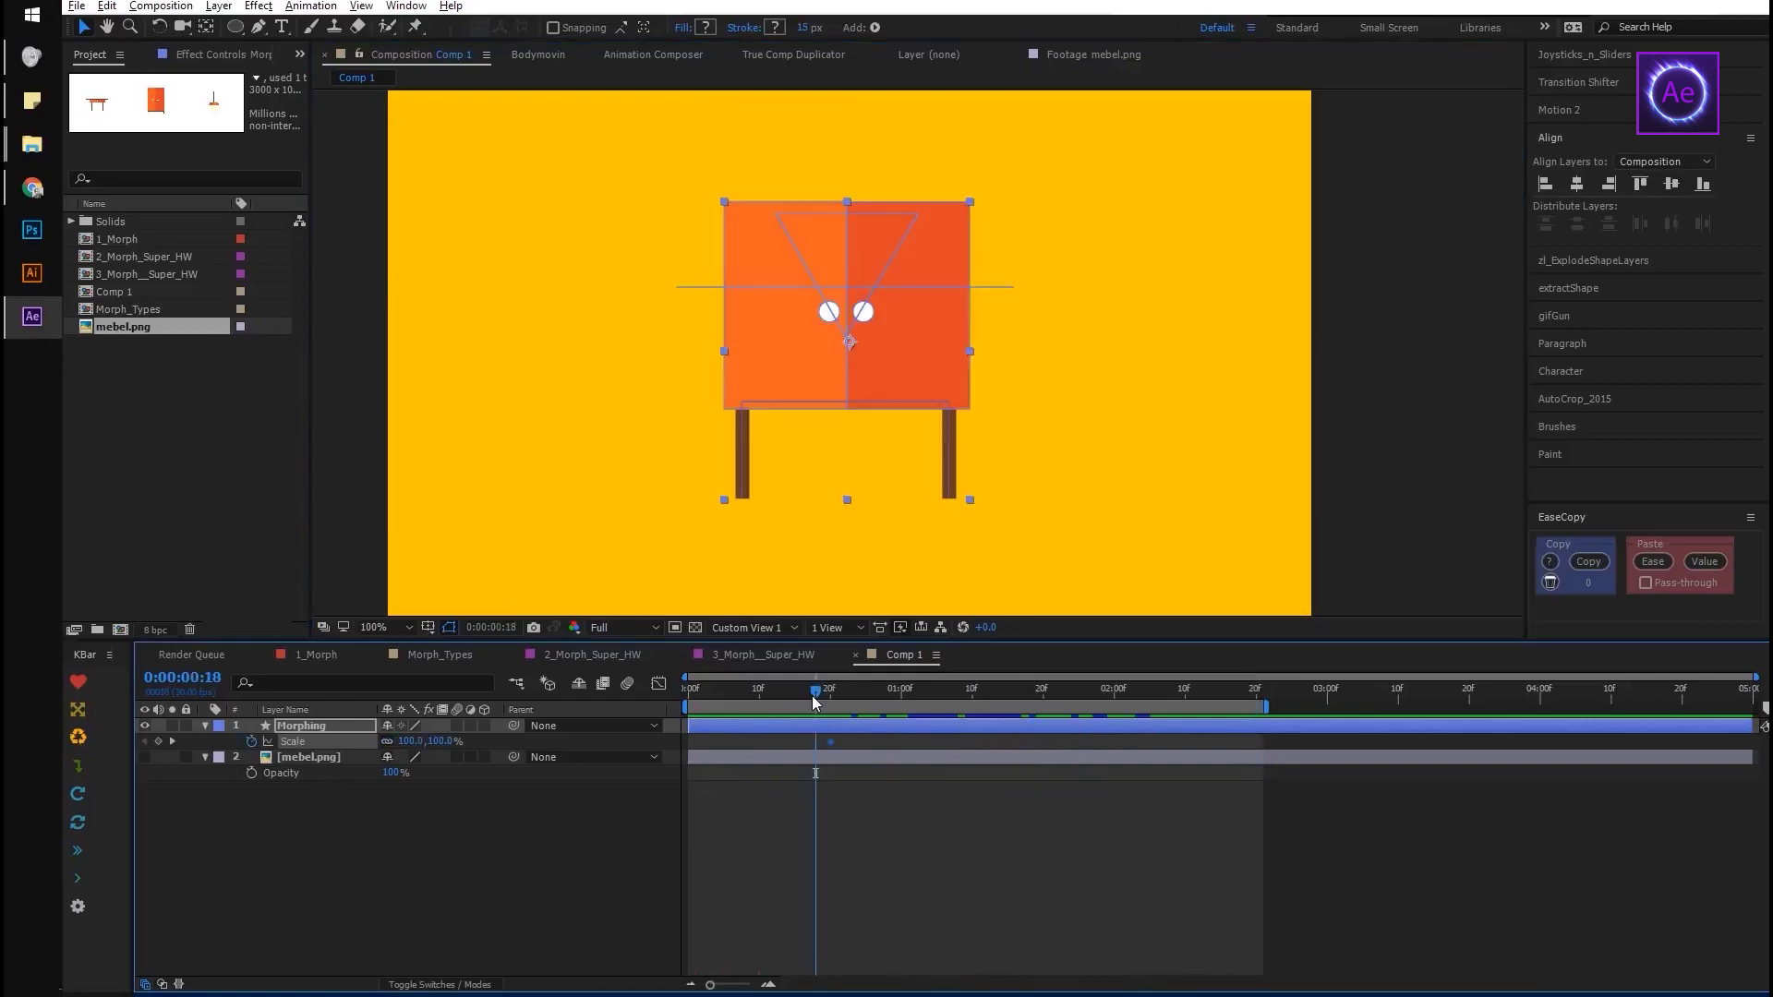
left_click_drag(815, 702, 831, 694)
key("y")
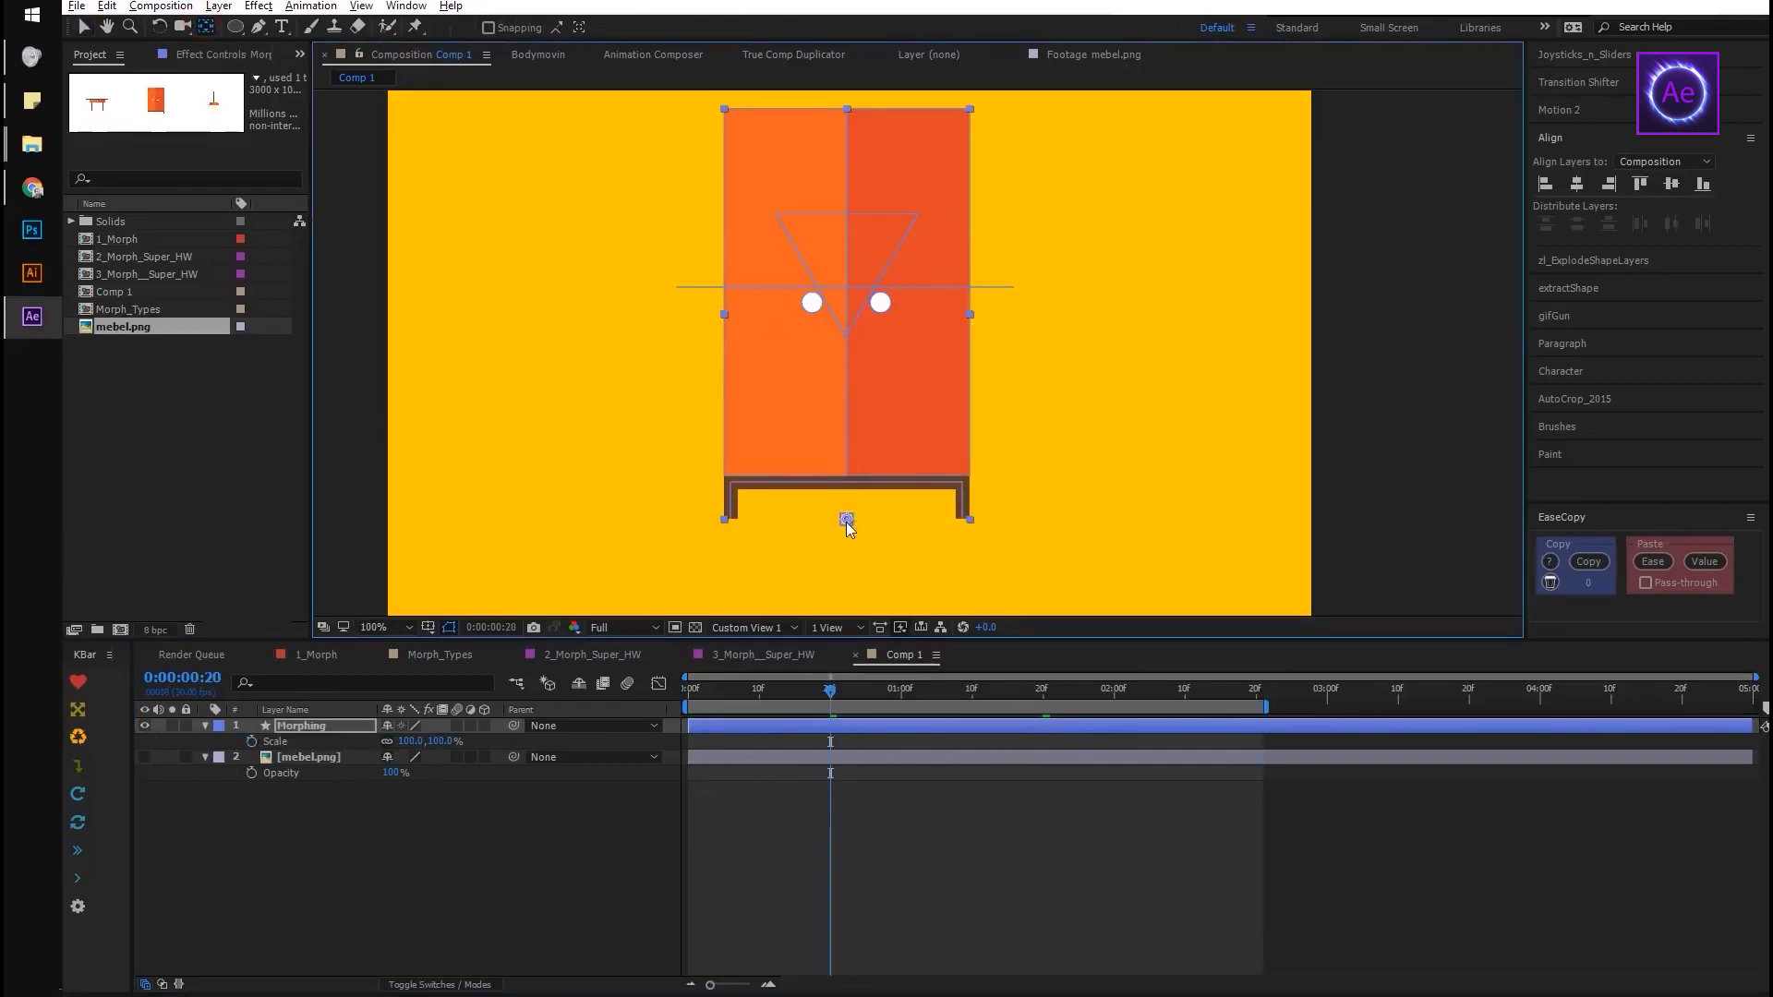
left_click(251, 741)
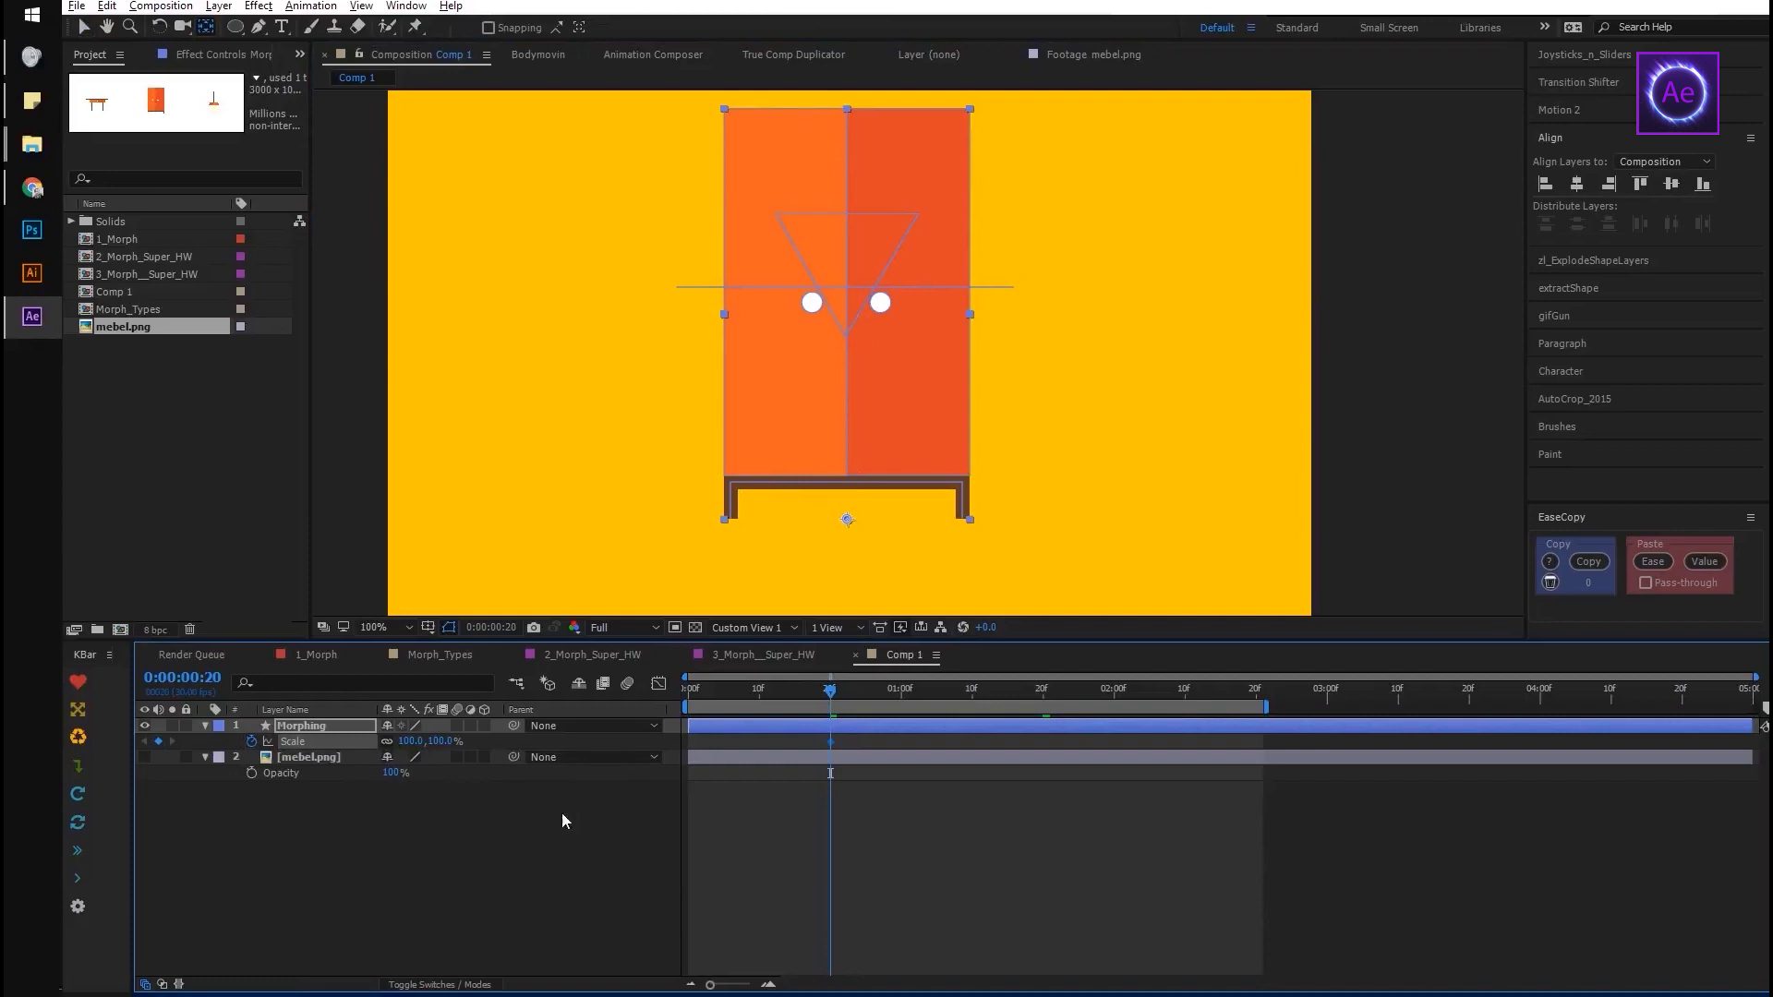
mouse_move(774, 695)
left_mouse_down()
mouse_move(744, 695)
mouse_move(781, 695)
left_mouse_up()
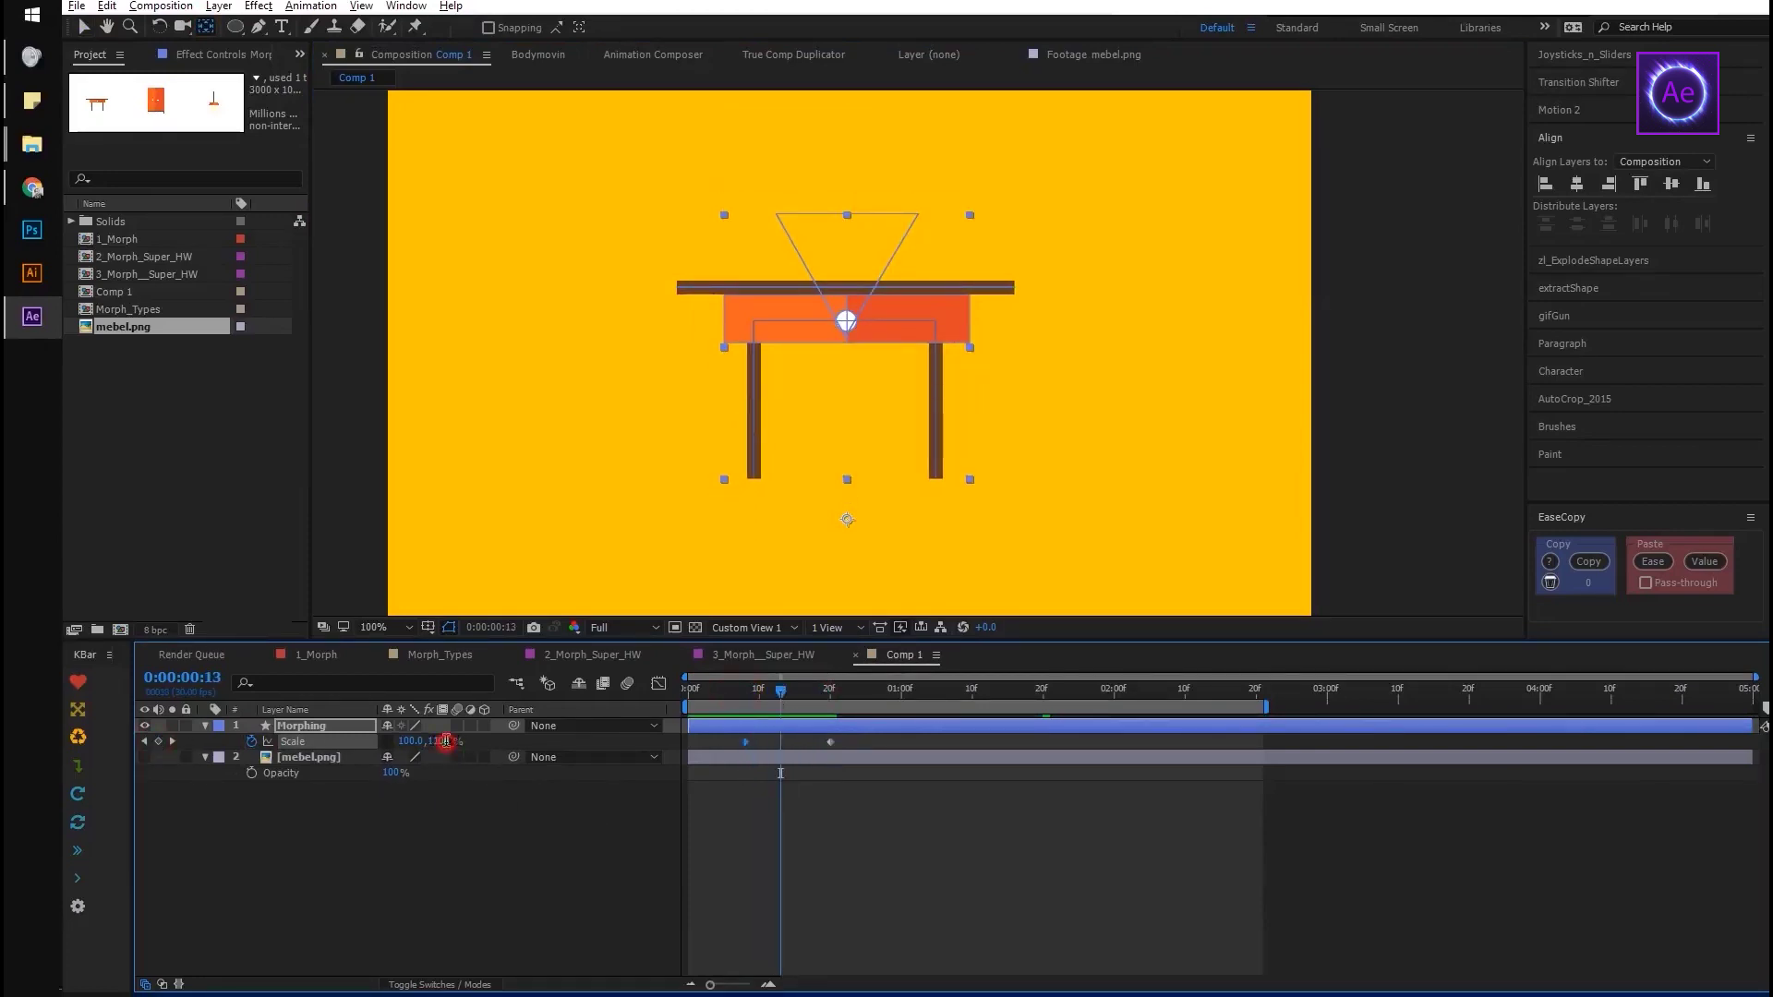
type("125")
key("Return")
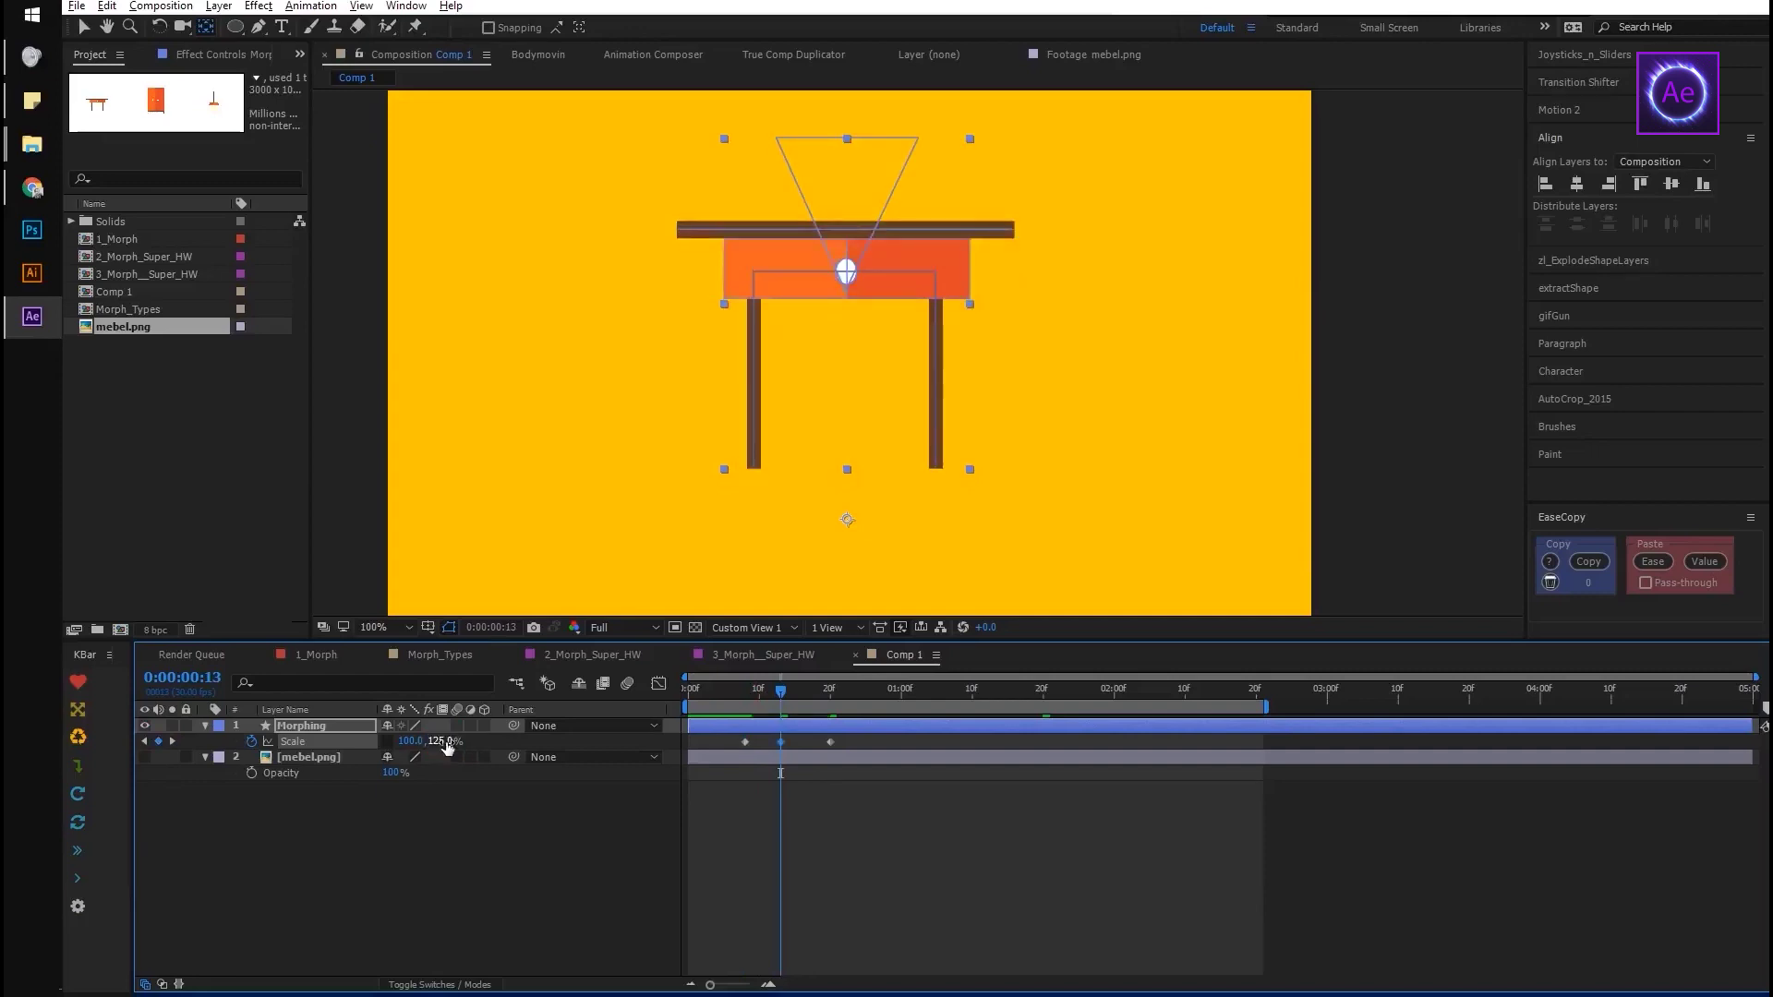
left_click_drag(778, 696, 817, 698)
left_click(436, 742)
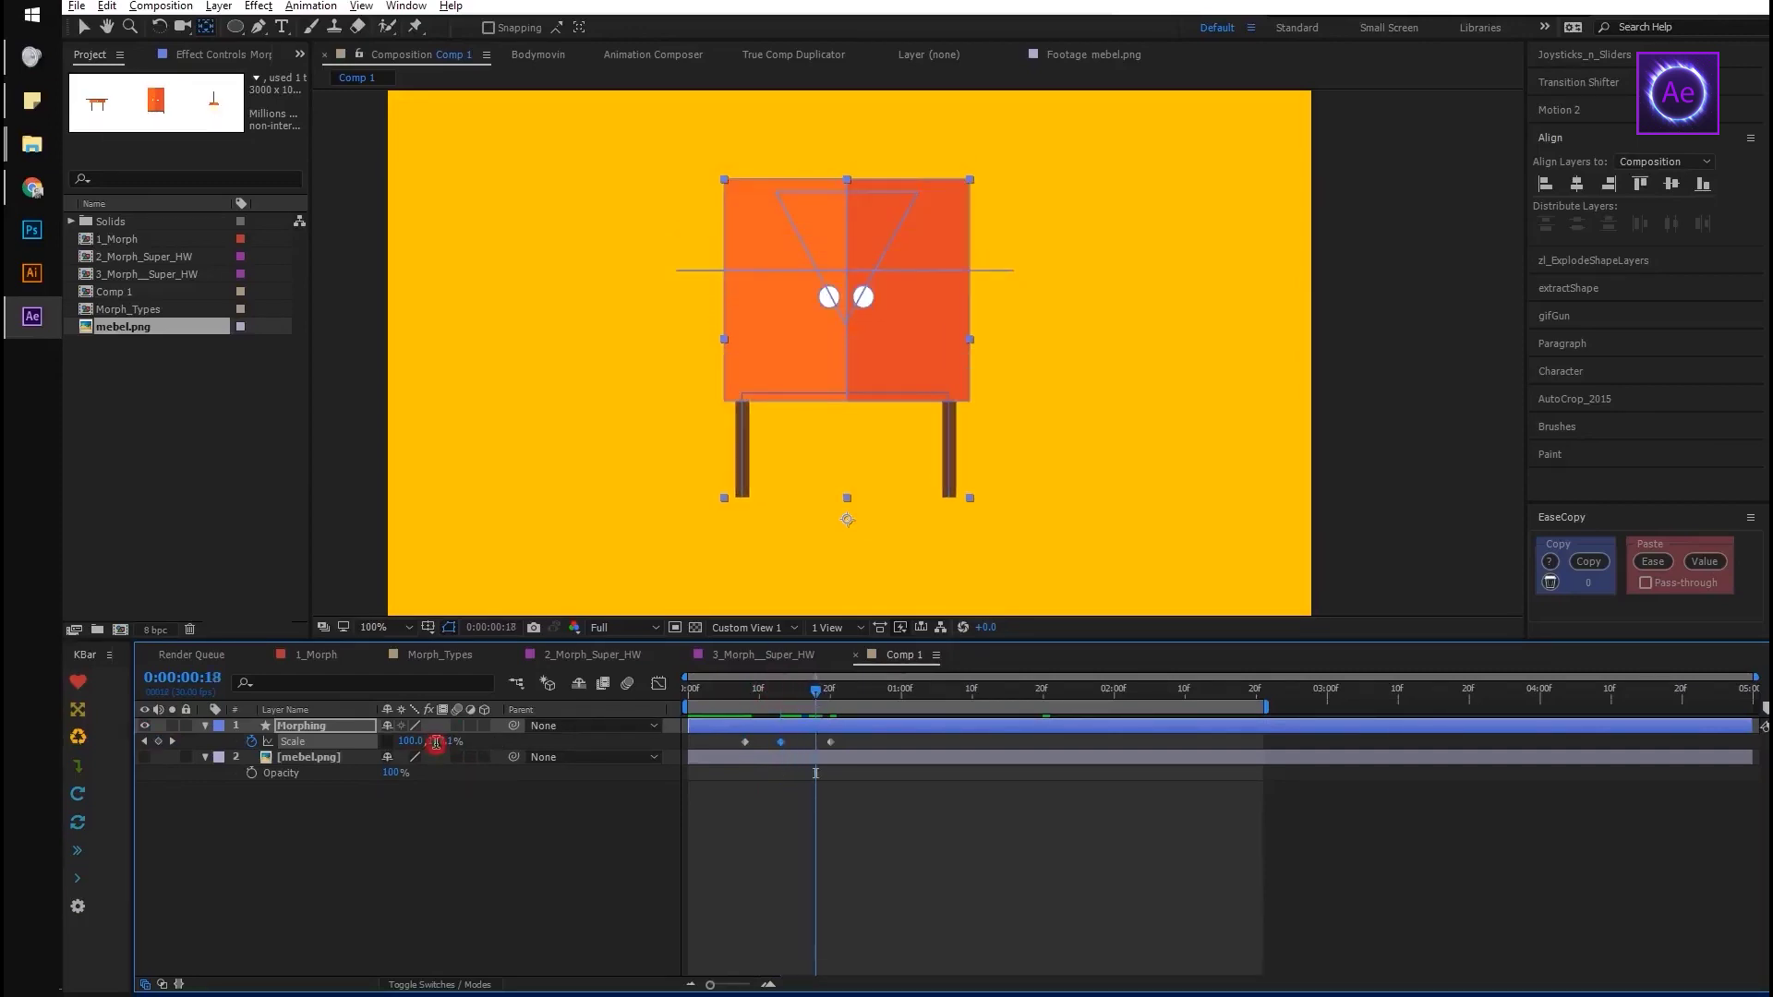
key("Return")
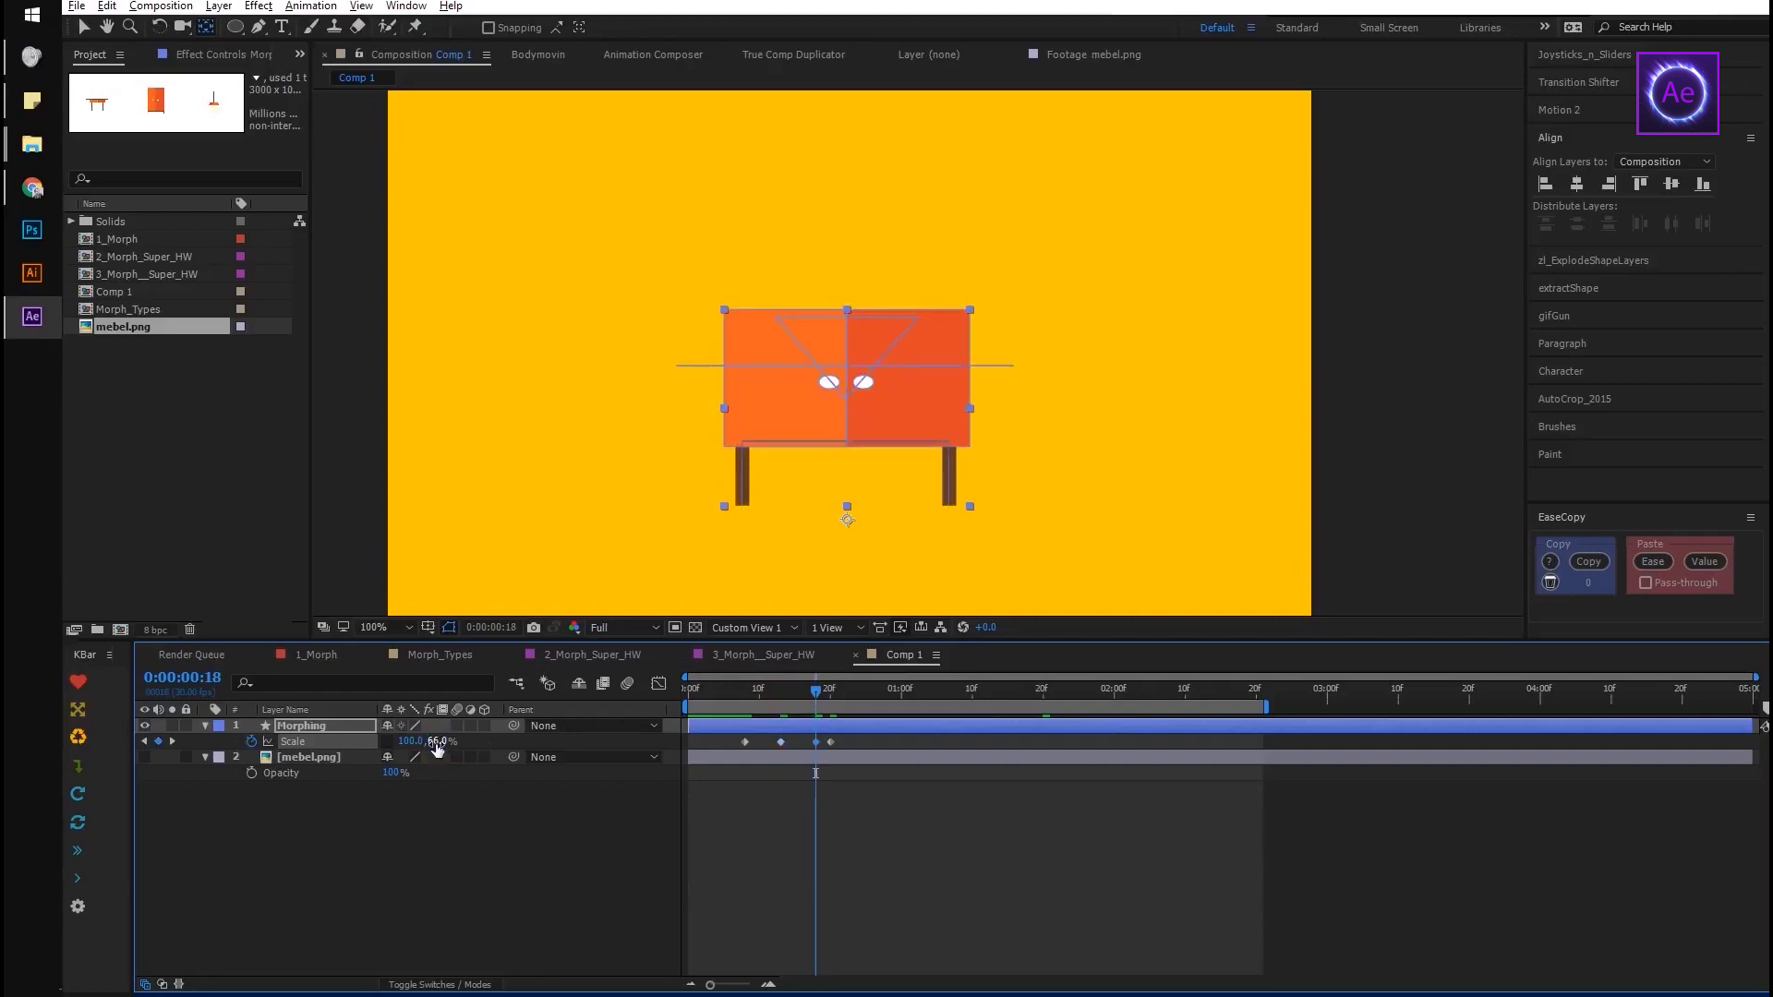
Show only the Scale keyframes' speed curve in the Graph Editor, fitted to view
left_click_drag(857, 740, 734, 766)
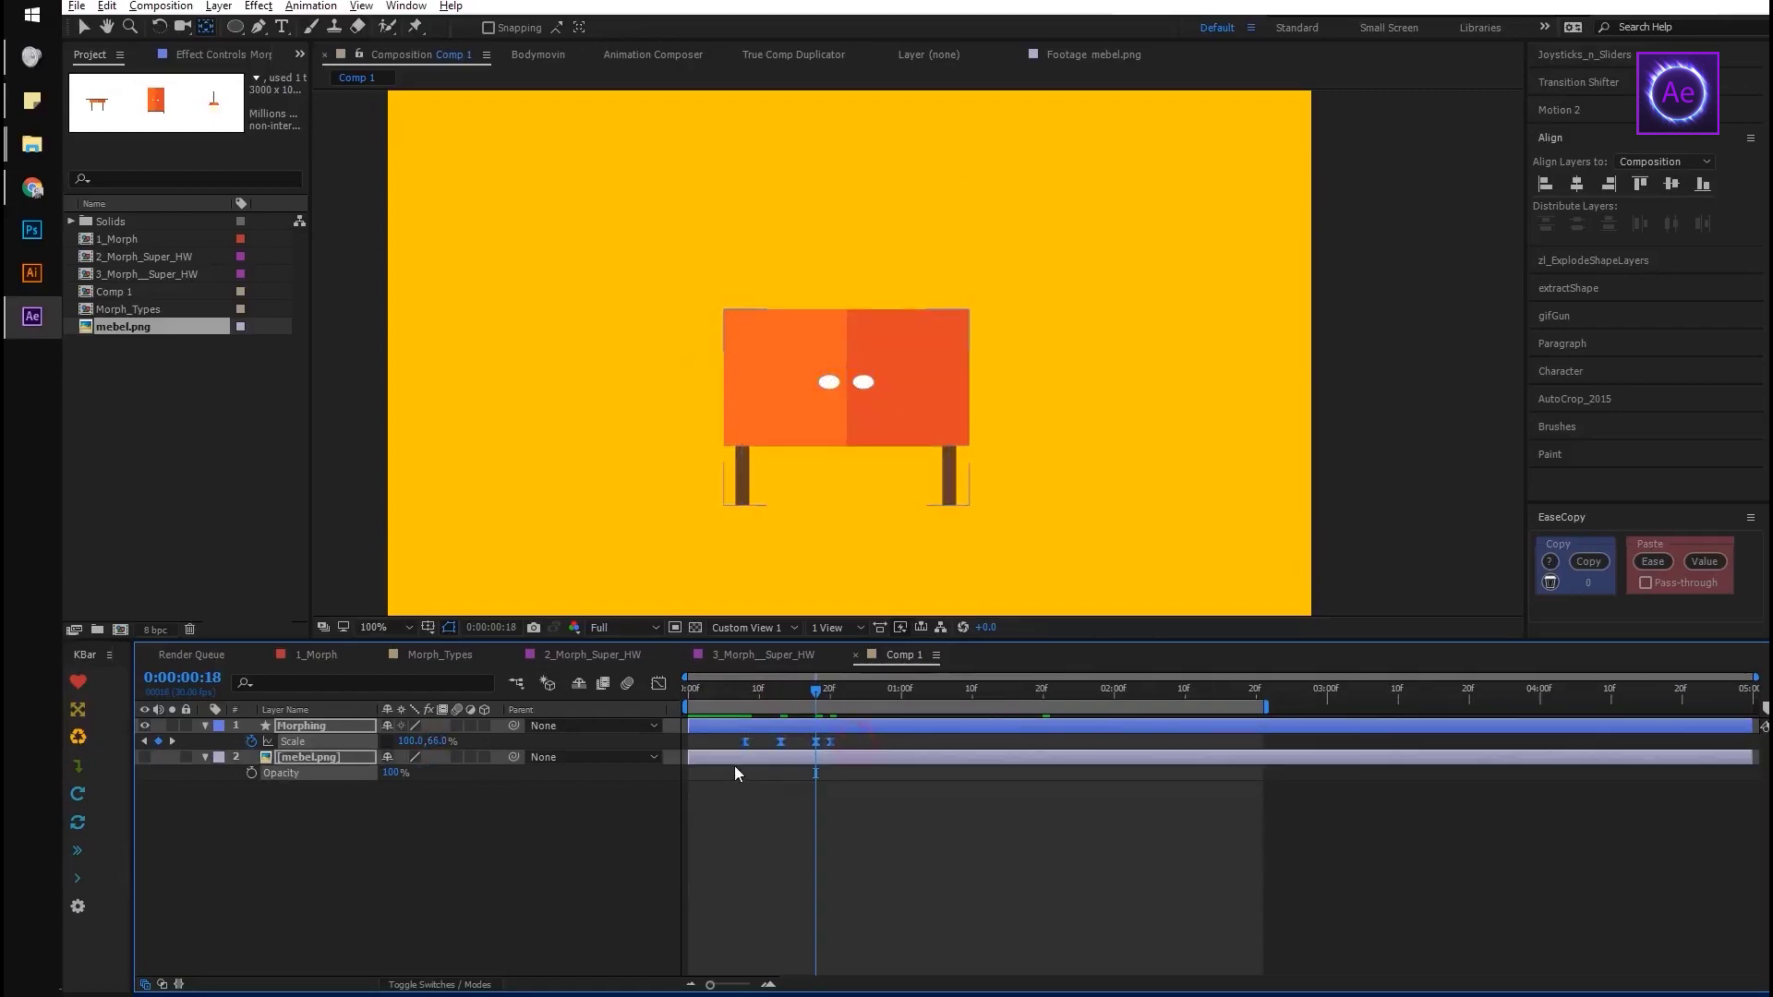
left_click(658, 683)
left_click(816, 825)
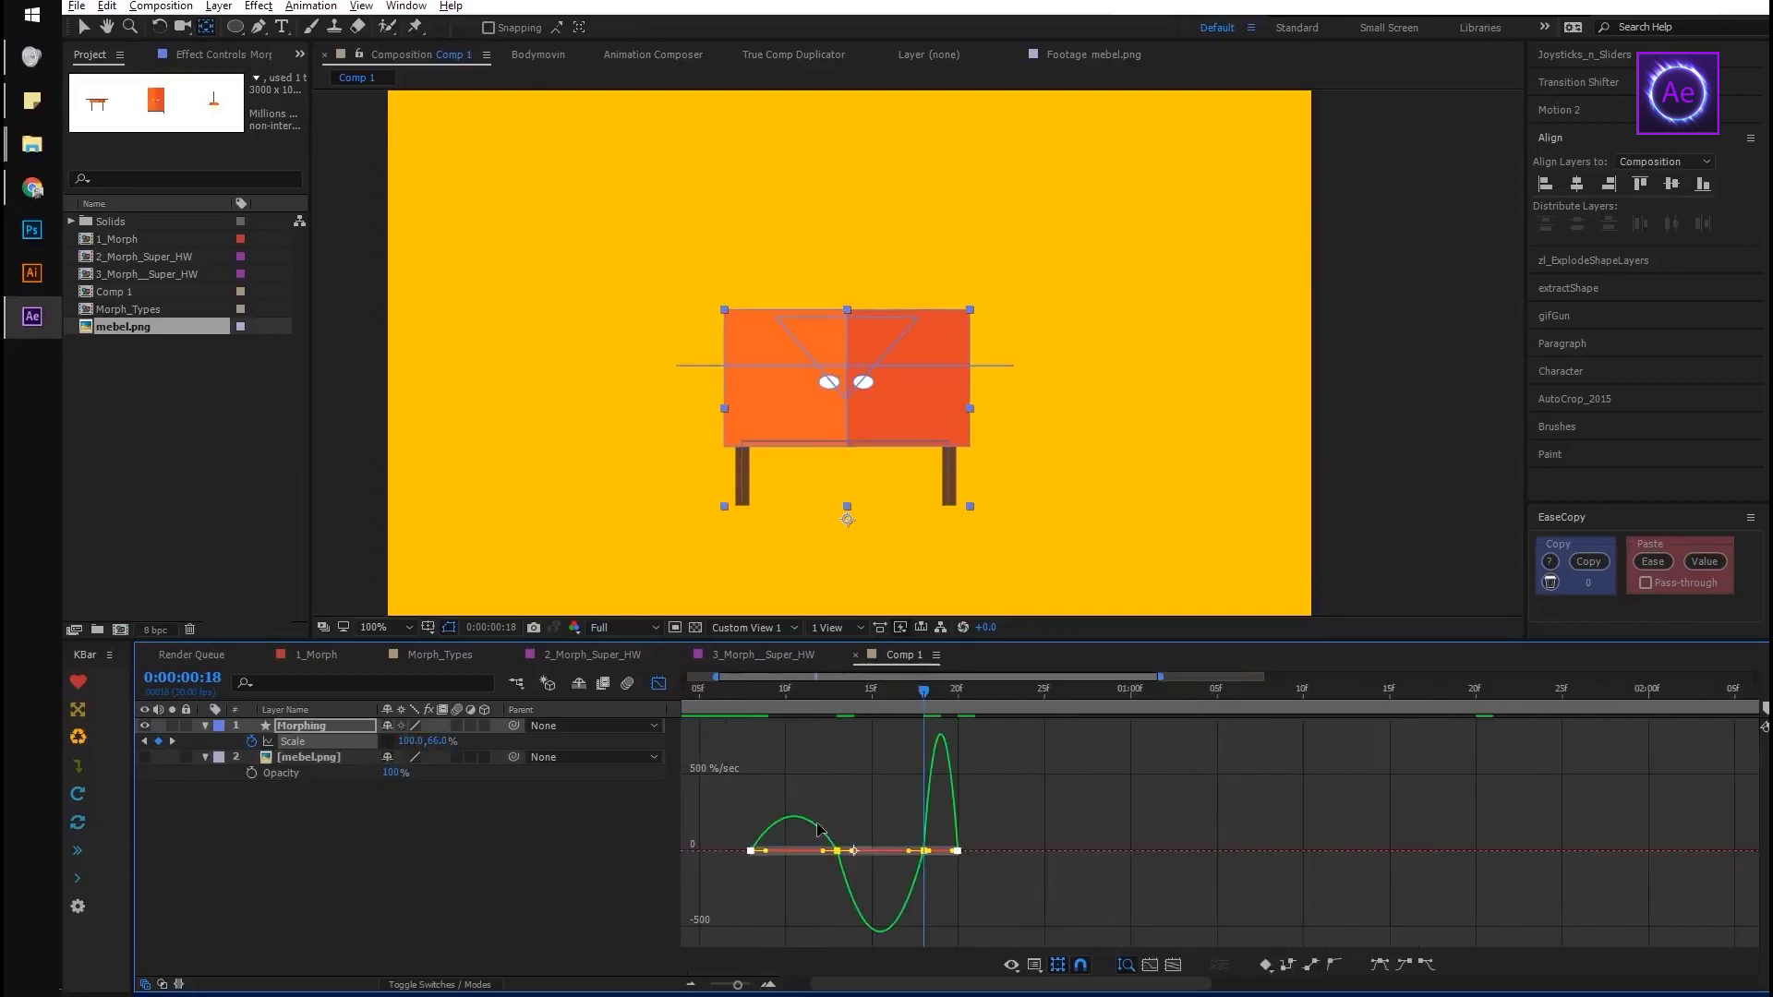
scroll(818, 827, "up", 4)
left_click_drag(902, 985, 878, 985)
left_click(994, 801)
Give the 13f keyframe a sharp early speed peak and lengthen the 13f and 18f outgoing eases
left_click(991, 850)
left_click_drag(953, 850, 872, 851)
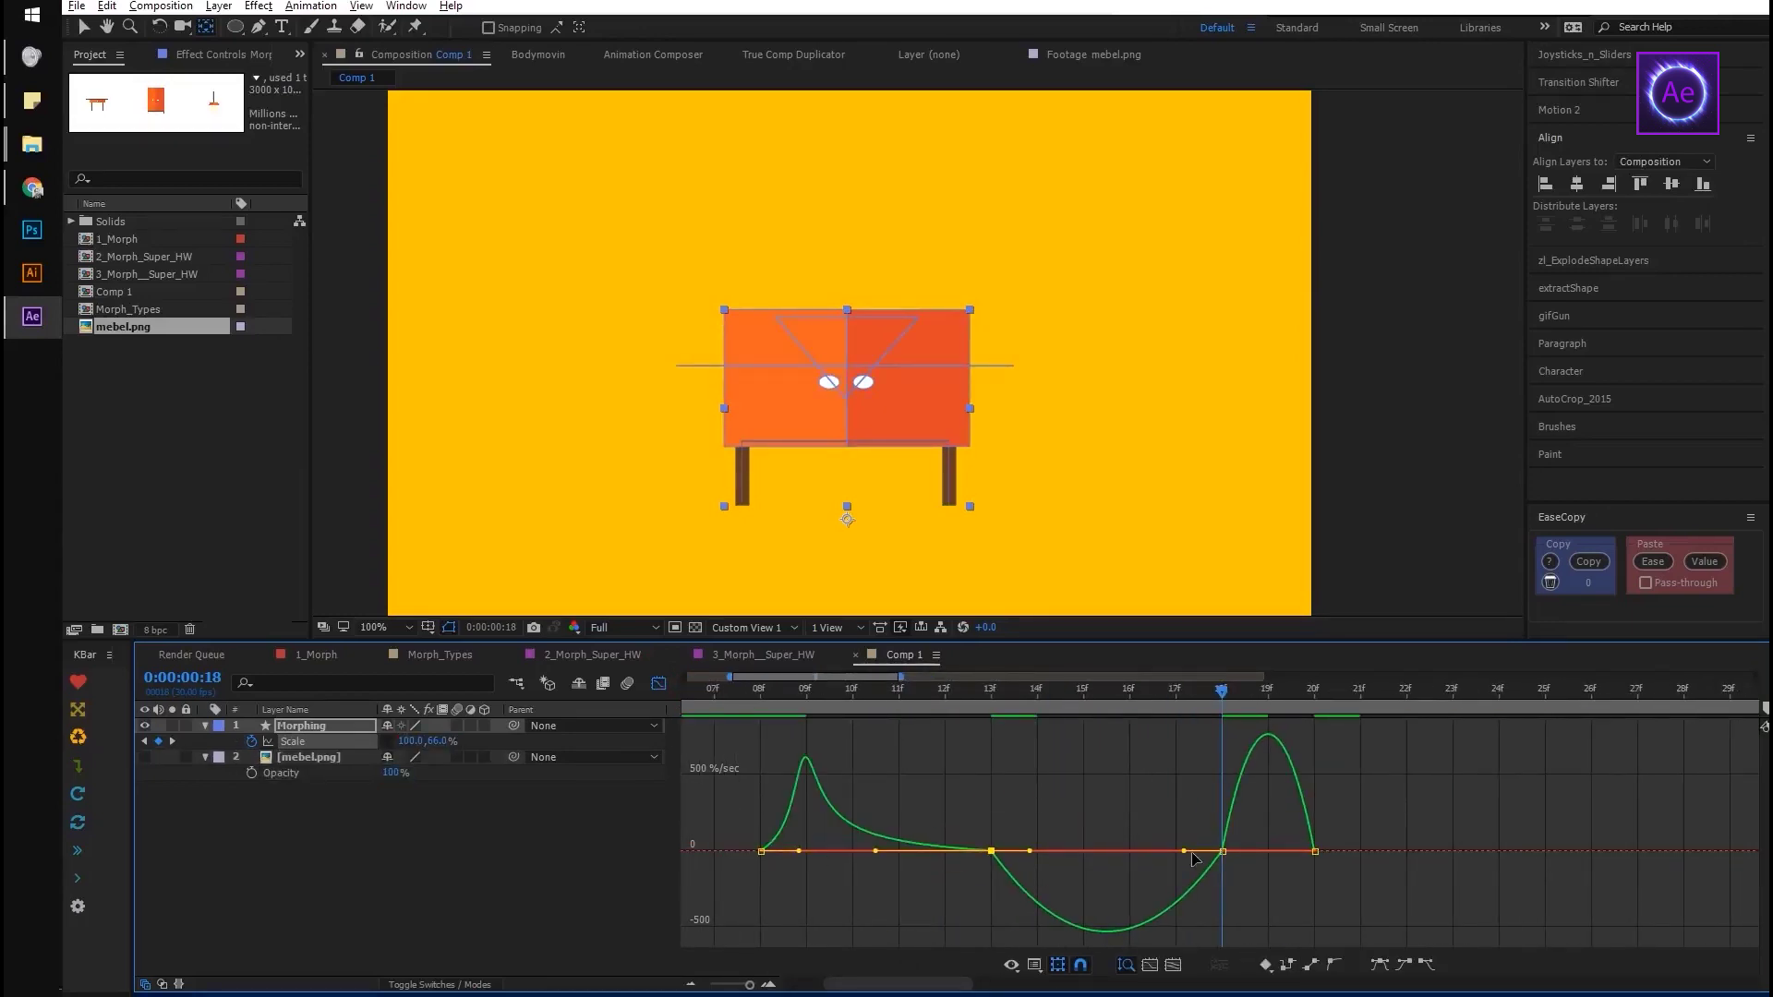
left_click_drag(1028, 850, 1107, 850)
left_click(1222, 803)
left_click_drag(1238, 803, 1303, 792)
left_click(1314, 832)
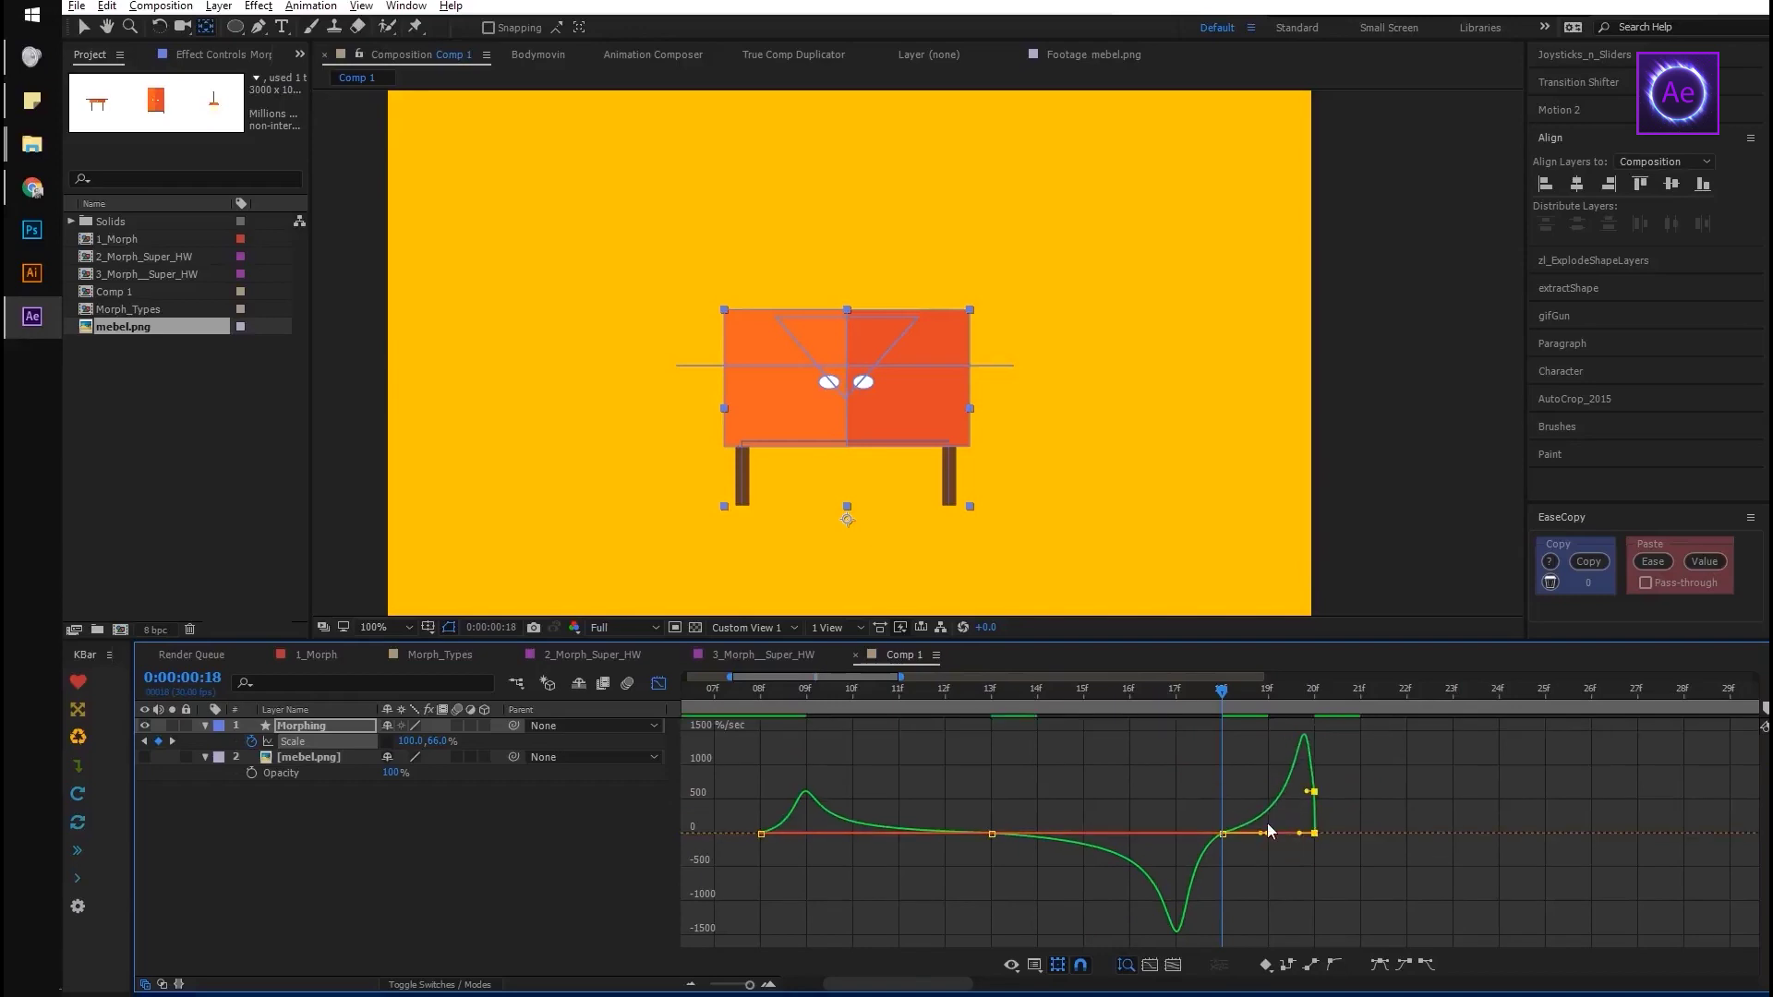
key("minus")
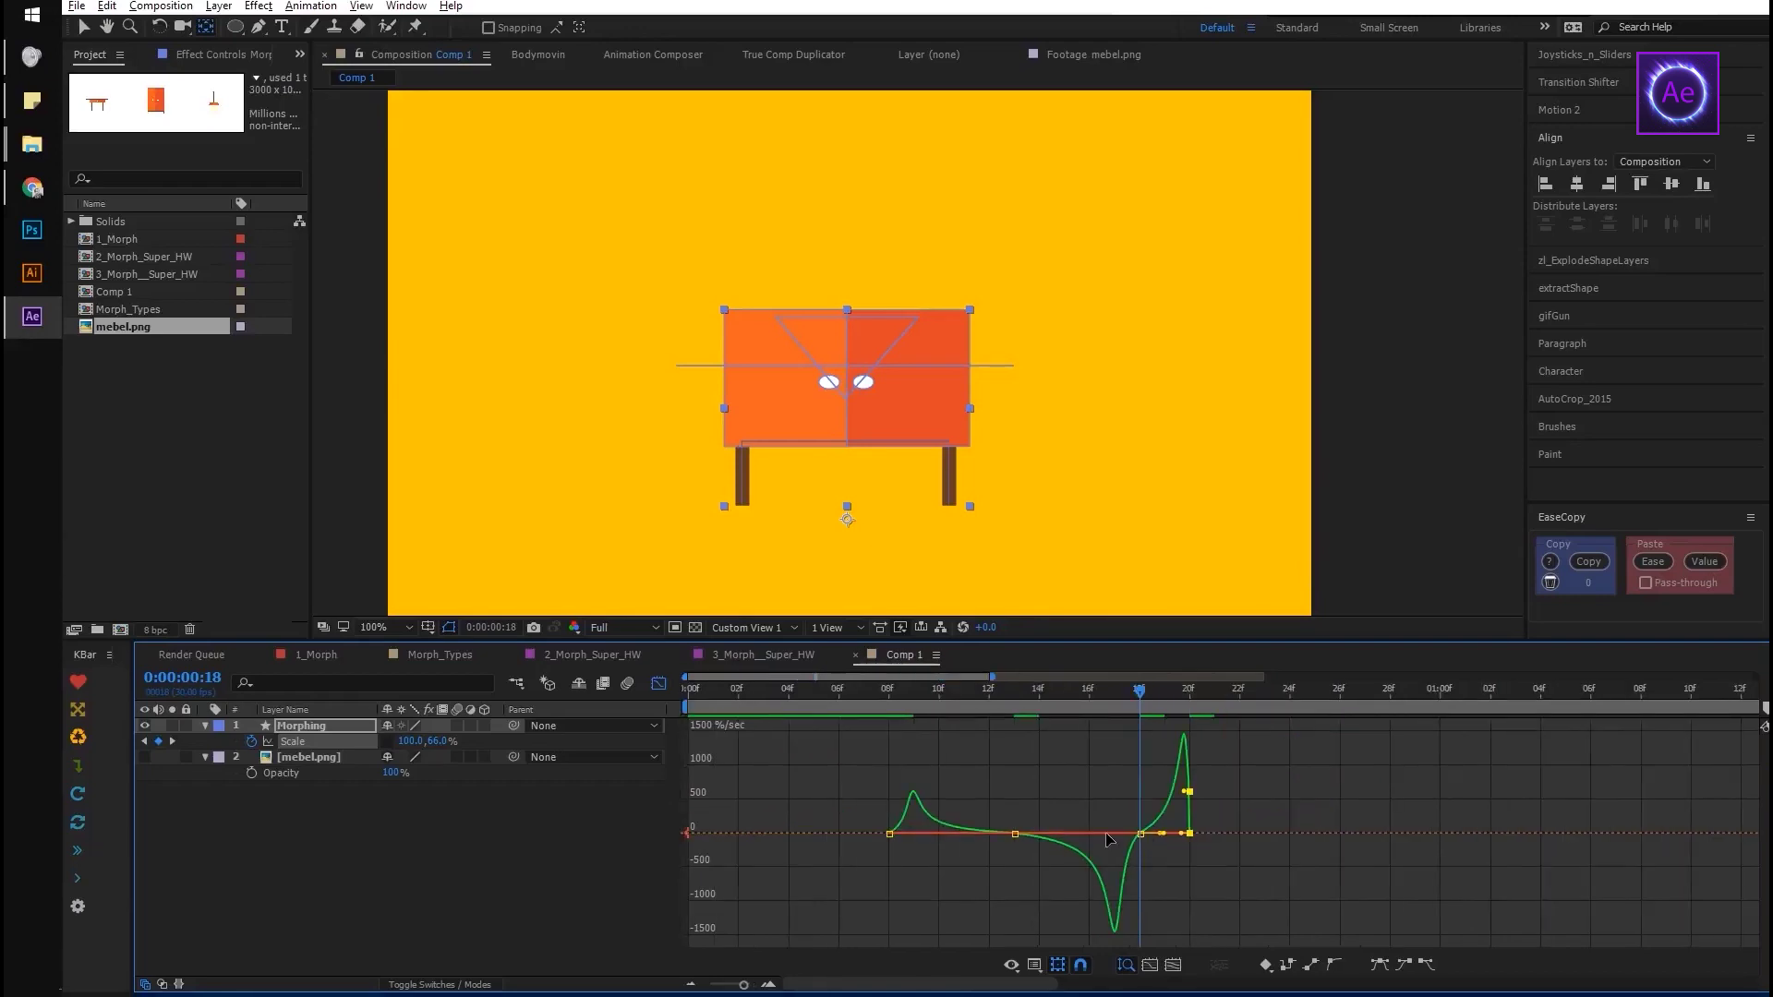
Paste the bounce expression (amp .06, freq 2, decay 7) onto Scale and preview the morph
left_click(658, 684)
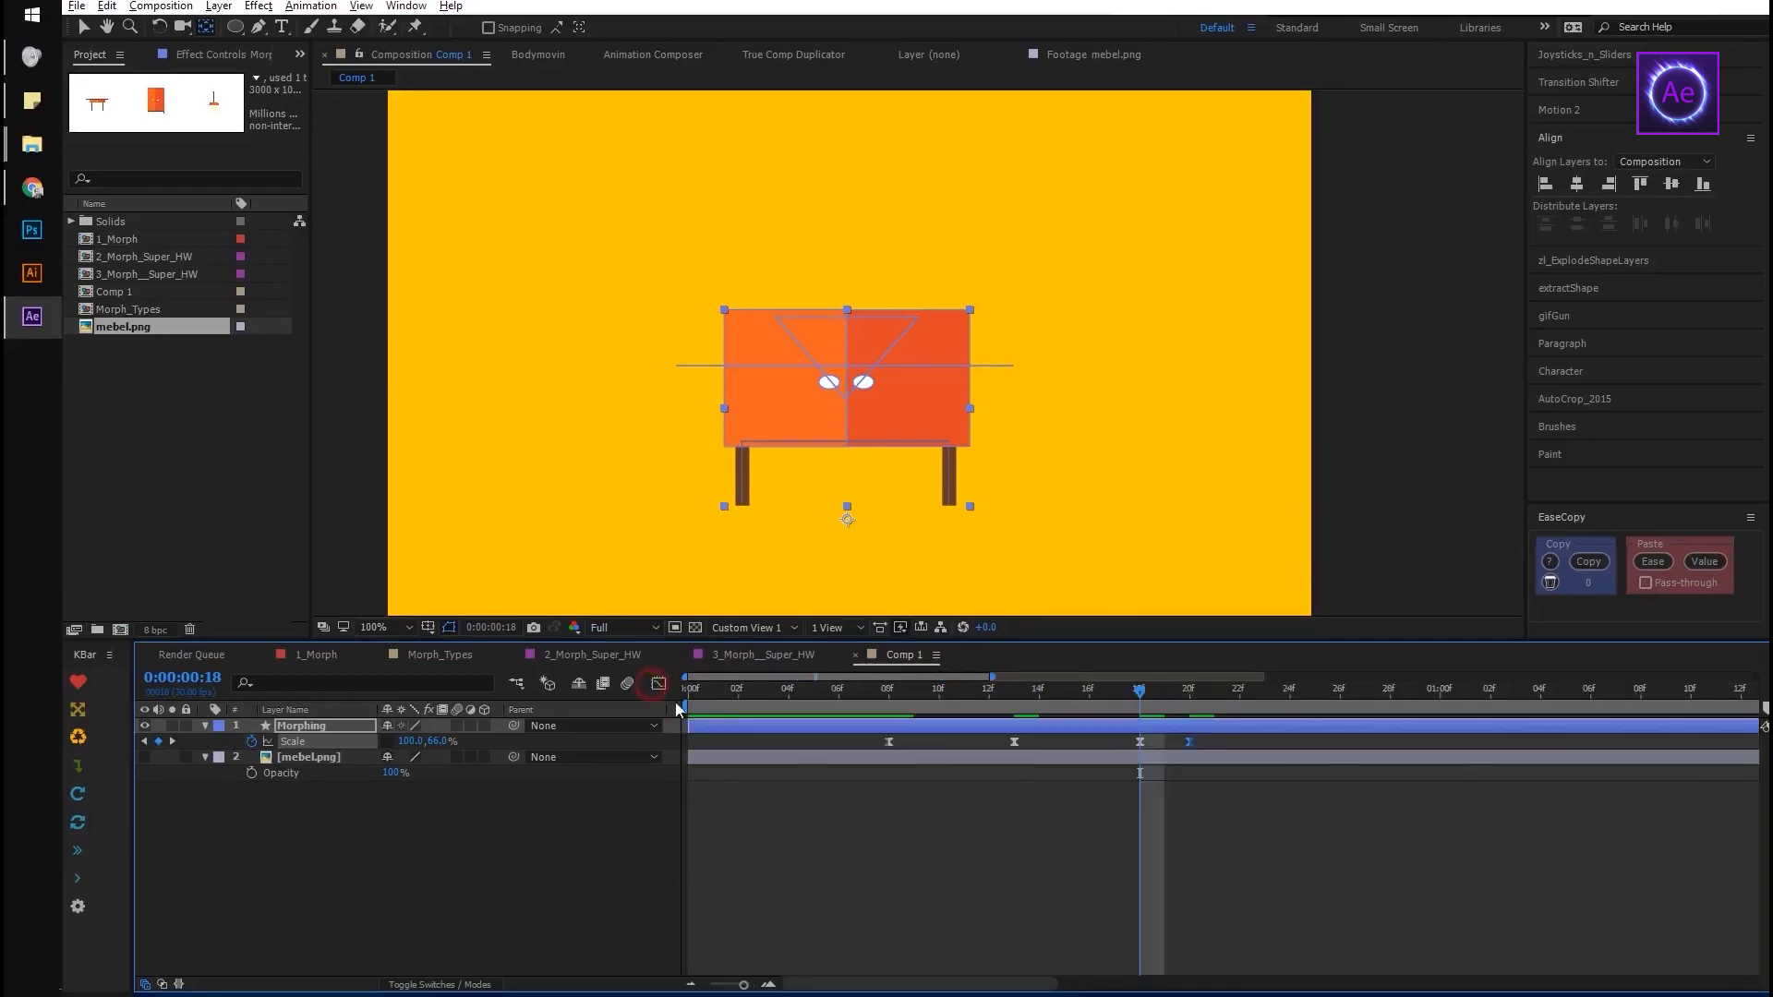
left_click(251, 742, "alt")
key("ctrl+v")
left_click(519, 806)
key("minus")
key("minus")
key("space")
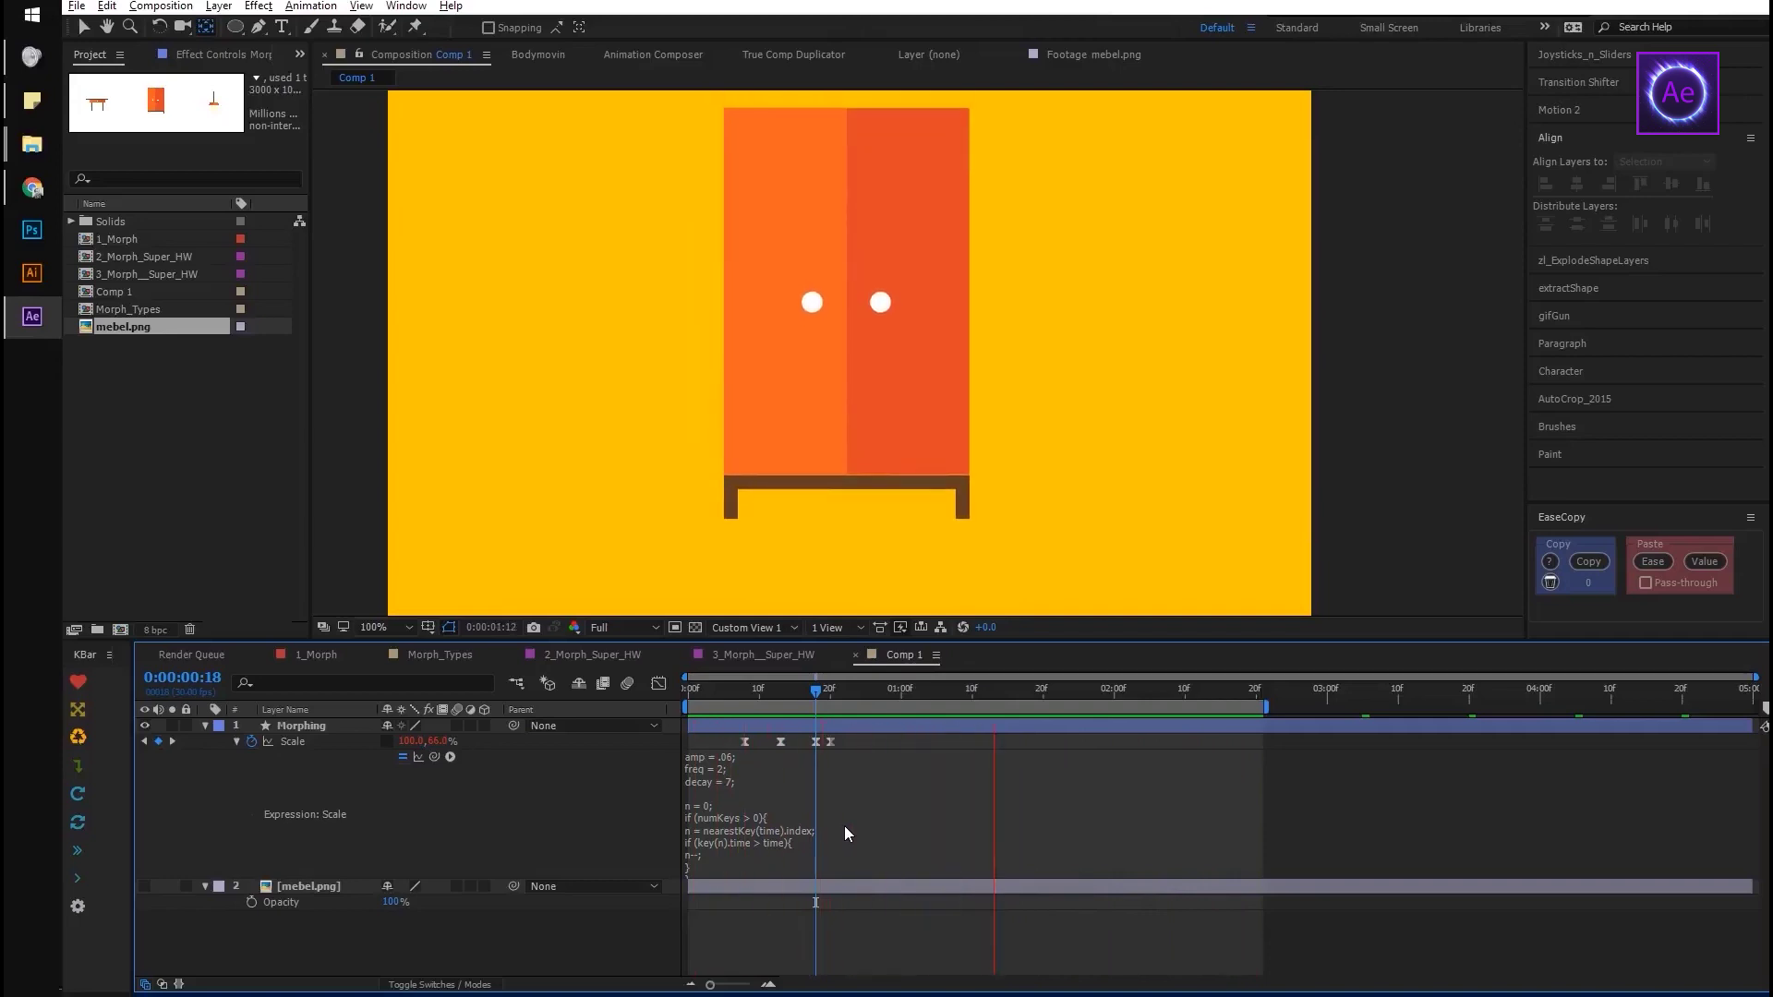
Add a new null, Null 8, and parent the Morphing layer to it
key("space")
right_click(345, 787)
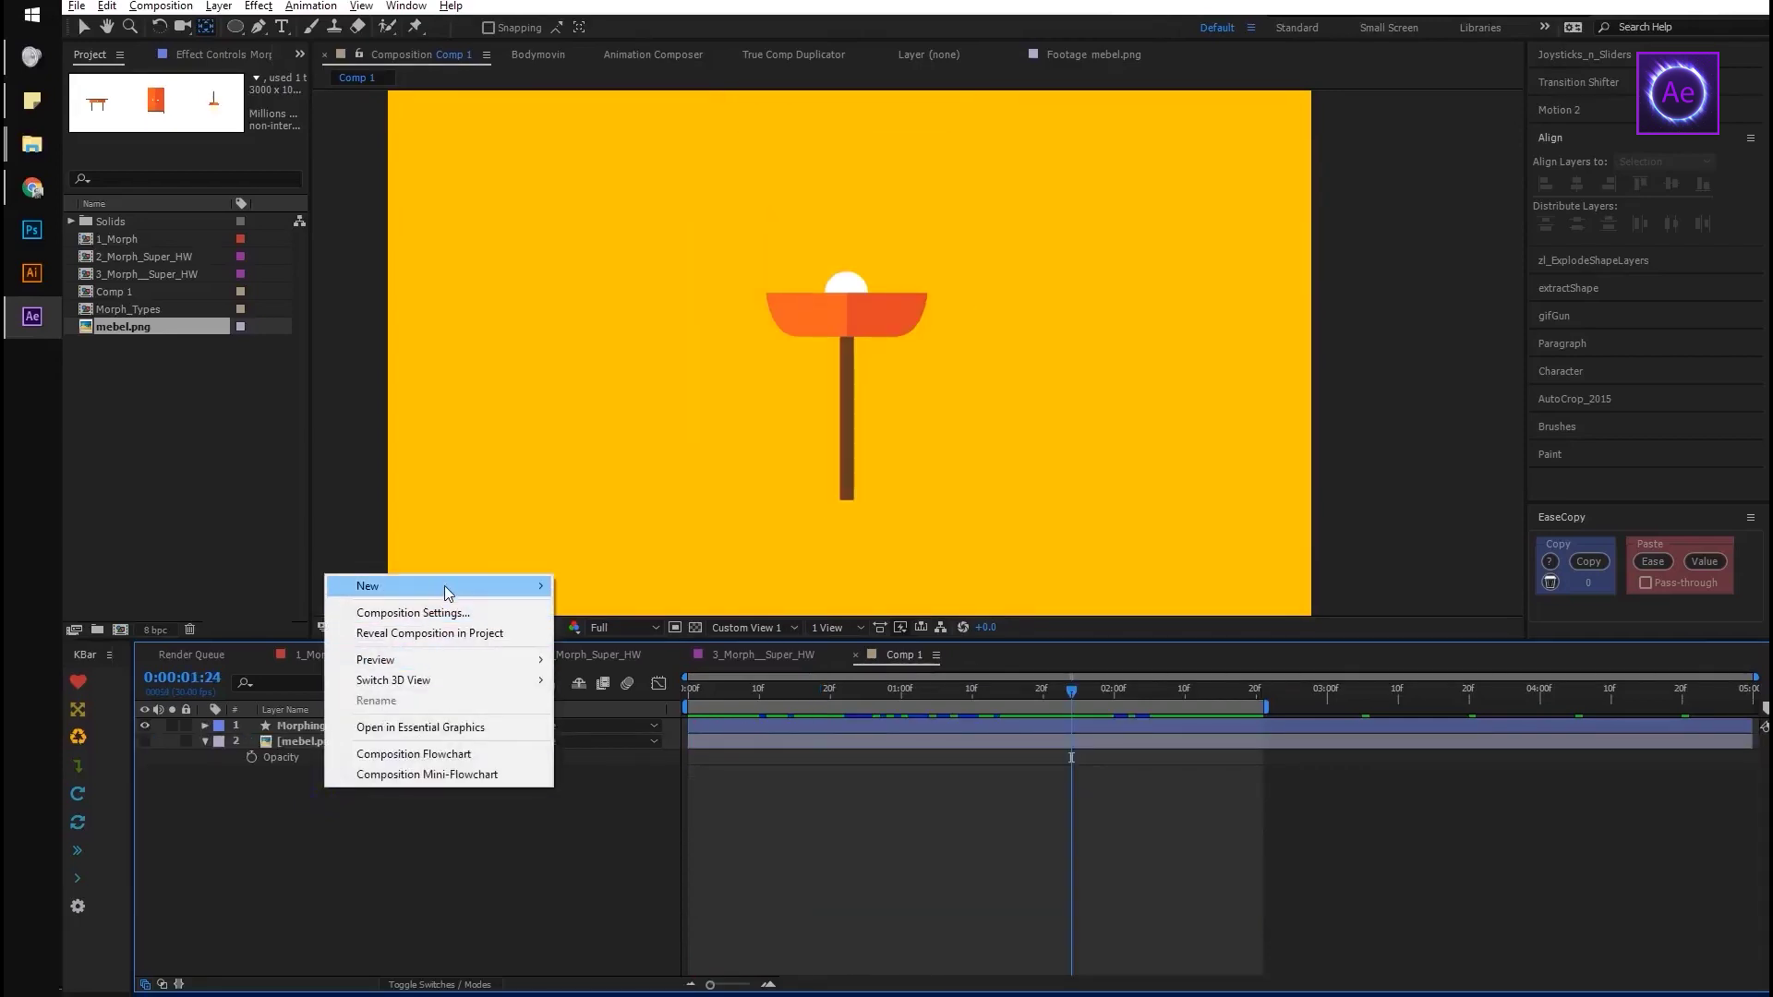
mouse_move(445, 586)
left_click(623, 694)
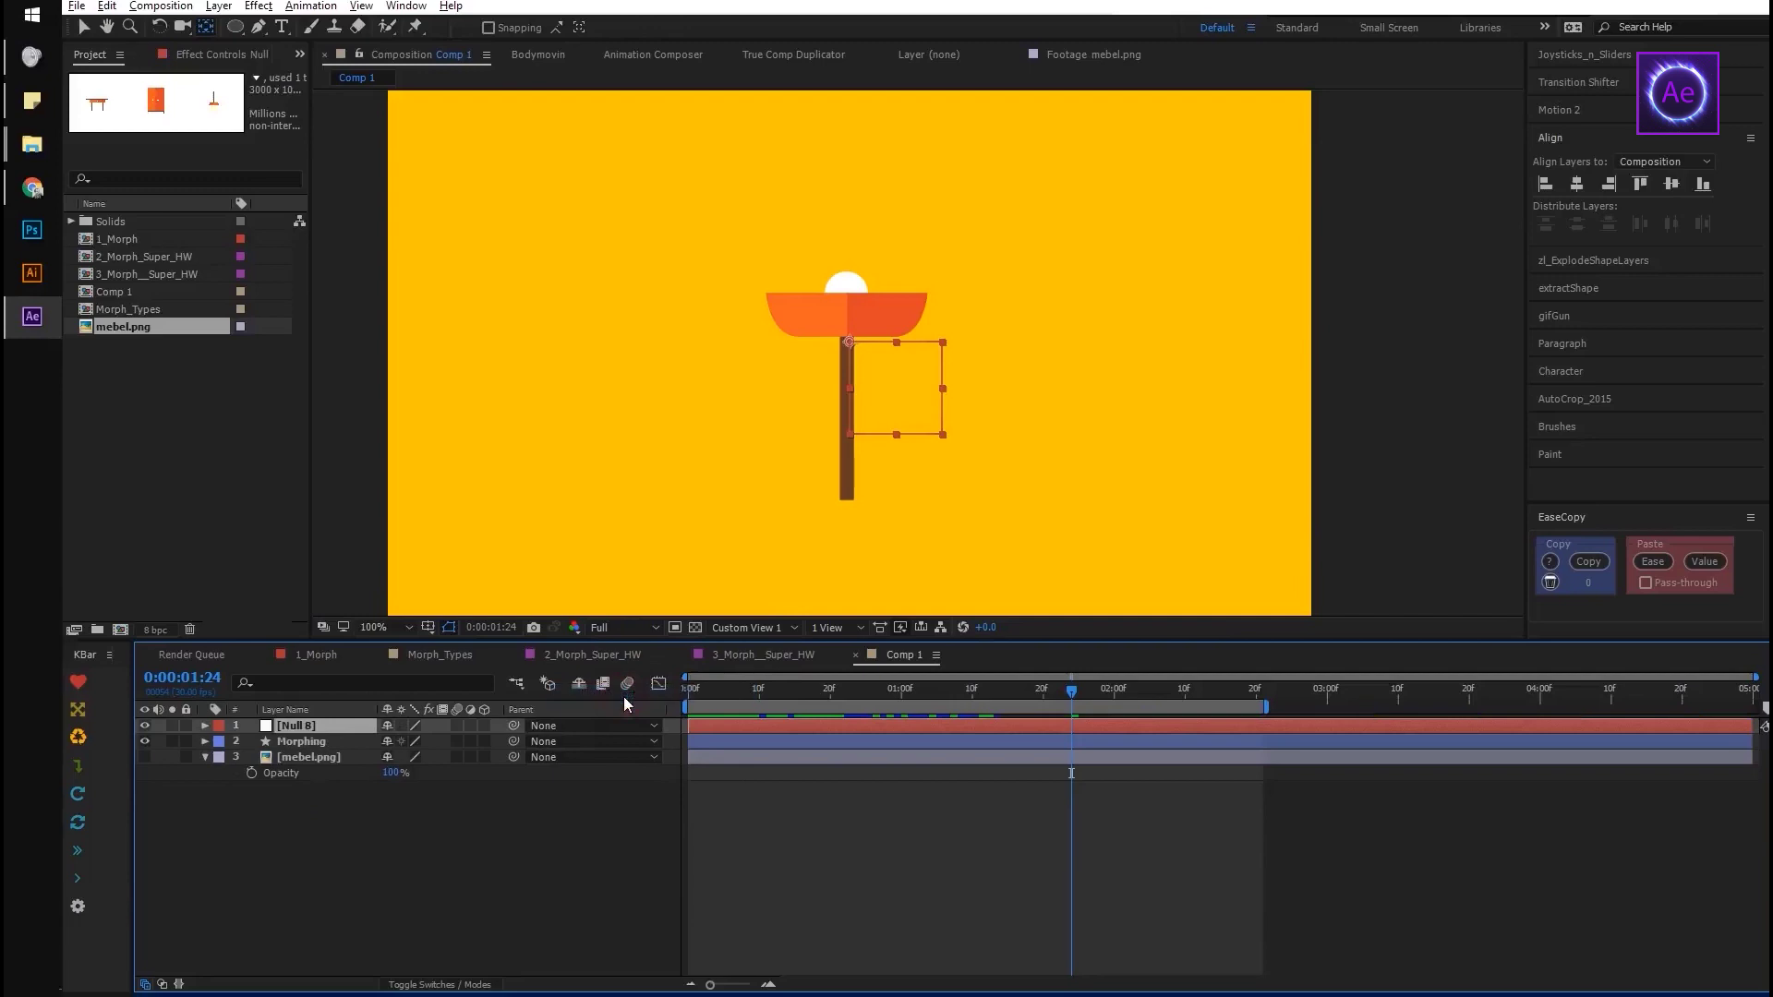
left_click_drag(358, 723, 329, 724)
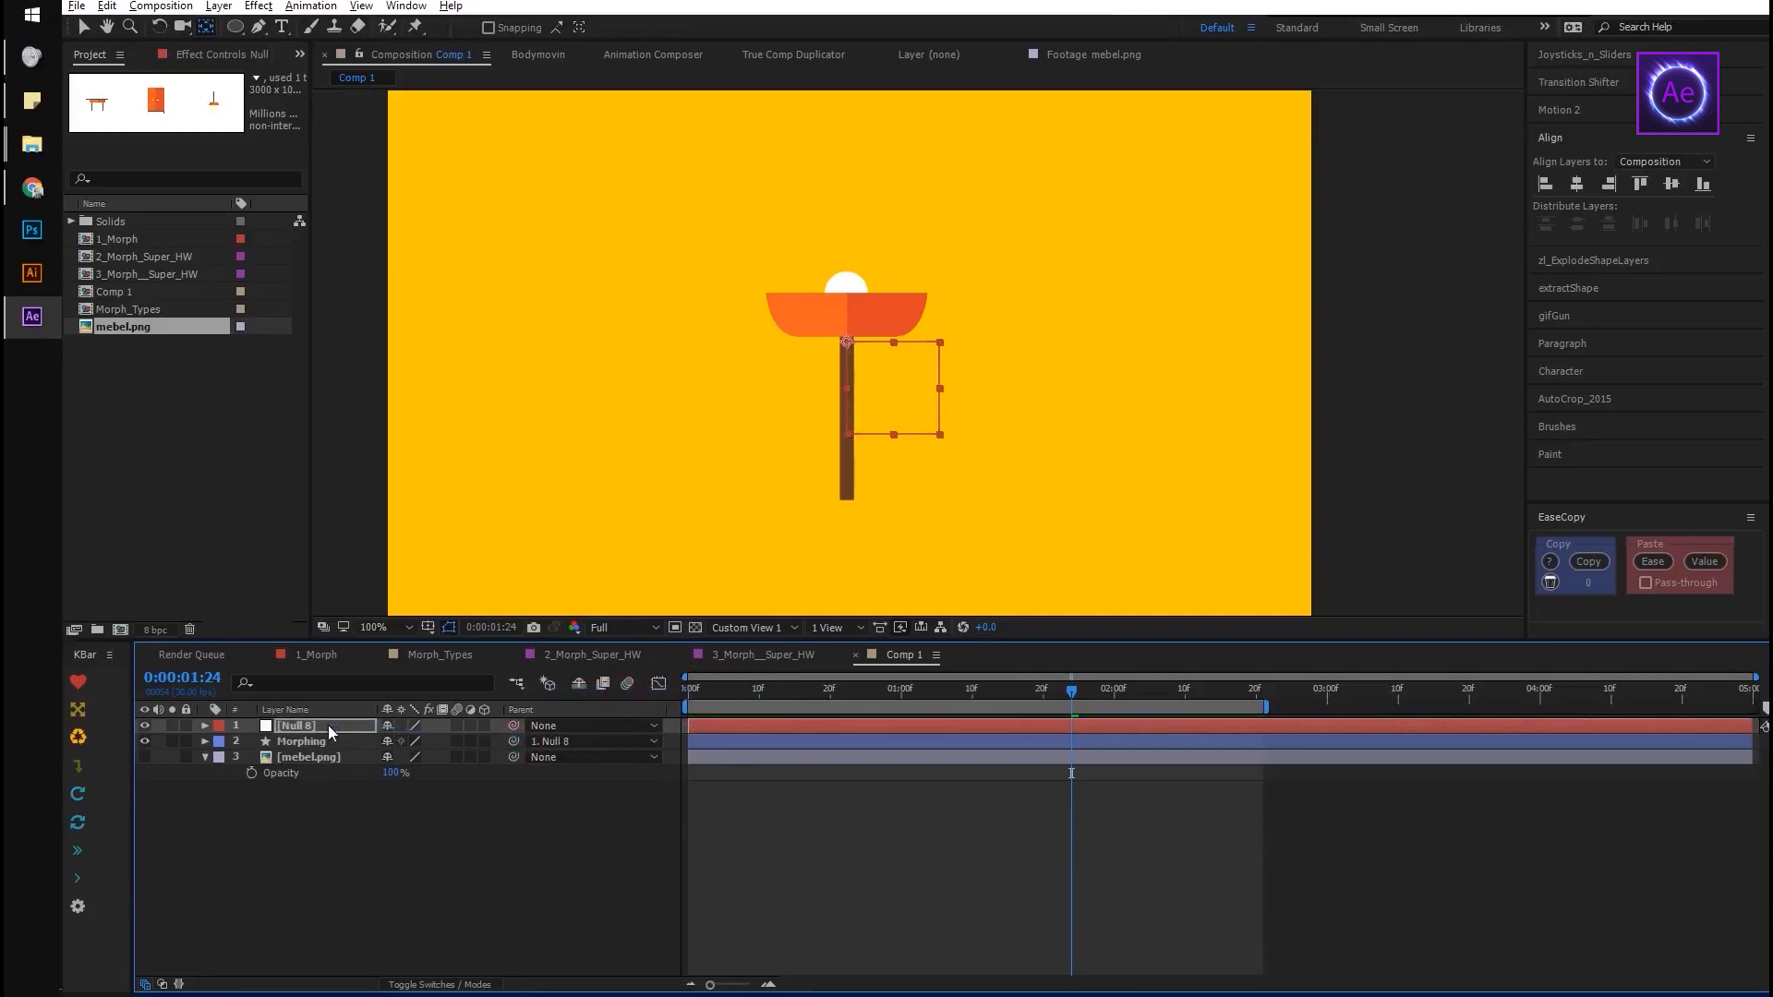
Keyframe Null 8's Rotation to 180°, flipping the lamp upside down
key("alt+shift+r")
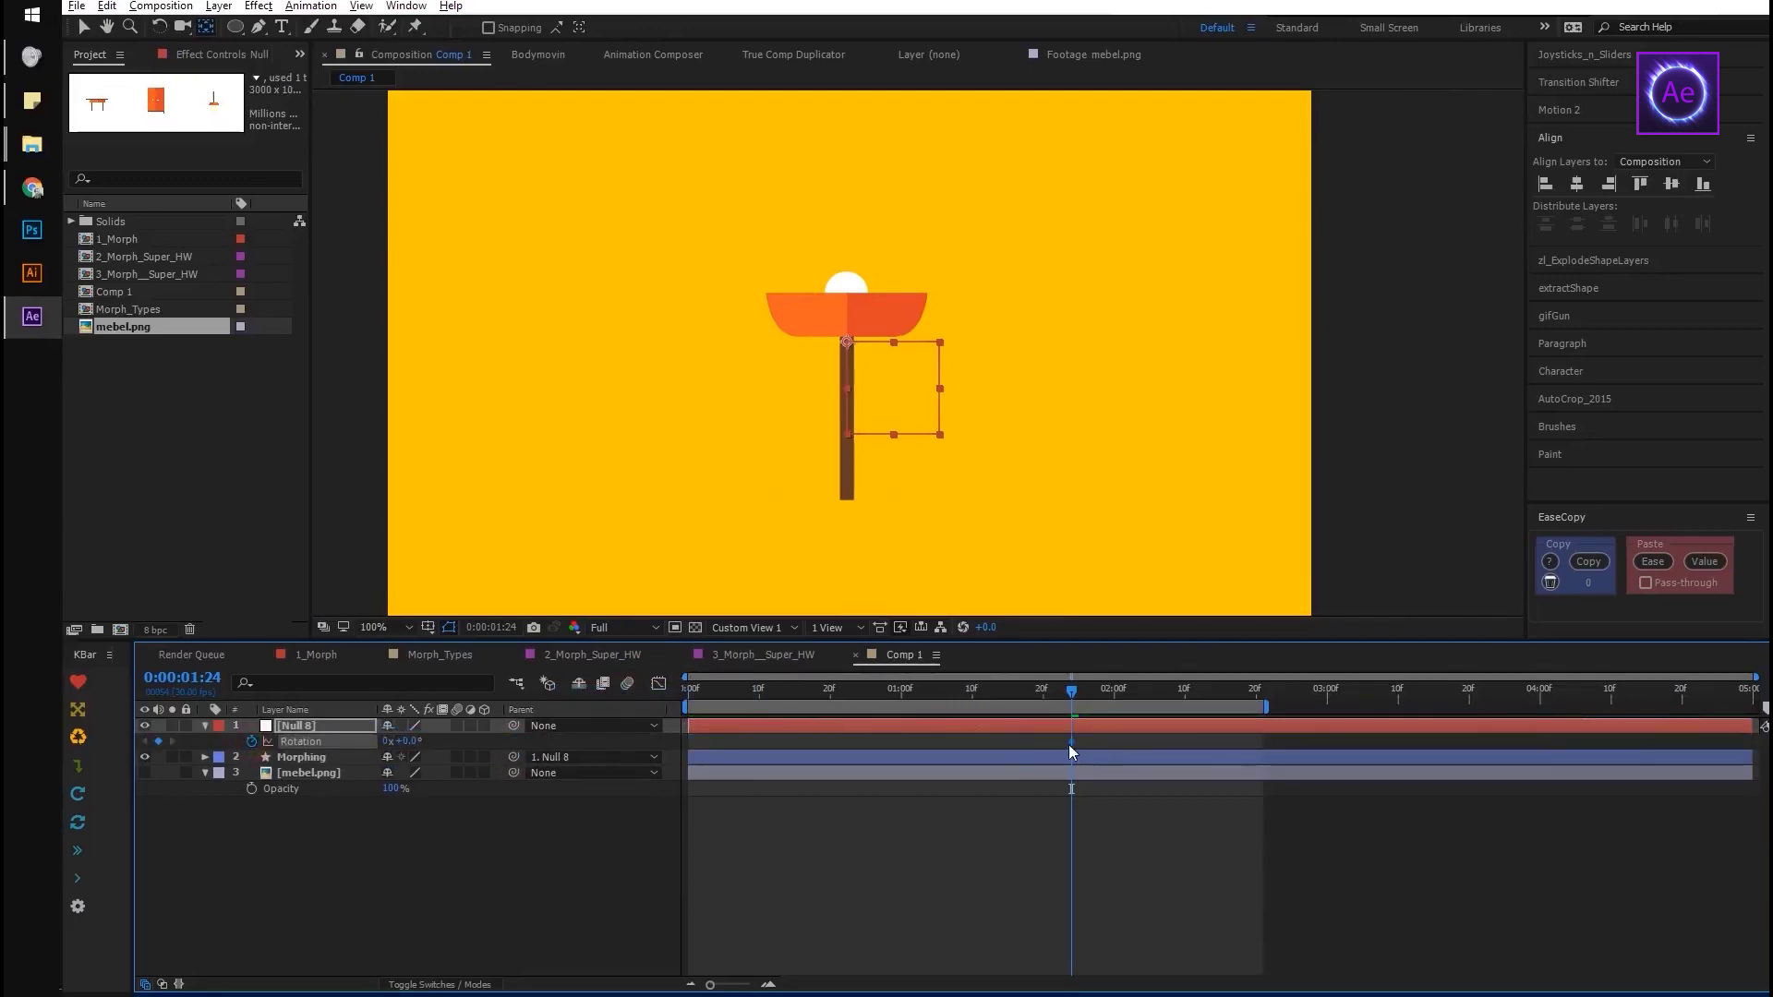
left_click(411, 741)
type("180")
key("Return")
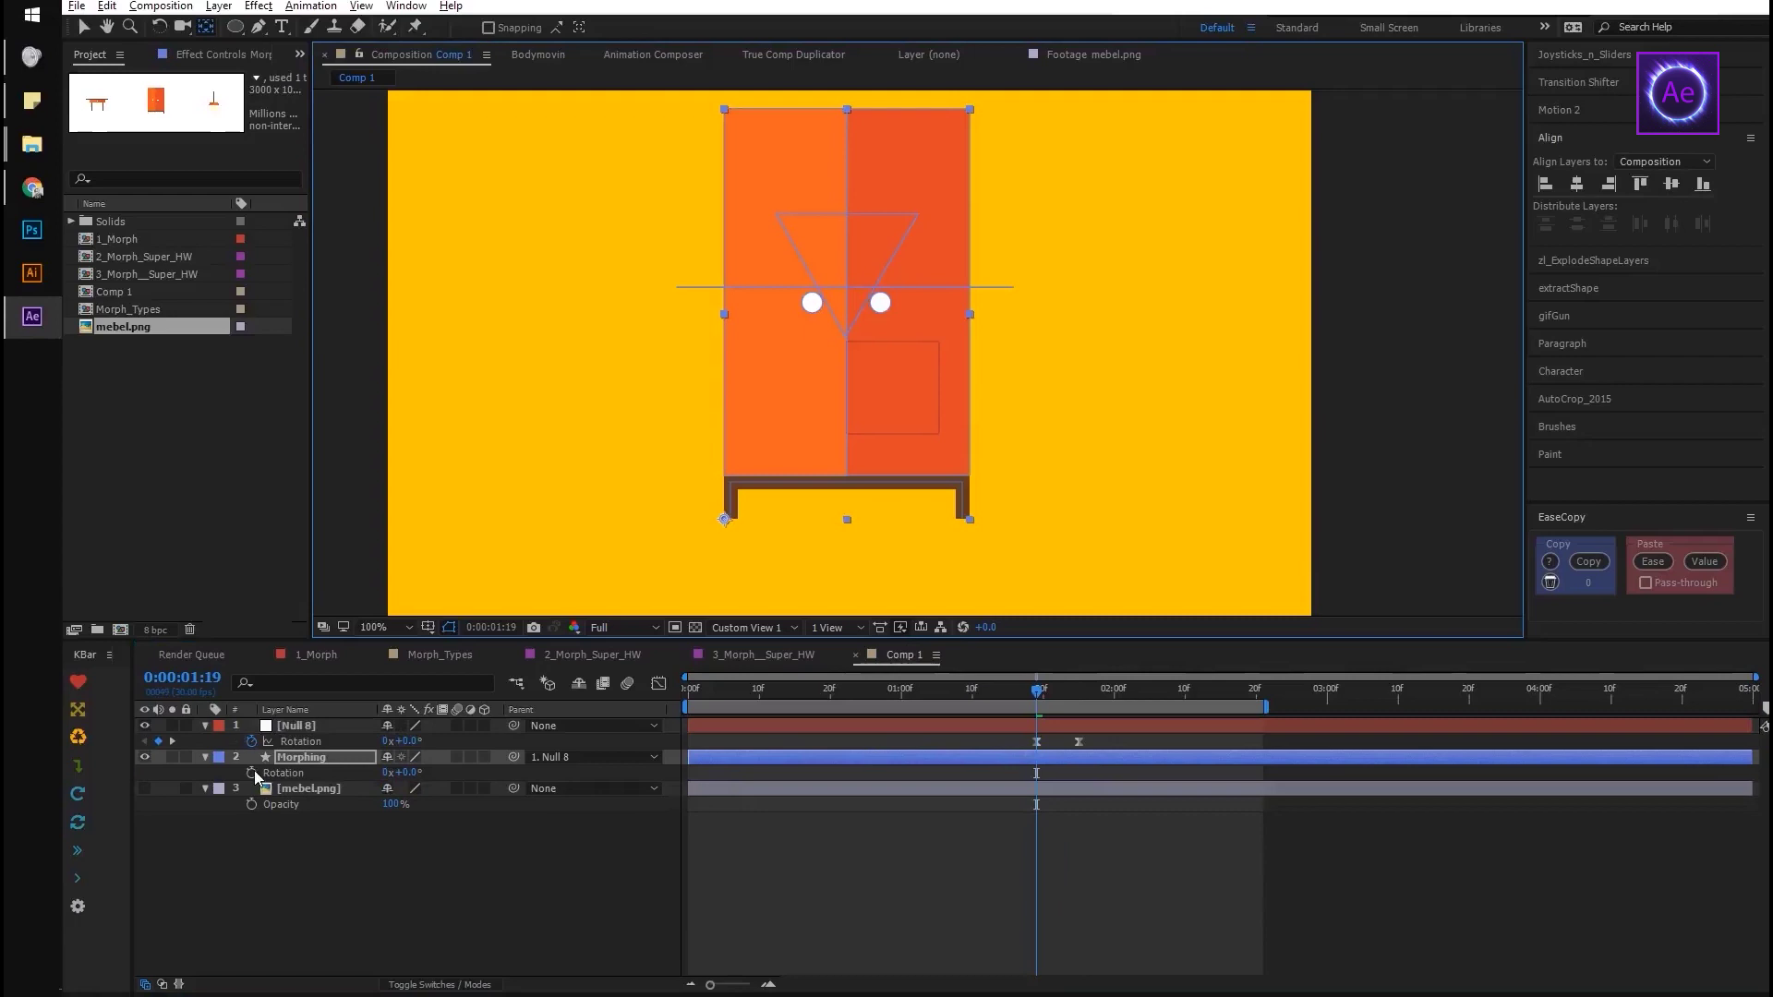
Keyframe the Morphing layer's Rotation at -20° just before the flip and 0° at 1:14
left_click(251, 772)
key("=")
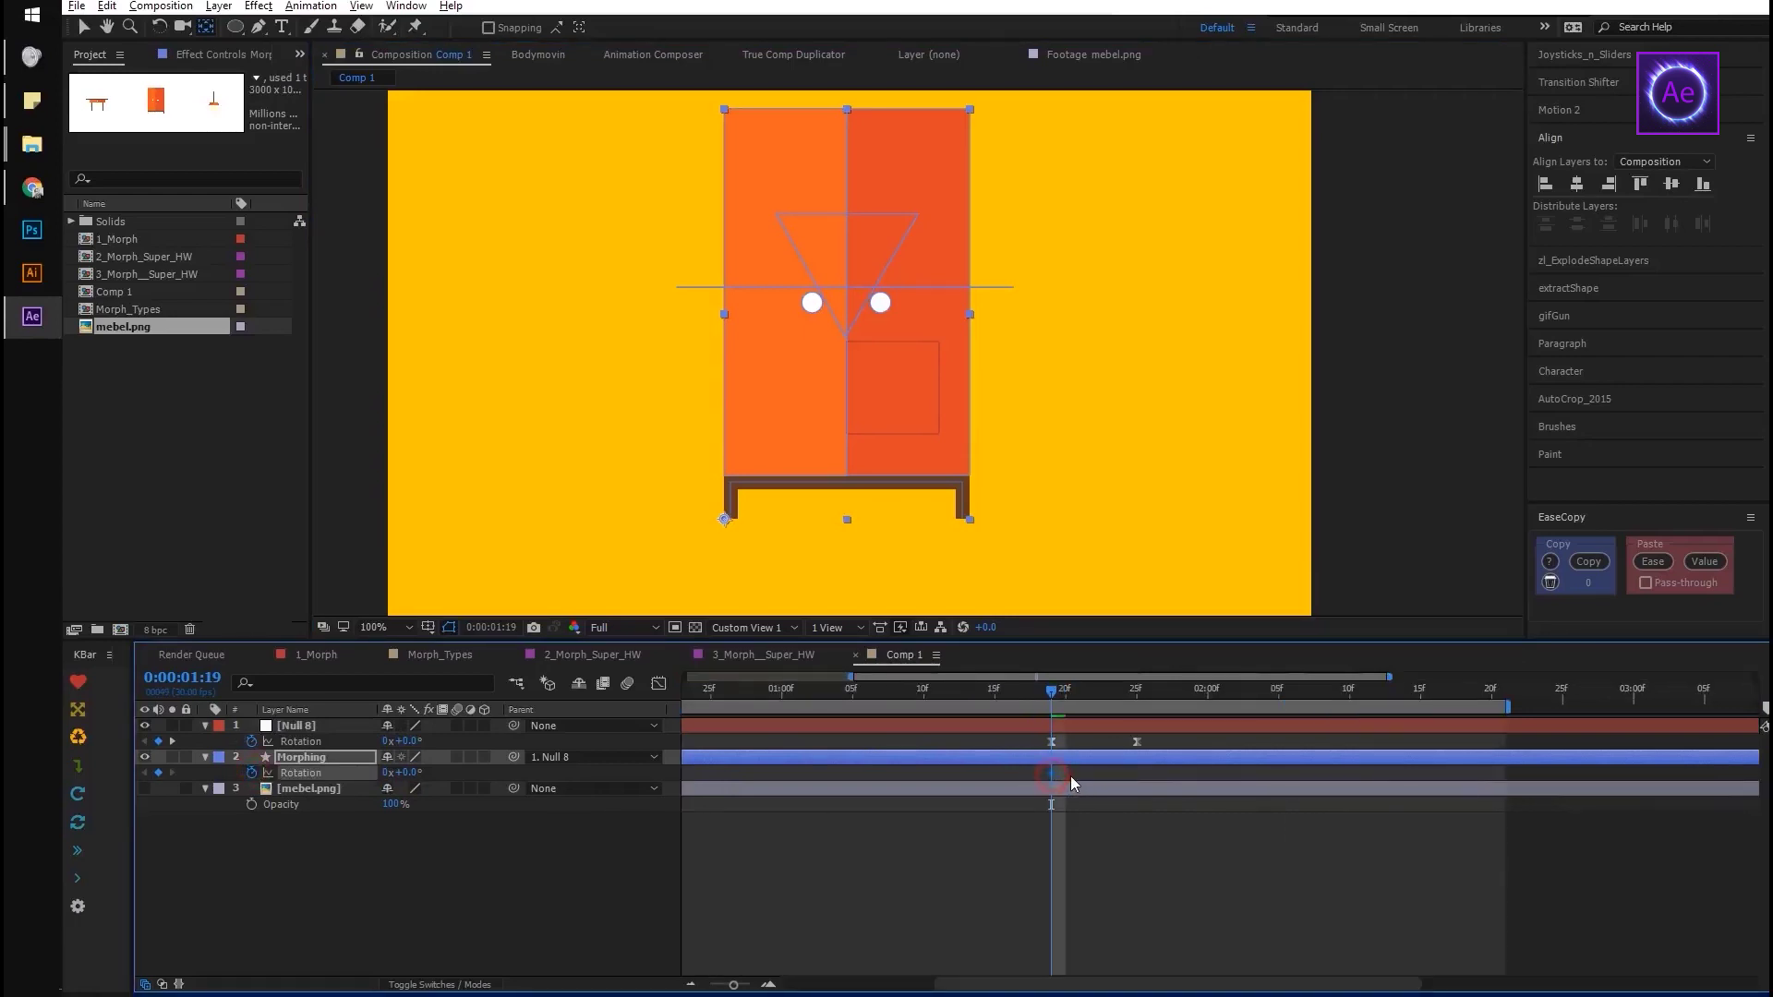
mouse_move(1054, 688)
left_mouse_down()
mouse_move(986, 698)
mouse_move(1037, 706)
left_mouse_up()
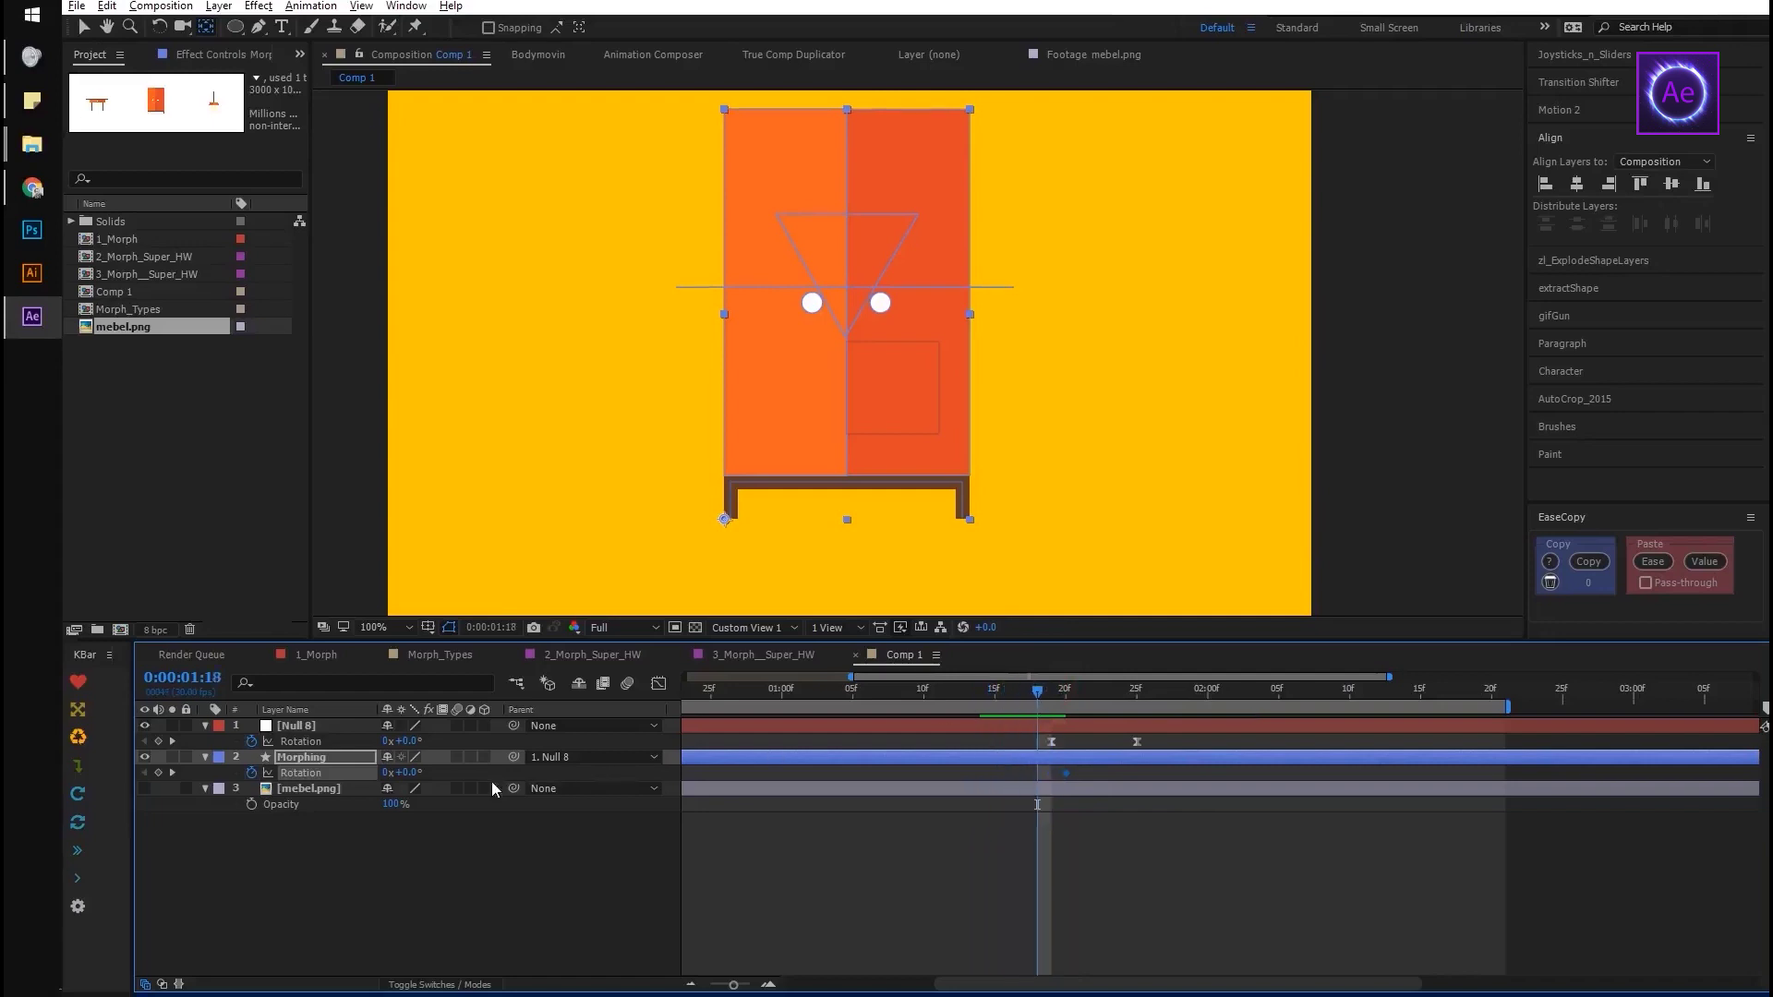
left_click_drag(389, 772, 406, 773)
left_click(418, 773)
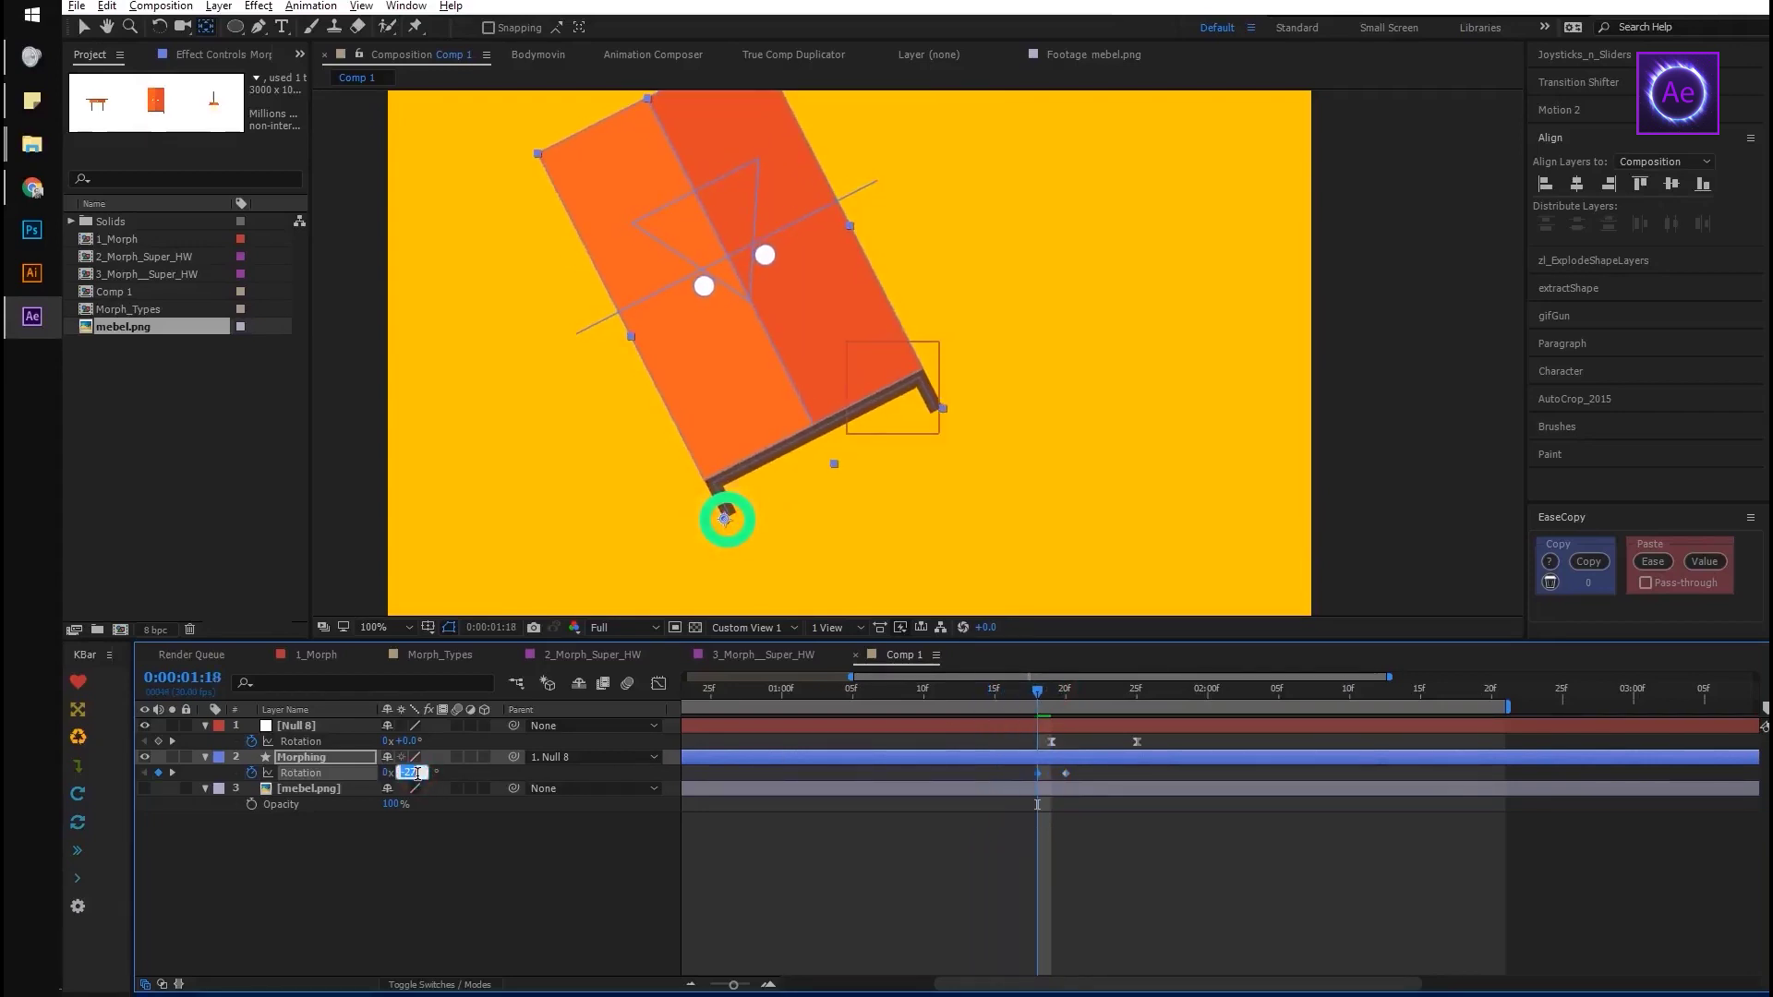
type("-20")
key("Return")
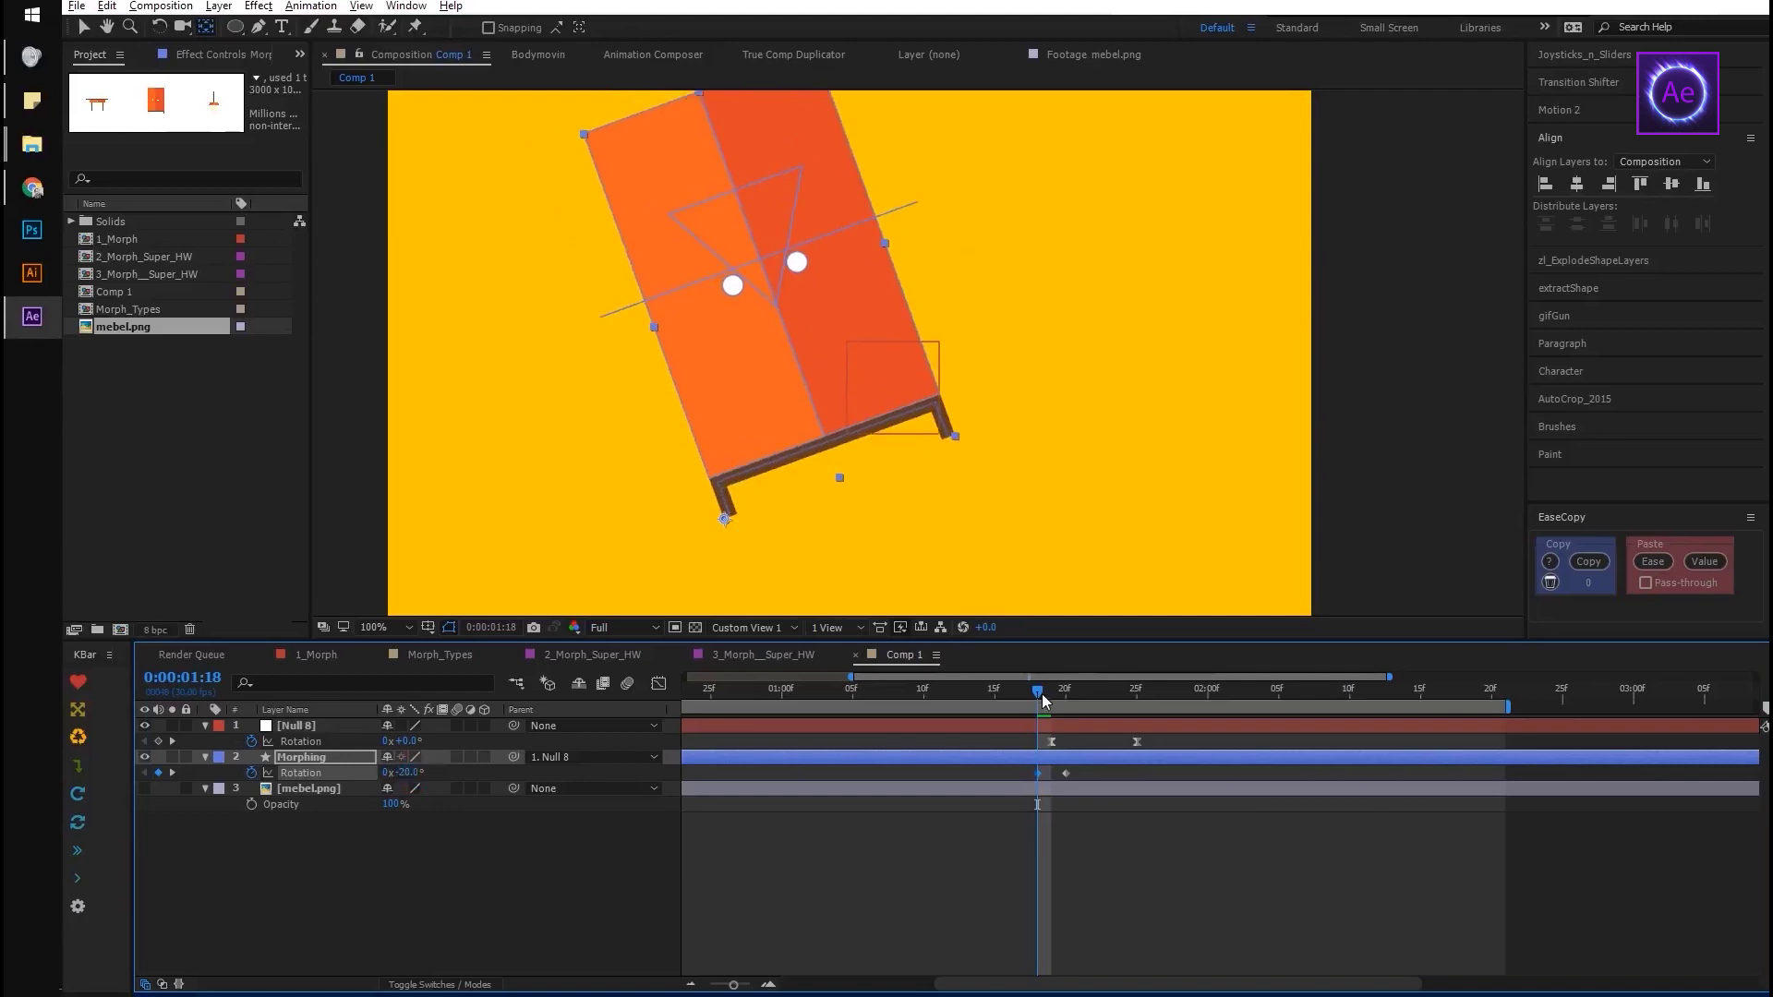
left_click_drag(1039, 702, 982, 703)
left_click(412, 773)
type("0")
key("Return")
Ease the three rotation keyframes, sharpen the middle and last speed curves, then preview
left_click_drag(1086, 772, 943, 784)
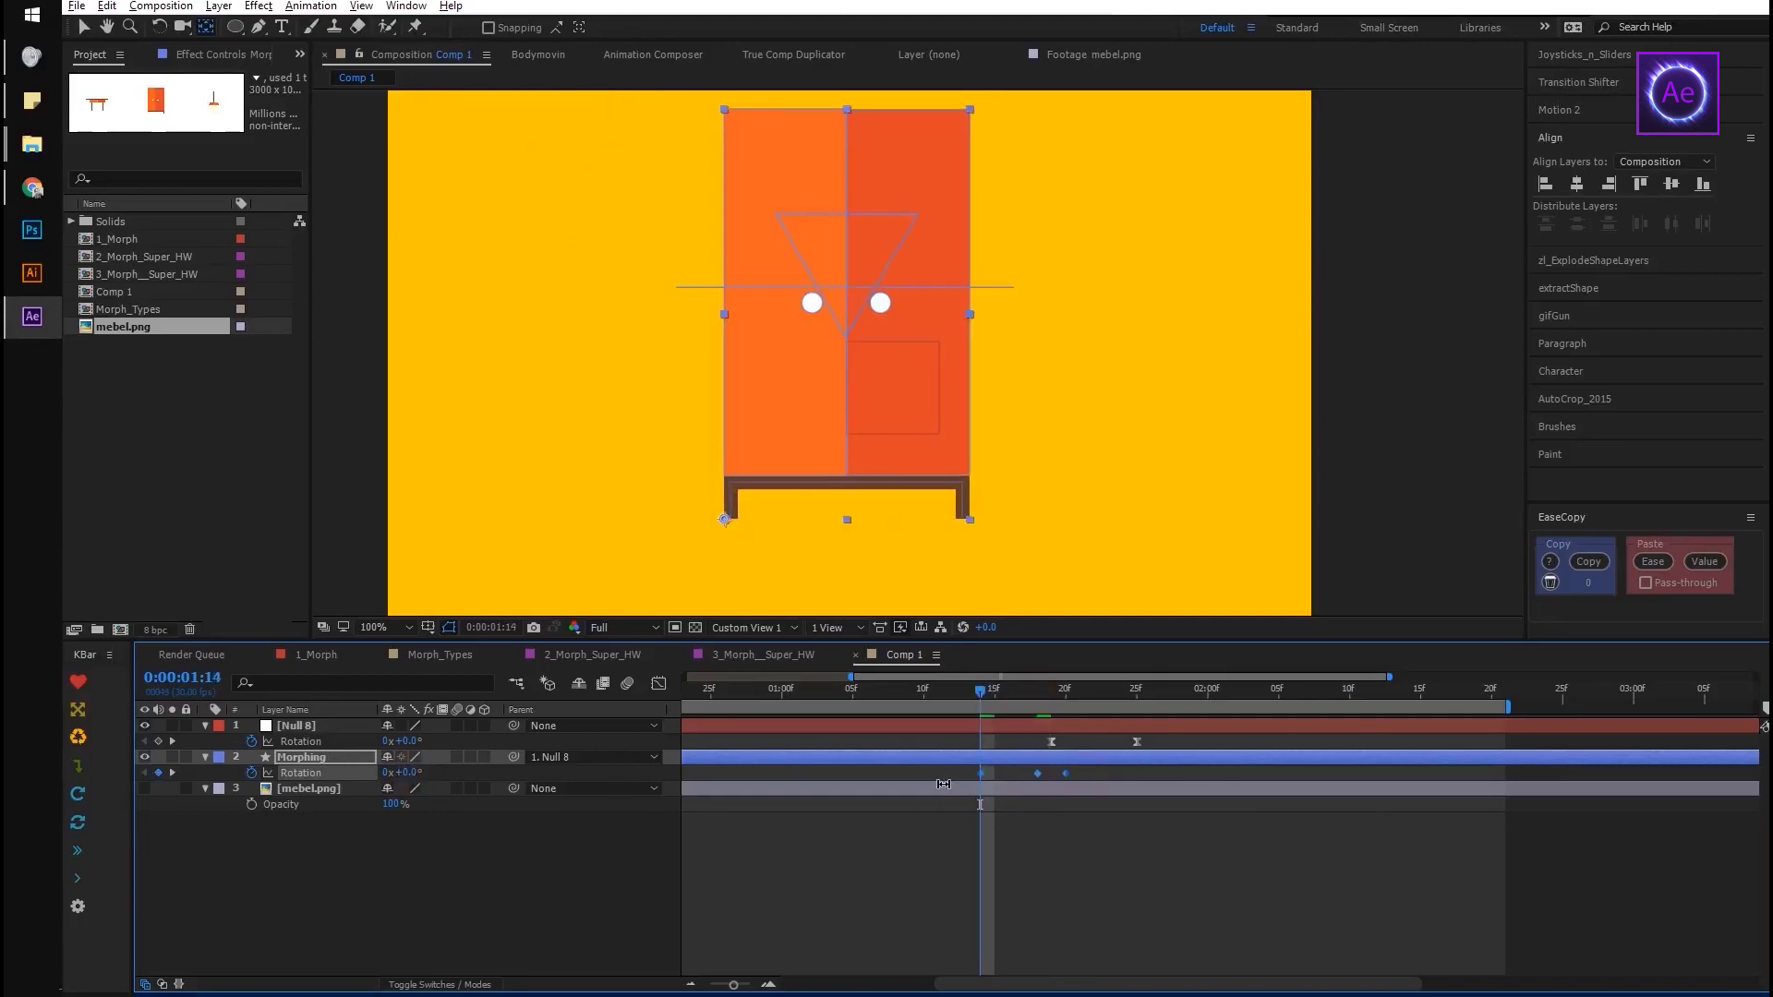
left_click(658, 683)
key("=")
left_click(1037, 842)
left_click(1089, 866)
left_click_drag(1051, 866, 953, 866)
left_click(1144, 818)
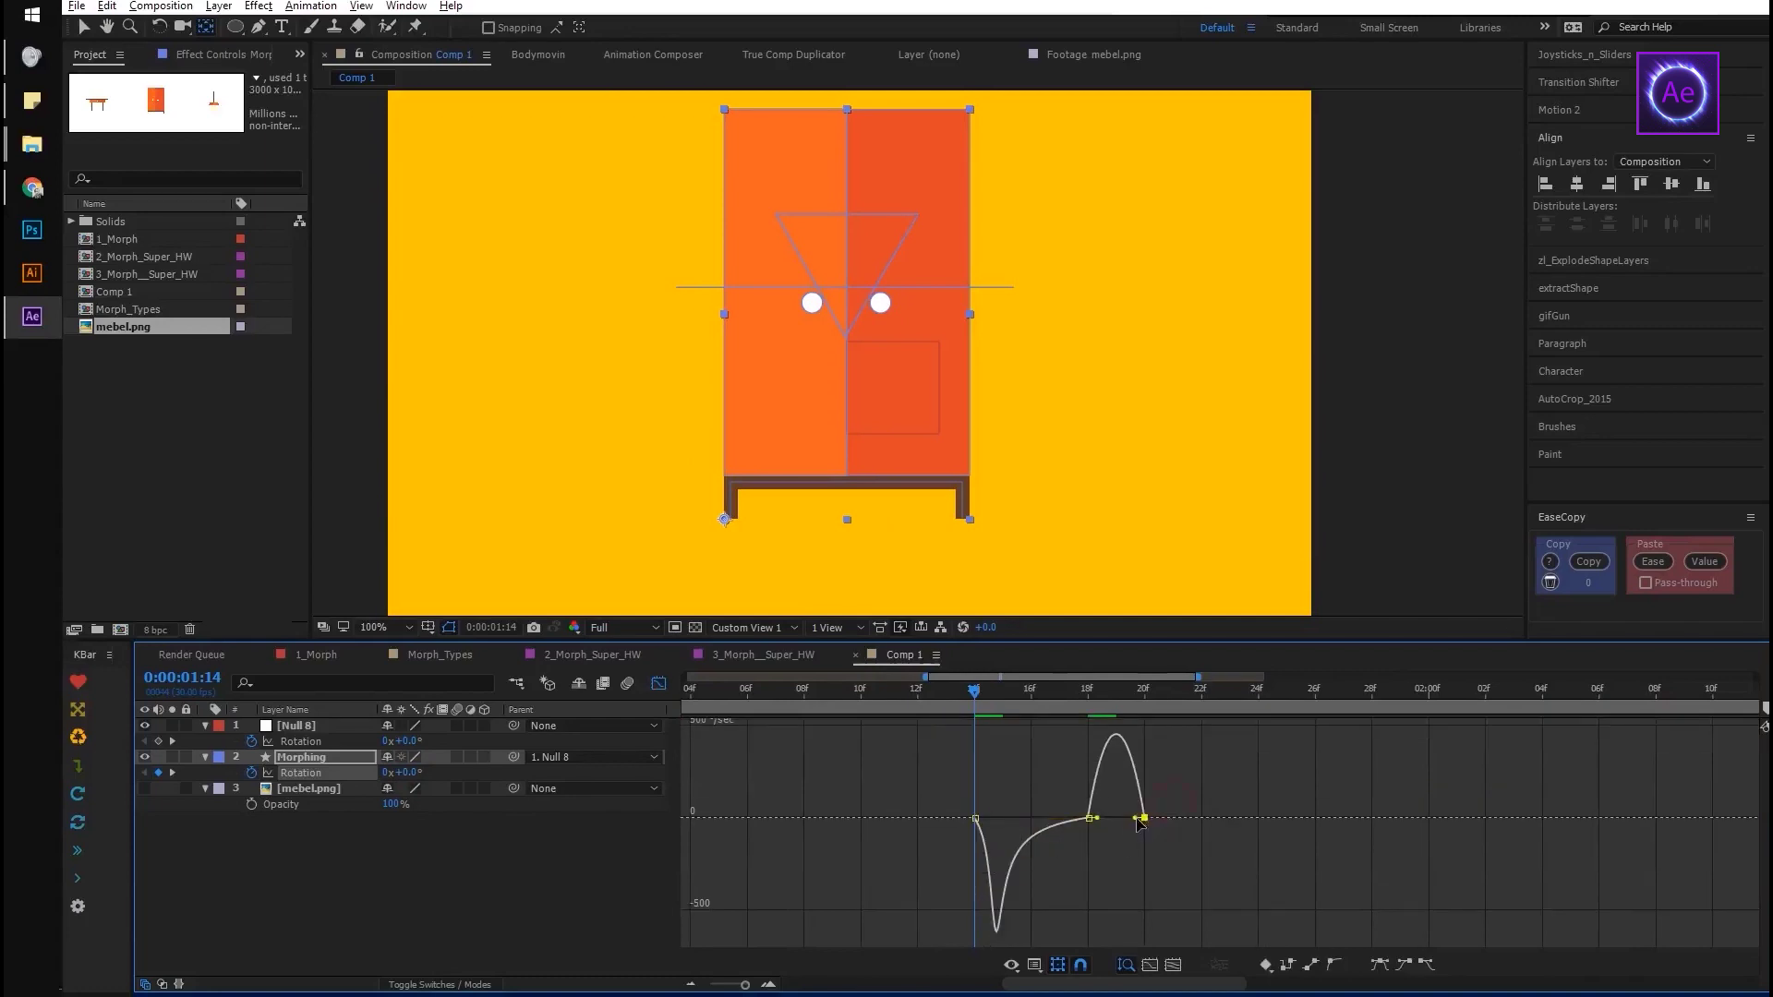
left_click_drag(1125, 818, 1043, 814)
key("space")
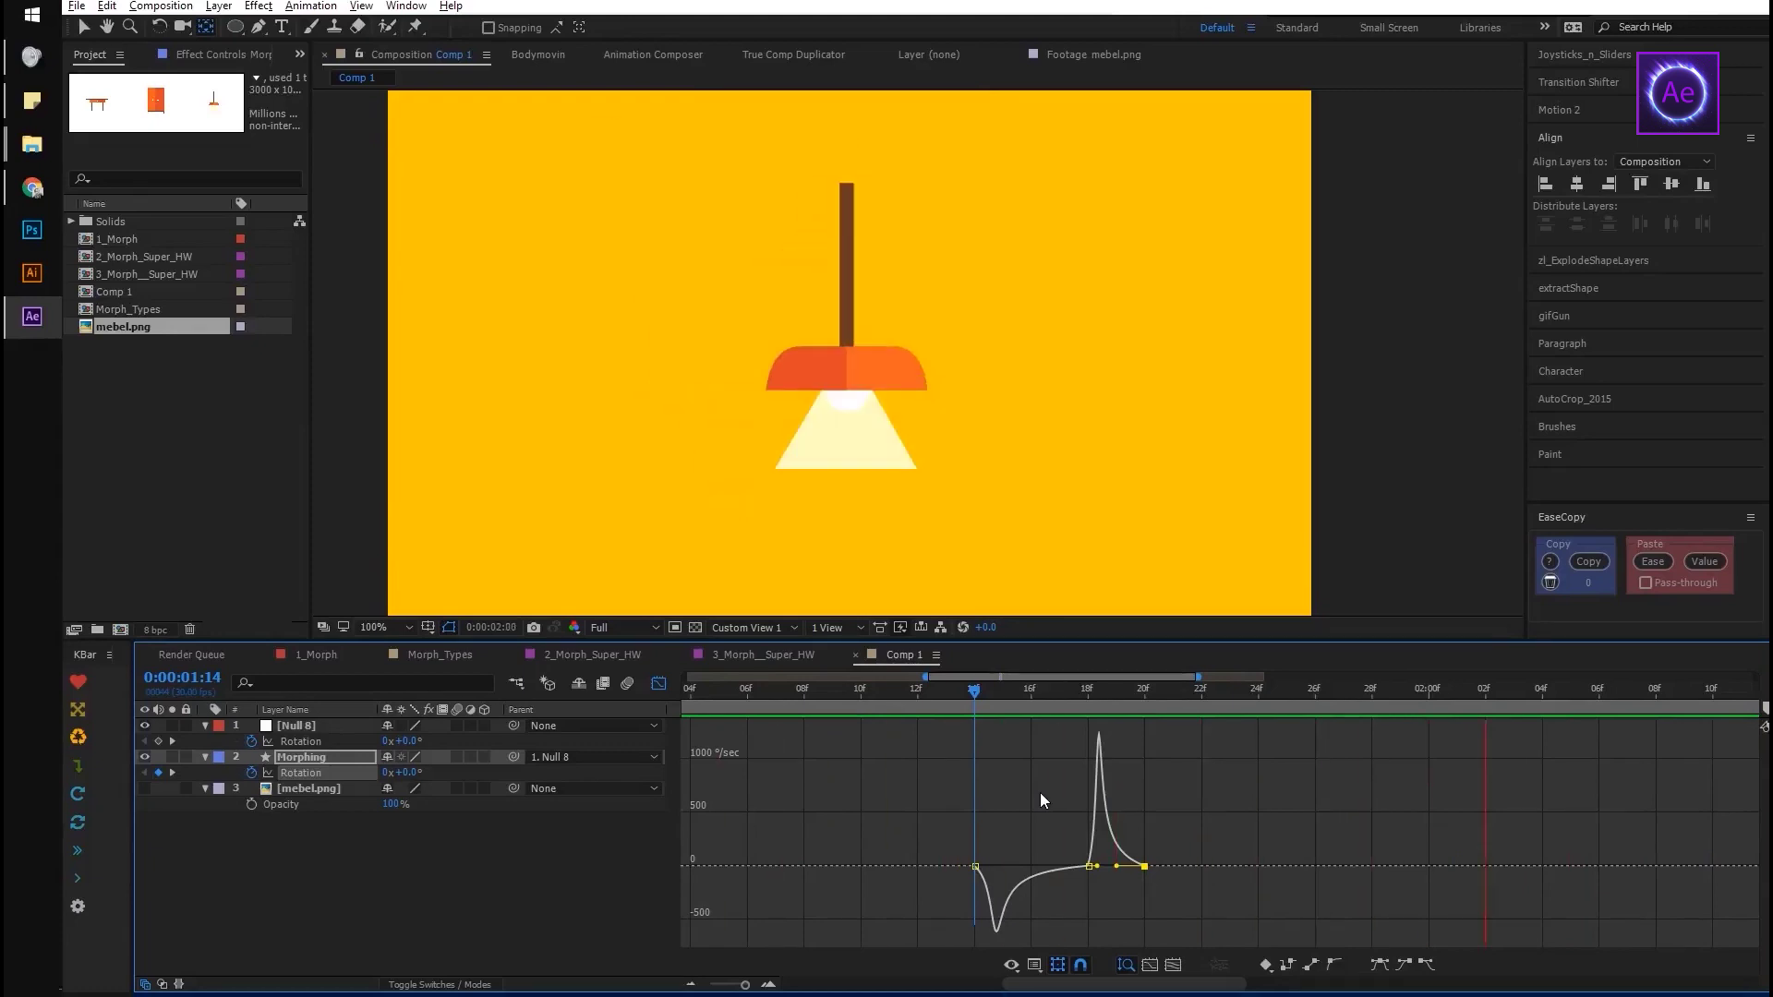
key("space")
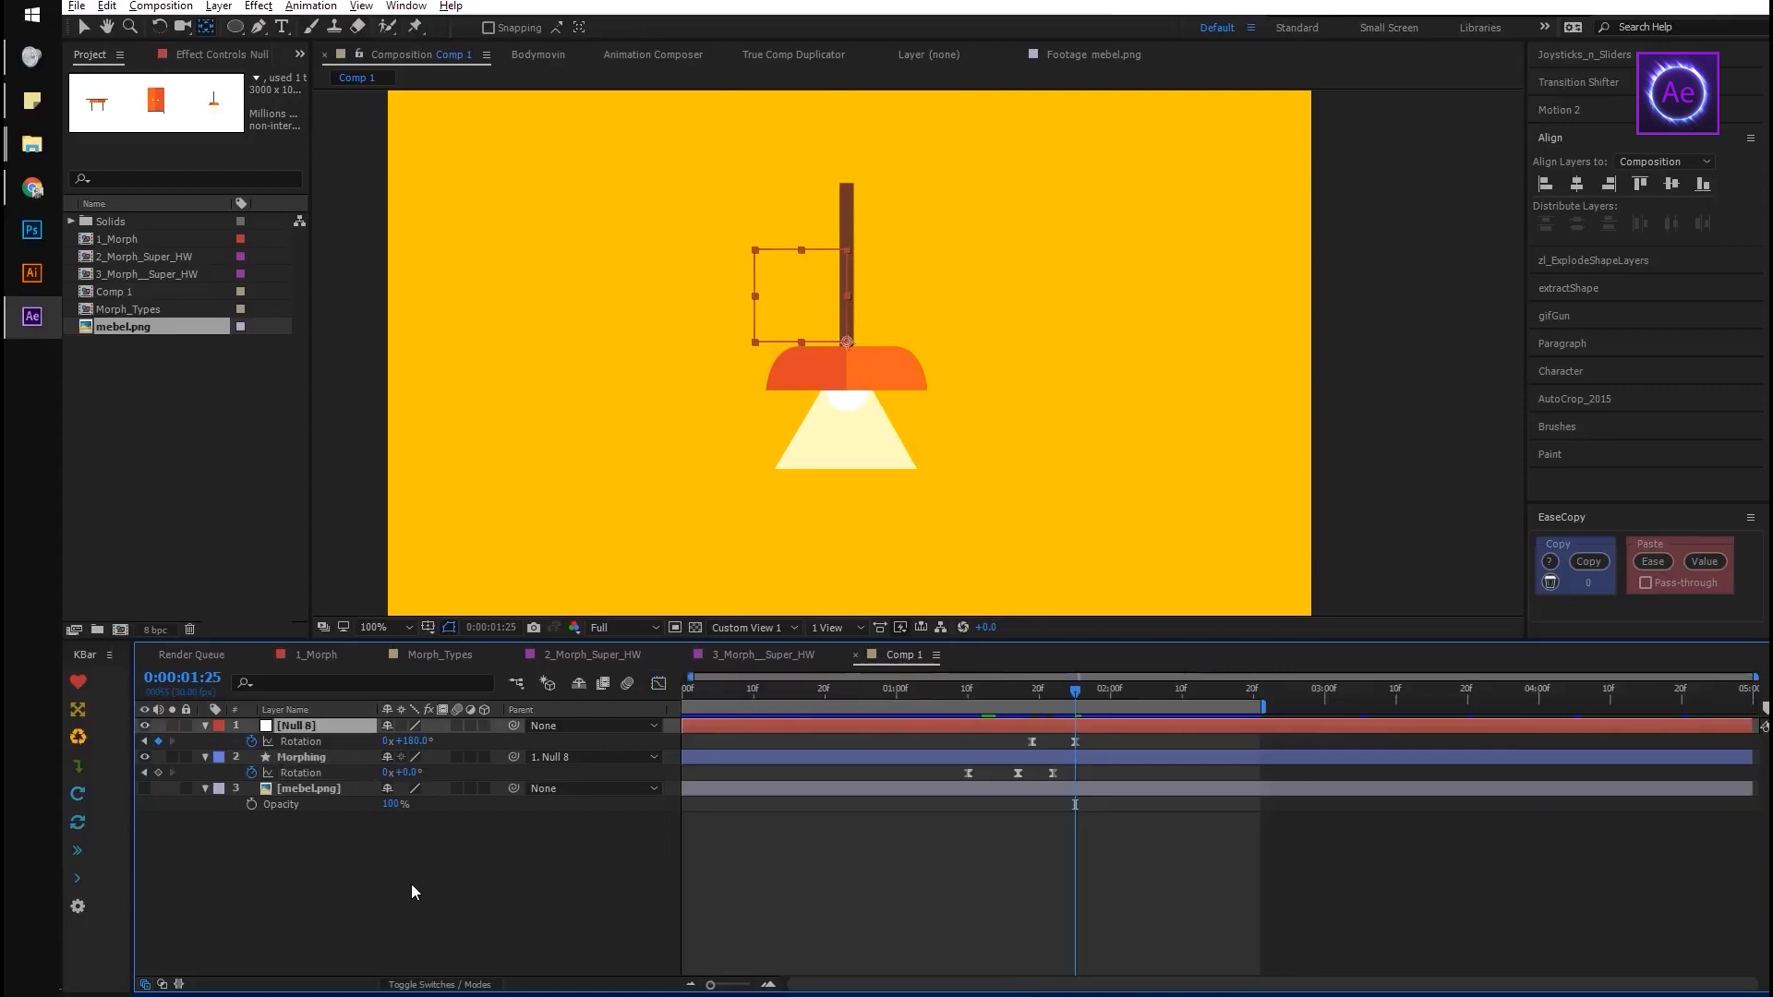
Add Null 9 at the top of the lamp pole and parent Null 8 to it
right_click(417, 883)
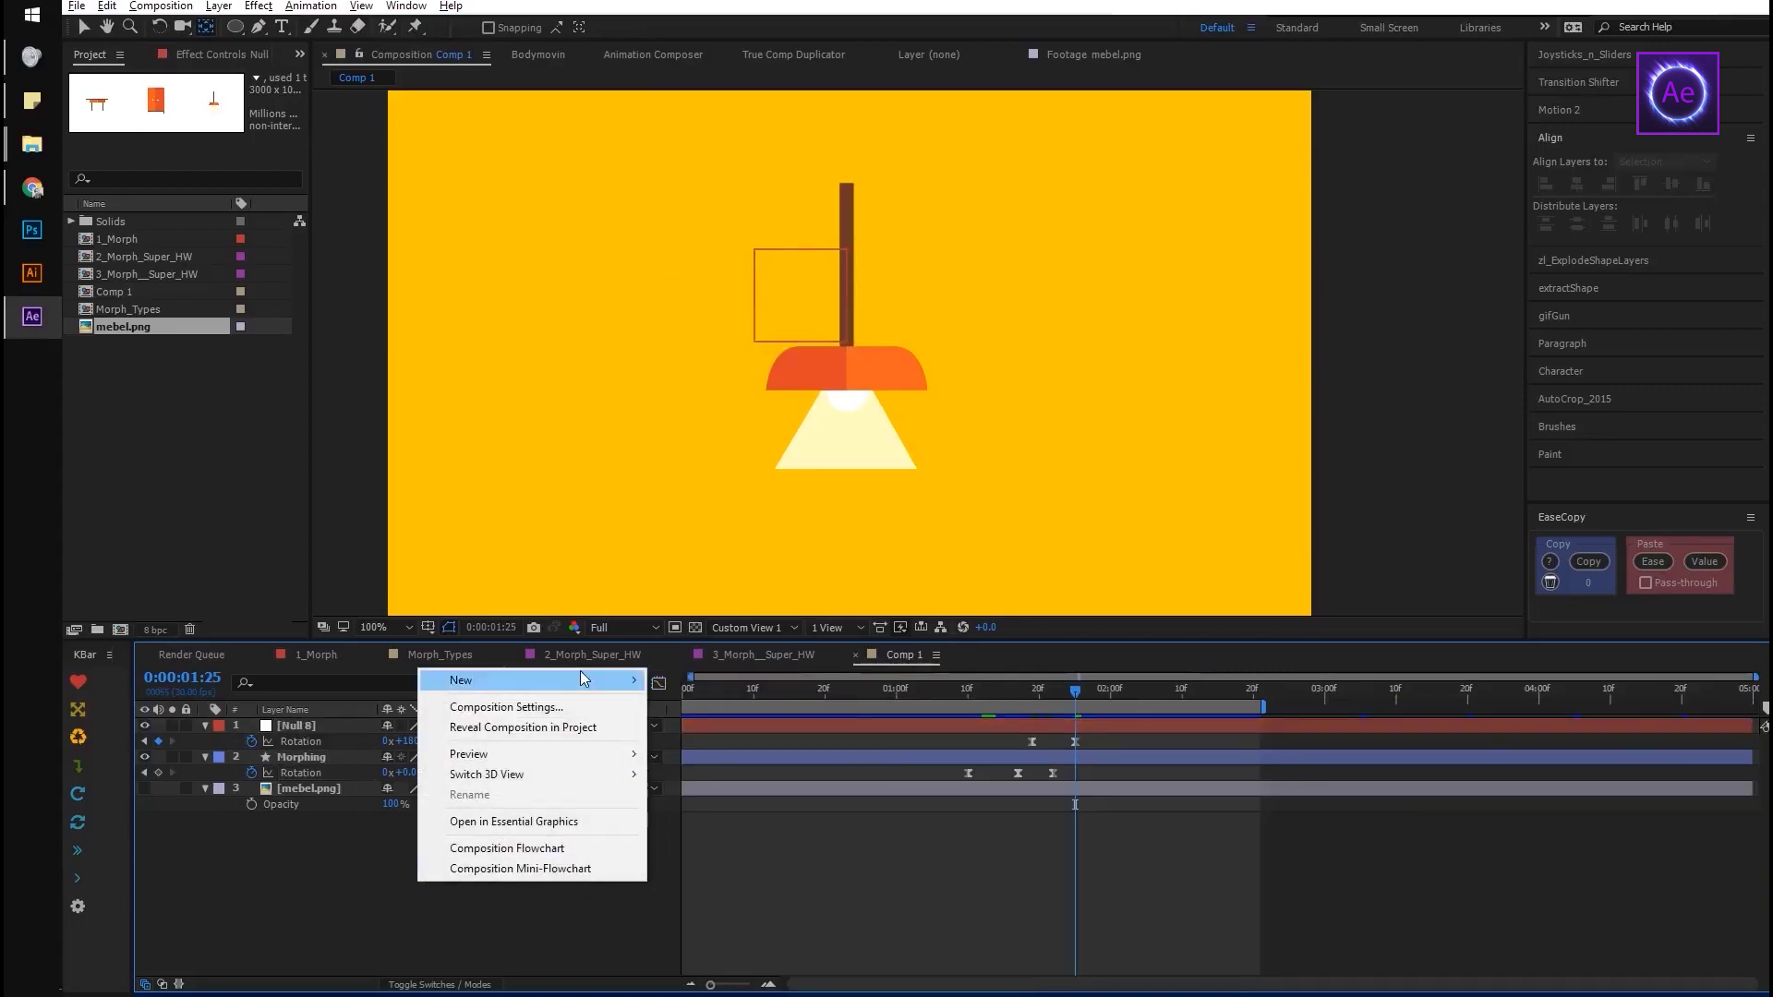
mouse_move(591, 680)
left_click(702, 787)
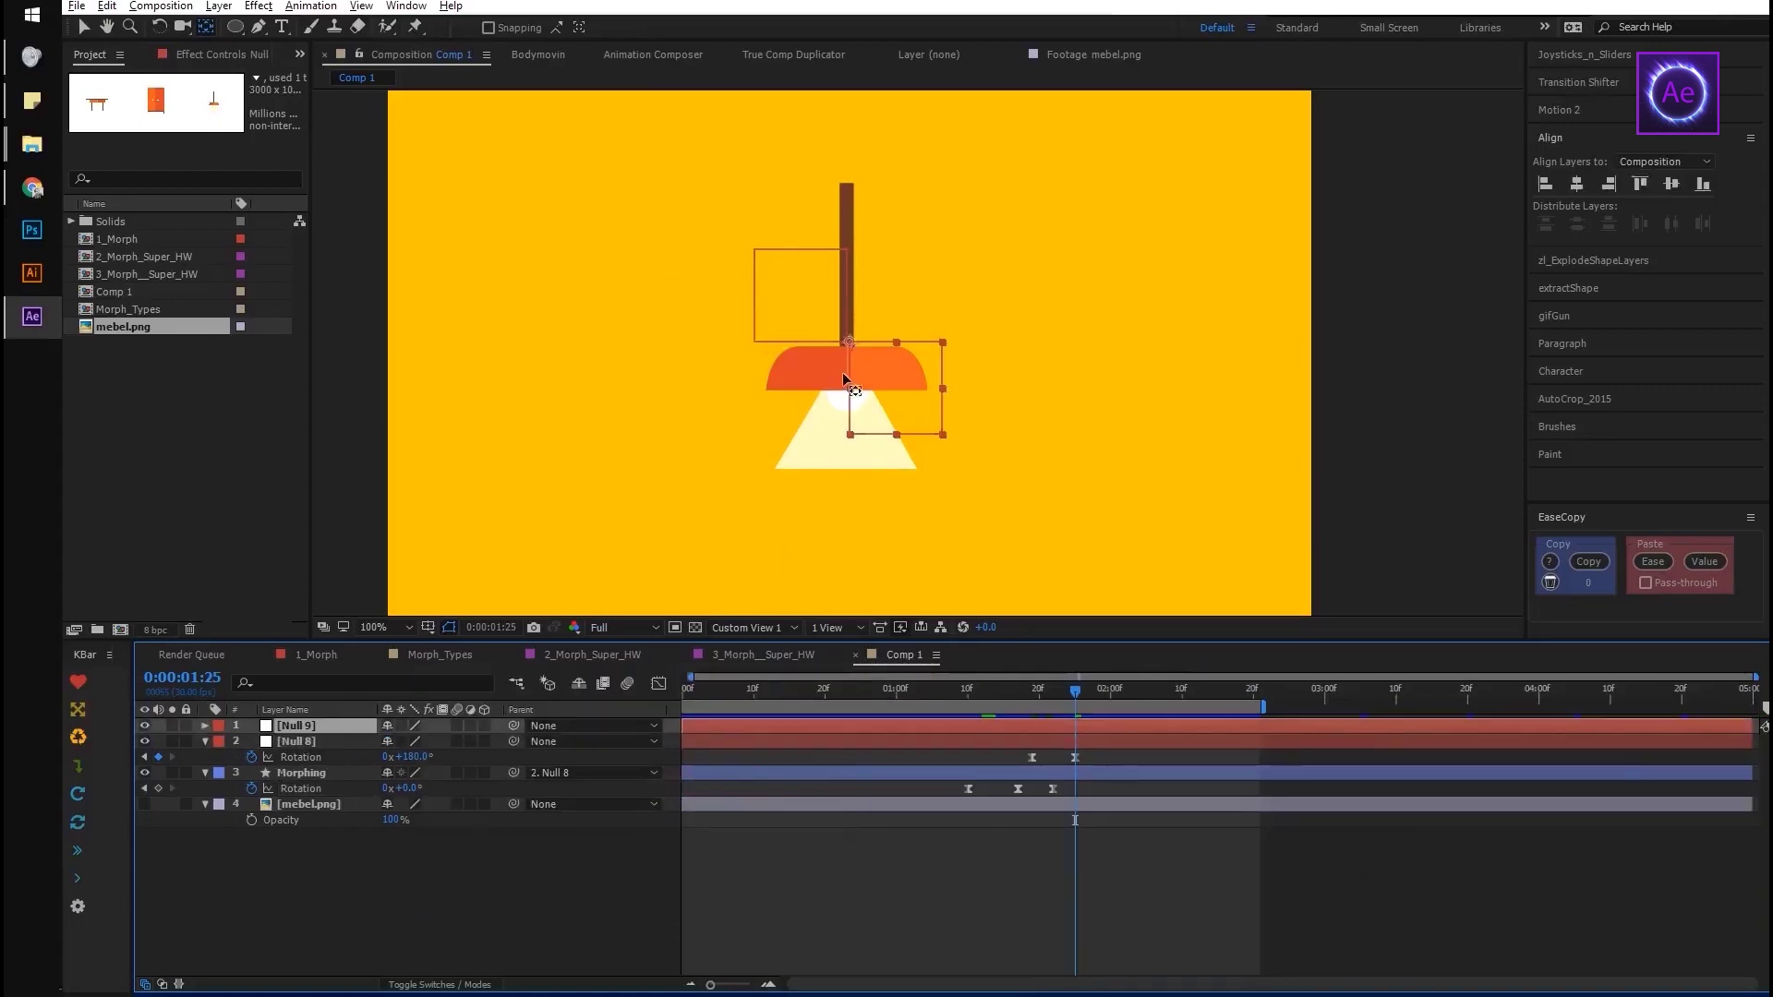
key("v")
left_click_drag(851, 346, 850, 189)
left_click(892, 589)
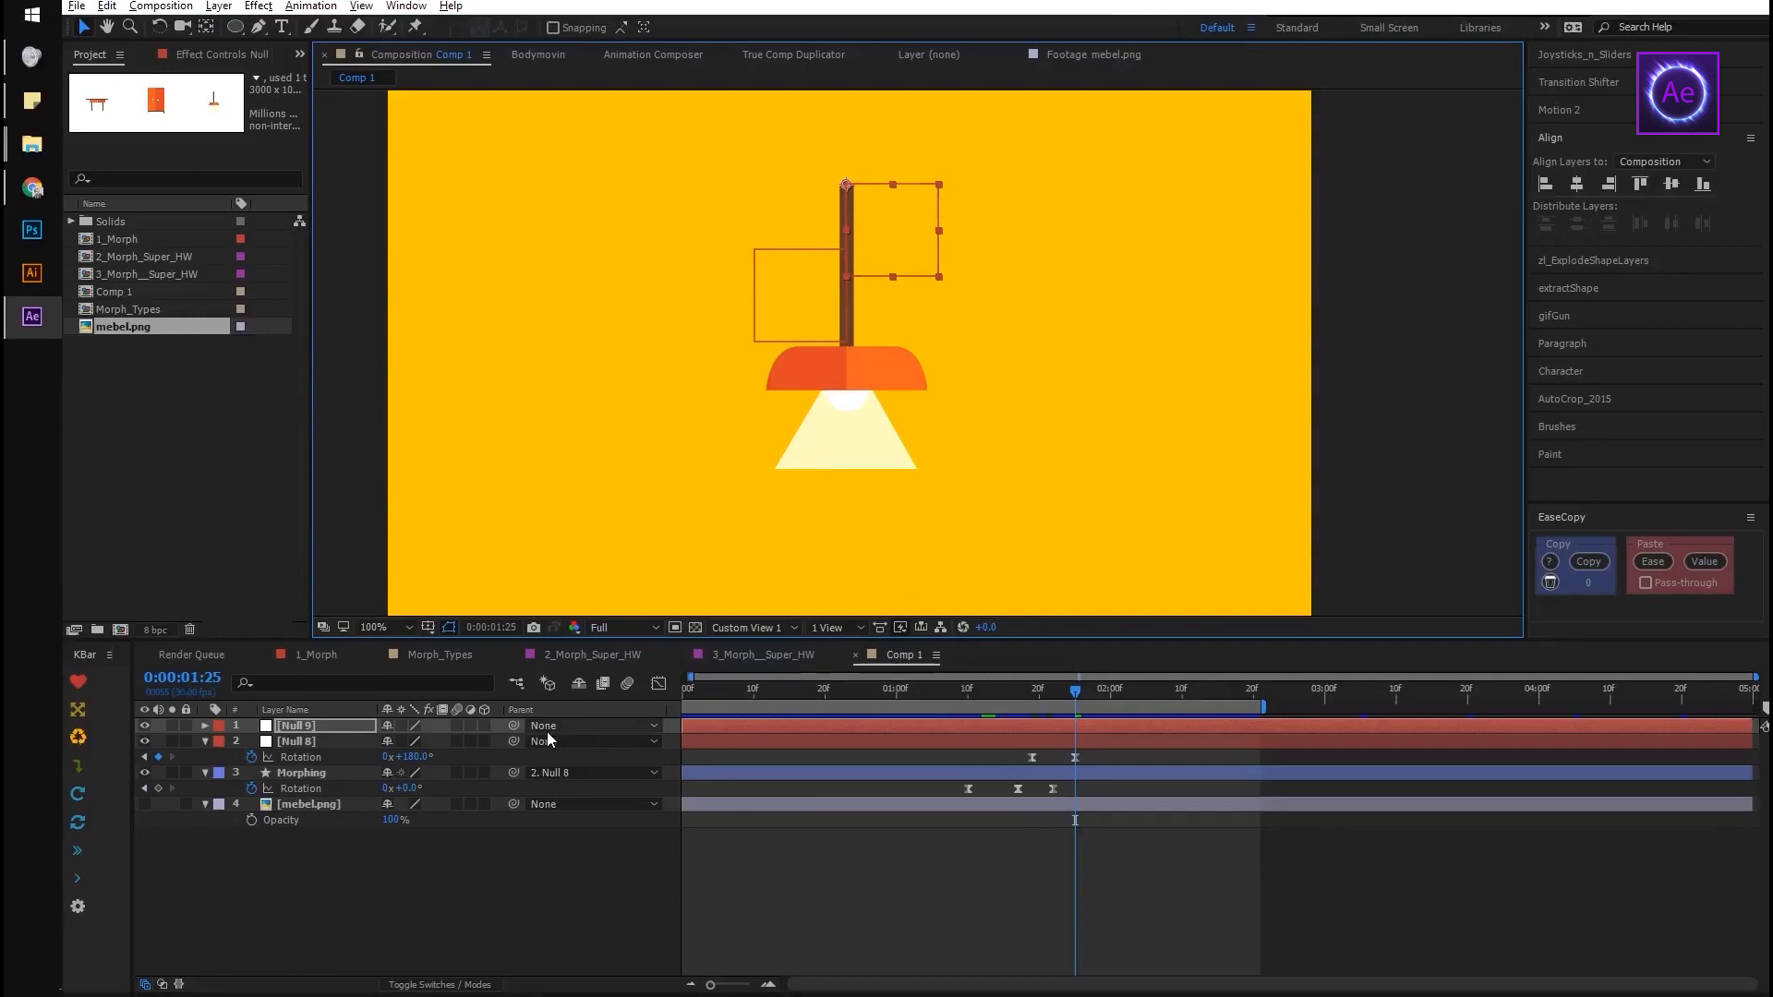
key("r")
left_click_drag(518, 756, 318, 725)
Keyframe Null 9's Rotation from 30° to 0° at 1:27, add a bounce expression, and preview
left_click(251, 742)
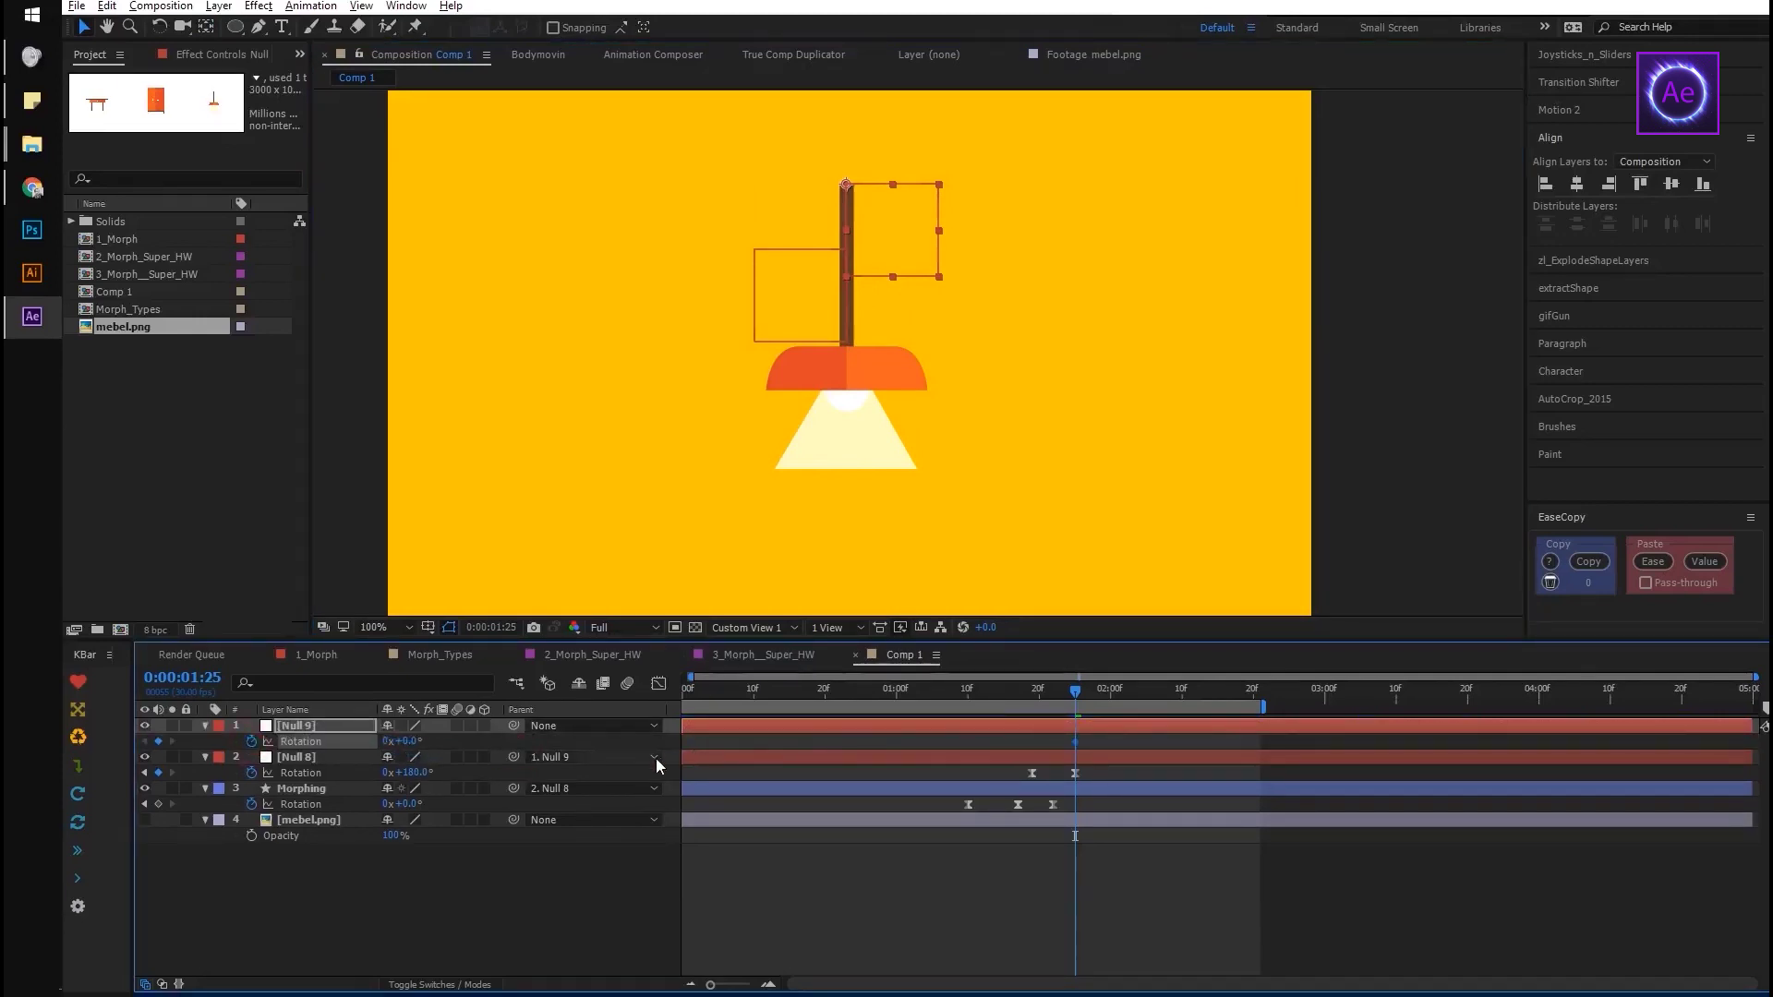
type("3")
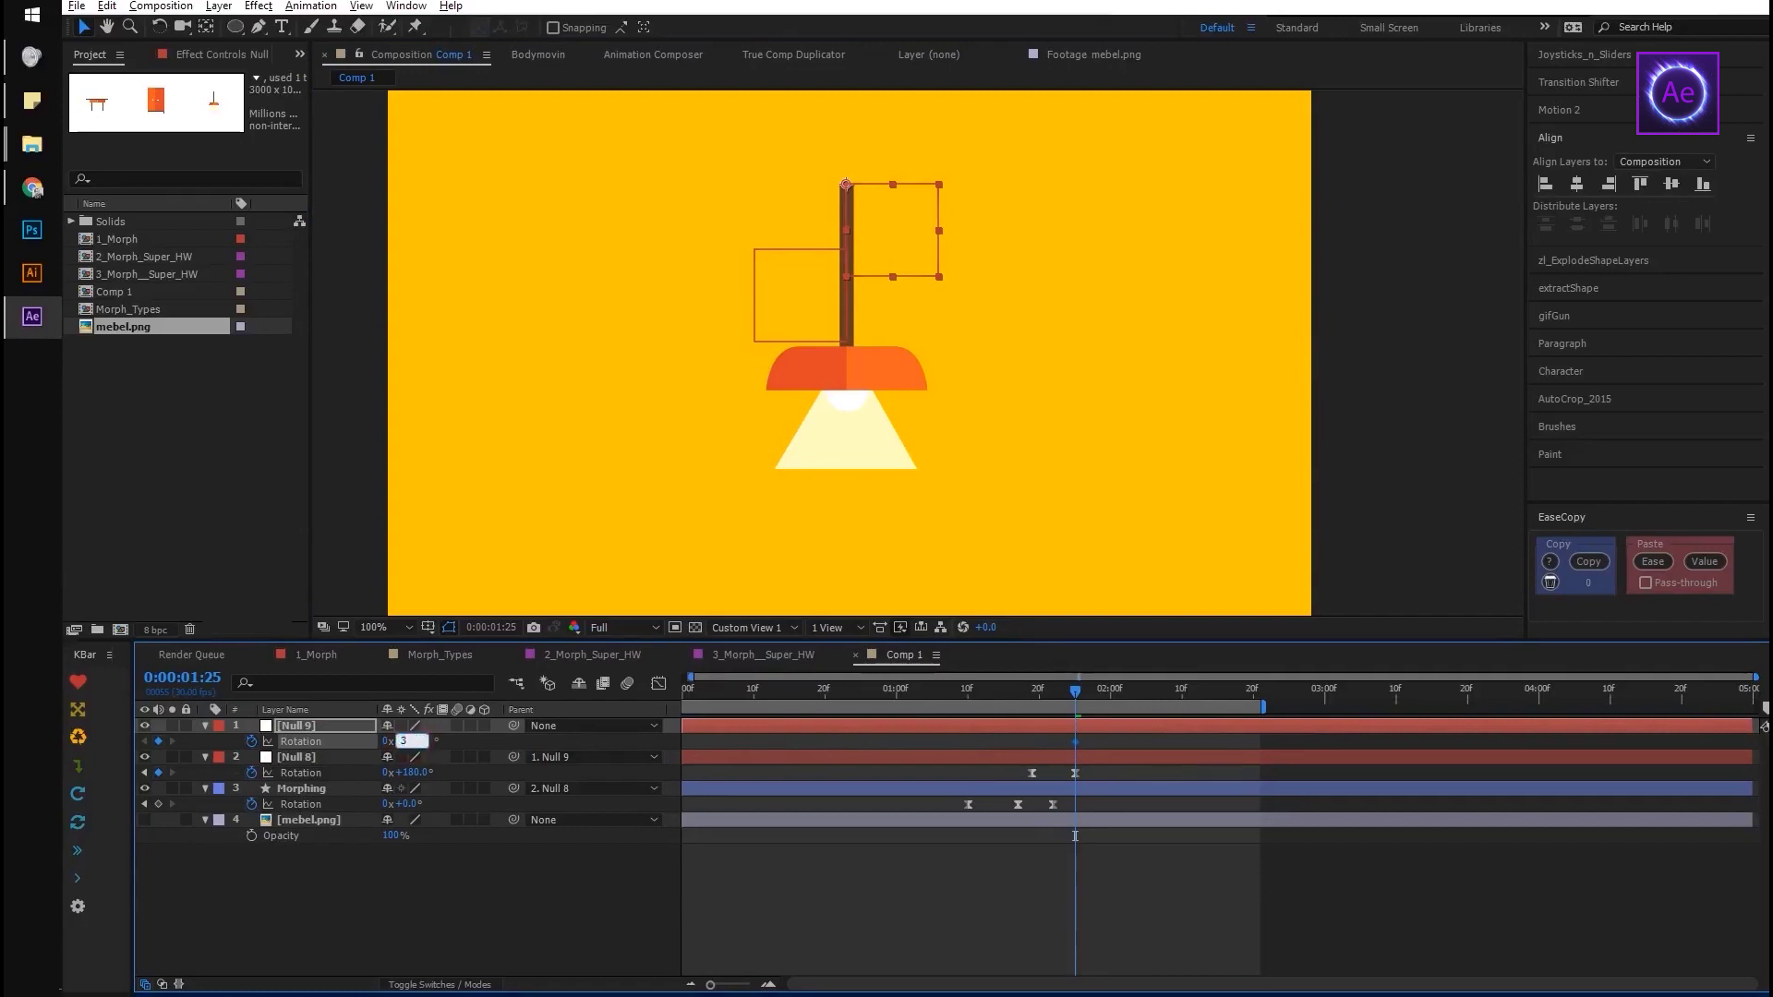
type("0")
key("Return")
left_click(1056, 699)
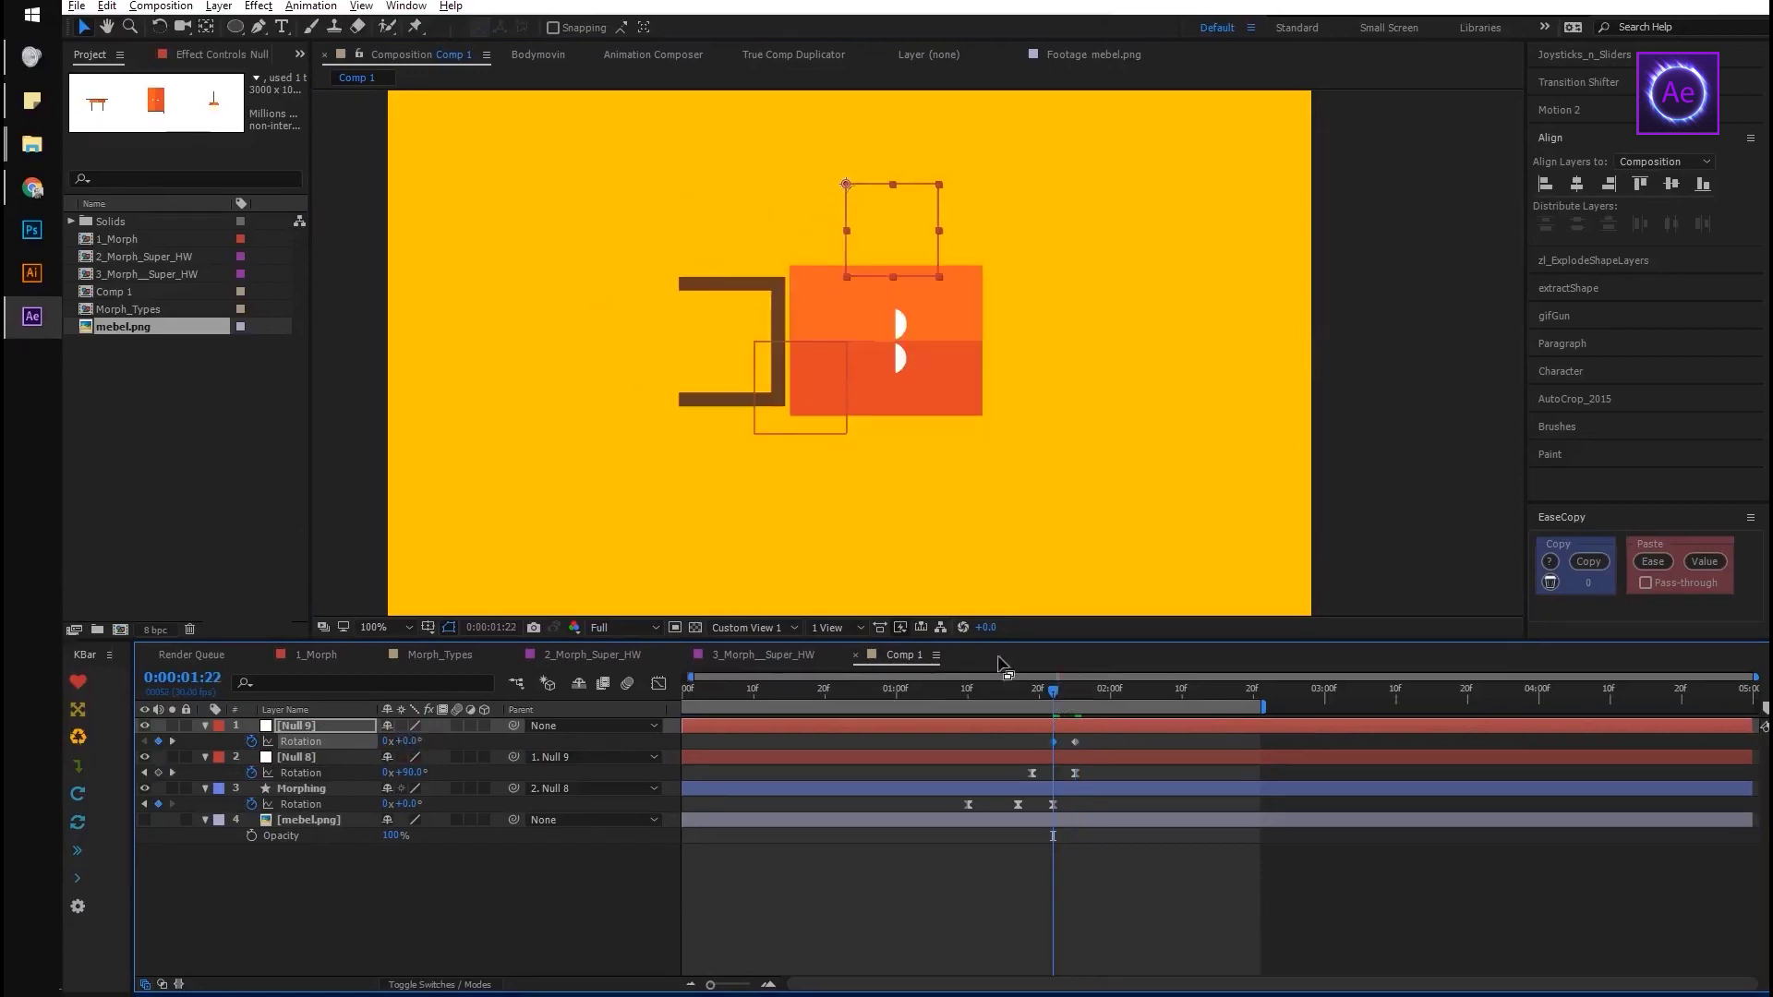
left_click_drag(1054, 694, 1090, 699)
type("0")
key("Return")
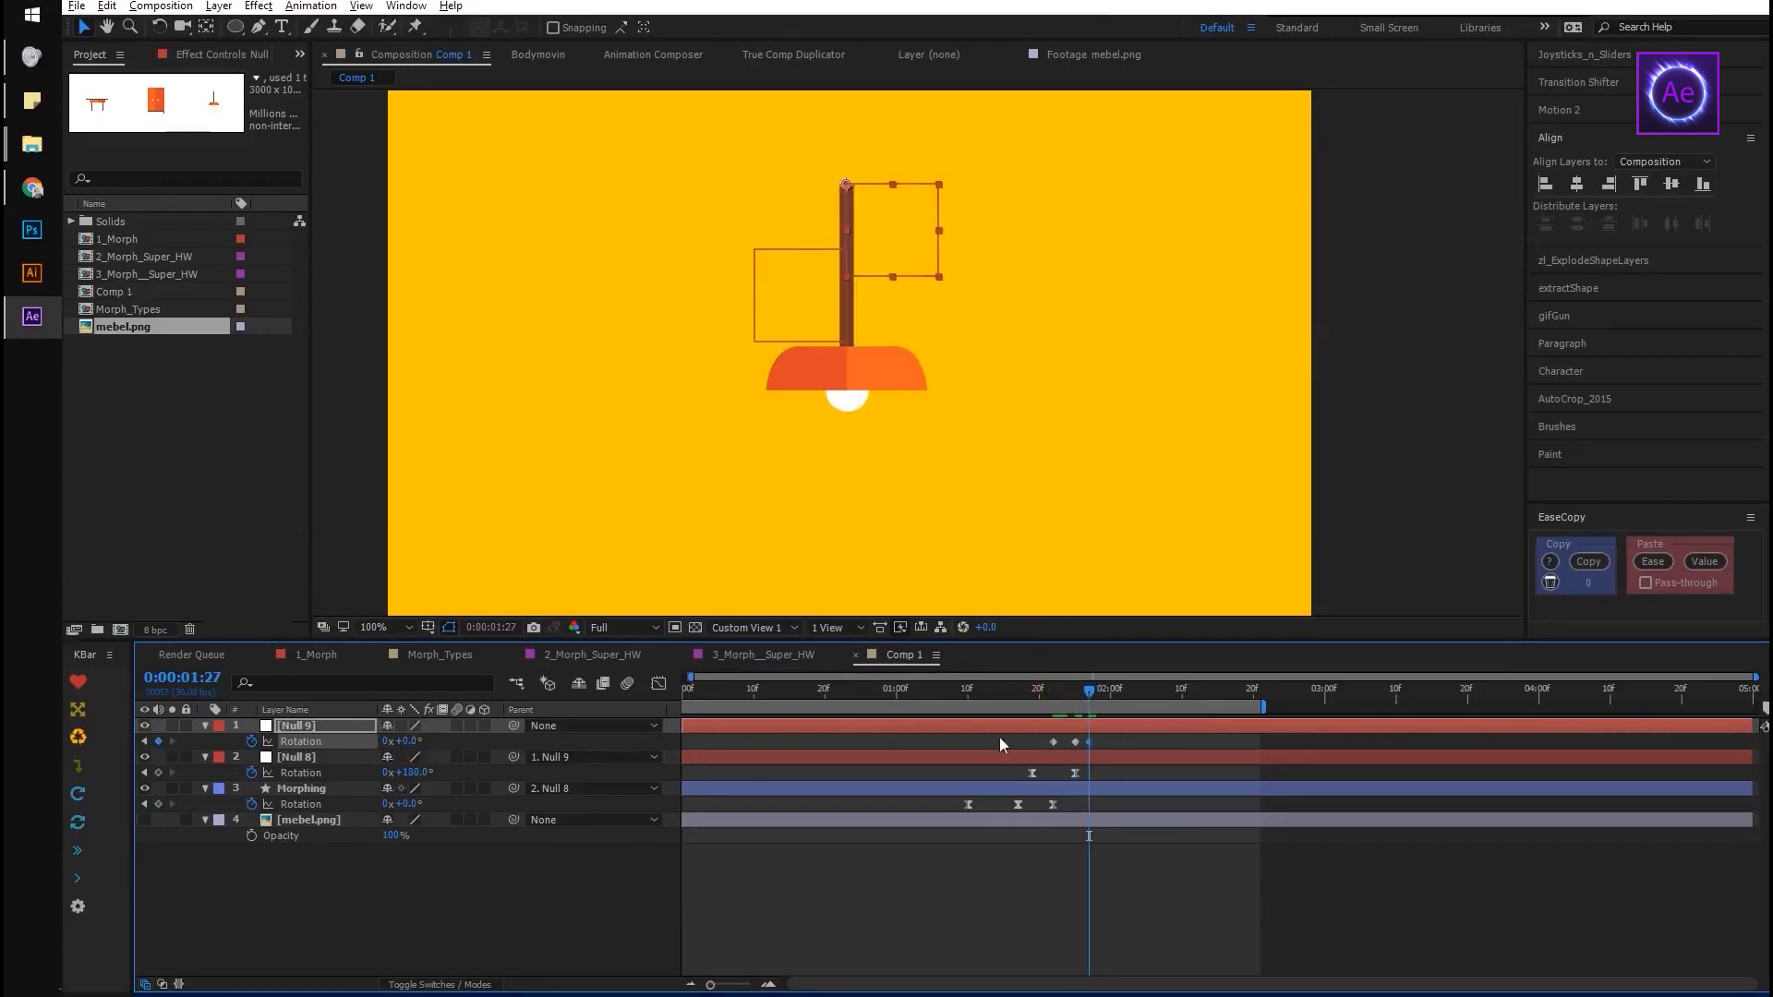
left_click(251, 741, "alt")
left_click(1132, 739)
key("space")
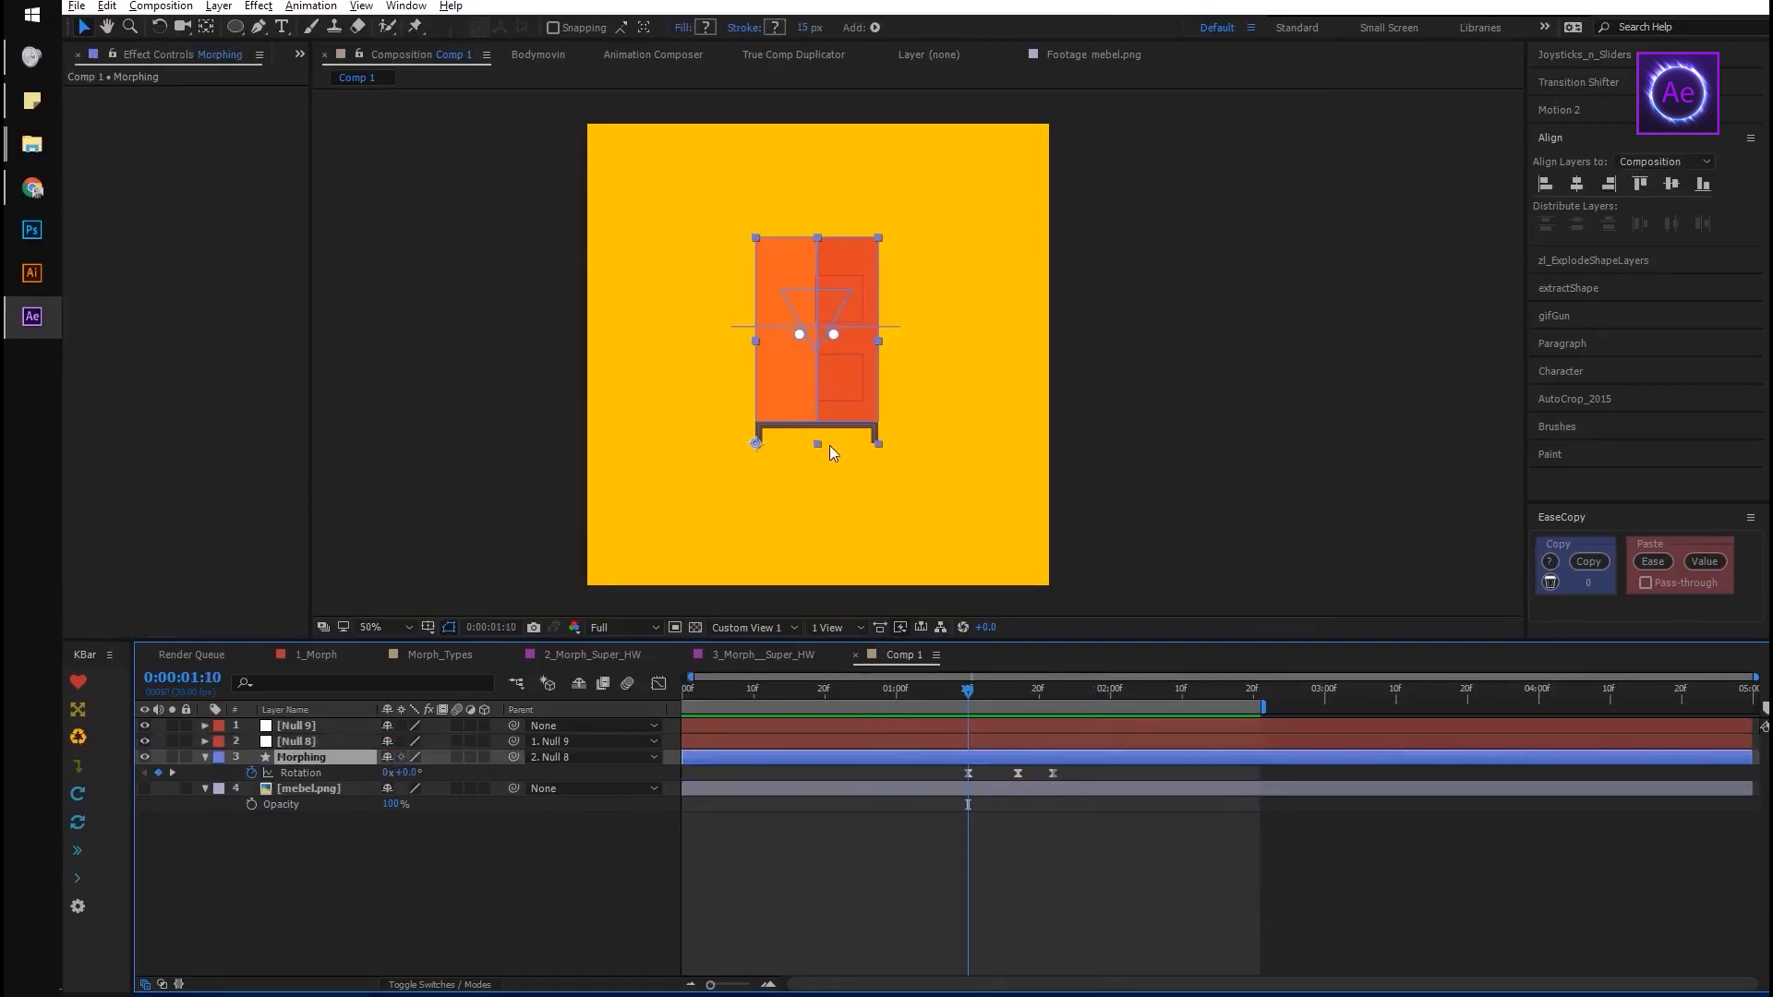
Apply CC Bend It to the Morphing layer and enable expressions on its Start and End points
key("ctrl+space")
type("ben")
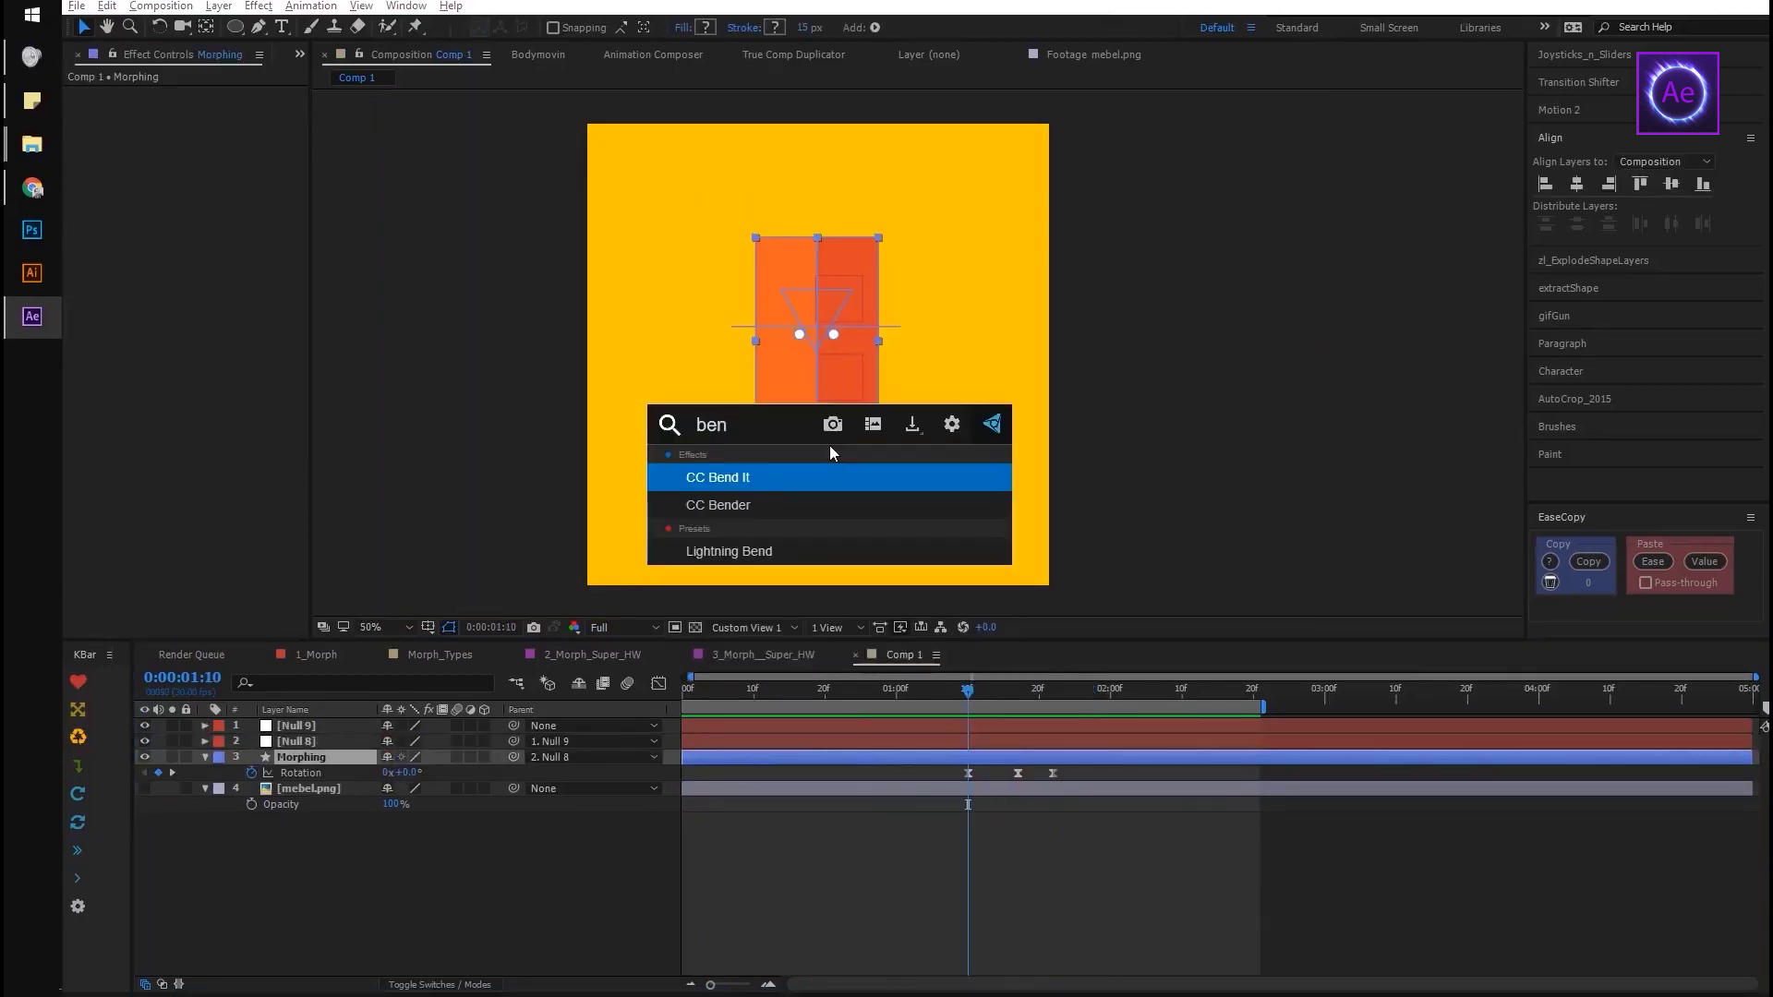
key("Return")
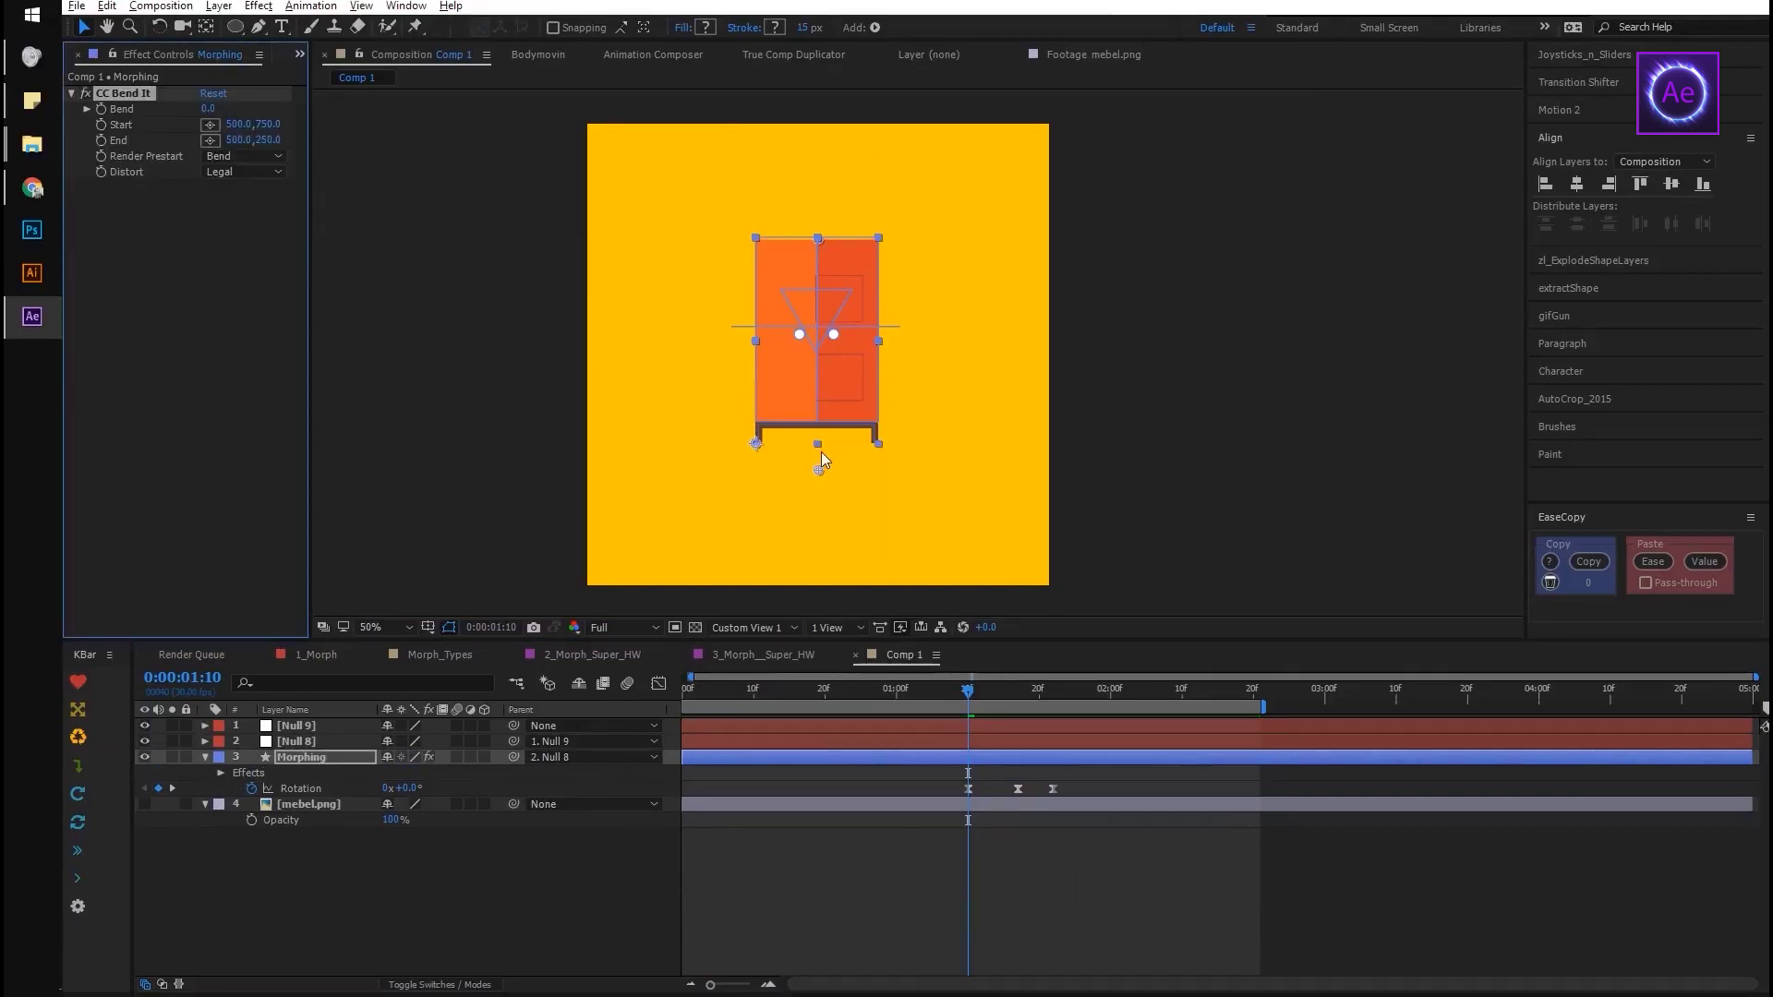
left_click(101, 125, "alt")
left_click(102, 140, "alt")
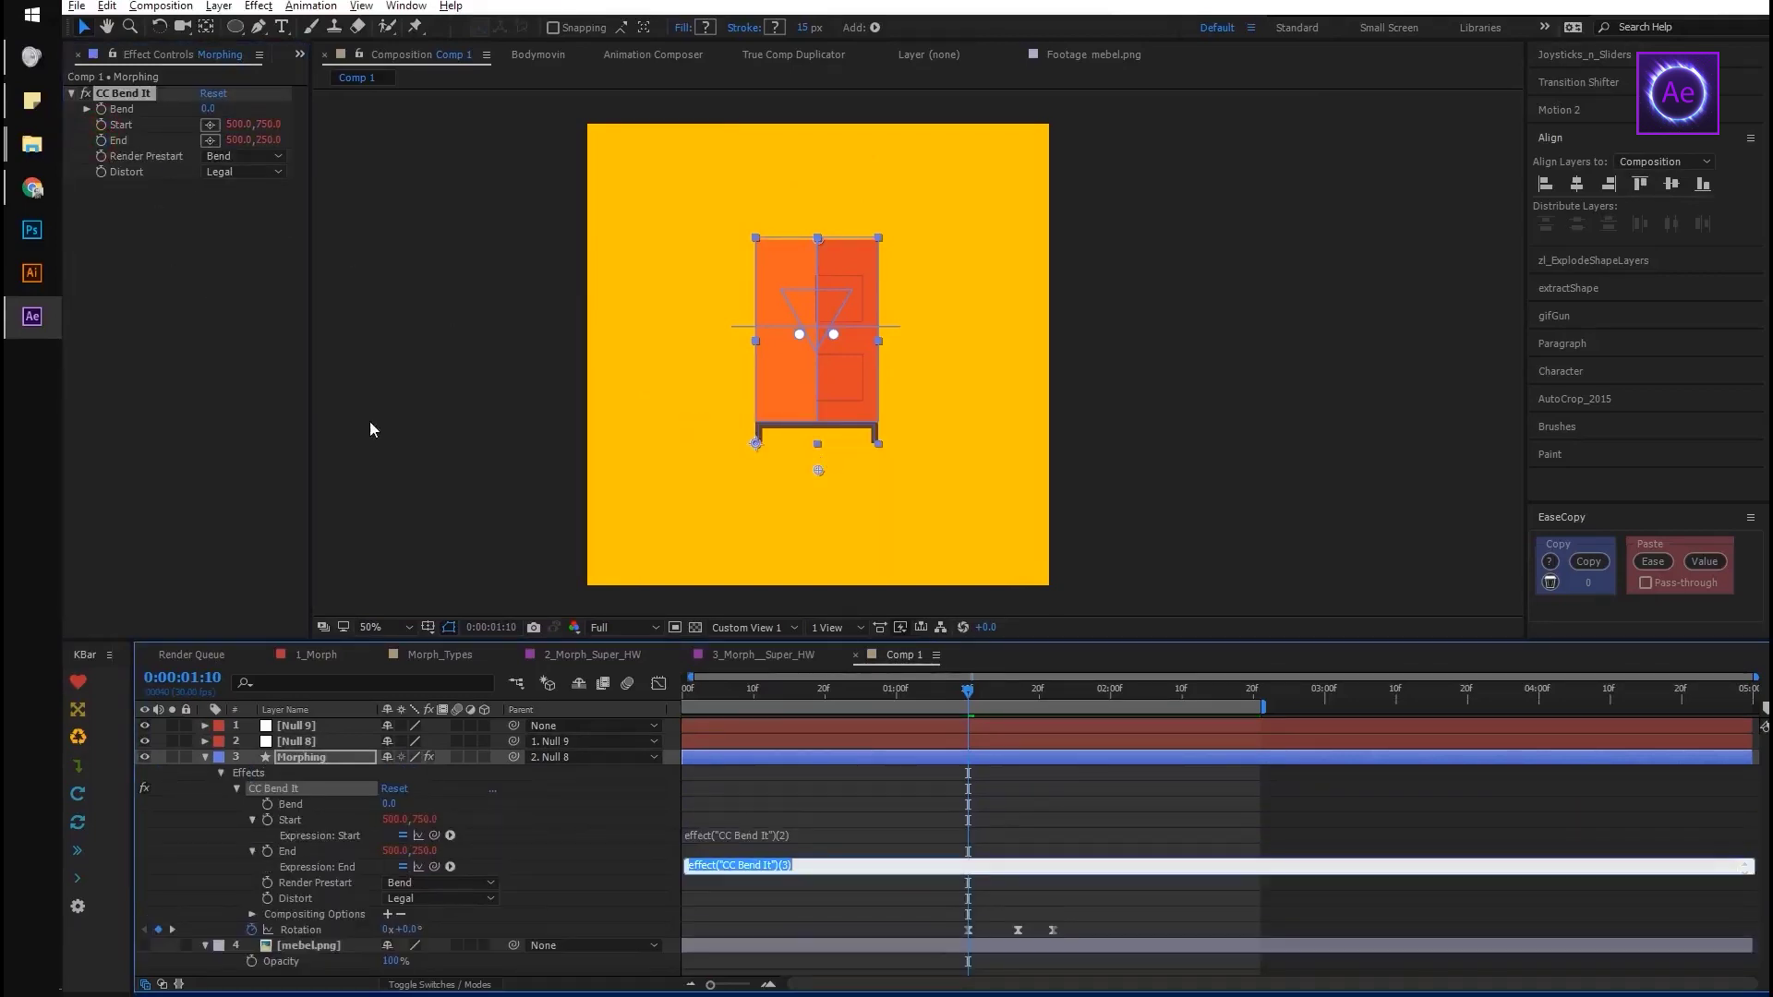
Enter toComp(value) as the Start point's expression and paste it into End
left_click(739, 834)
type("toCo")
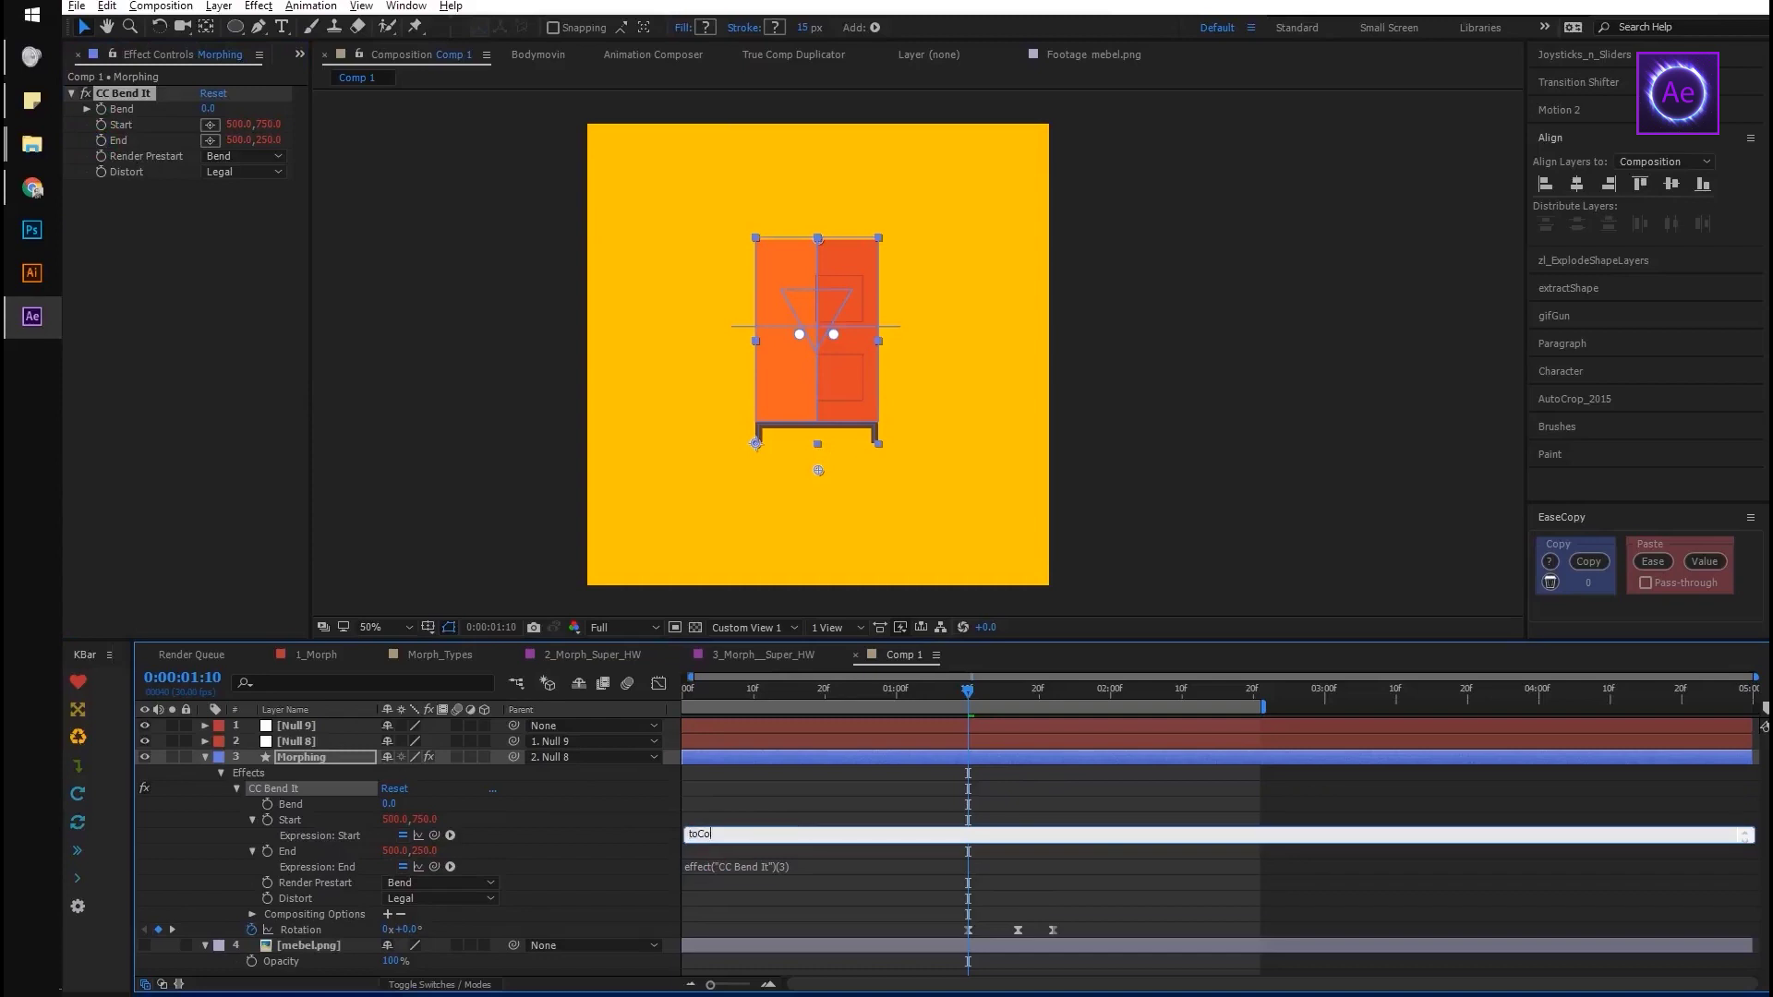
type("e")
key("ctrl+a")
key("ctrl+c")
left_click(730, 868)
key("ctrl+v")
Place the bend End point above the wardrobe and the Start point at its base
left_click(508, 795)
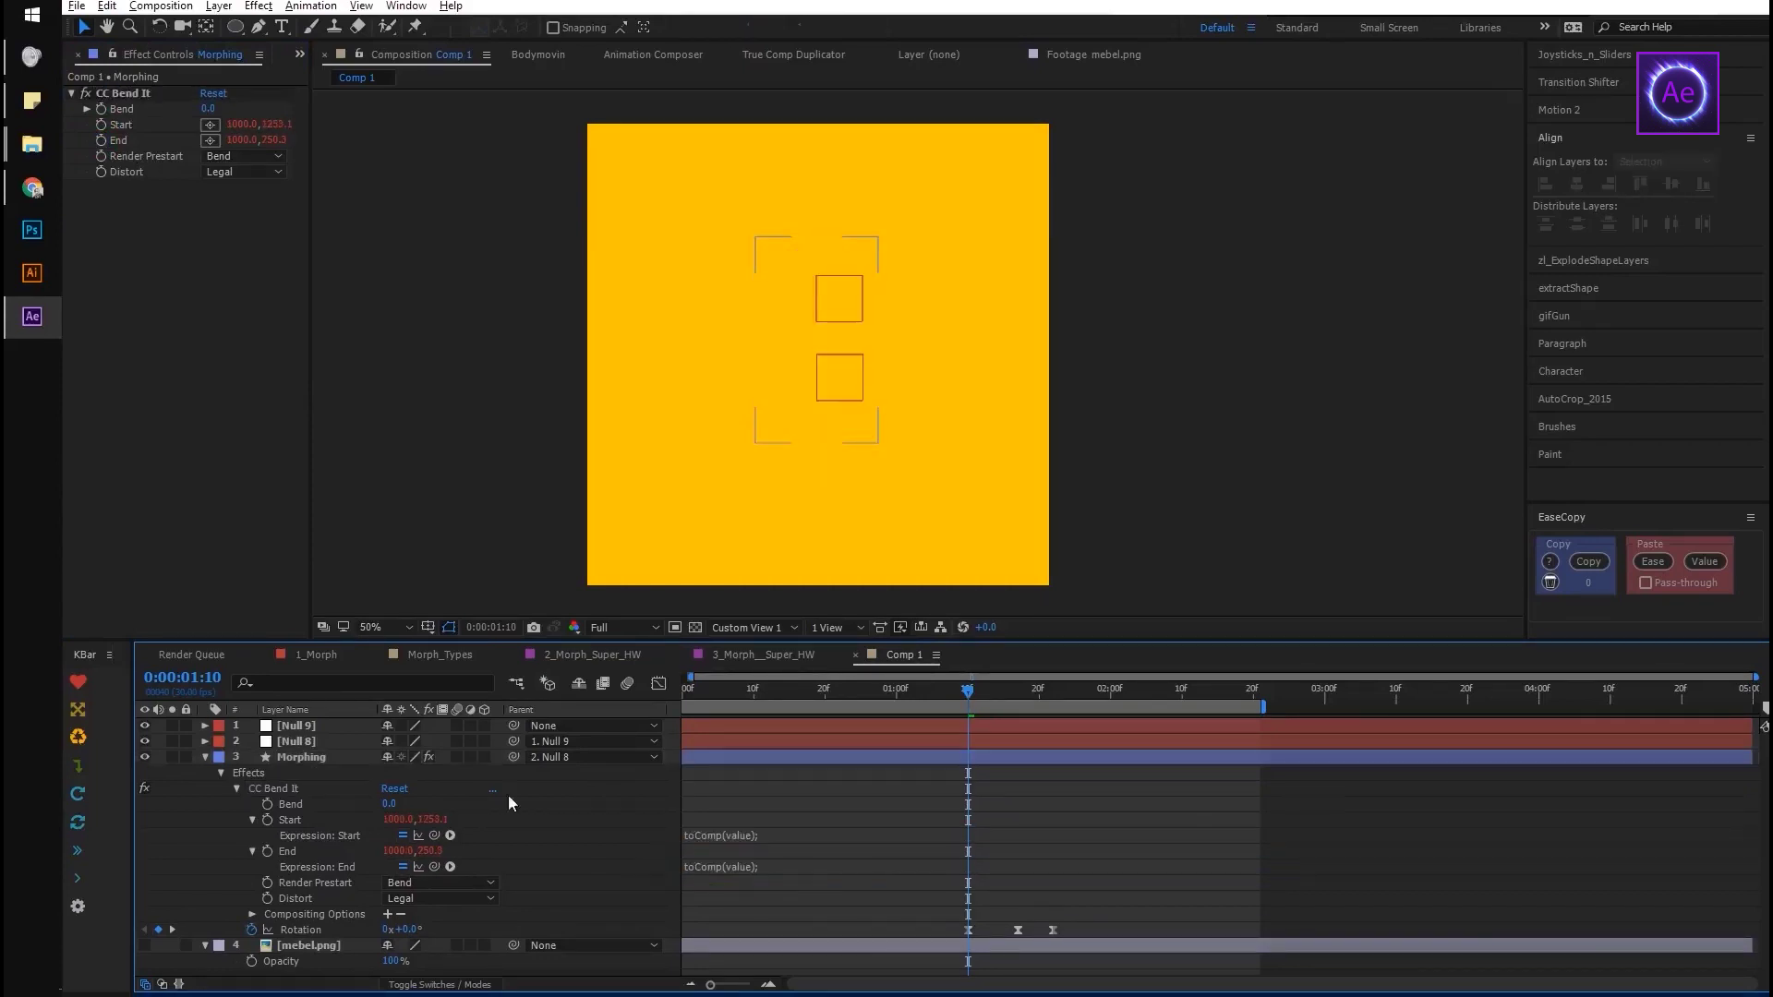
left_click(332, 754)
left_click(126, 94)
left_click_drag(1050, 471, 818, 195)
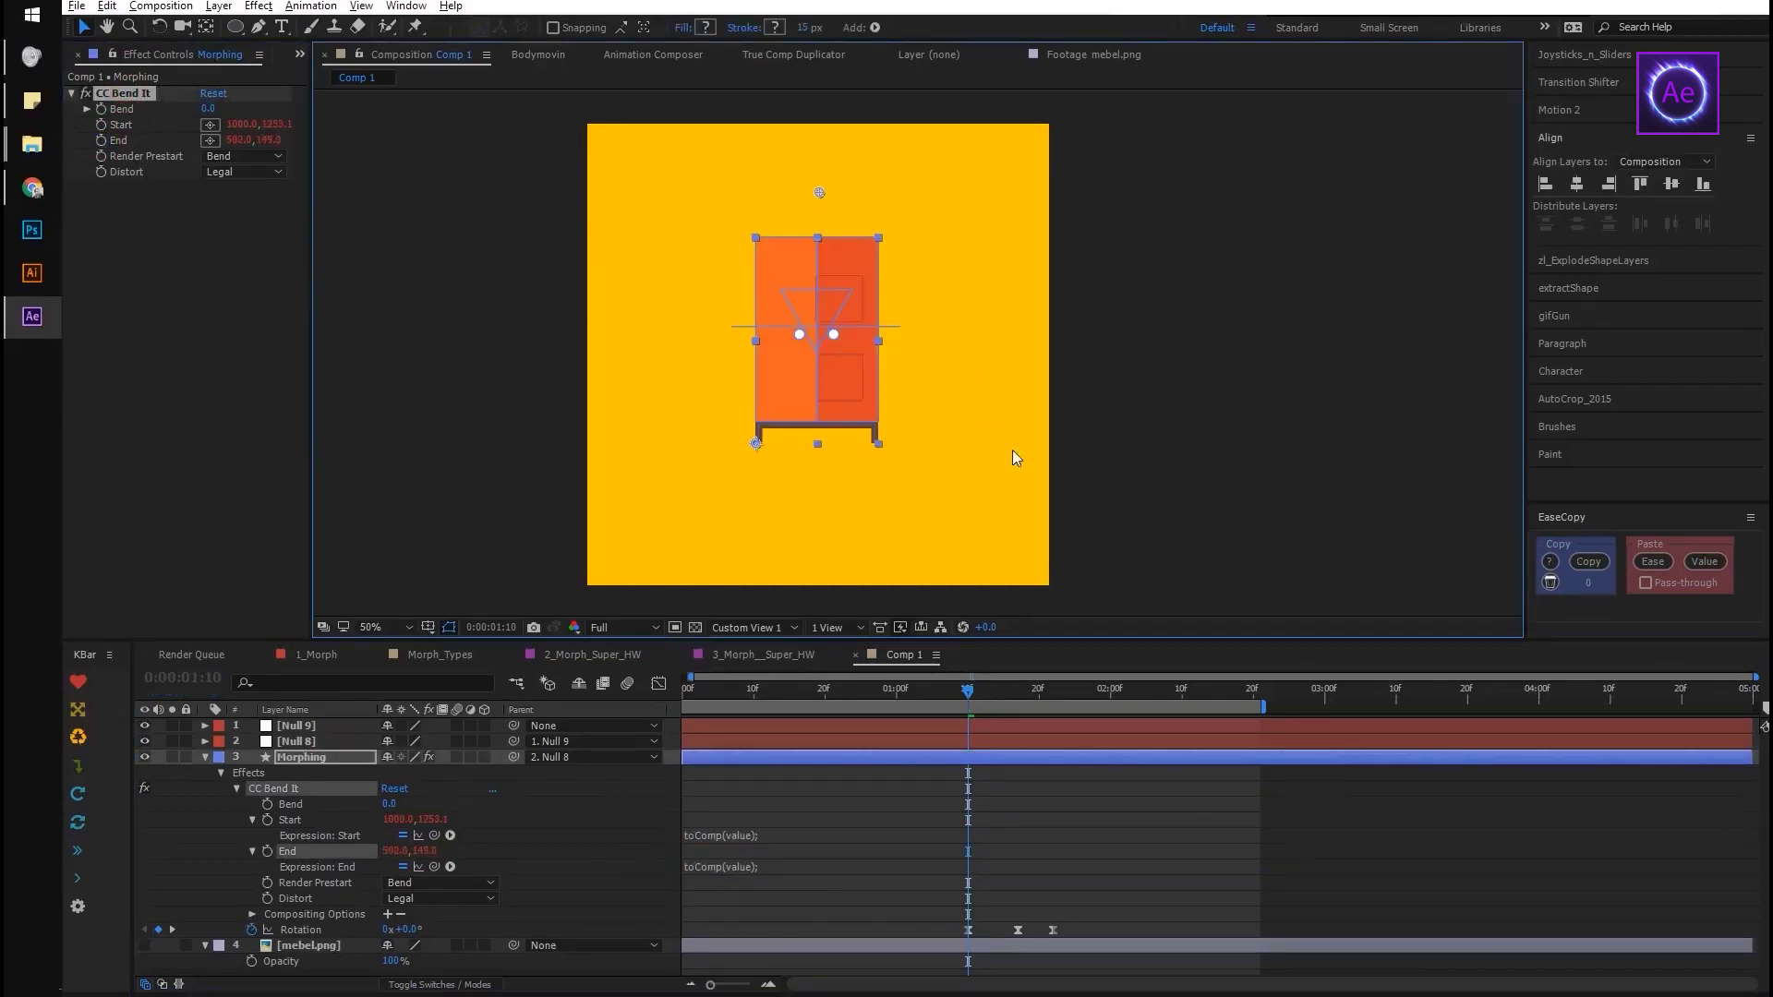
scroll(1013, 453, "down", 2)
left_click_drag(981, 526, 867, 398)
scroll(869, 400, "up", 3)
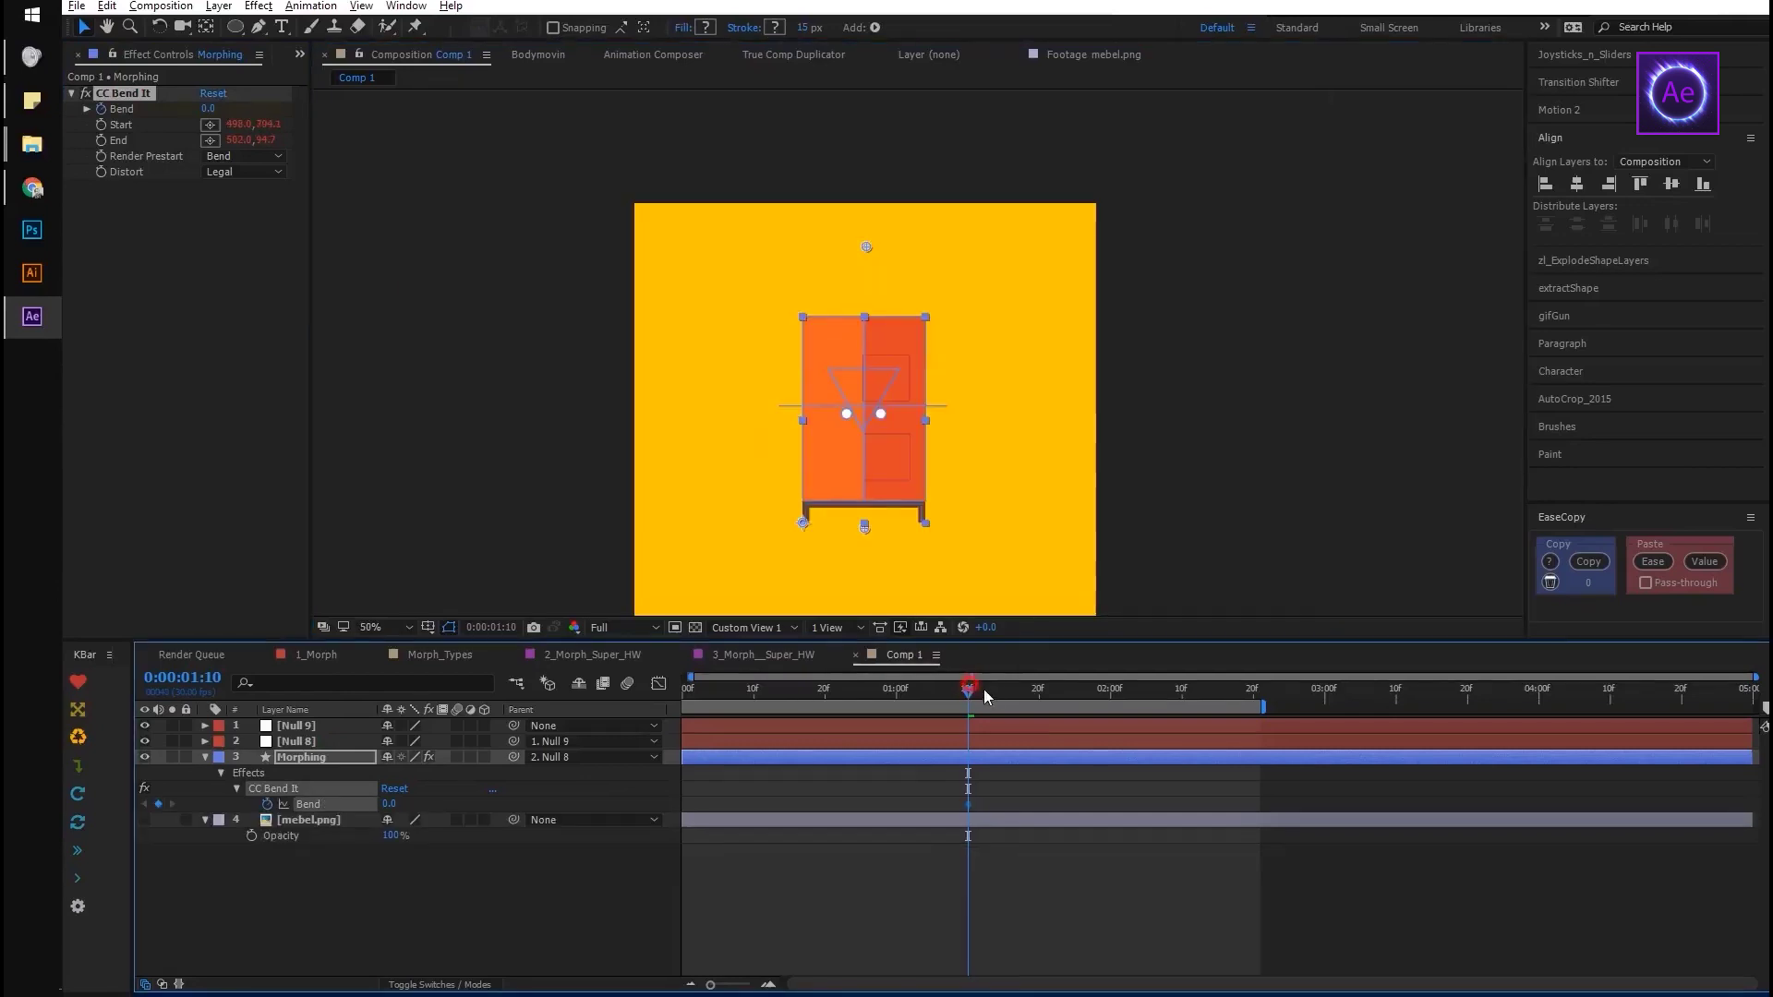
Keyframe CC Bend It's Bend at -40 around 1:17
left_click_drag(983, 688, 1056, 717)
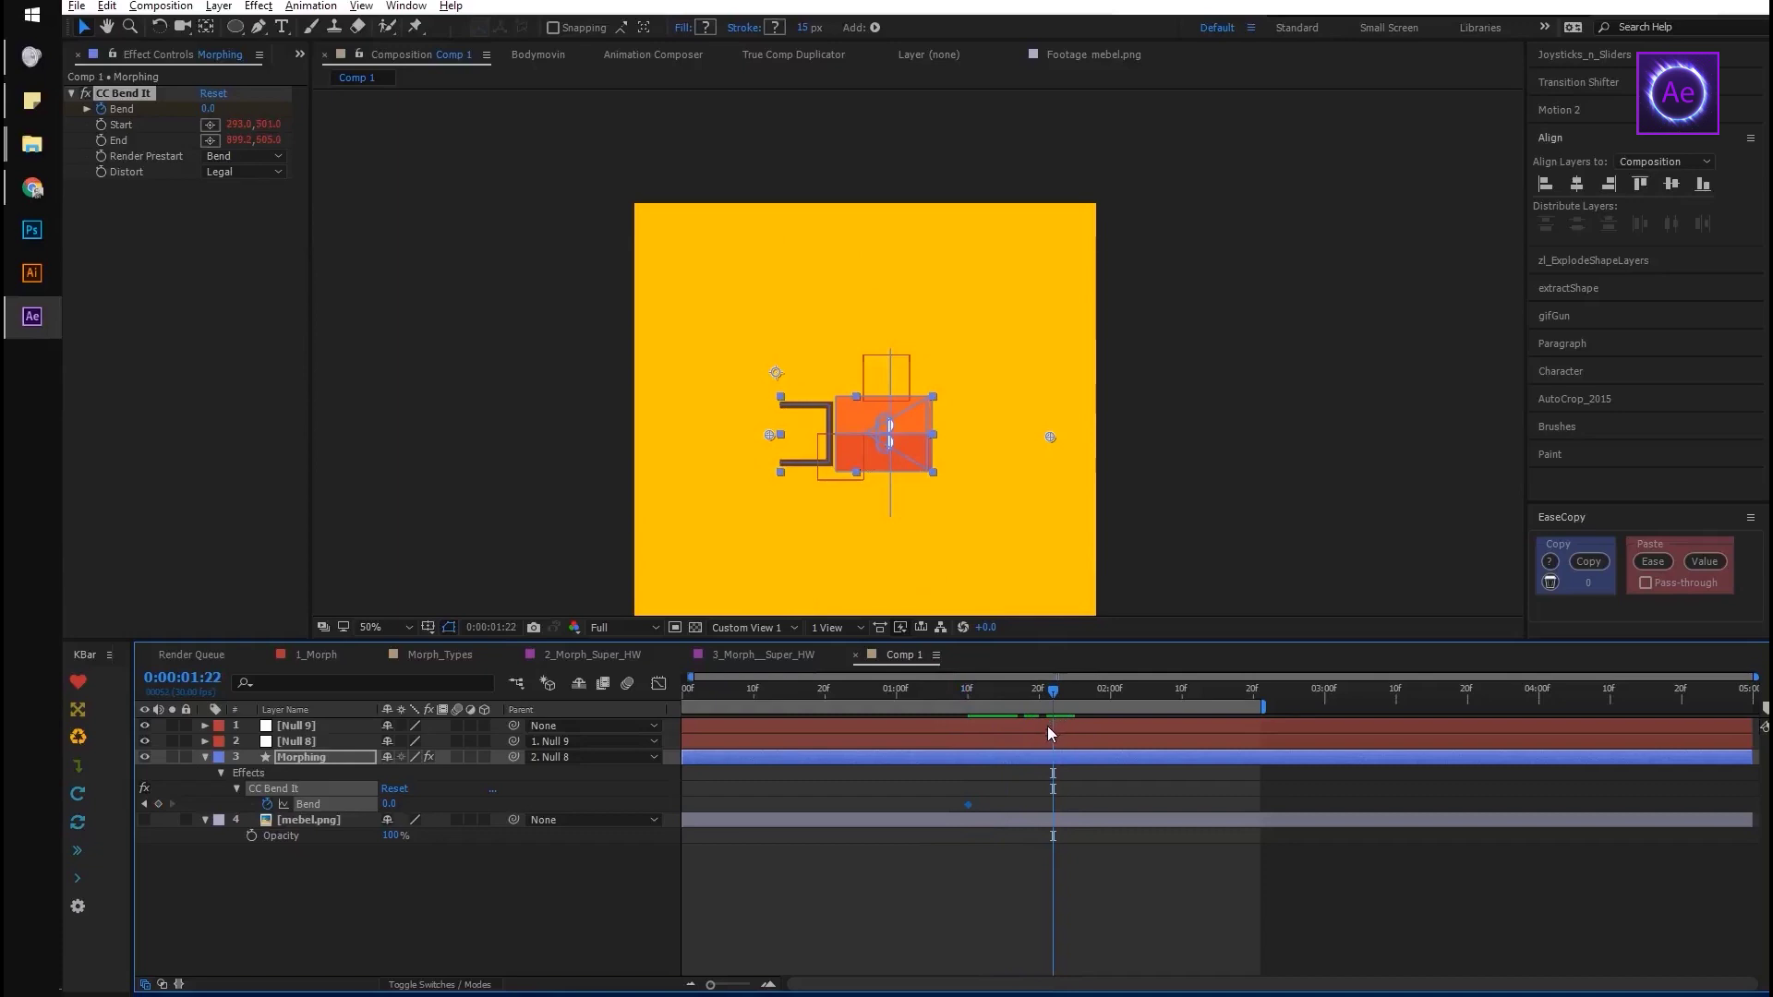
key("u")
scroll(1050, 849, "down", 3)
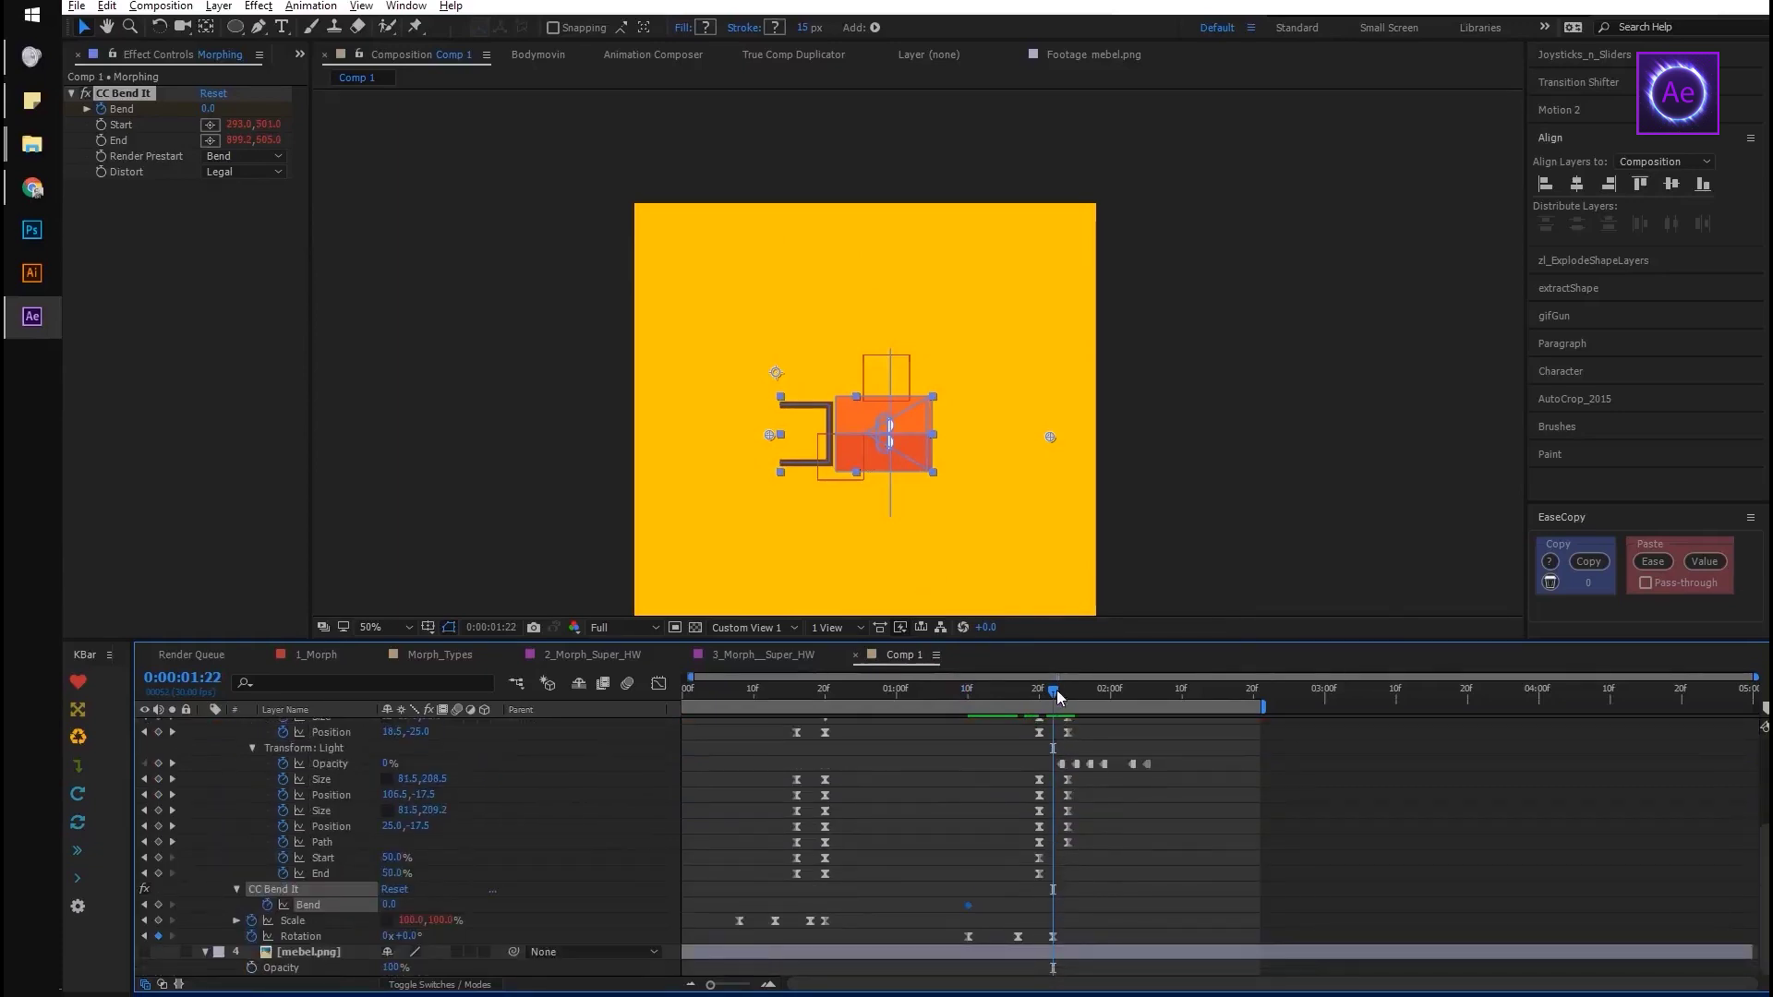
left_click_drag(1056, 691, 1061, 748)
key("equal")
key("equal")
left_click(390, 905)
type("-40")
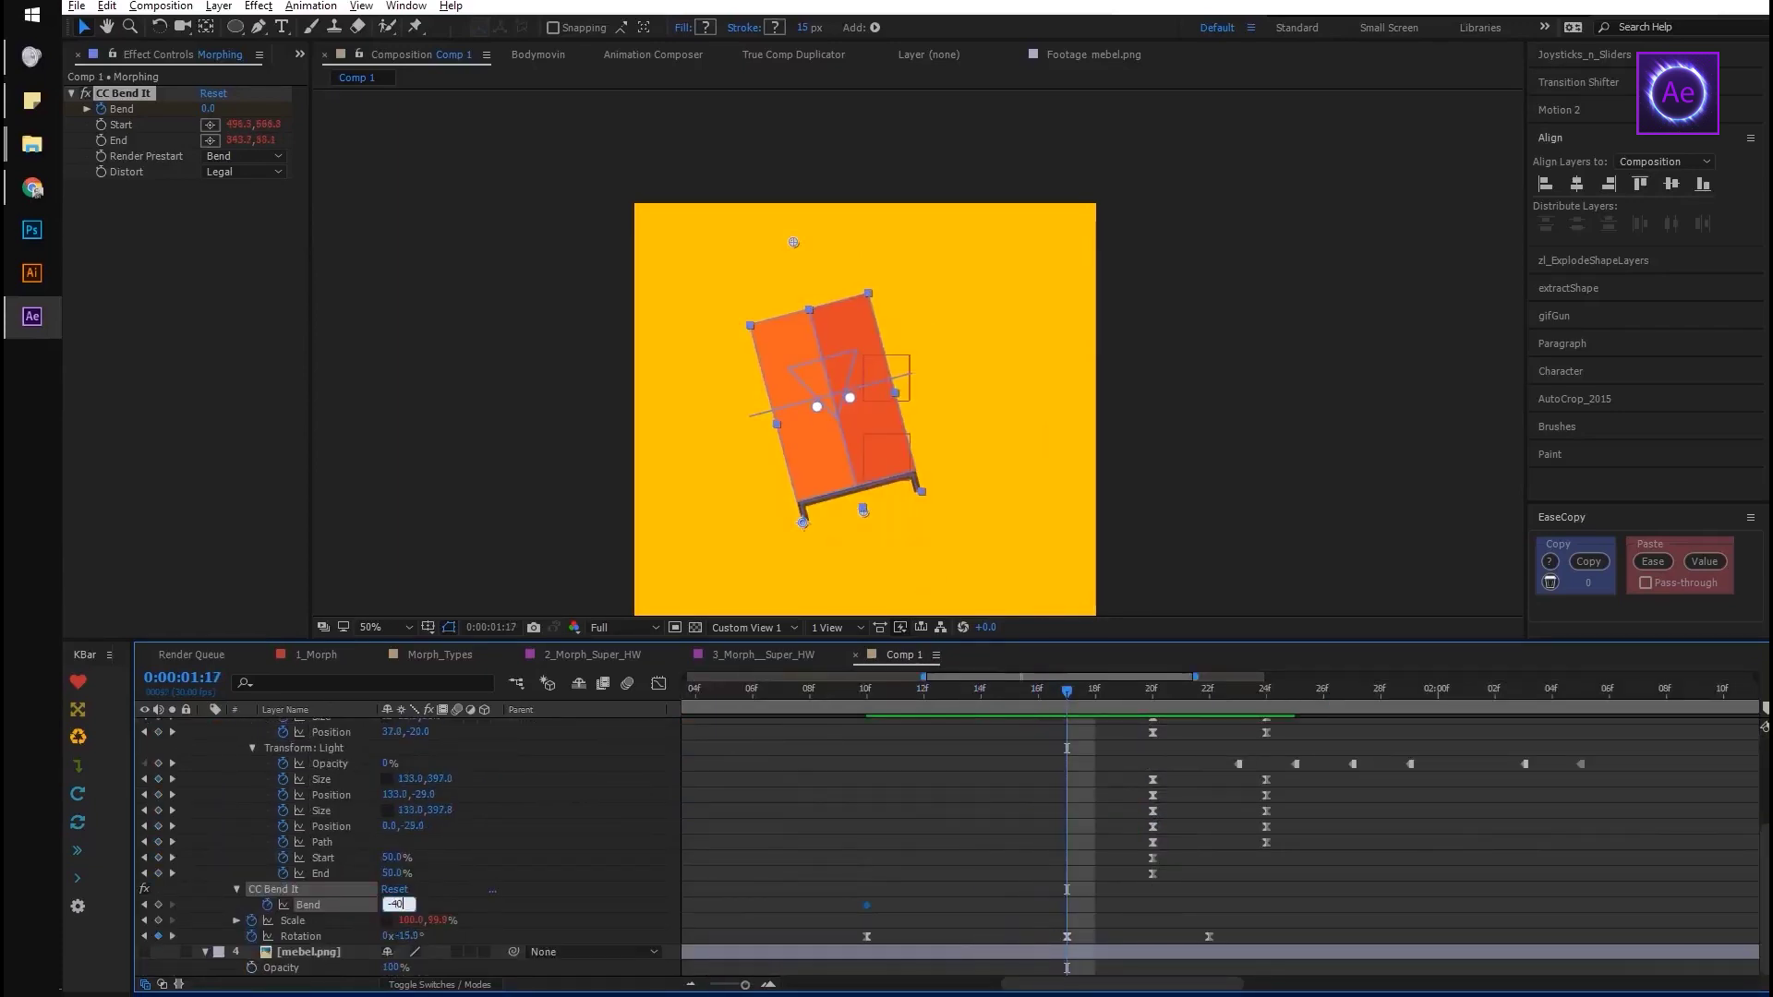
key("Return")
left_click_drag(866, 906, 810, 906)
Align the -40 Bend keyframe to Null 8's flip at 19f, then key Bend 40 at 1:24 and 0 at 1:27
key("s")
key("s")
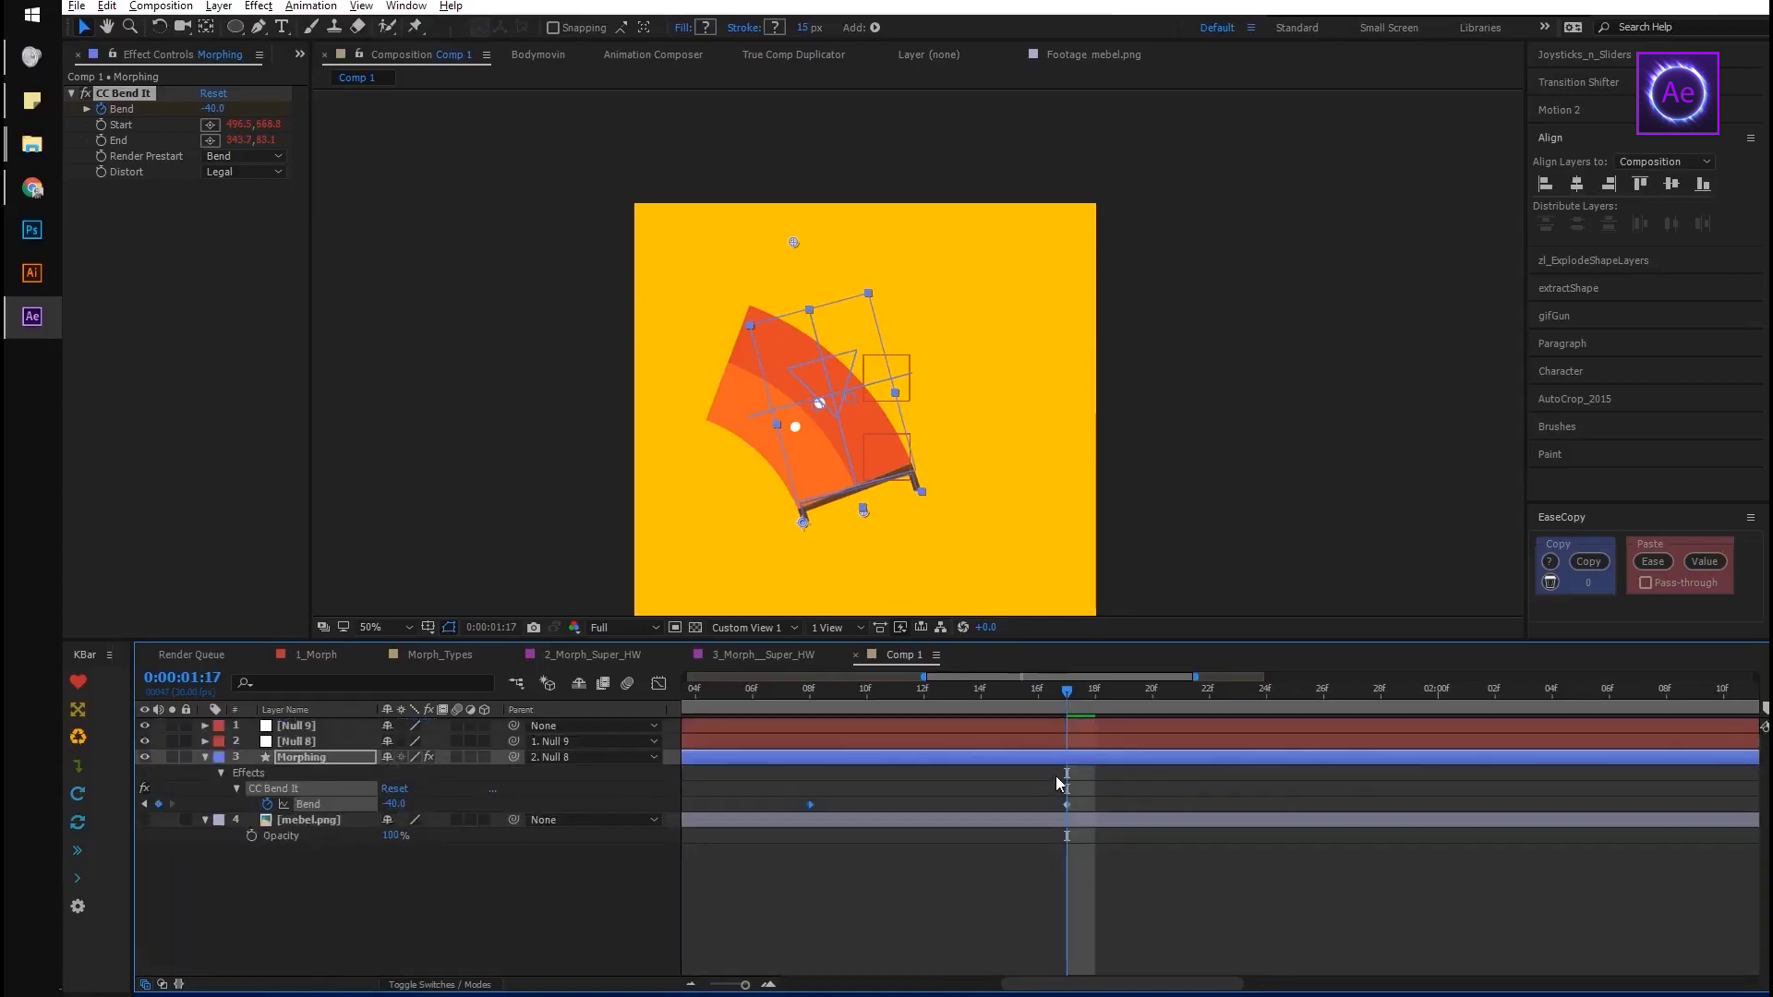
left_click(1072, 740)
key("u")
left_click_drag(1067, 819, 1125, 819)
left_click_drag(1066, 696, 1352, 702)
type("40")
key("Return")
left_click(1248, 727)
key("u")
left_click(393, 835)
type("0")
key("Return")
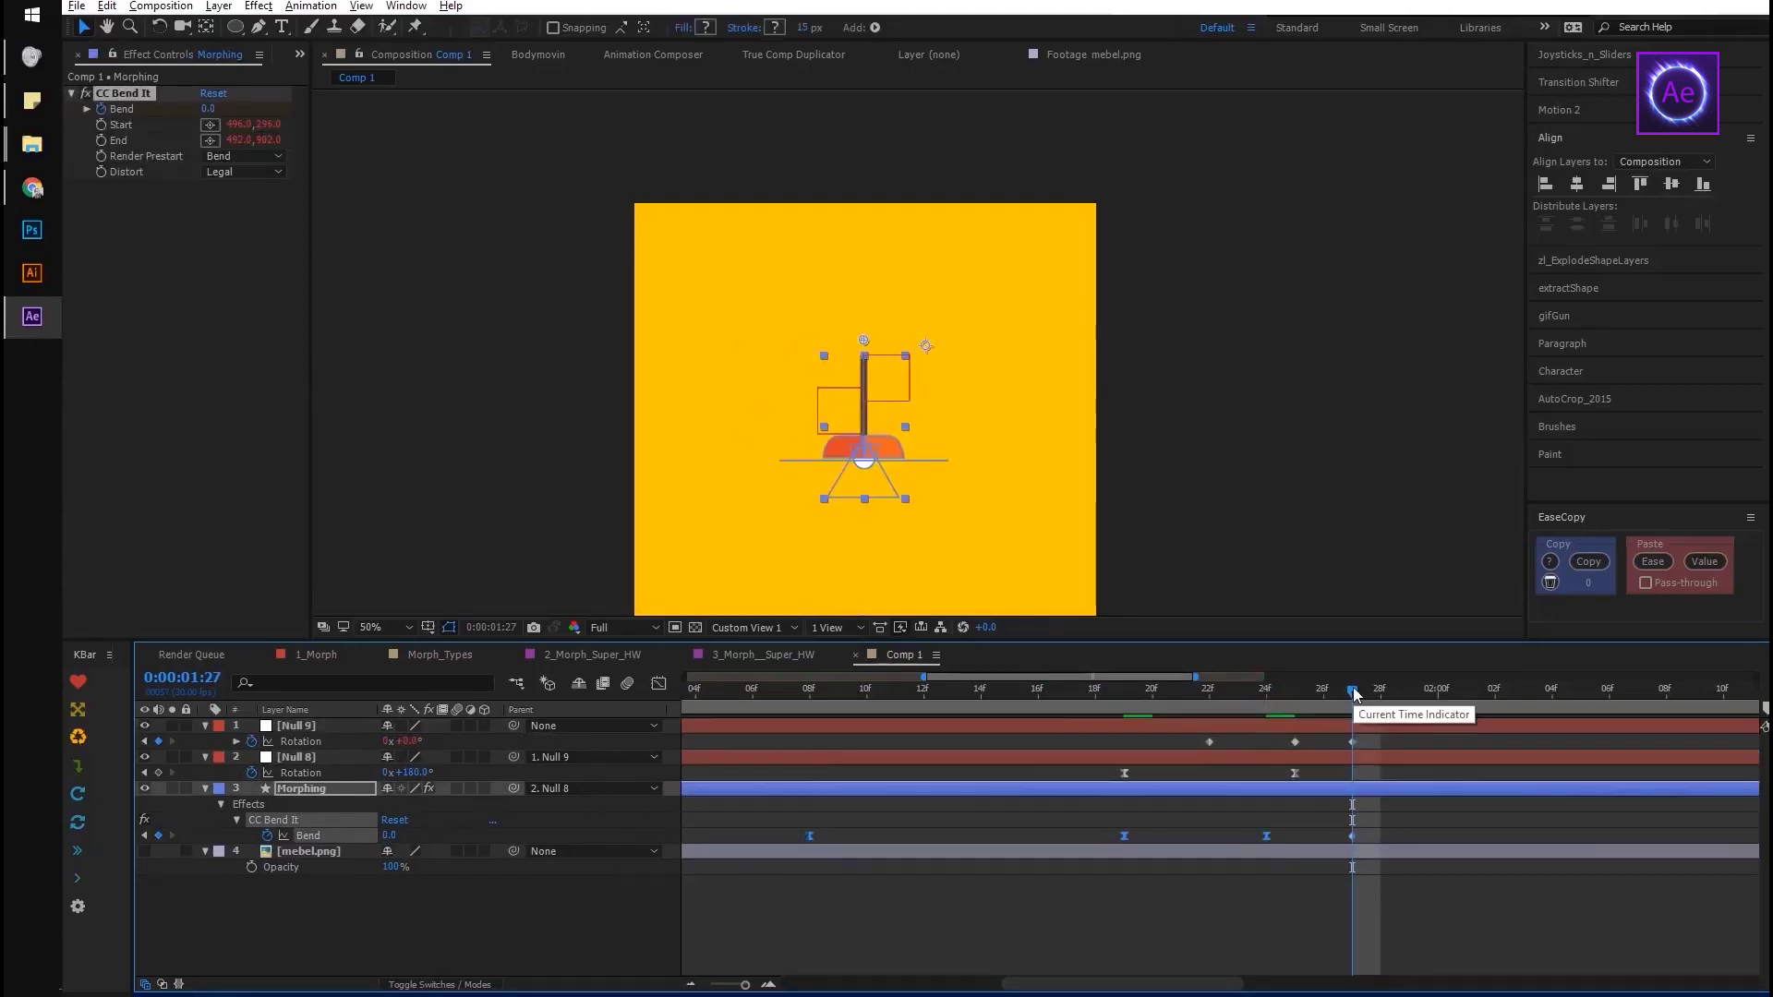
Sharpen the Bend keyframes' easing in the speed graph
left_click(658, 683)
left_click_drag(1071, 847, 859, 849)
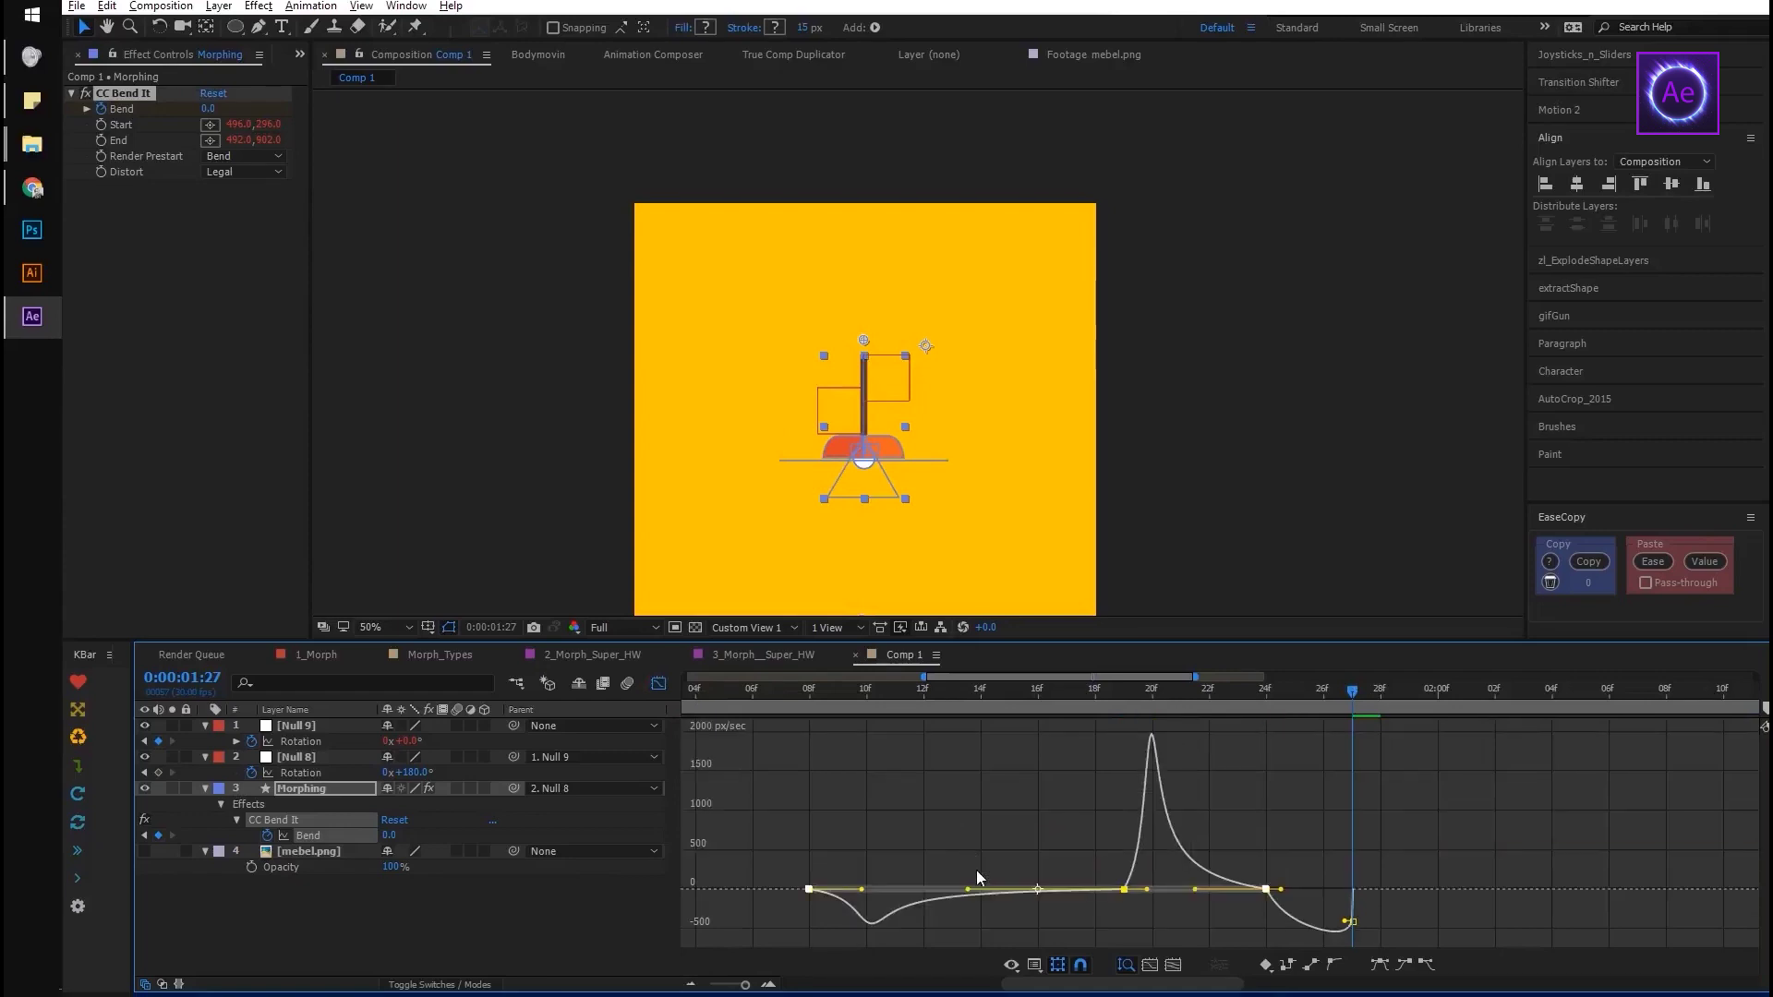
left_click(1008, 812)
left_click(658, 684)
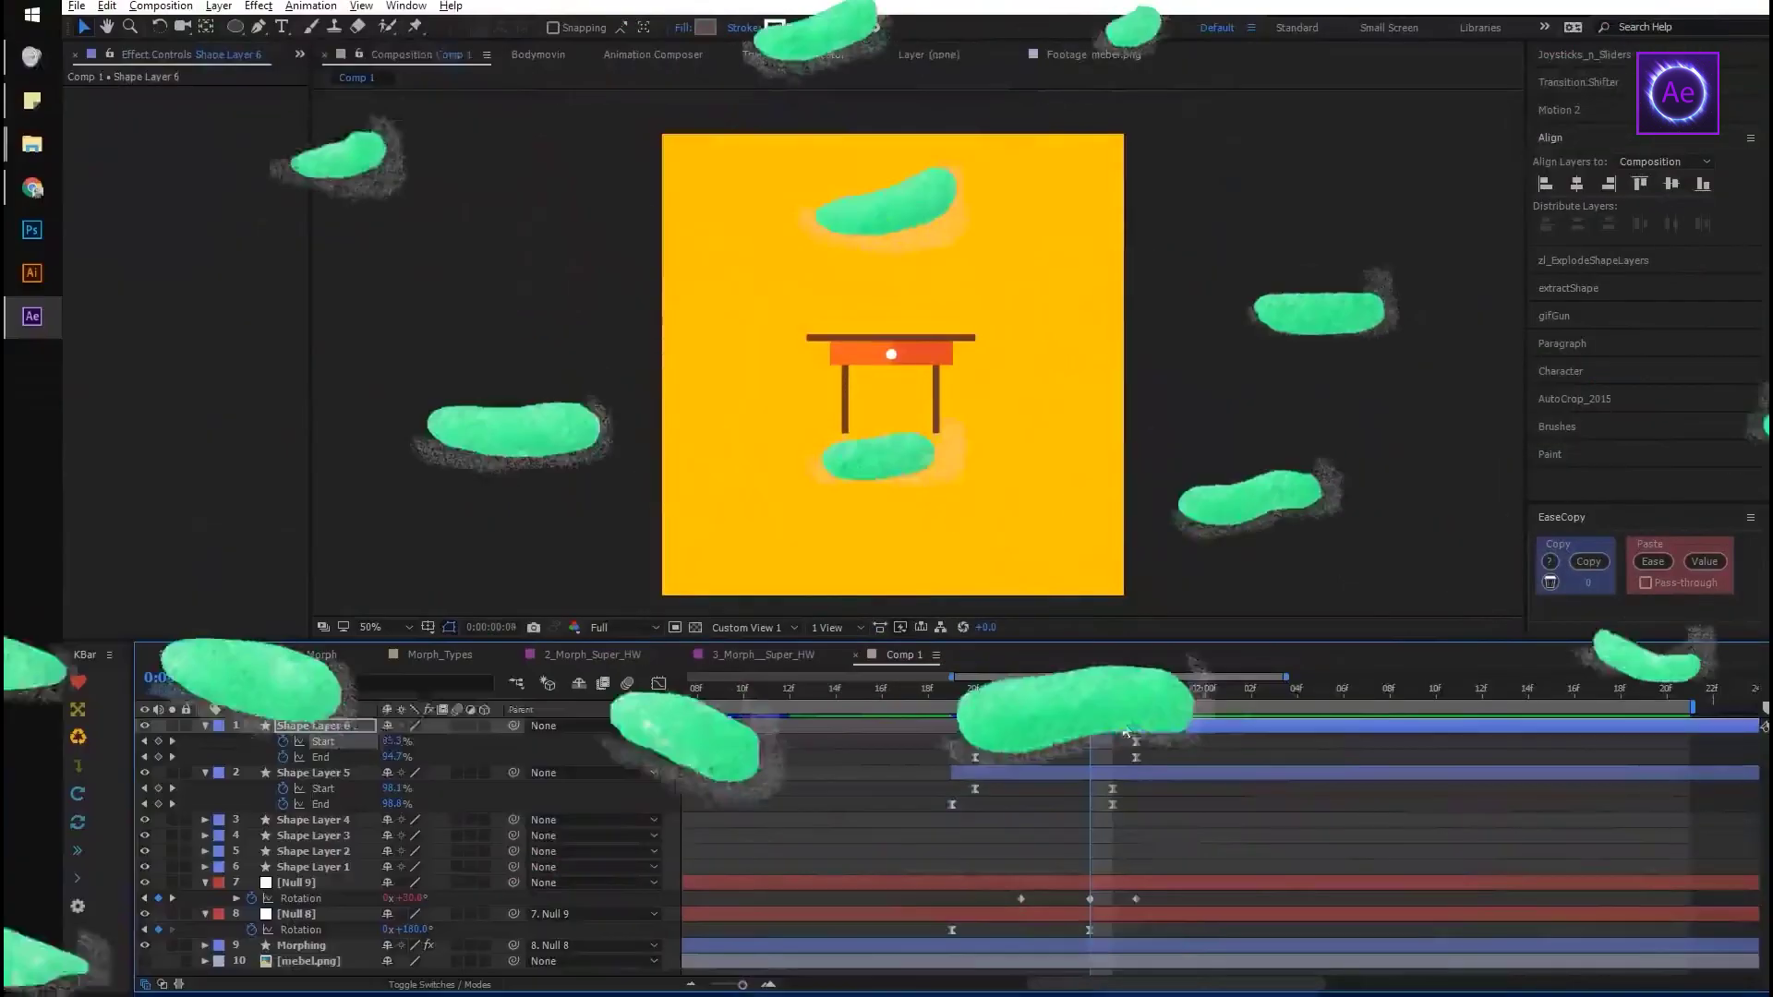
Preview Comp 1's full furniture morph with the motion-line shape layers
key("space")
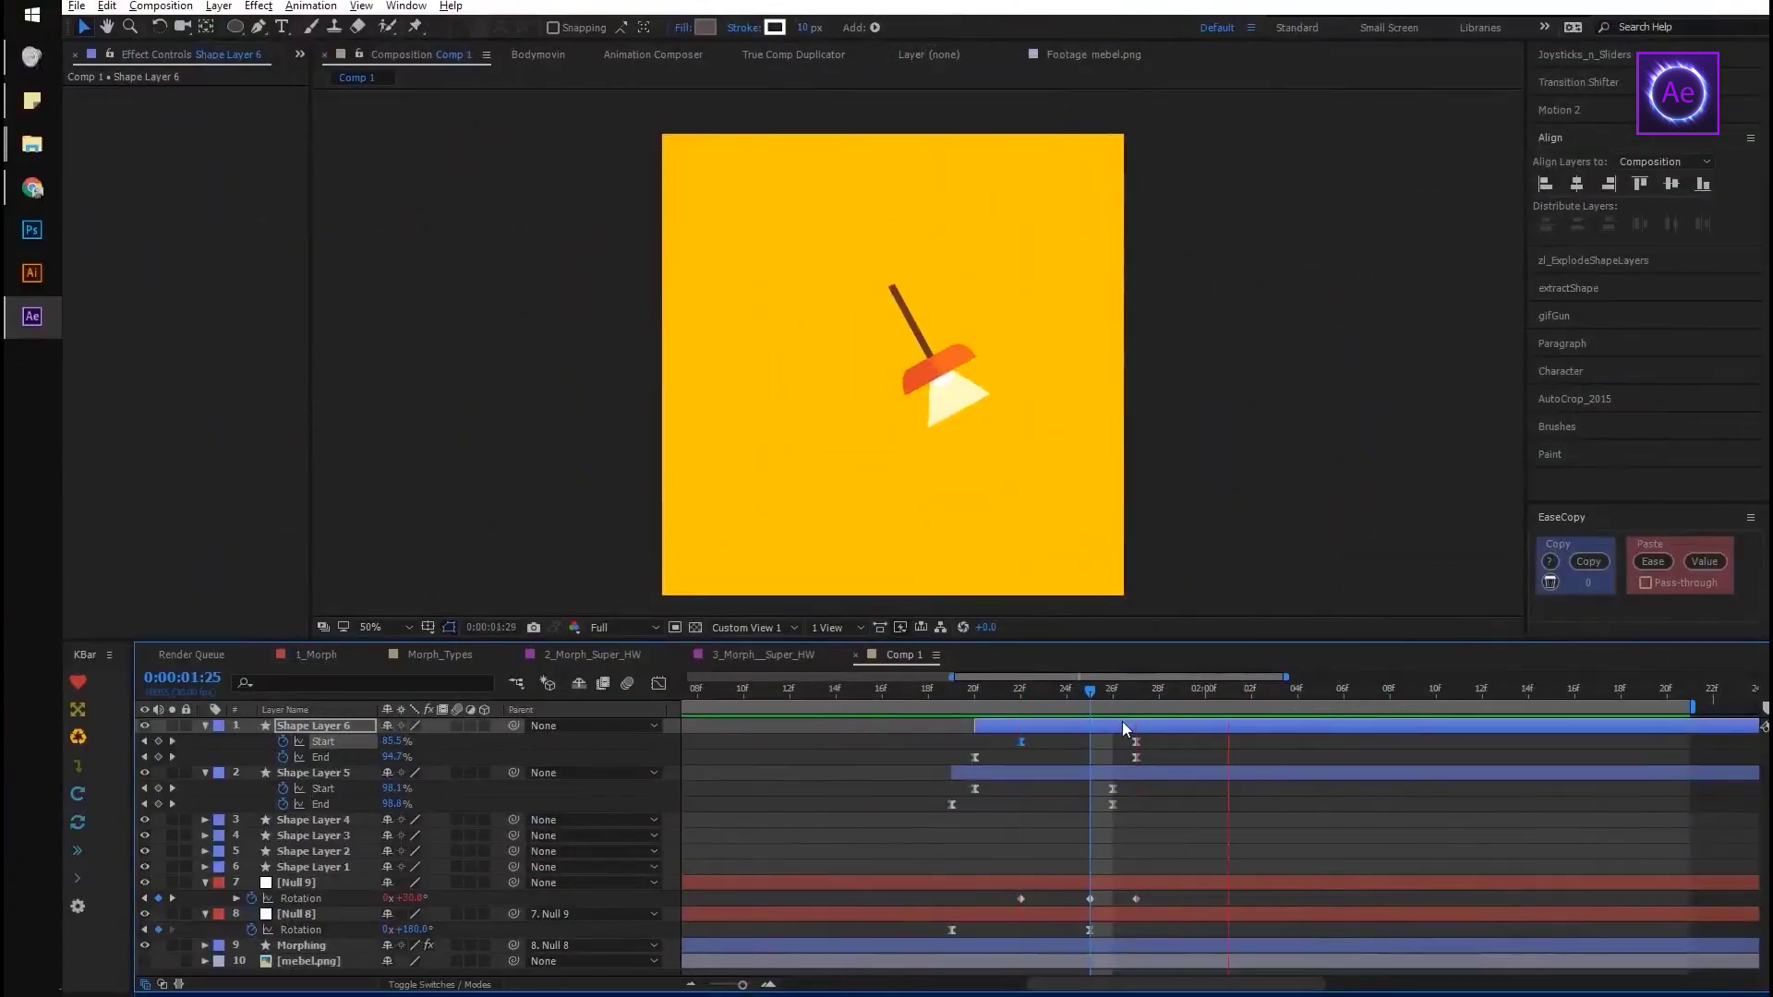